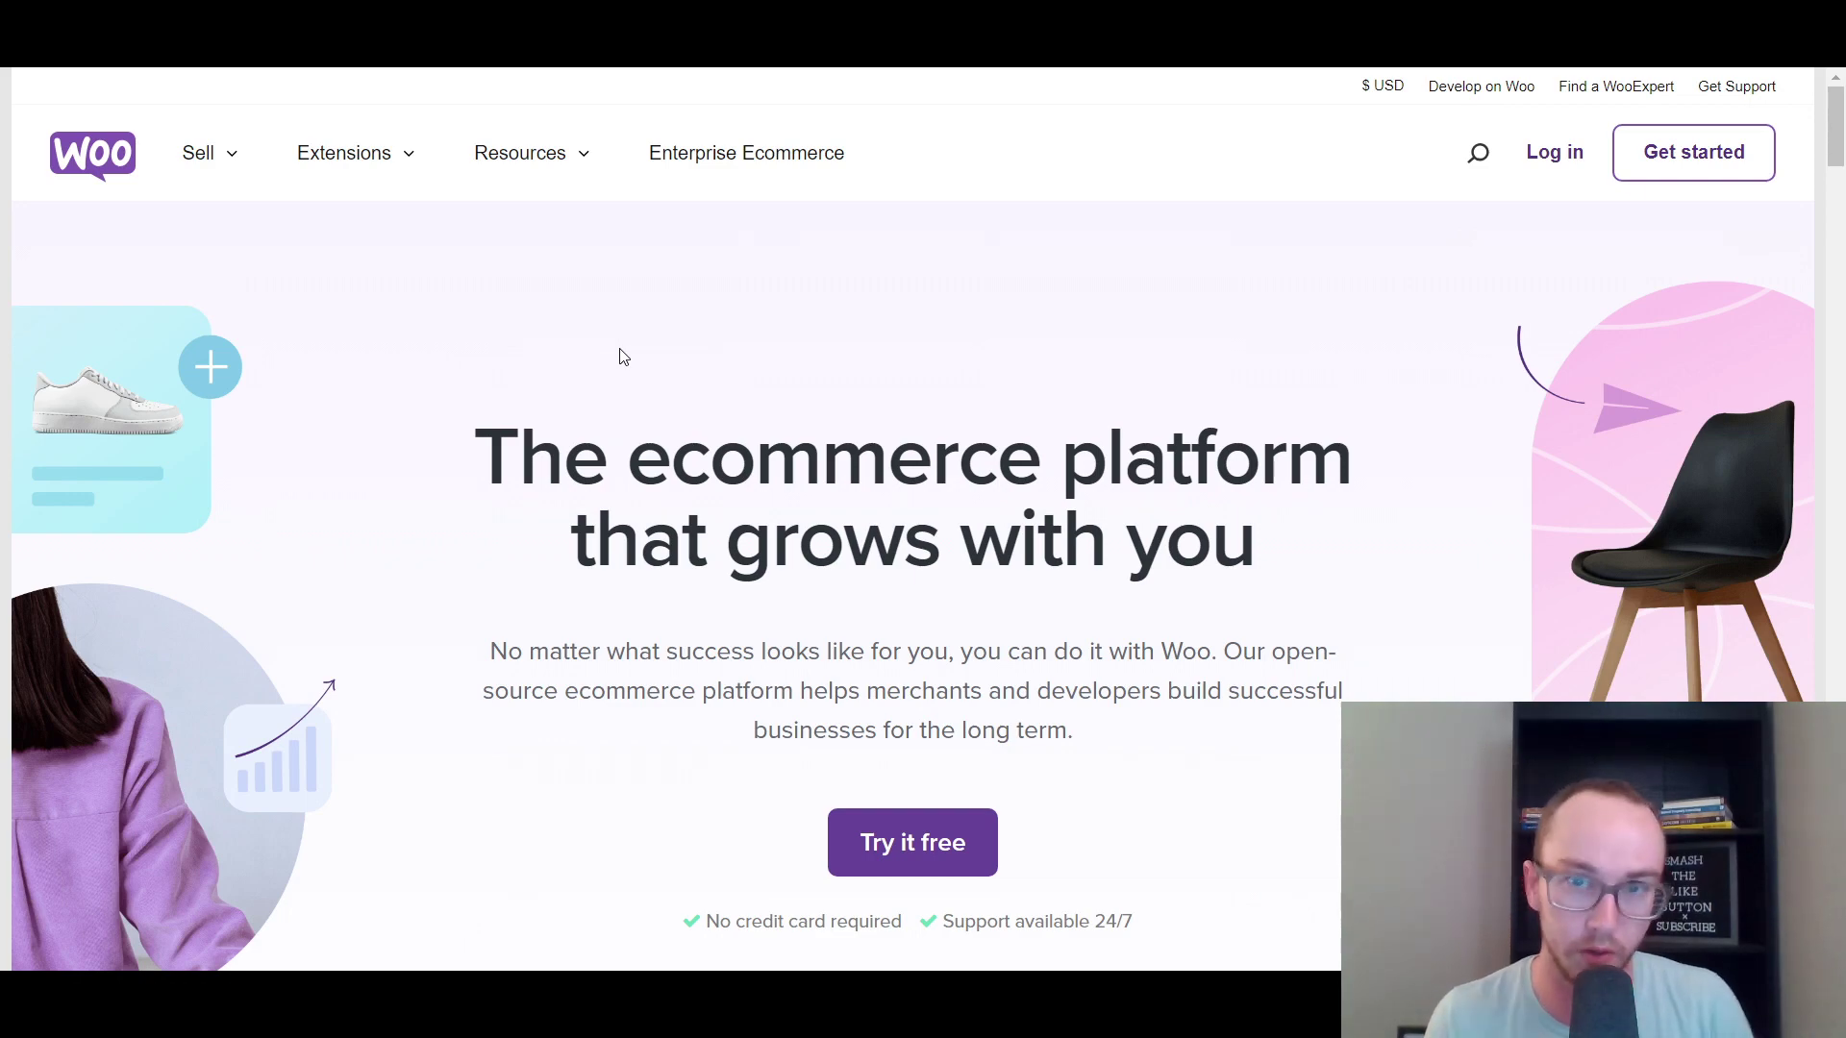
# Open the Omnisend website and read the introduction on its WooCommerce popups and email marketing page.
pyautogui.click(1000, 68)
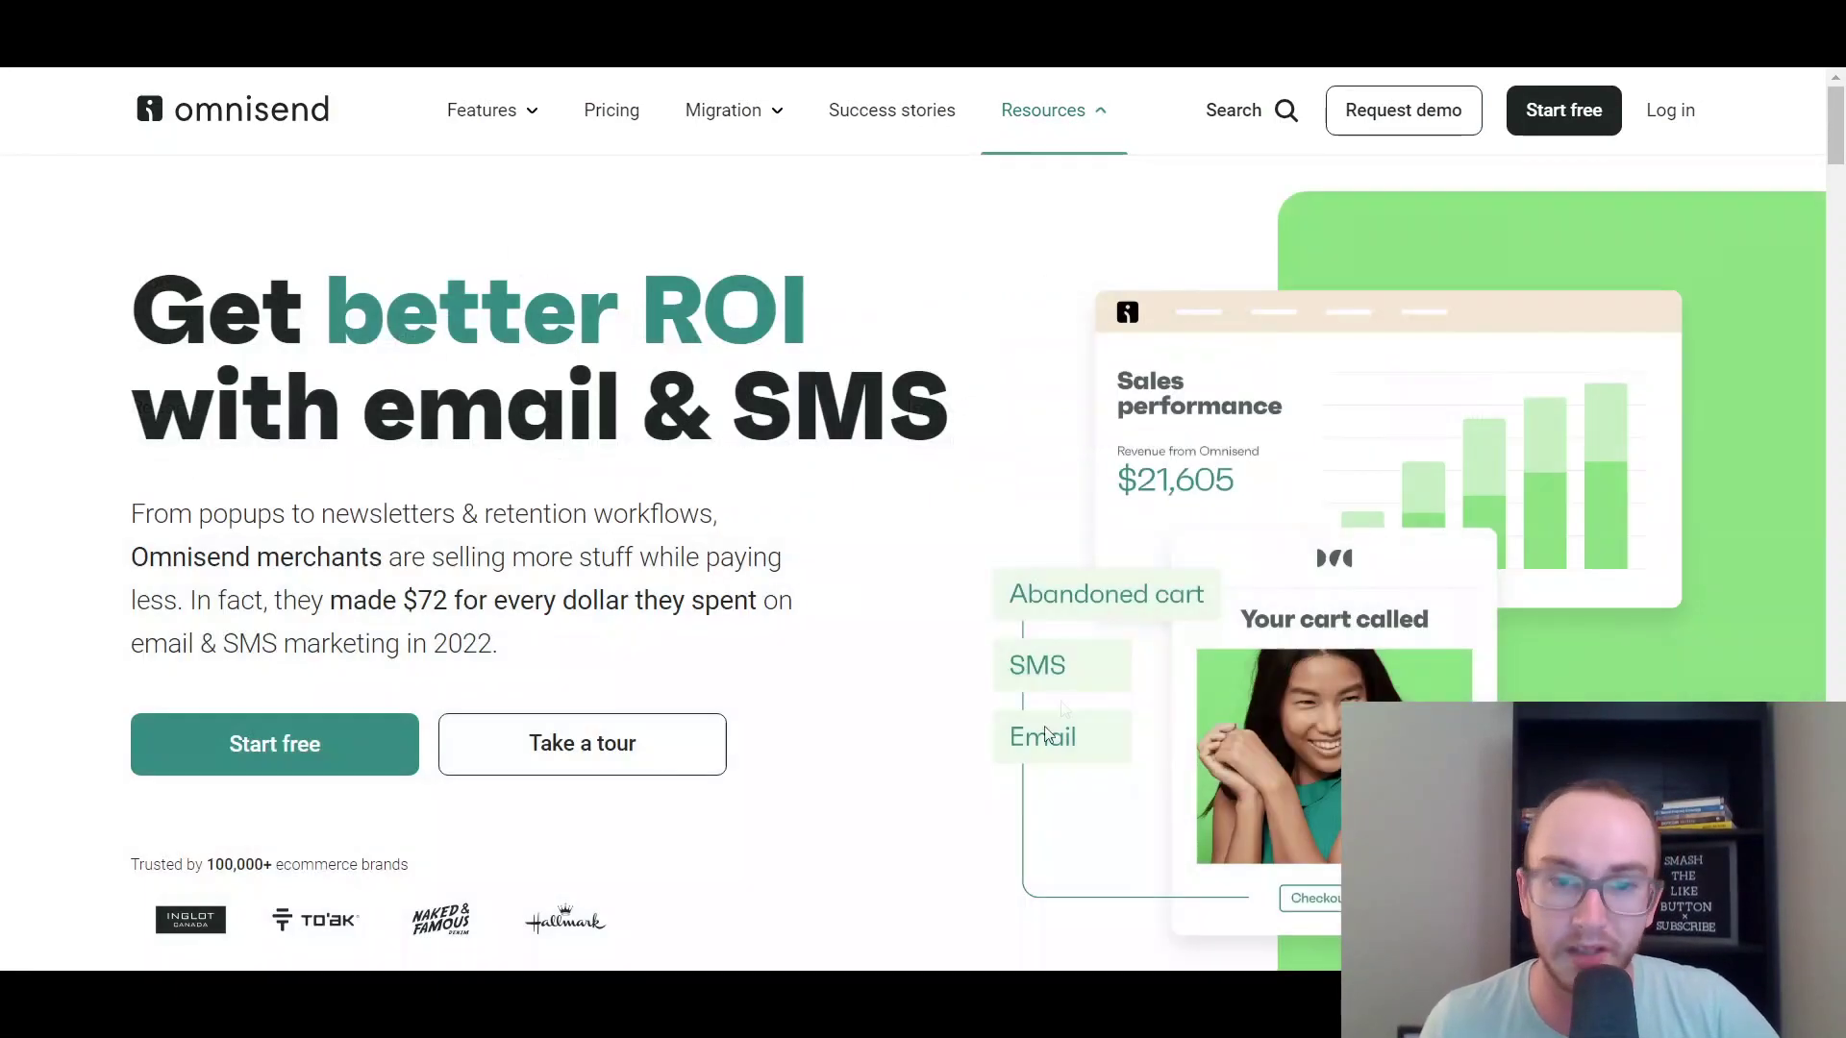
pyautogui.moveTo(1836, 125); pyautogui.dragTo(1838, 115)
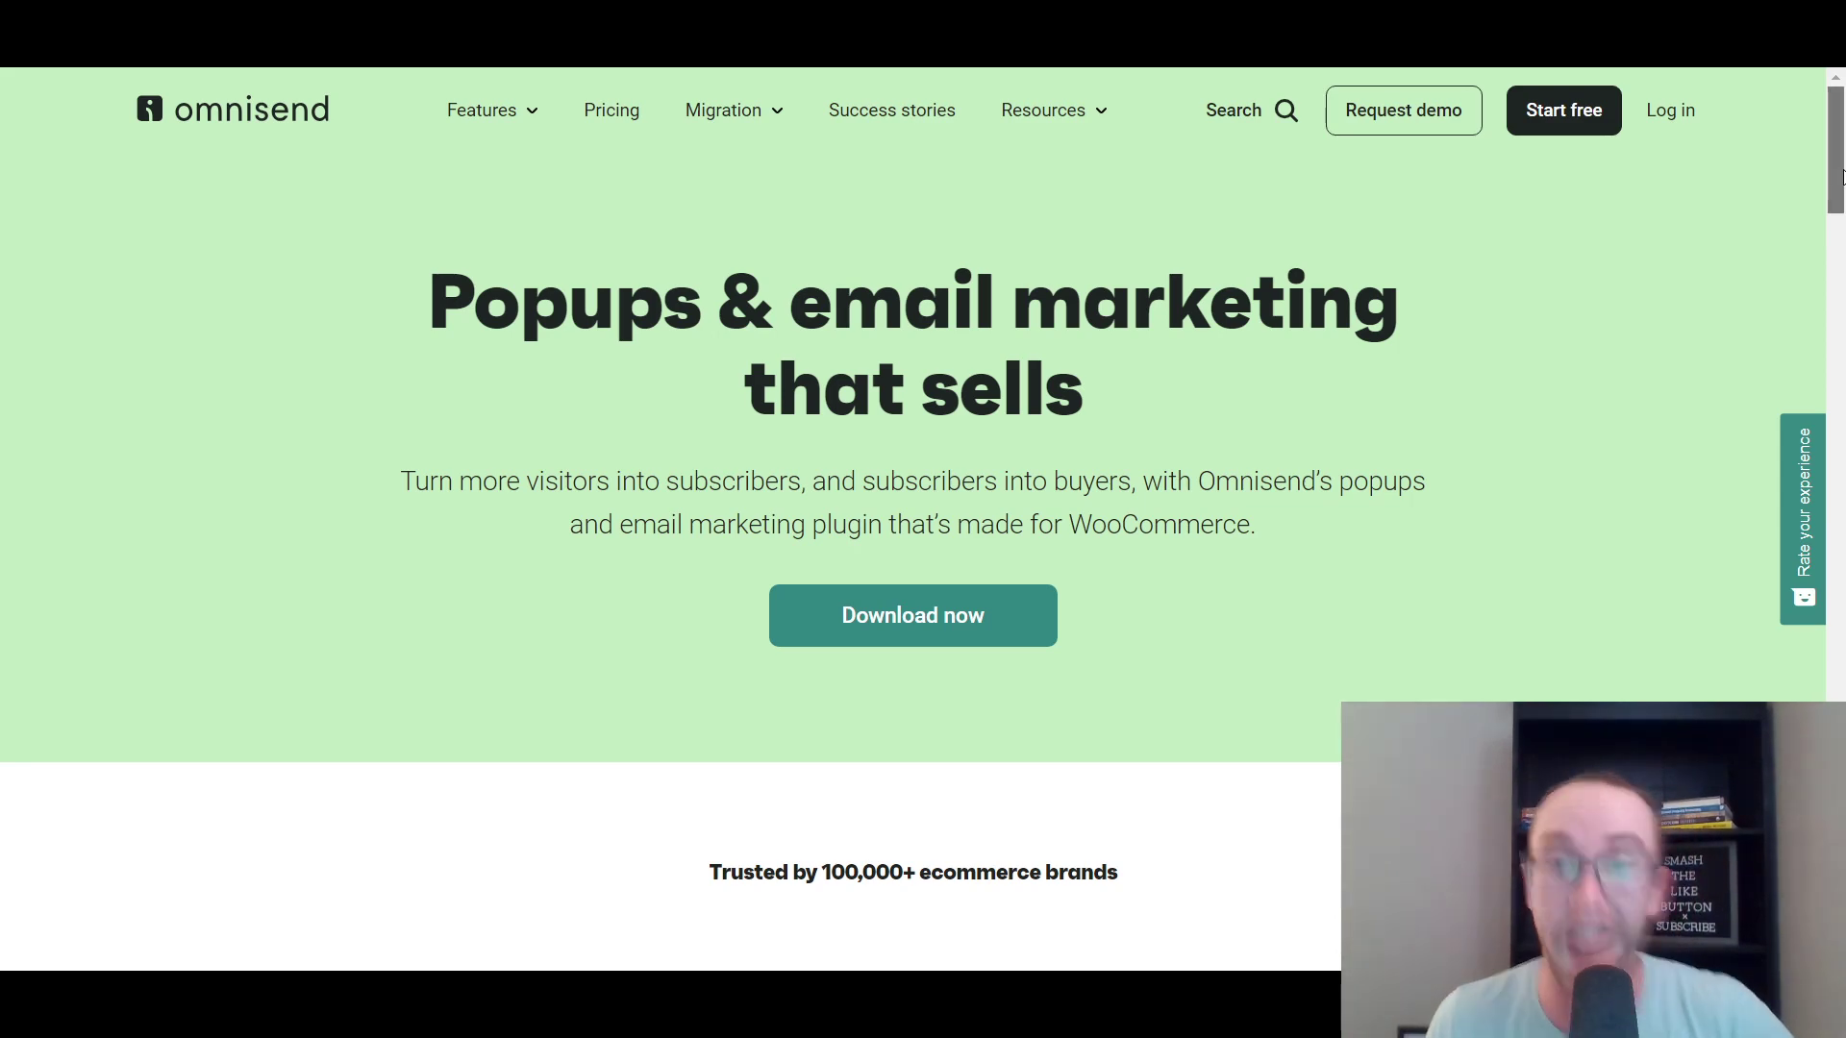
pyautogui.moveTo(663, 480); pyautogui.dragTo(863, 481)
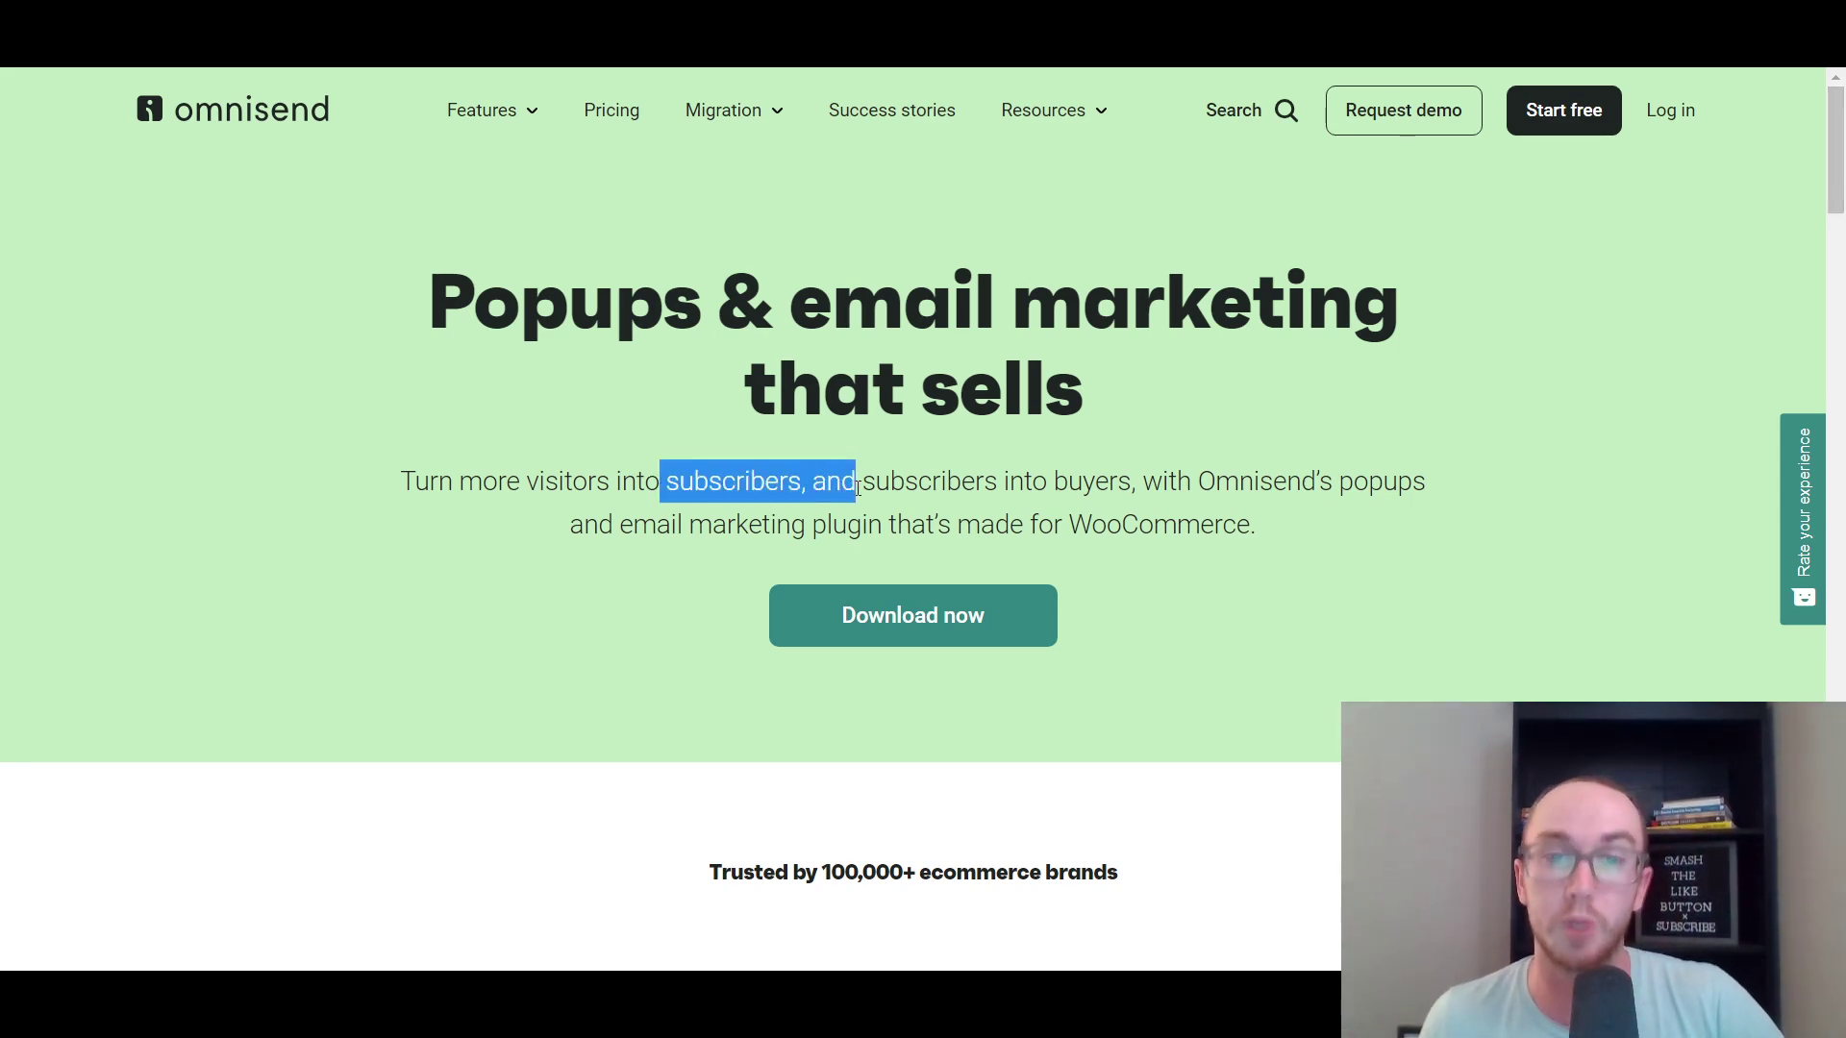
pyautogui.click(947, 490)
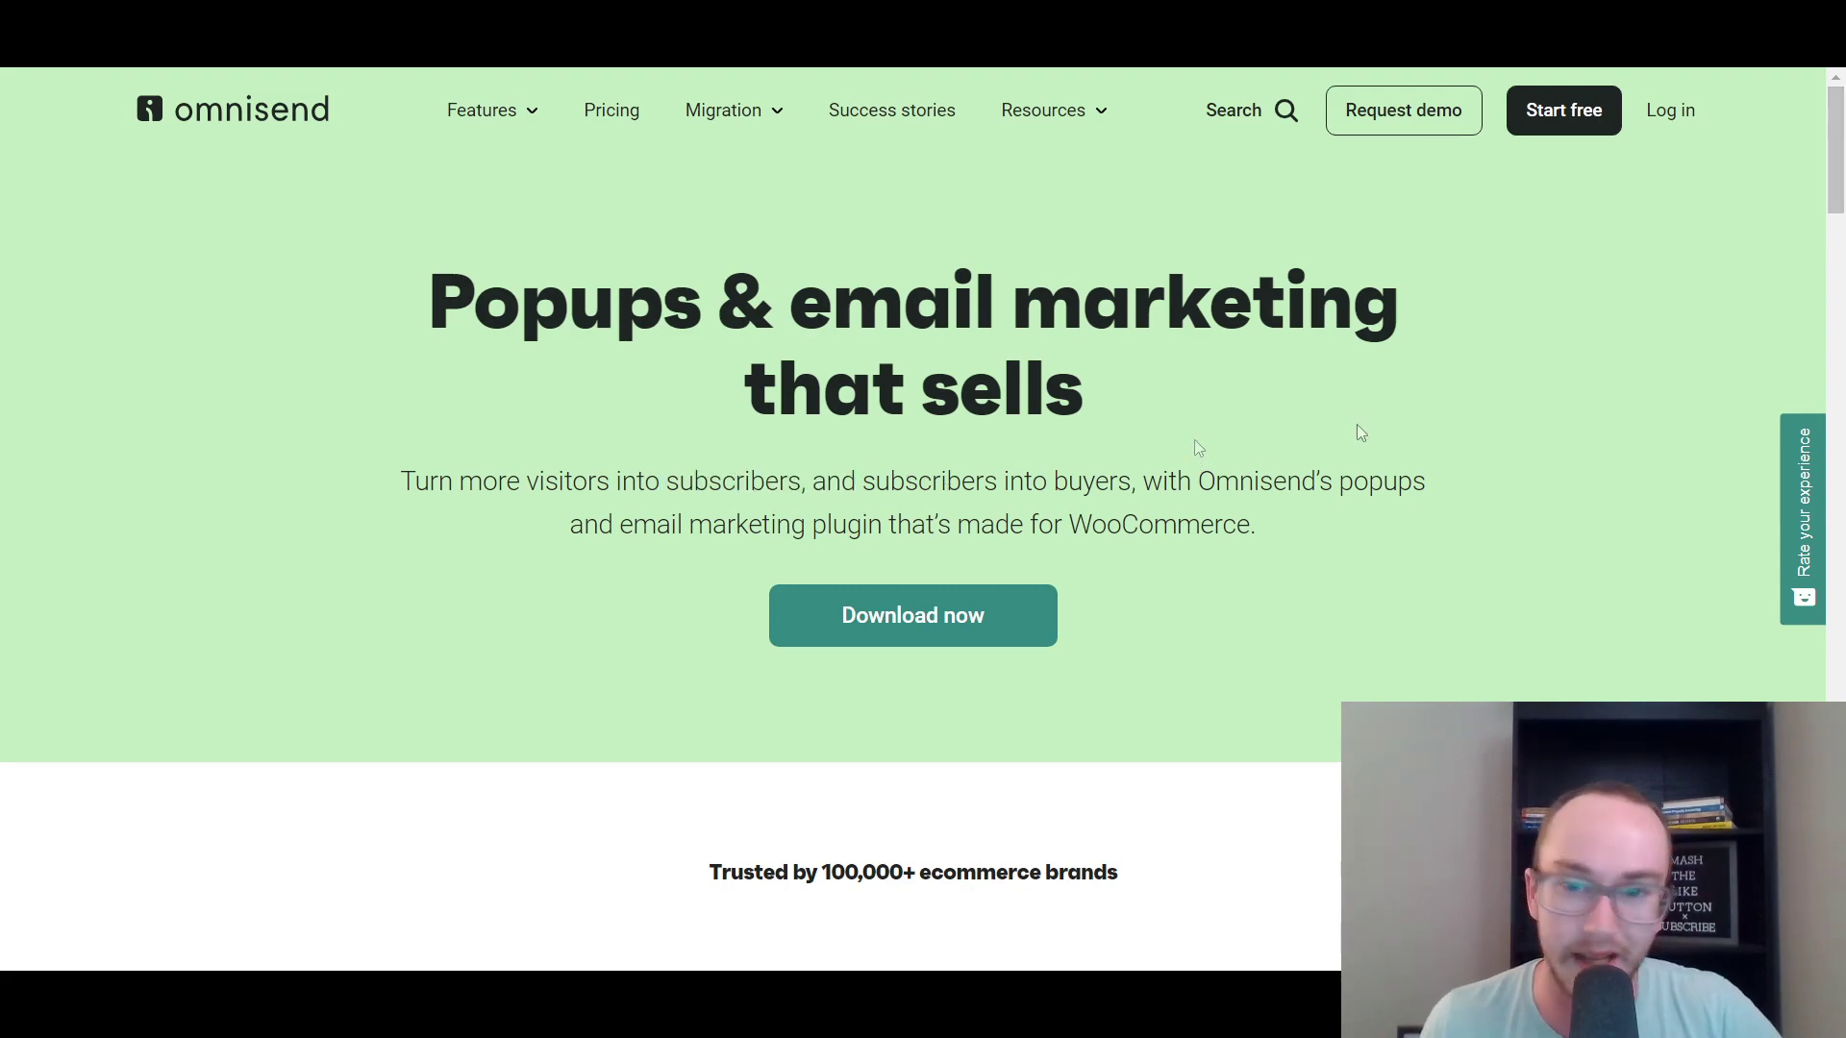
# Examine the WooCommerce page's feature overview, from popups and newsletters to automations and SMS marketing, plus the customer support section.
pyautogui.moveTo(1836, 190); pyautogui.dragTo(1838, 364)
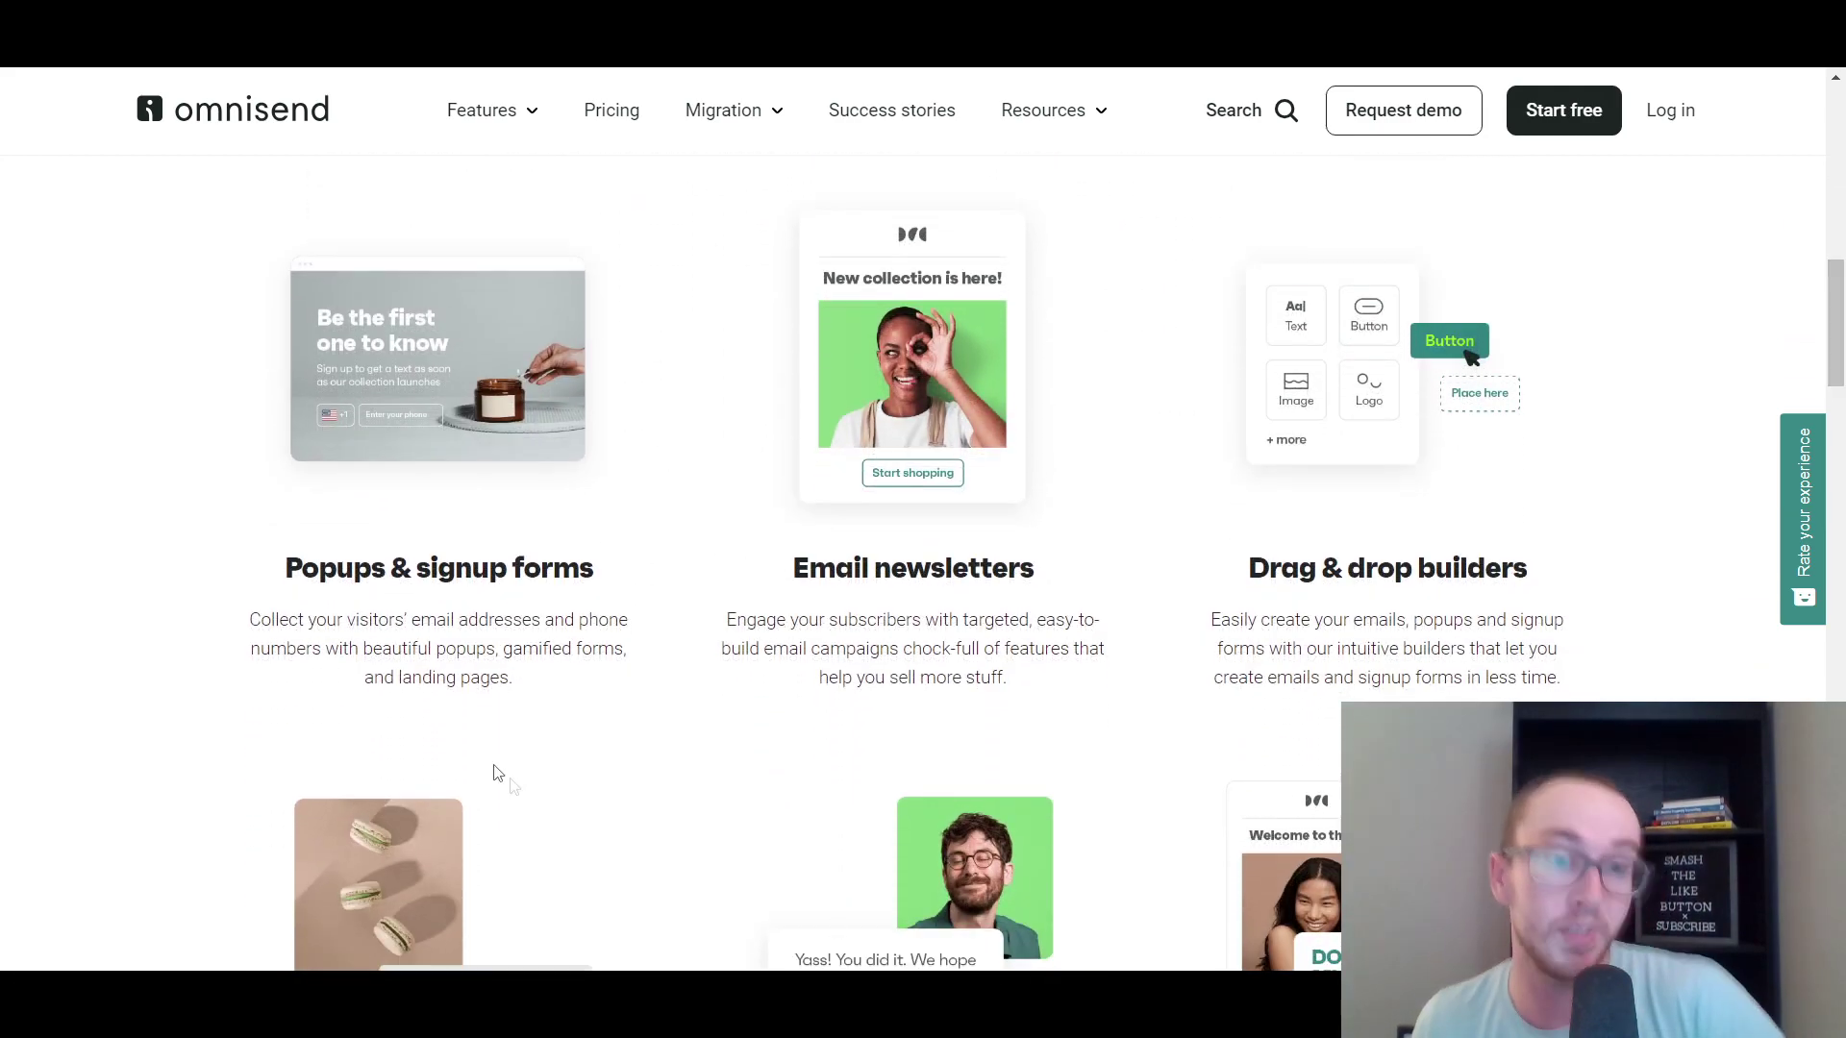
pyautogui.moveTo(278, 572); pyautogui.dragTo(325, 540)
pyautogui.click(630, 596)
pyautogui.click(394, 598)
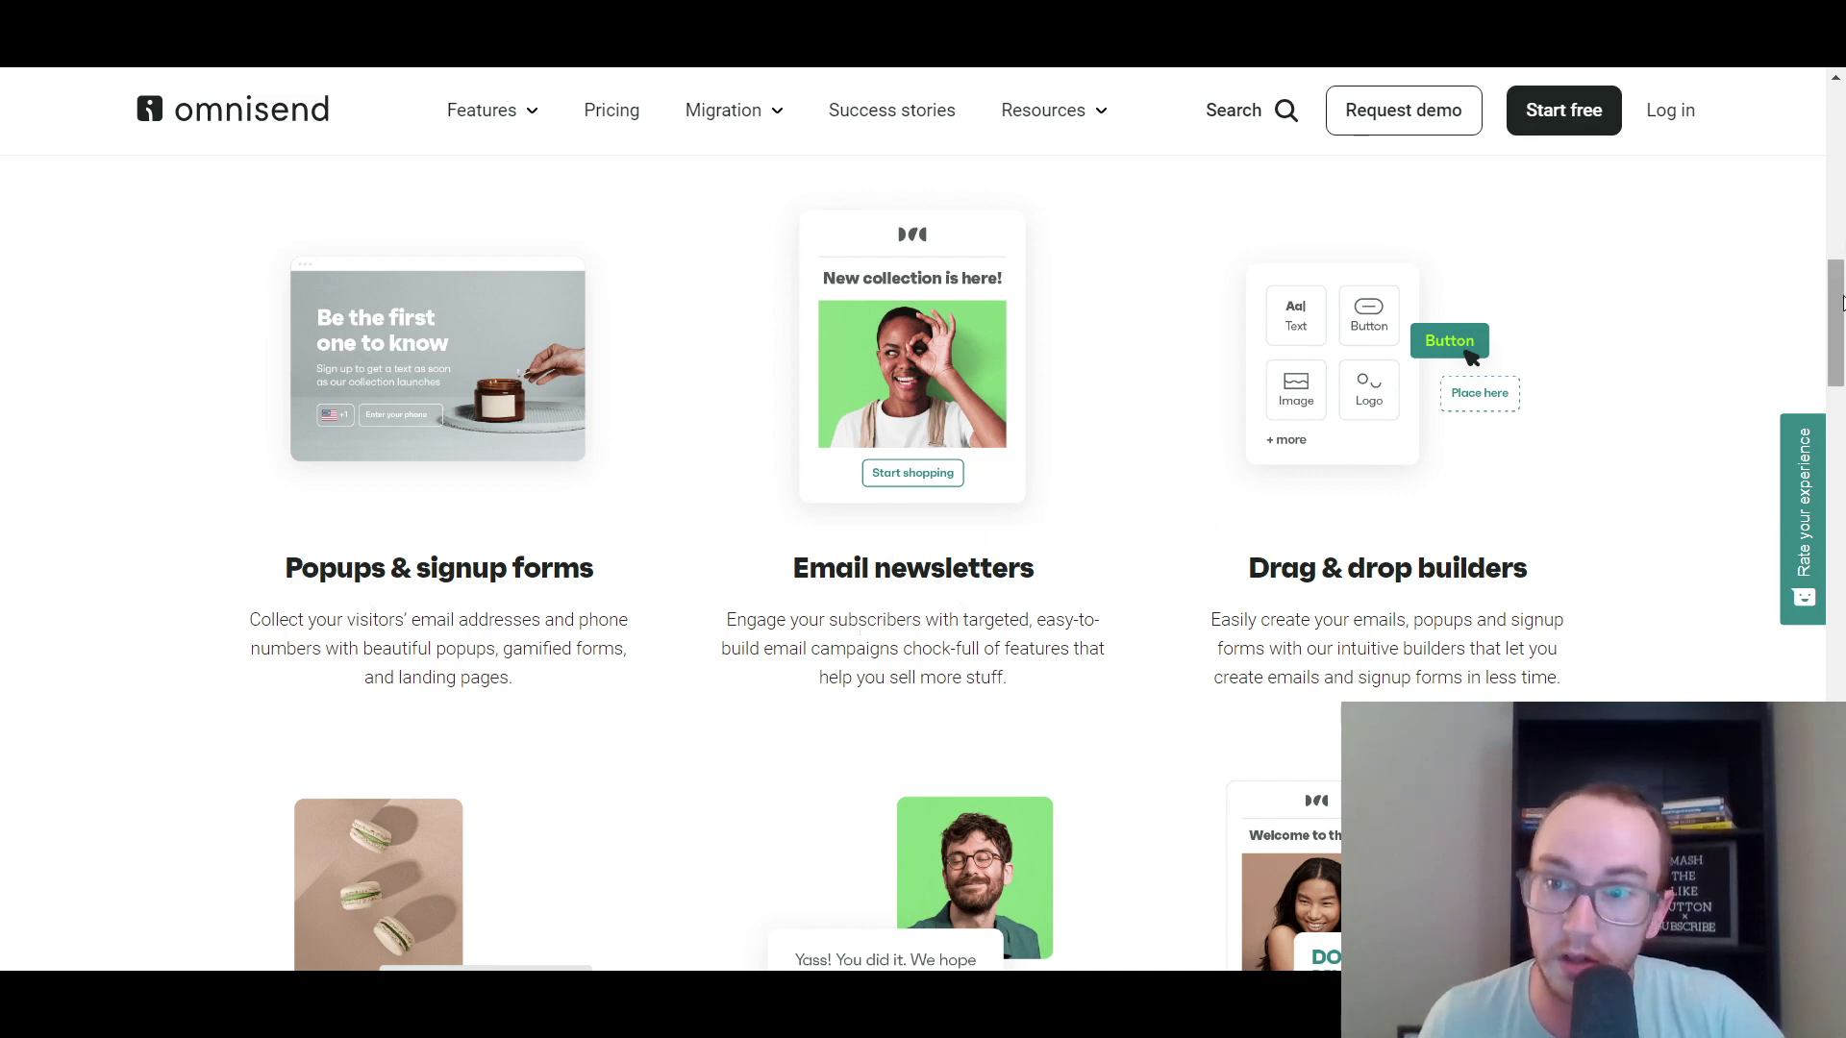
pyautogui.moveTo(1838, 319); pyautogui.dragTo(1839, 394)
pyautogui.moveTo(728, 673); pyautogui.dragTo(753, 727)
pyautogui.click(753, 727)
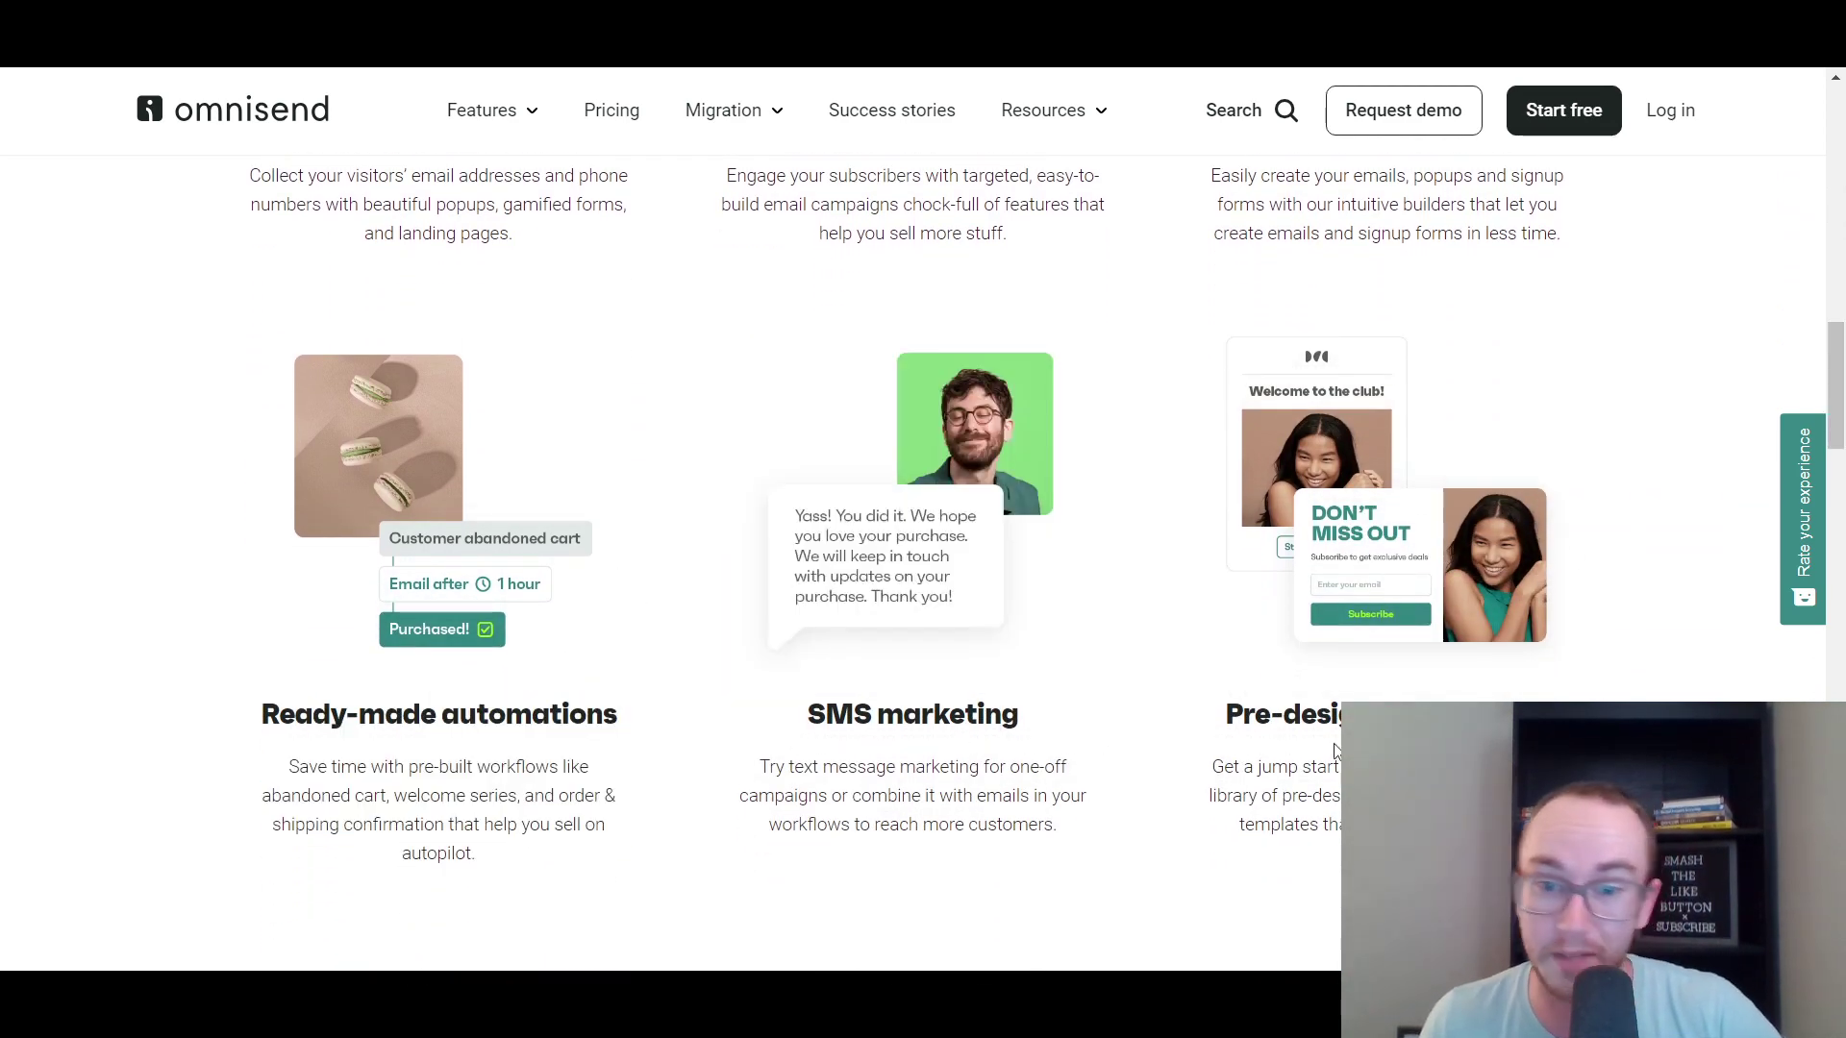
pyautogui.moveTo(1838, 394); pyautogui.dragTo(1842, 521)
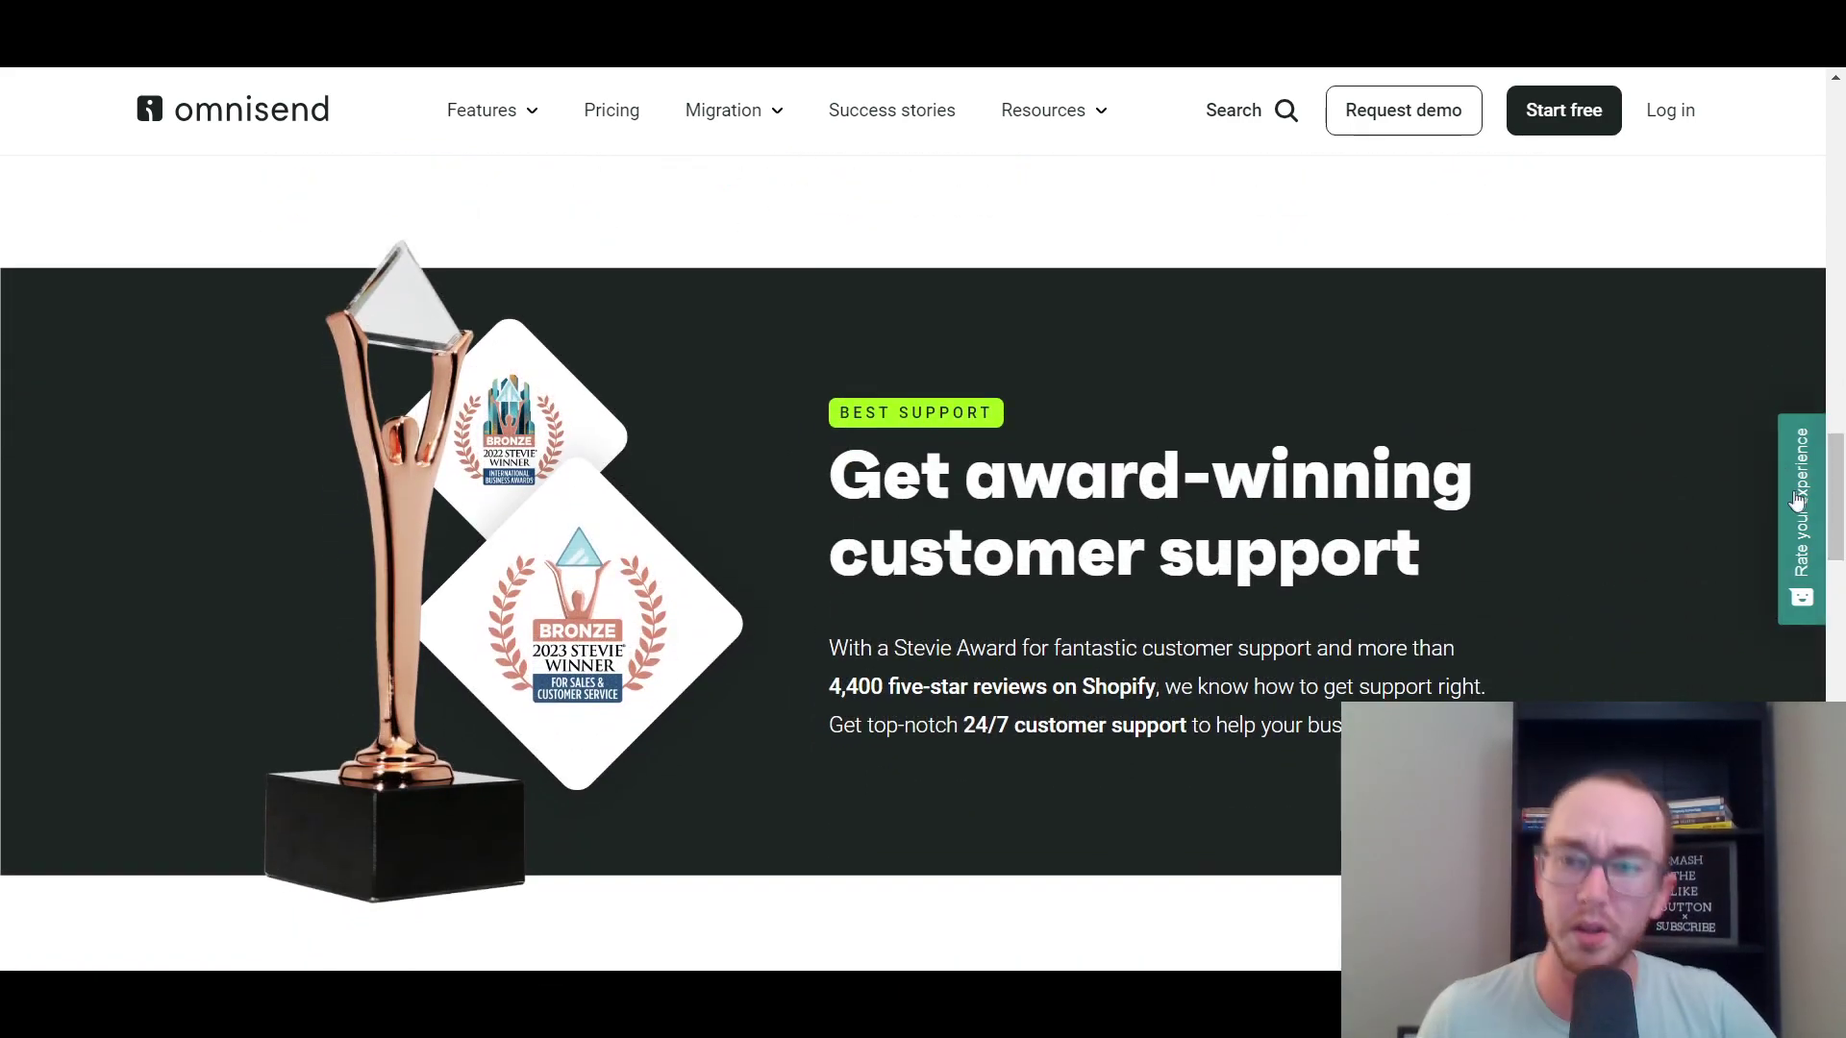
pyautogui.moveTo(1842, 520); pyautogui.dragTo(1842, 527)
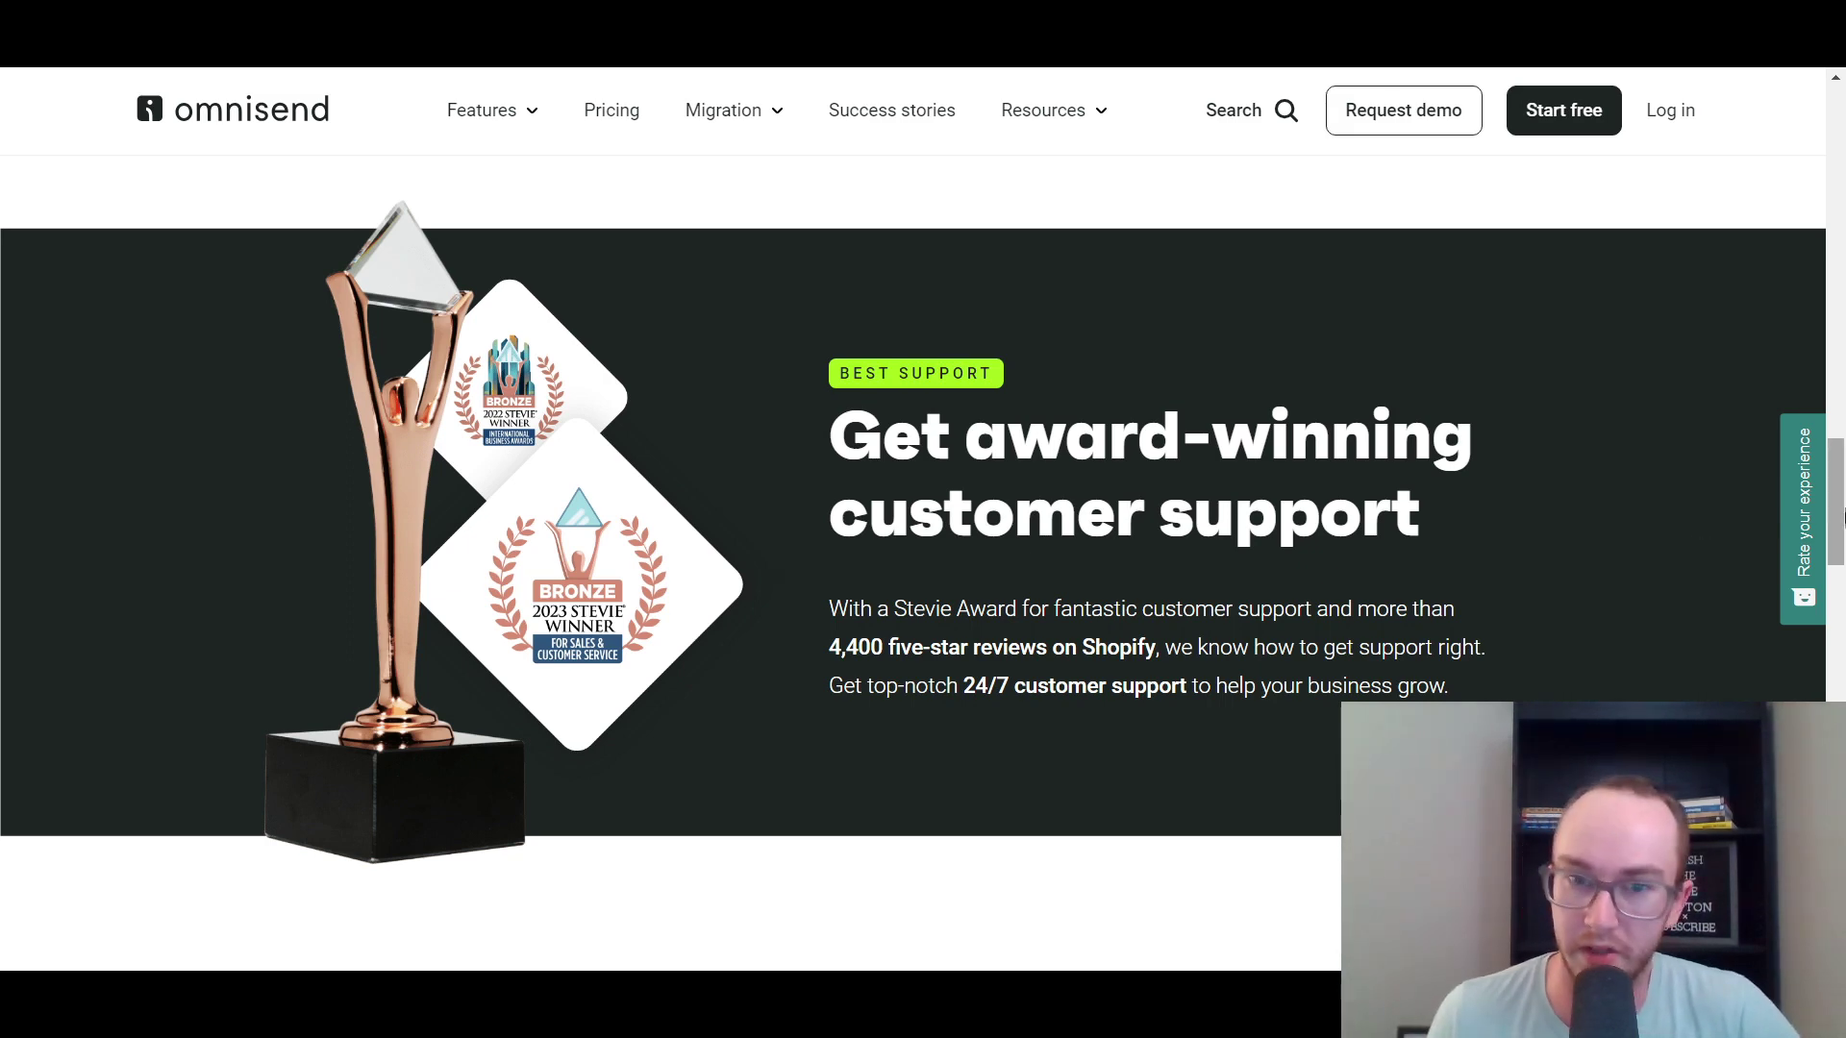
pyautogui.scroll(-1, 980, 612)
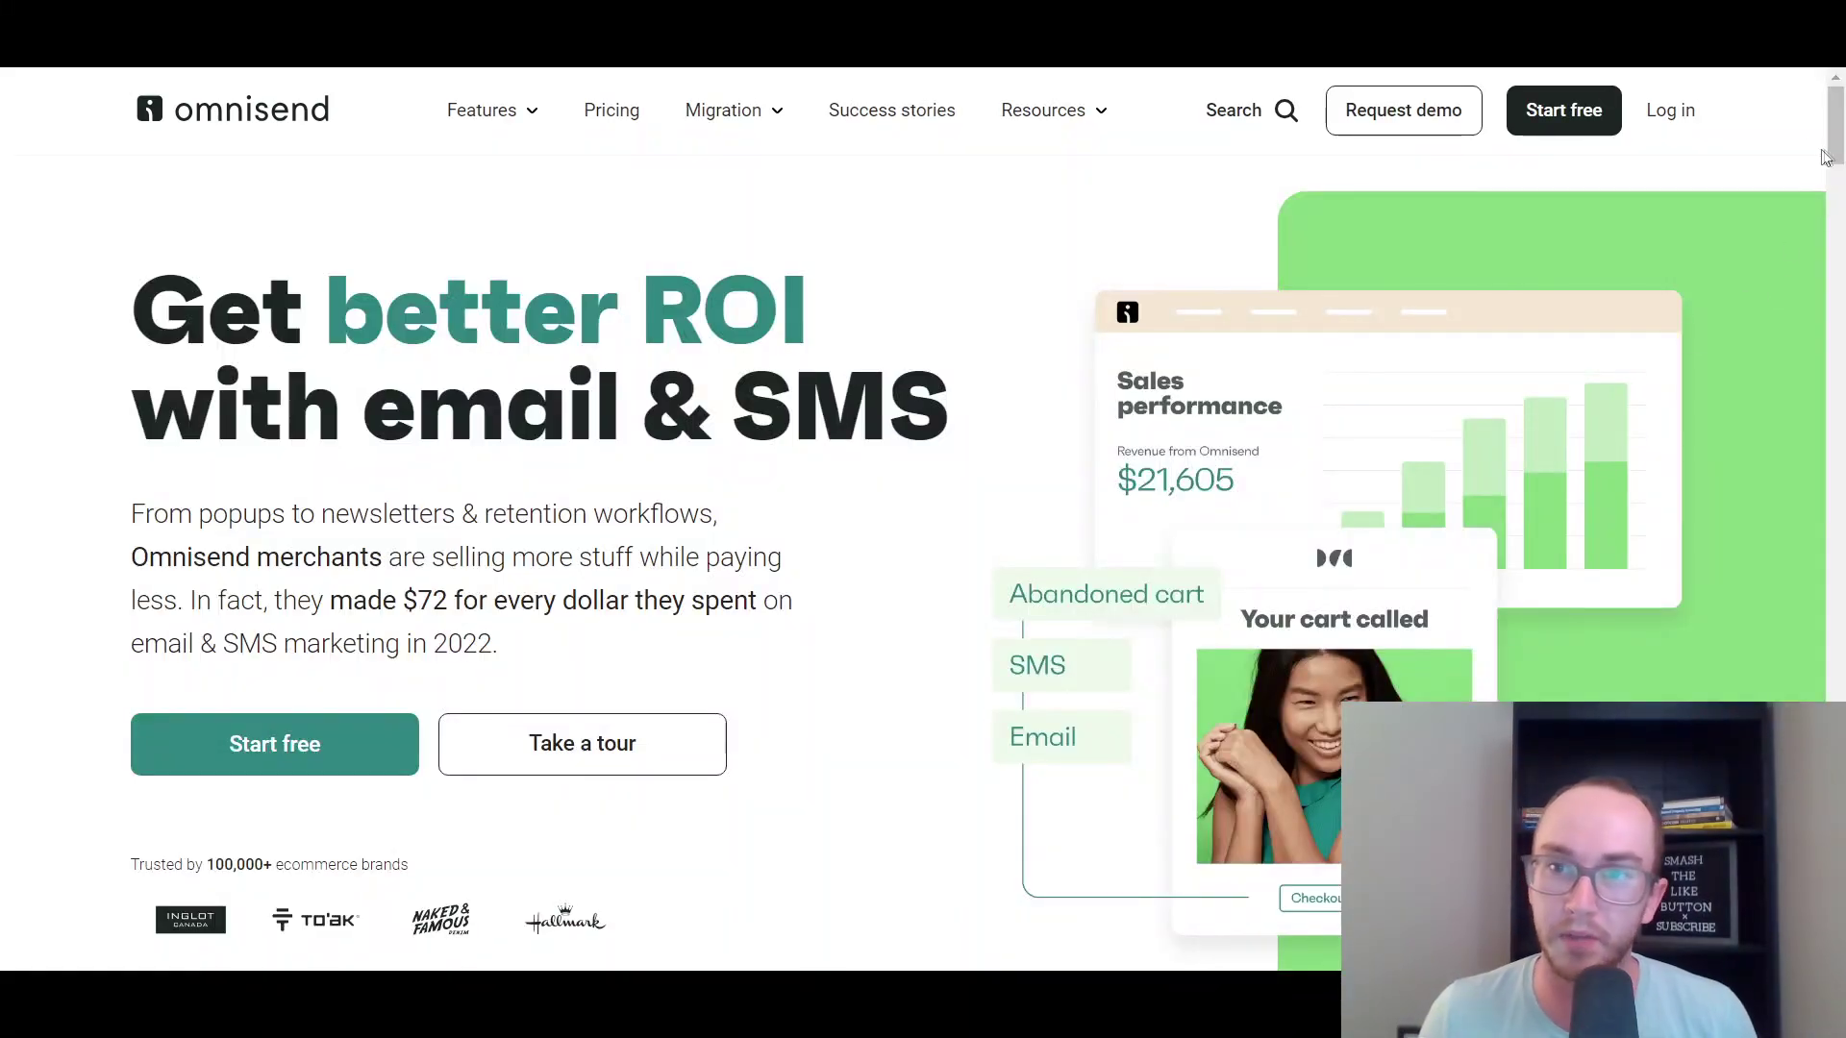
# Examine the customer support section on the Omnisend homepage and browse through the support team carousel.
pyautogui.moveTo(1829, 155); pyautogui.dragTo(1836, 346)
pyautogui.scroll(-1, 1046, 711)
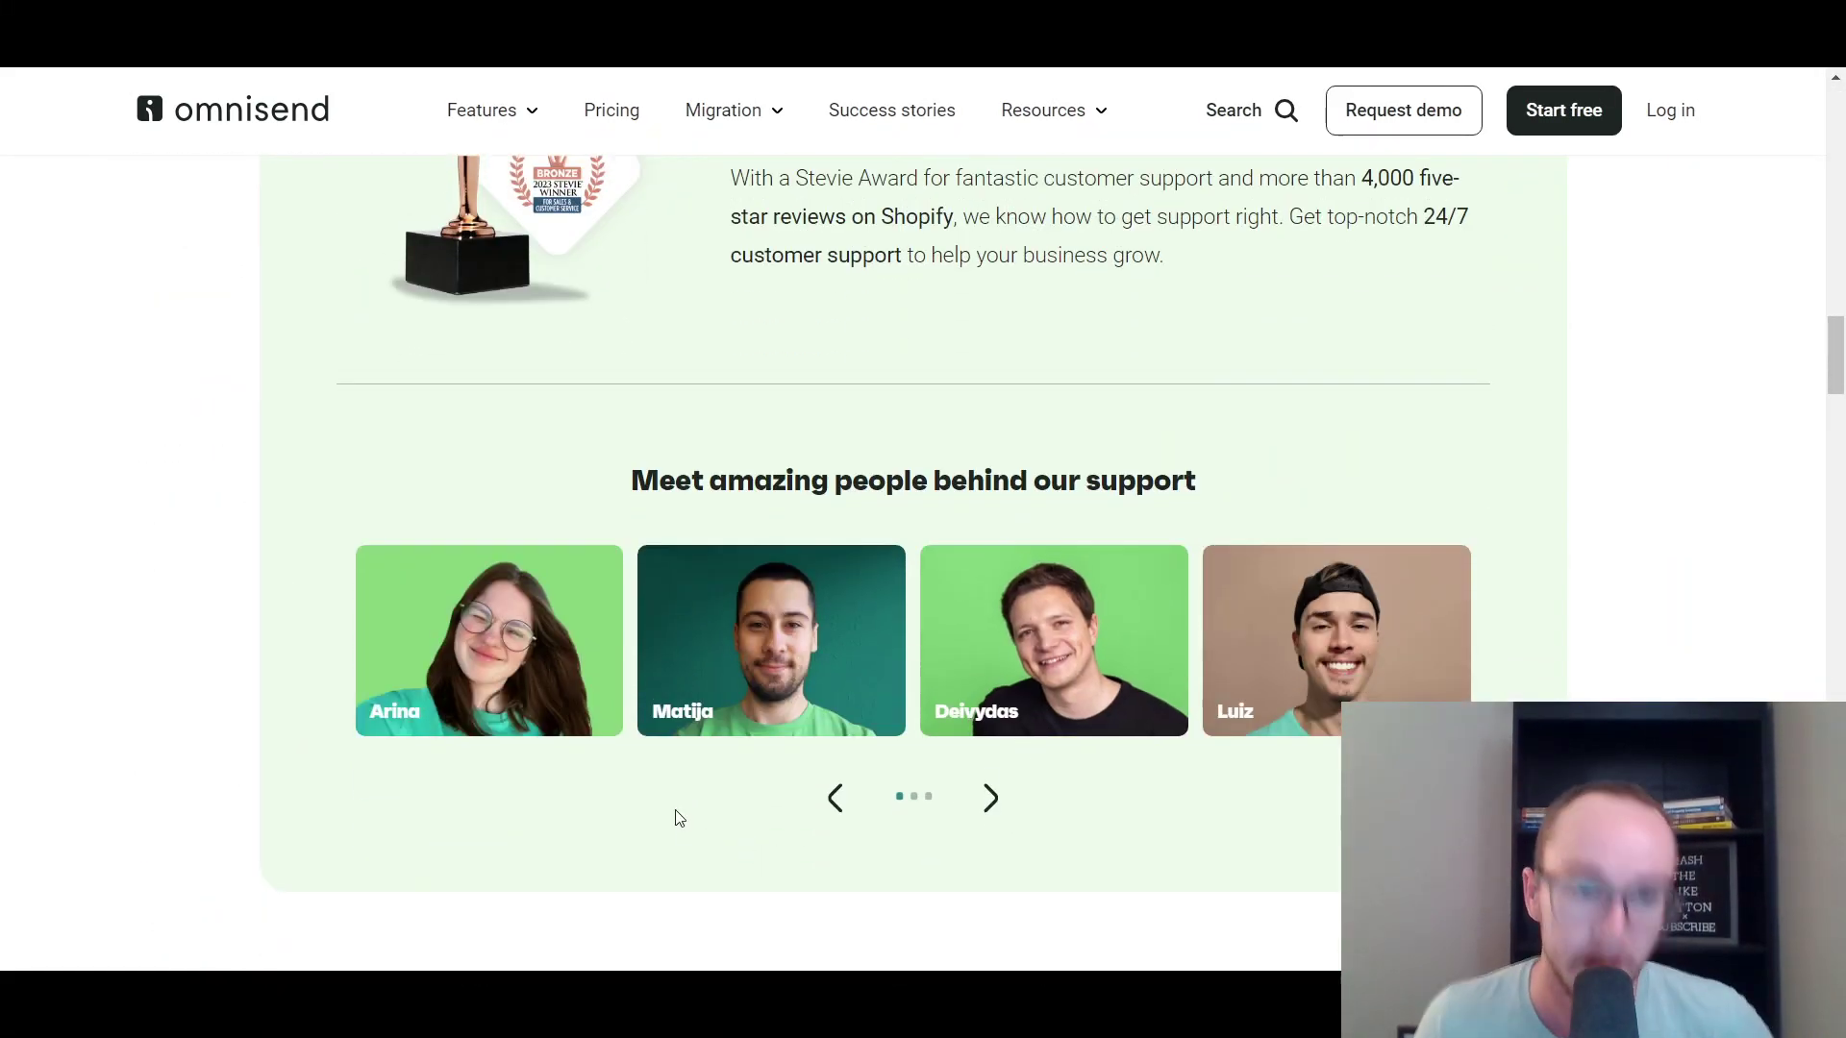
pyautogui.scroll(-1, 615, 778)
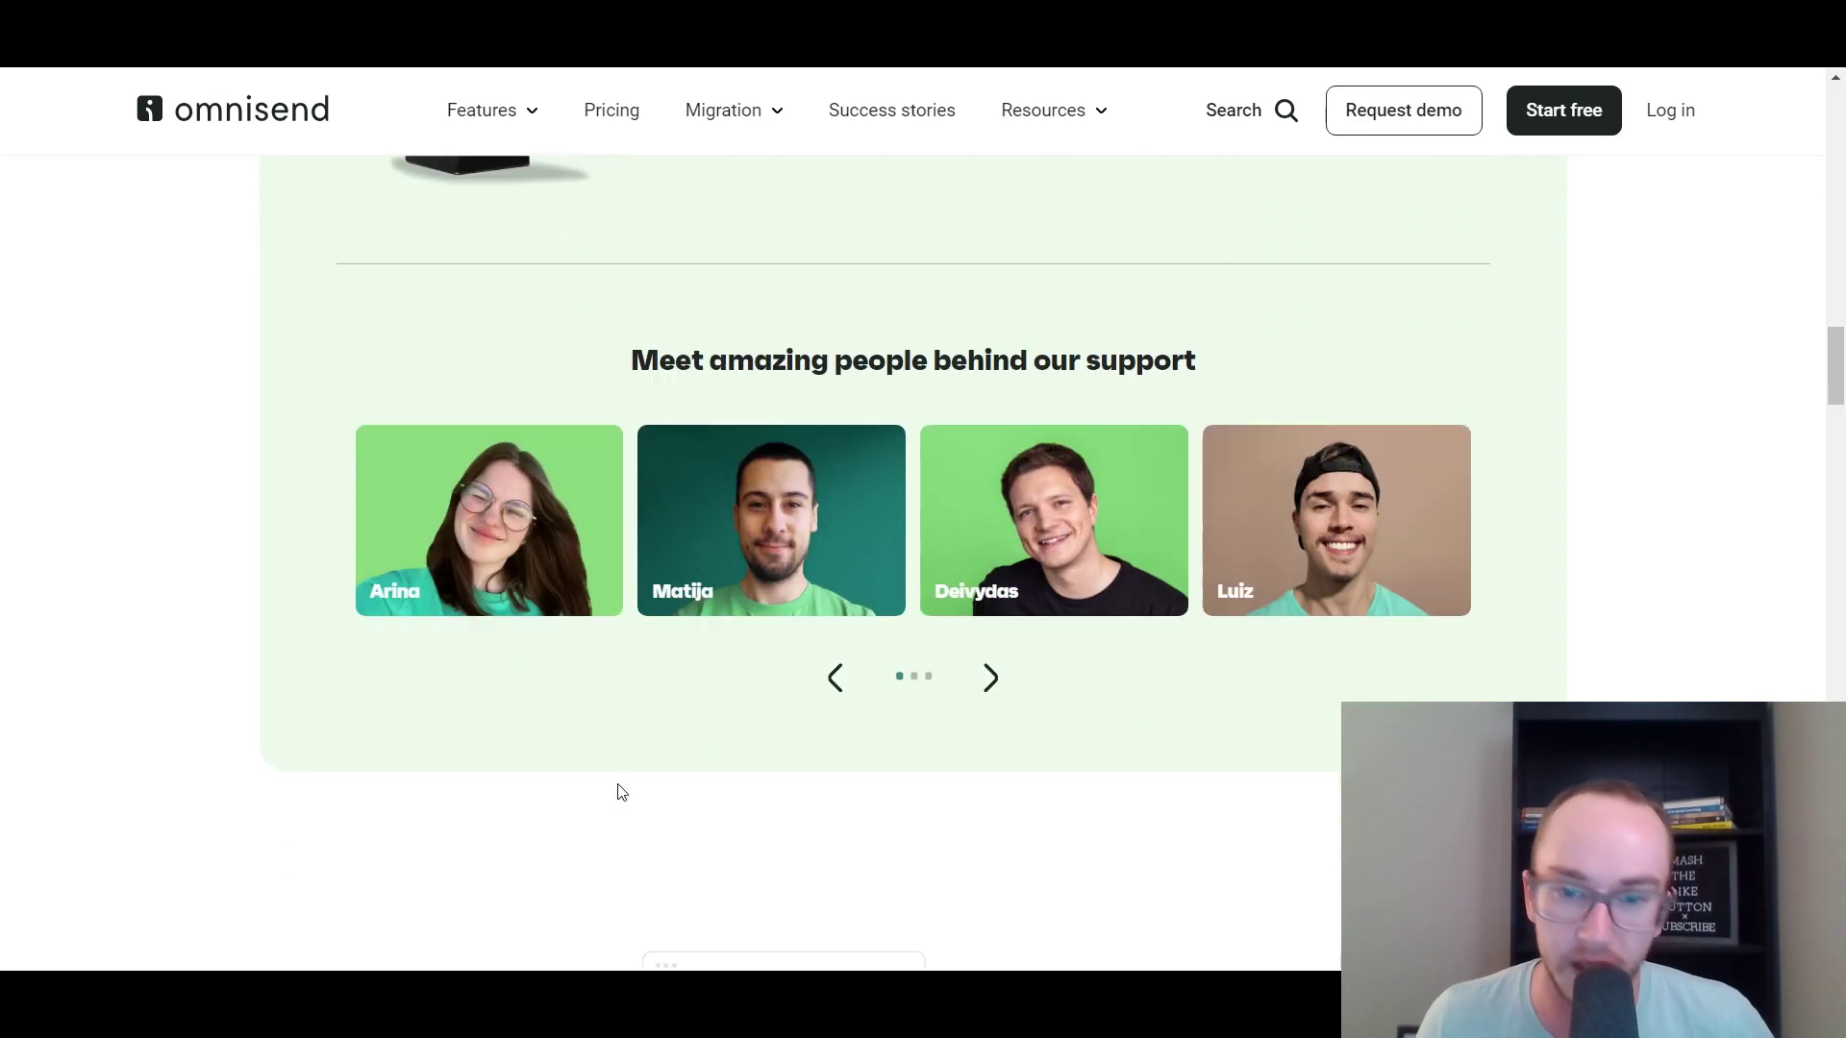
pyautogui.click(994, 678)
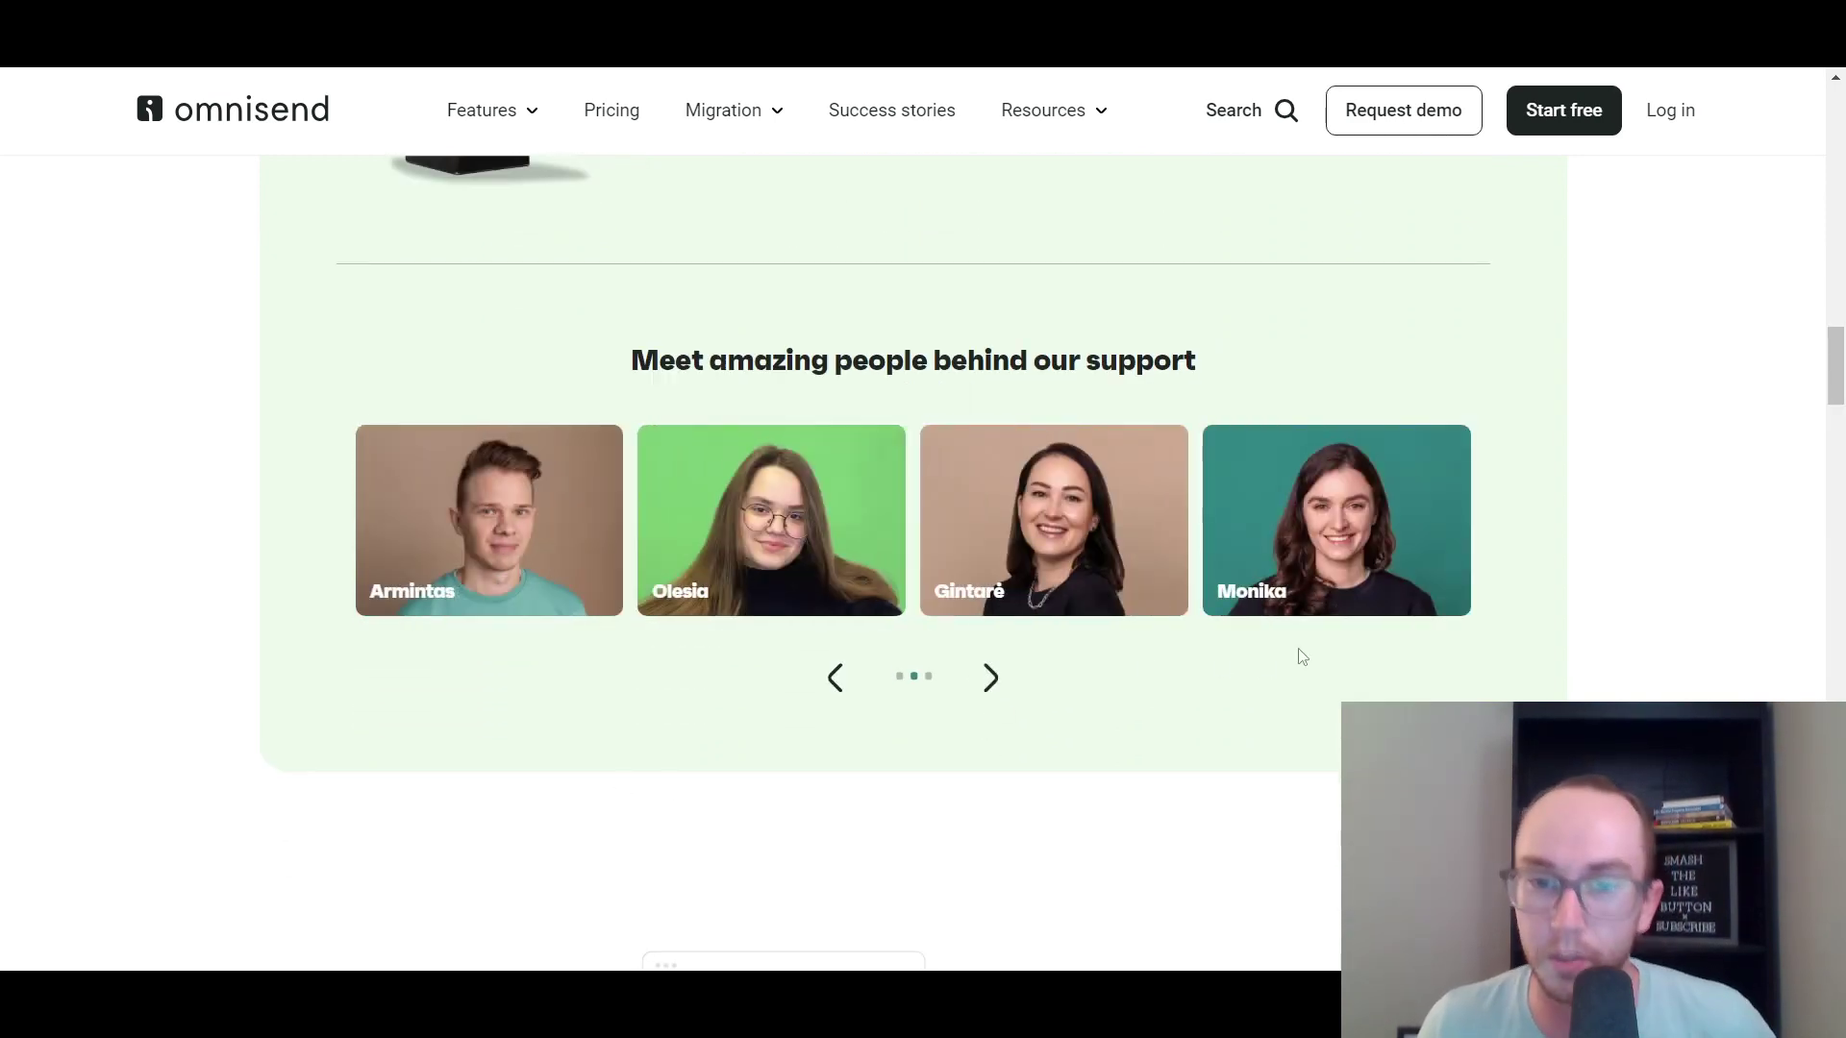
pyautogui.click(990, 686)
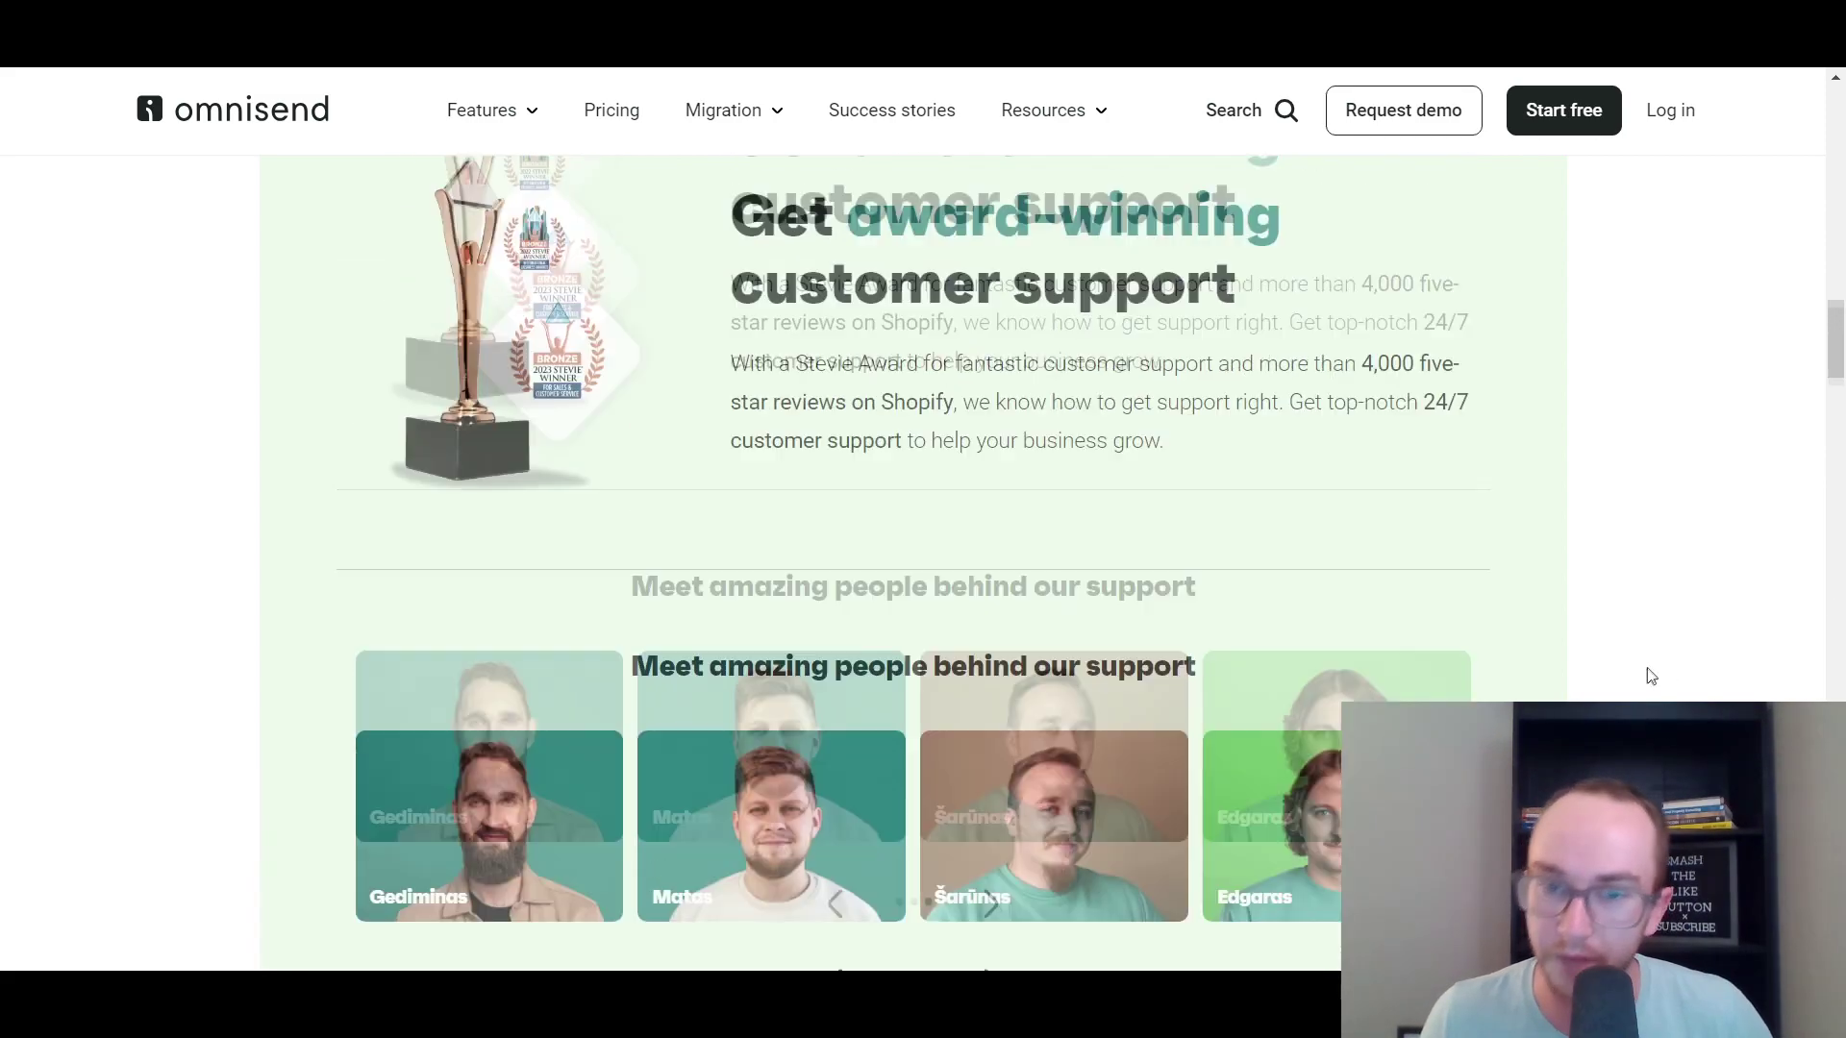
pyautogui.scroll(4, 1731, 644)
pyautogui.moveTo(1837, 361); pyautogui.dragTo(1838, 128)
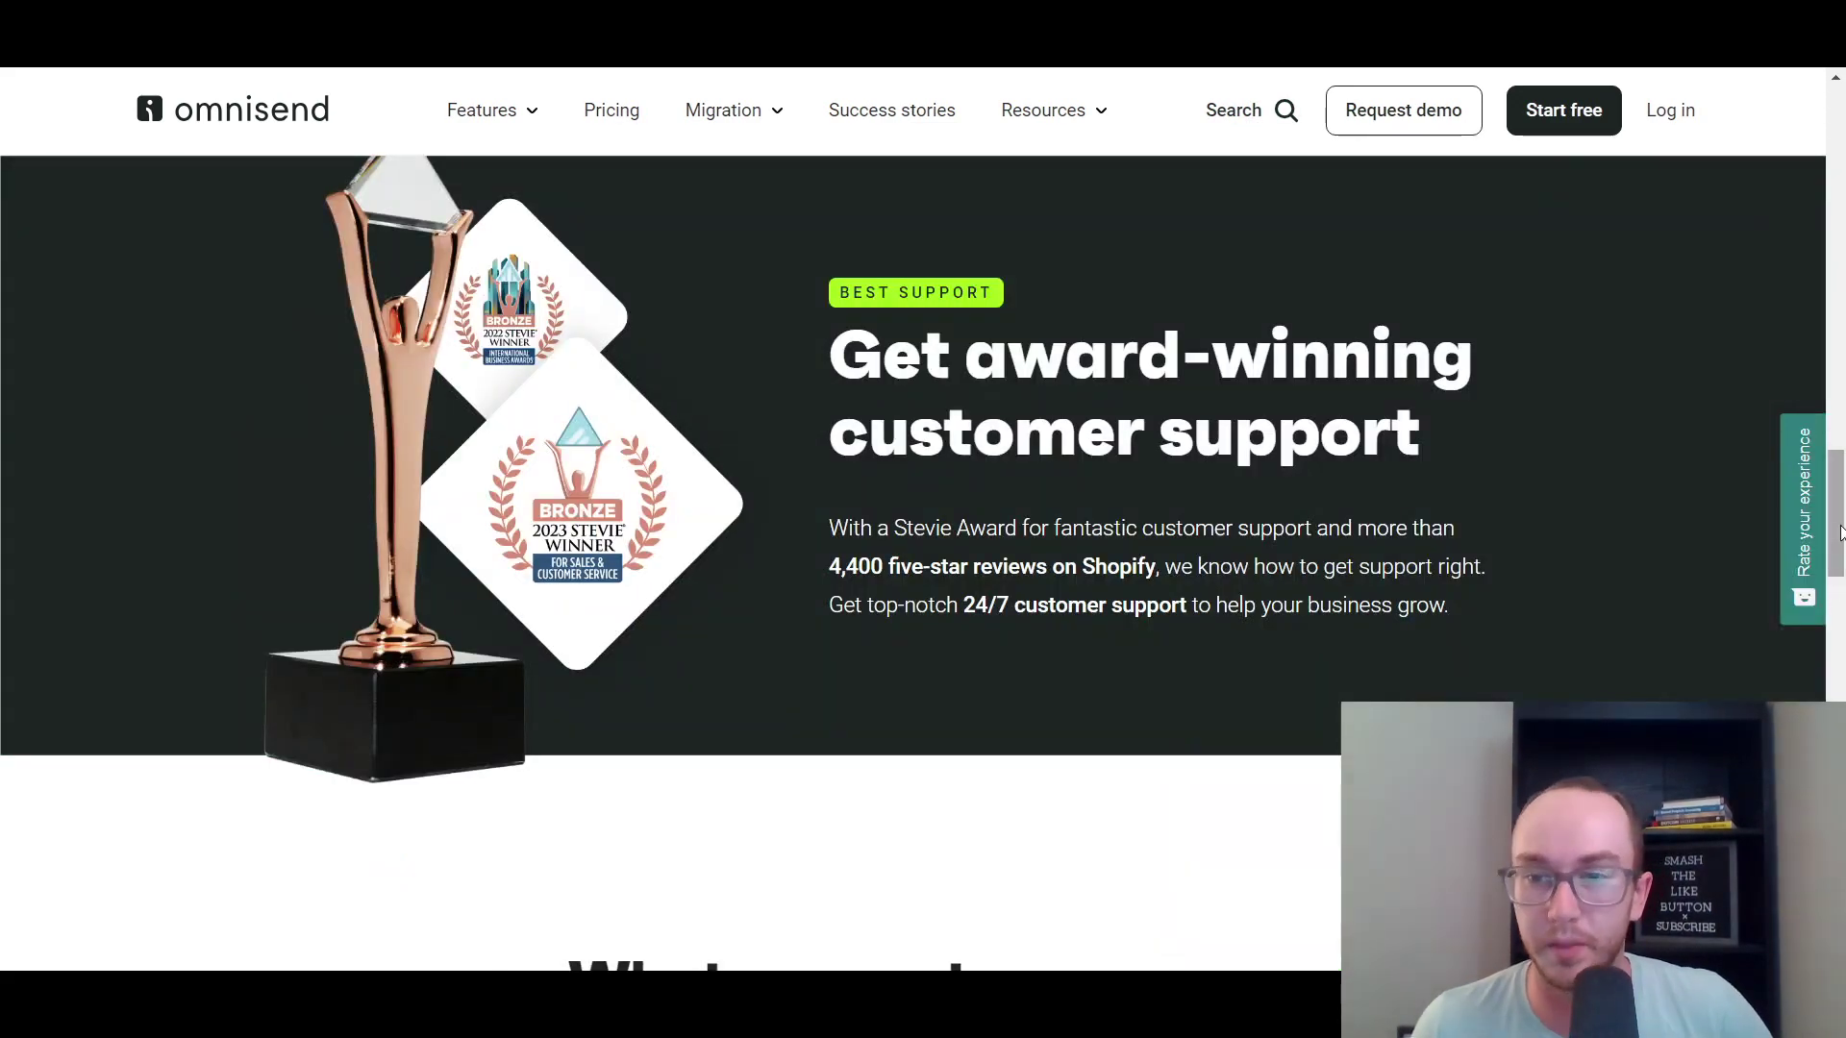
# Examine the rest of the Omnisend WooCommerce page, including the "Get started today" section for connecting a store.
pyautogui.moveTo(1838, 531); pyautogui.dragTo(1825, 759)
pyautogui.scroll(5, 1268, 835)
pyautogui.scroll(-3, 1268, 835)
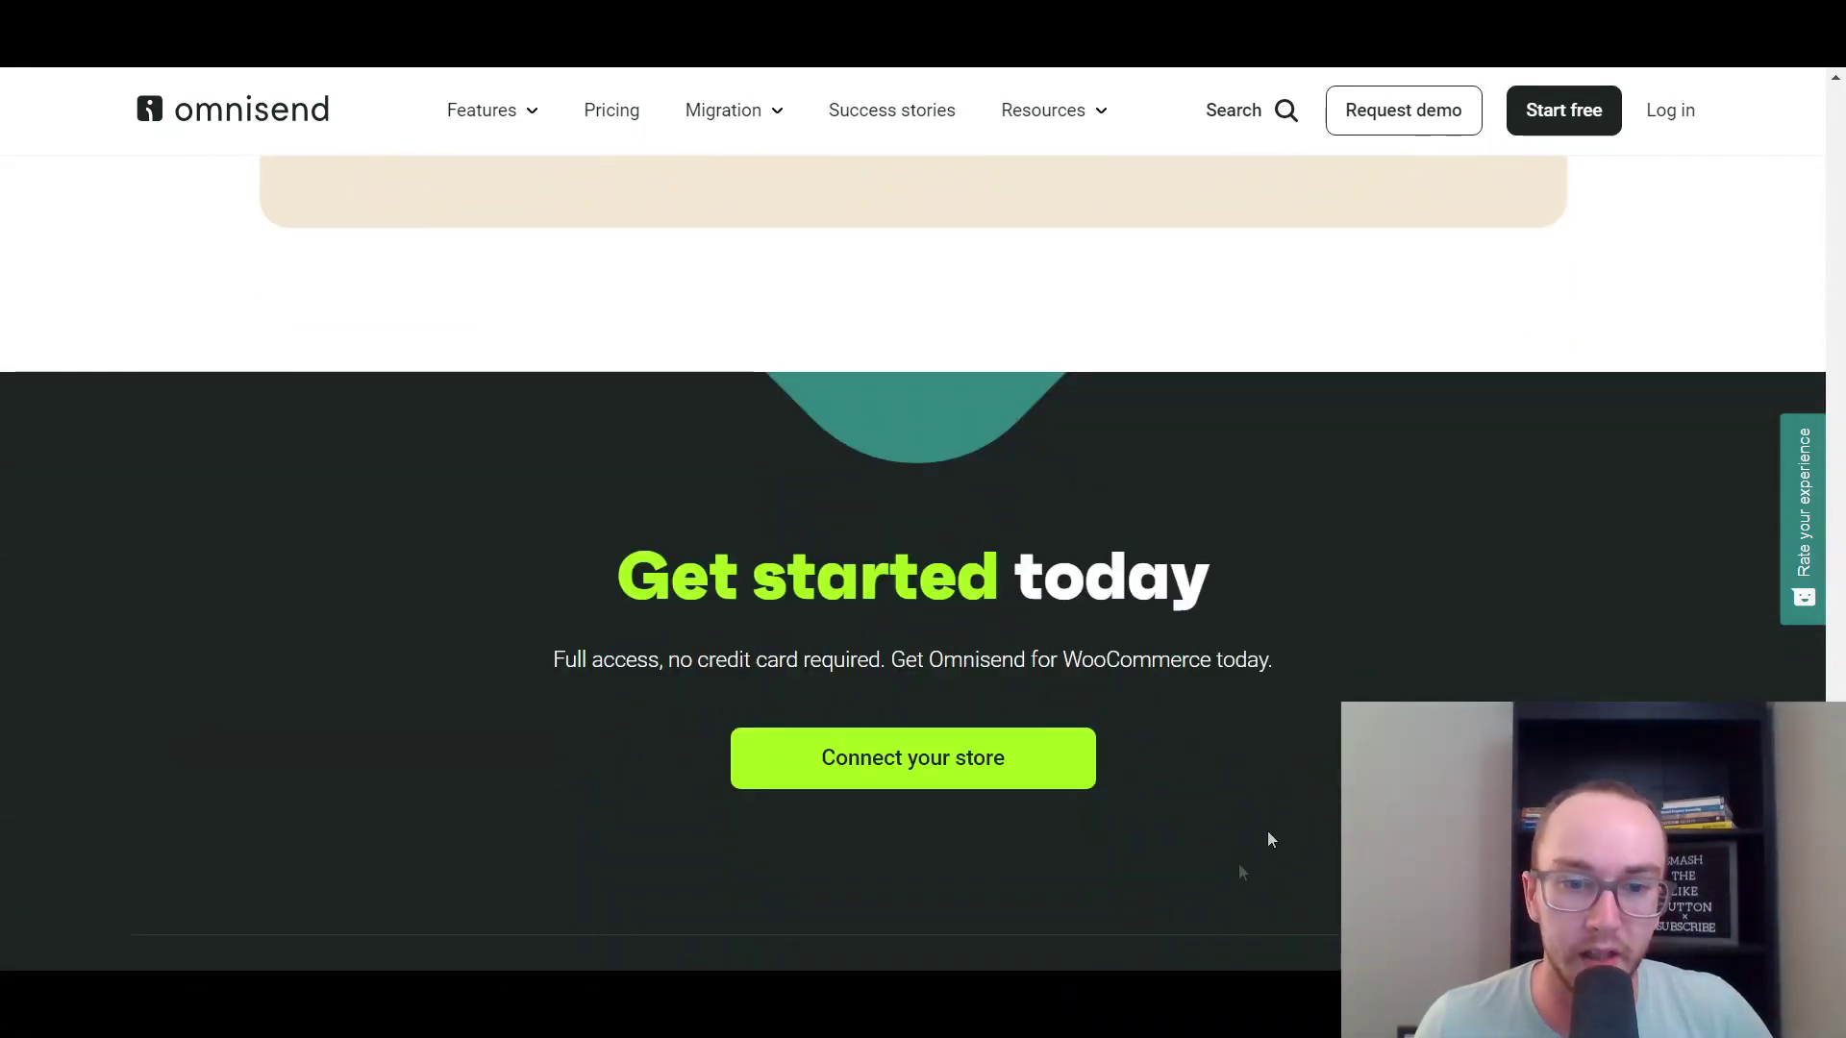
pyautogui.scroll(-3, 1211, 750)
pyautogui.scroll(1, 1151, 640)
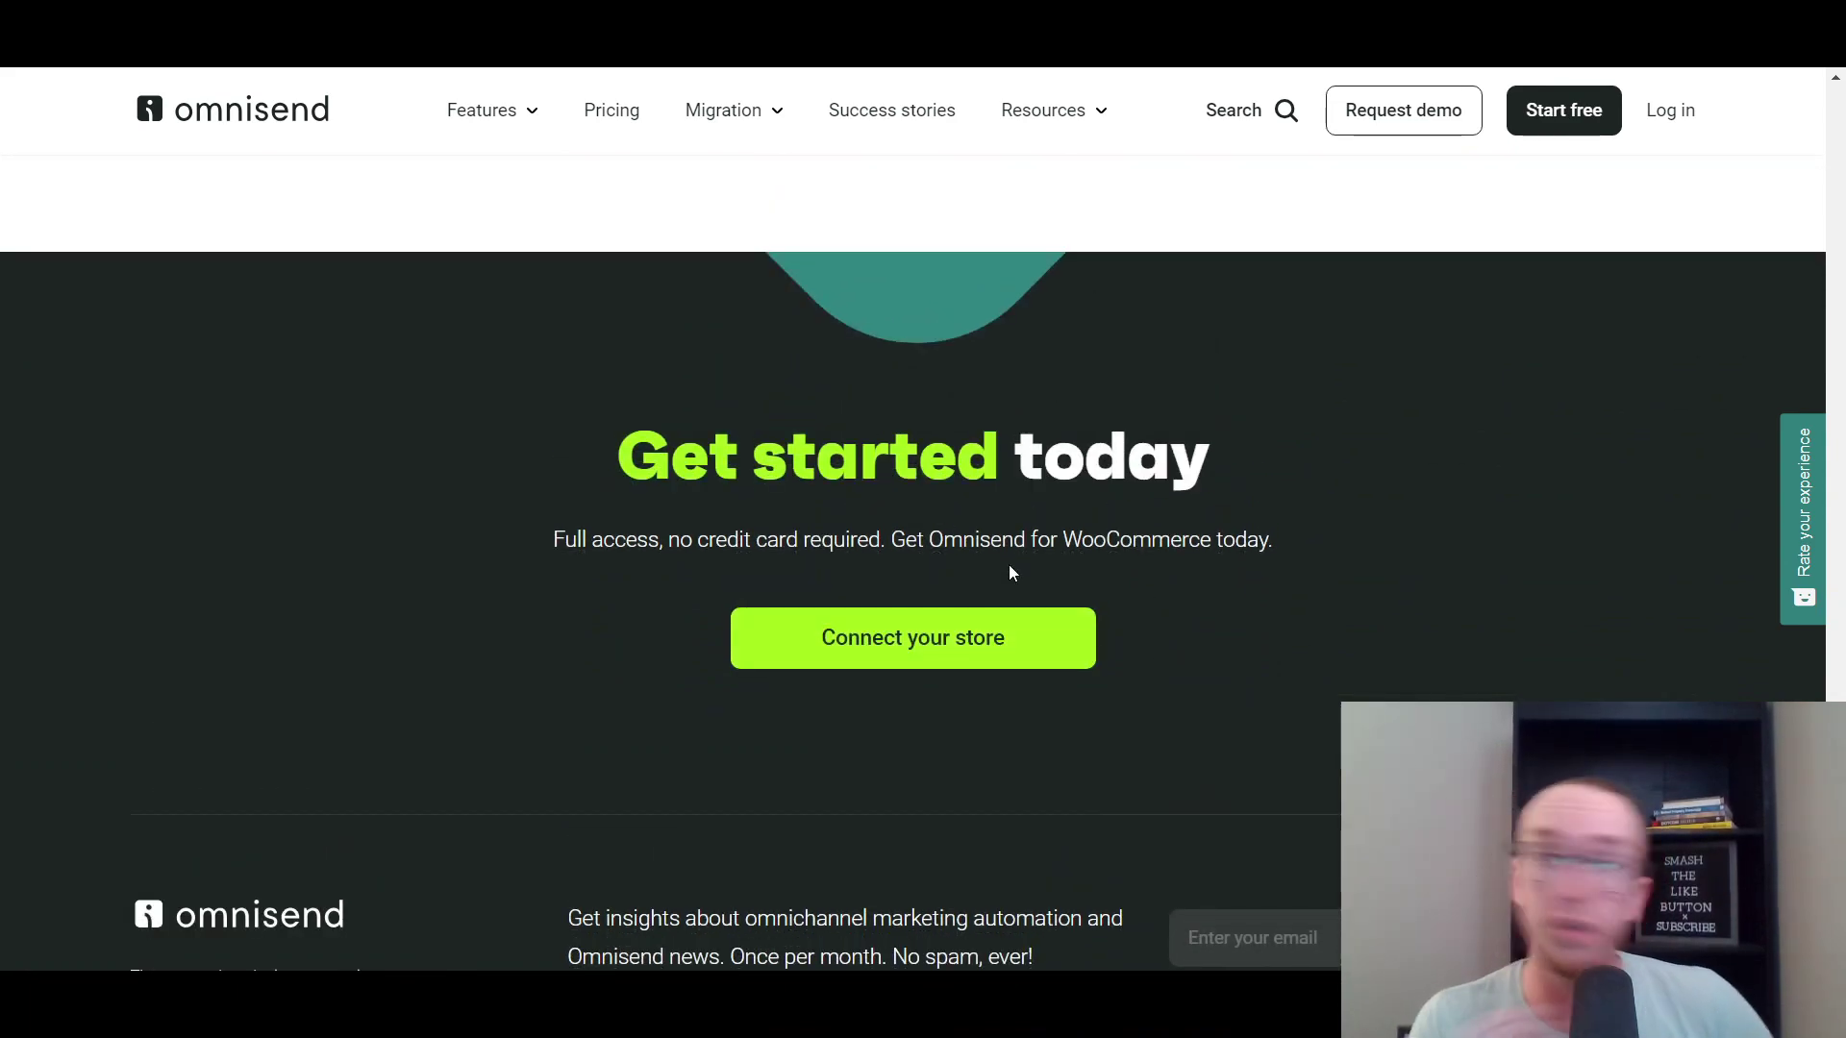
pyautogui.scroll(15, 1007, 563)
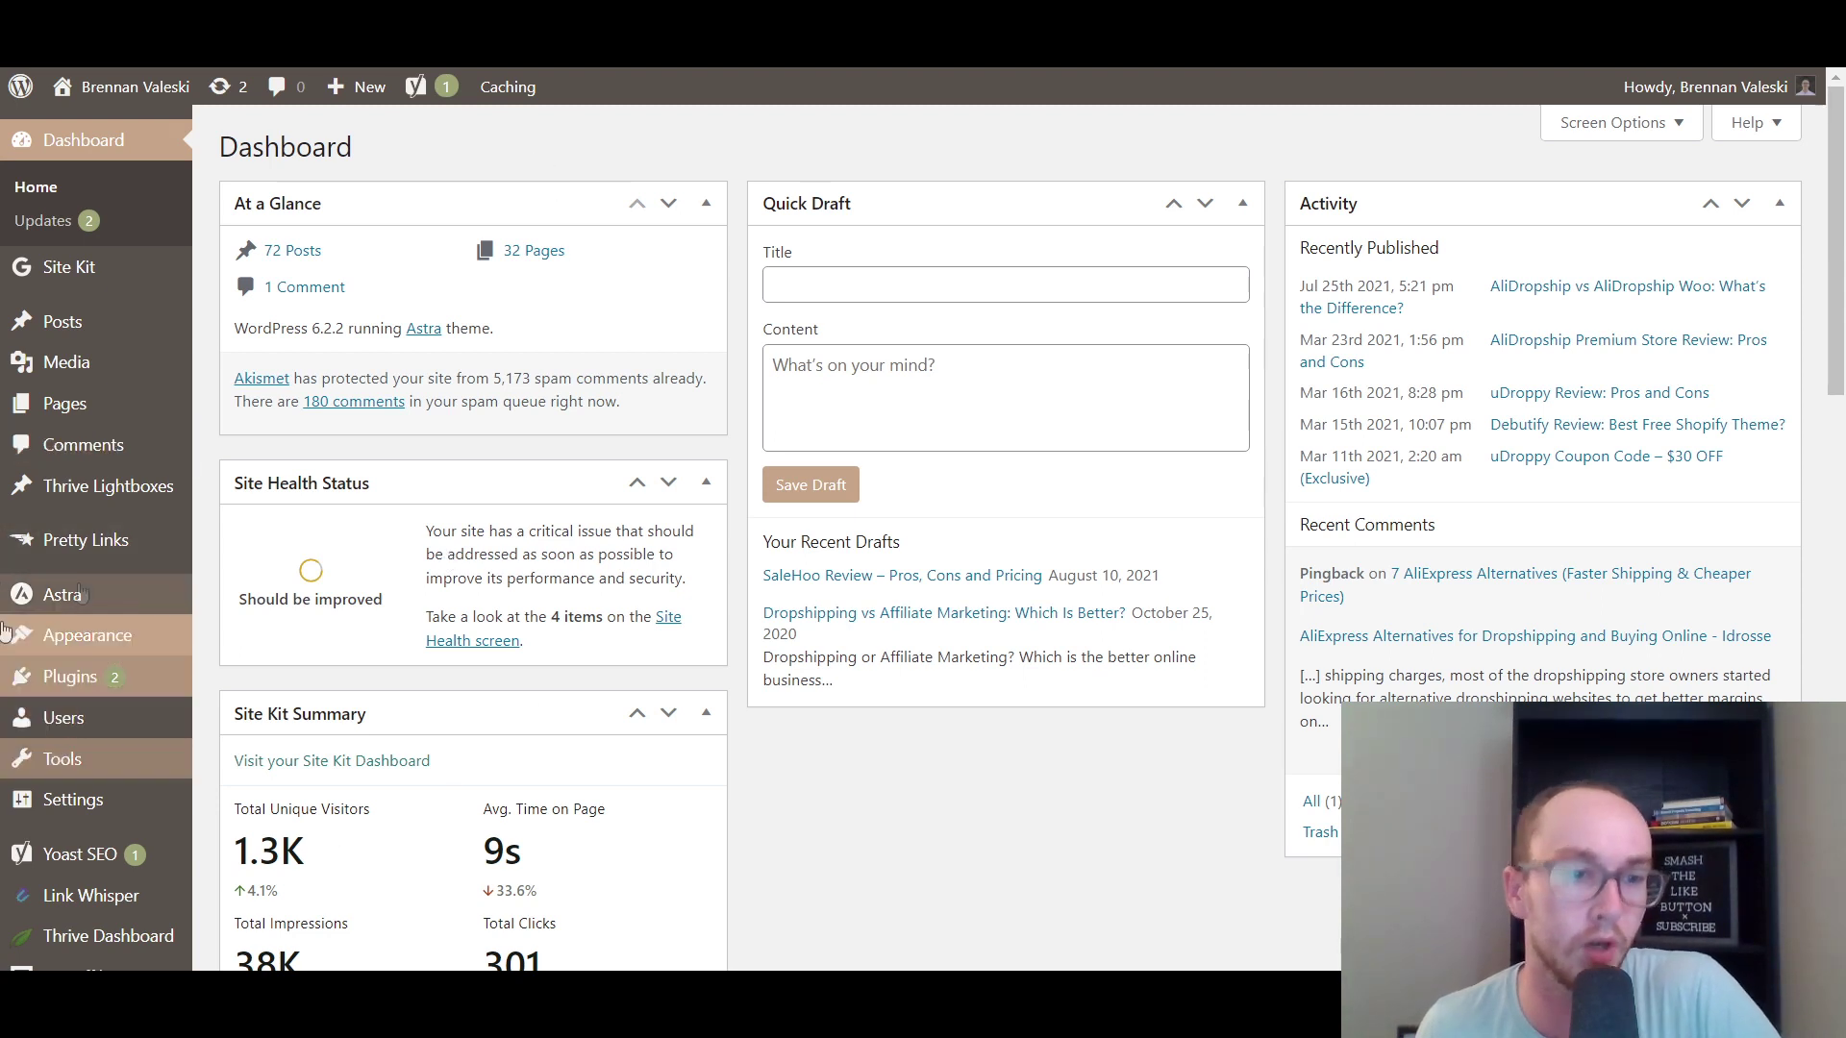
# Search for "omnisend" among the new plugins in WordPress, and install and activate Email Marketing for WooCommerce by Omnisend.
pyautogui.moveTo(140, 665)
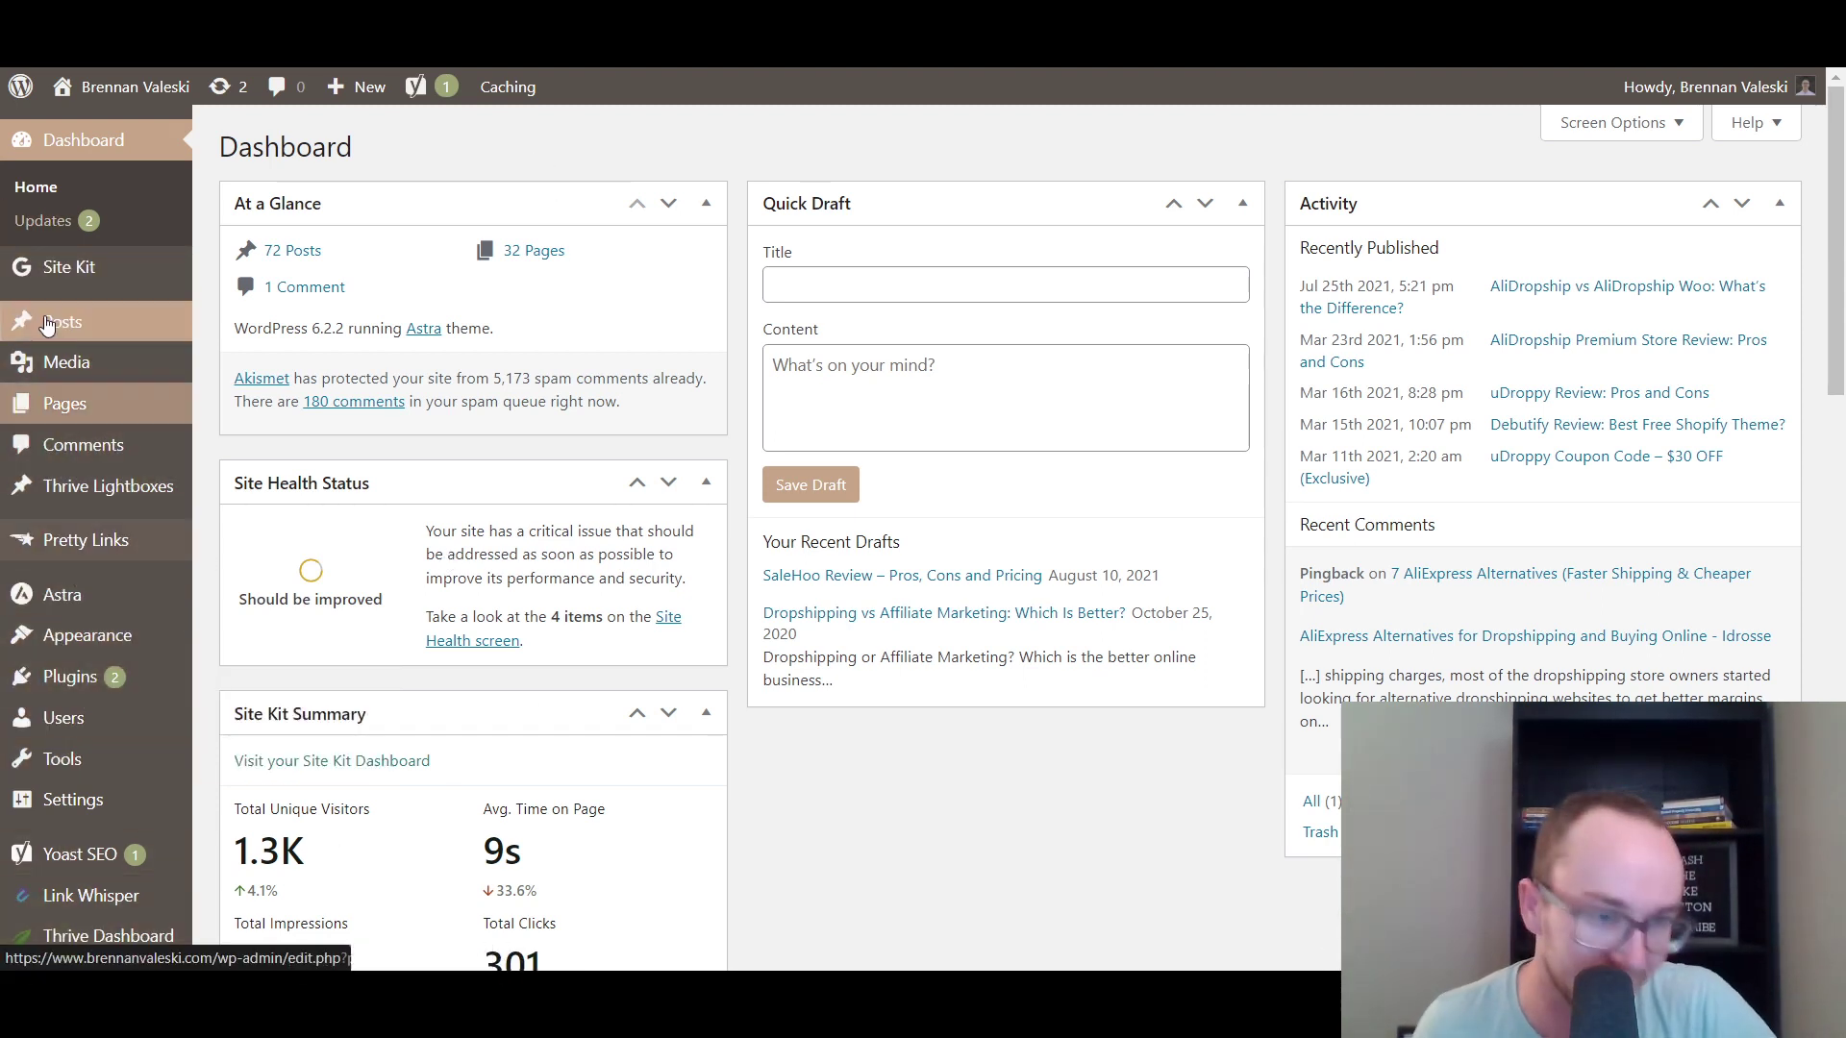
pyautogui.click(81, 678)
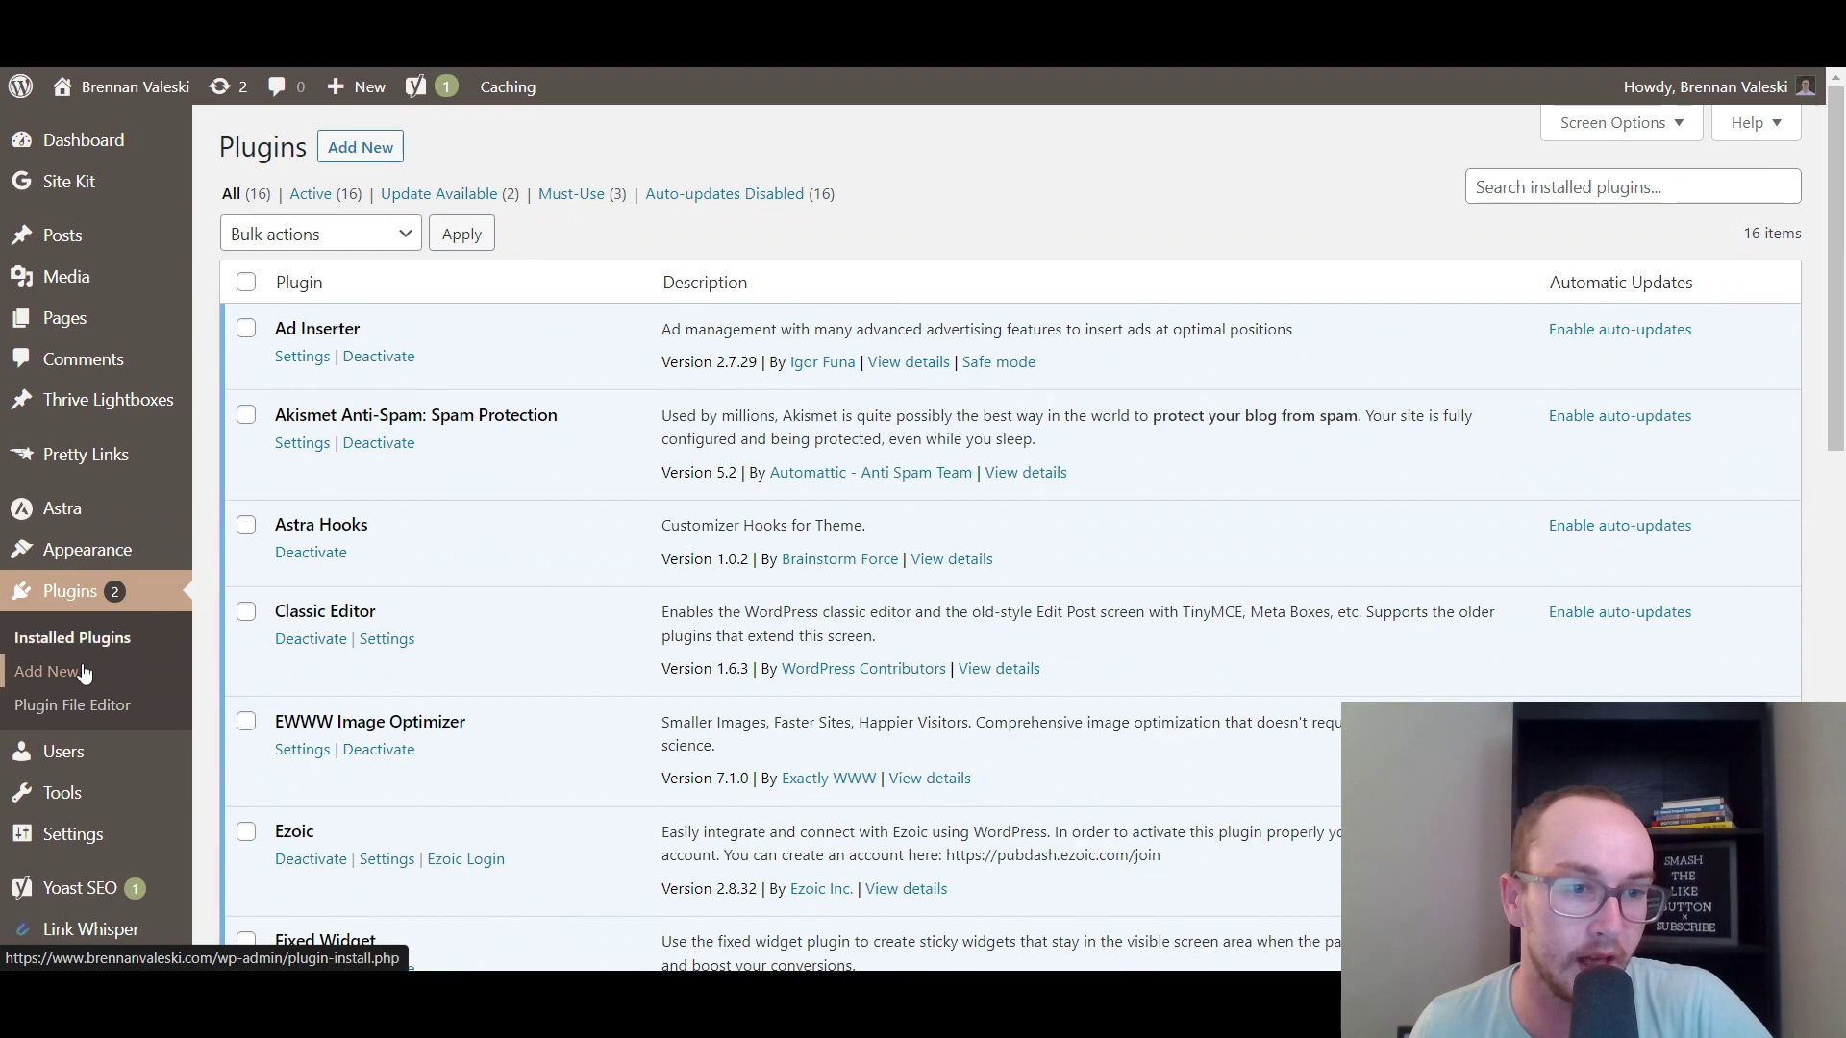
pyautogui.click(82, 673)
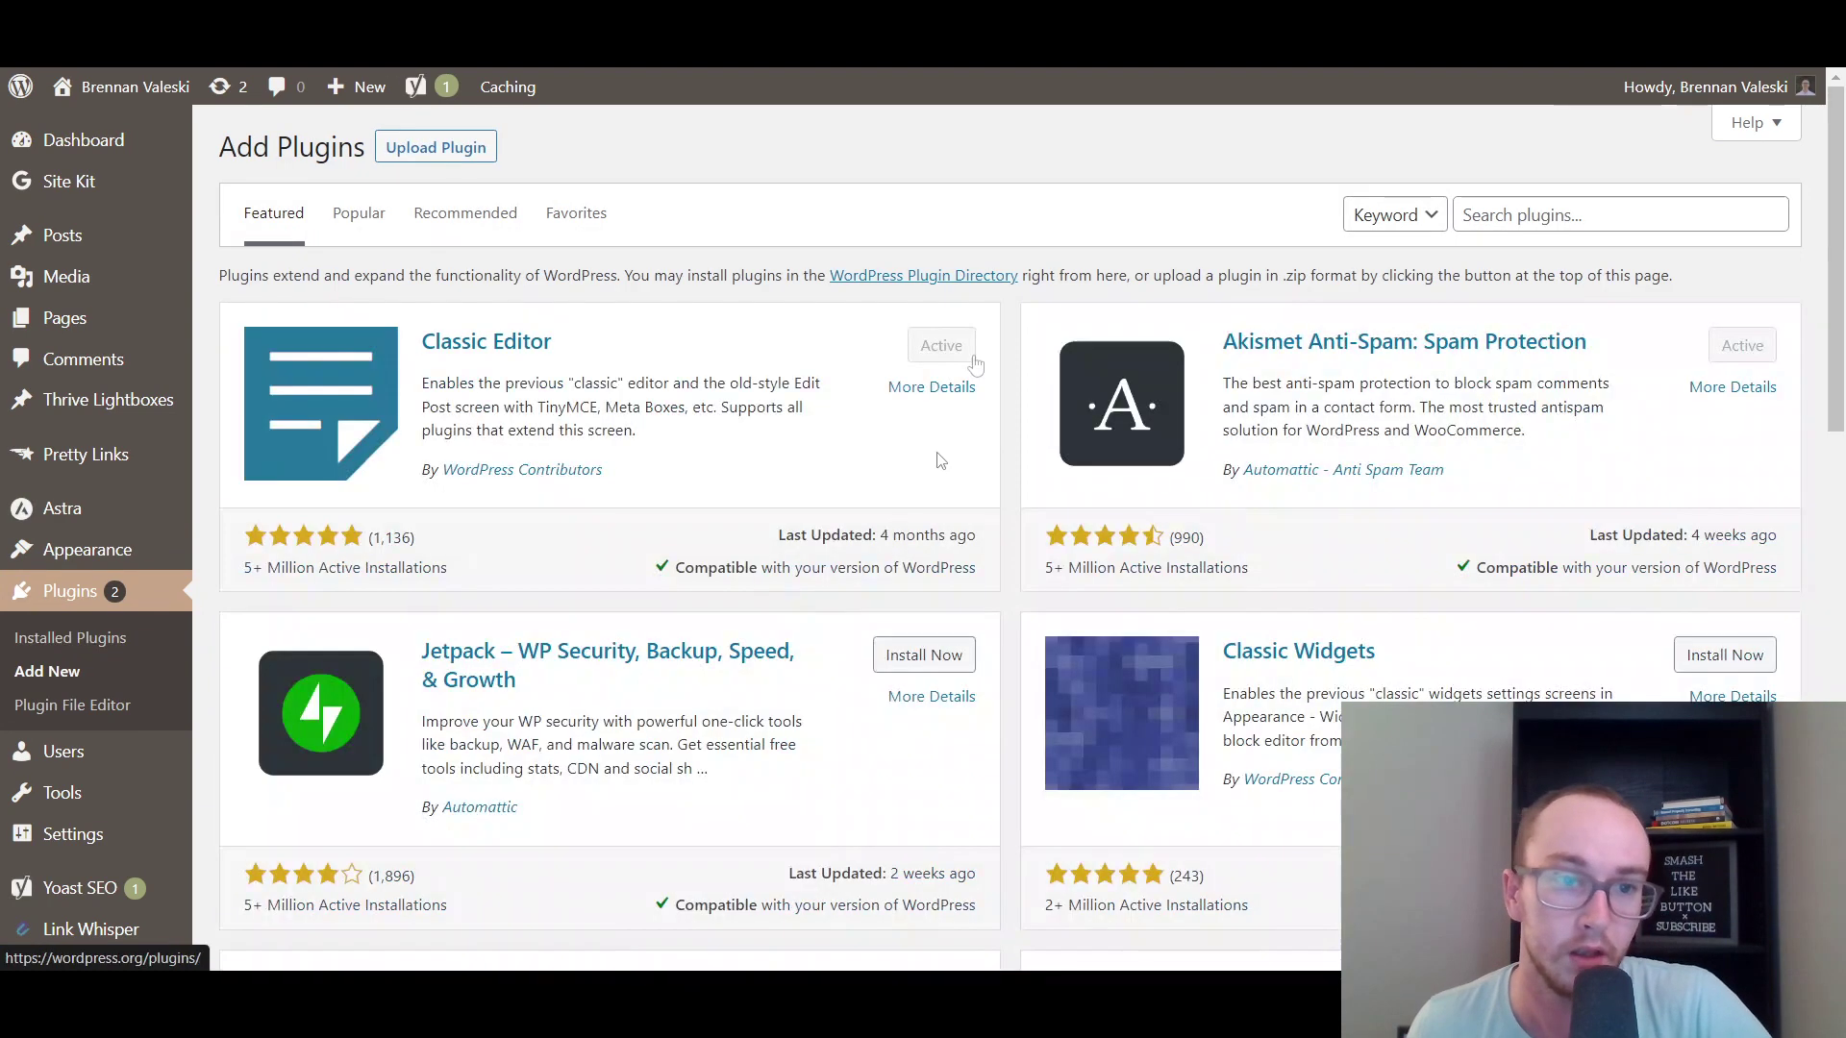
pyautogui.click(1542, 213)
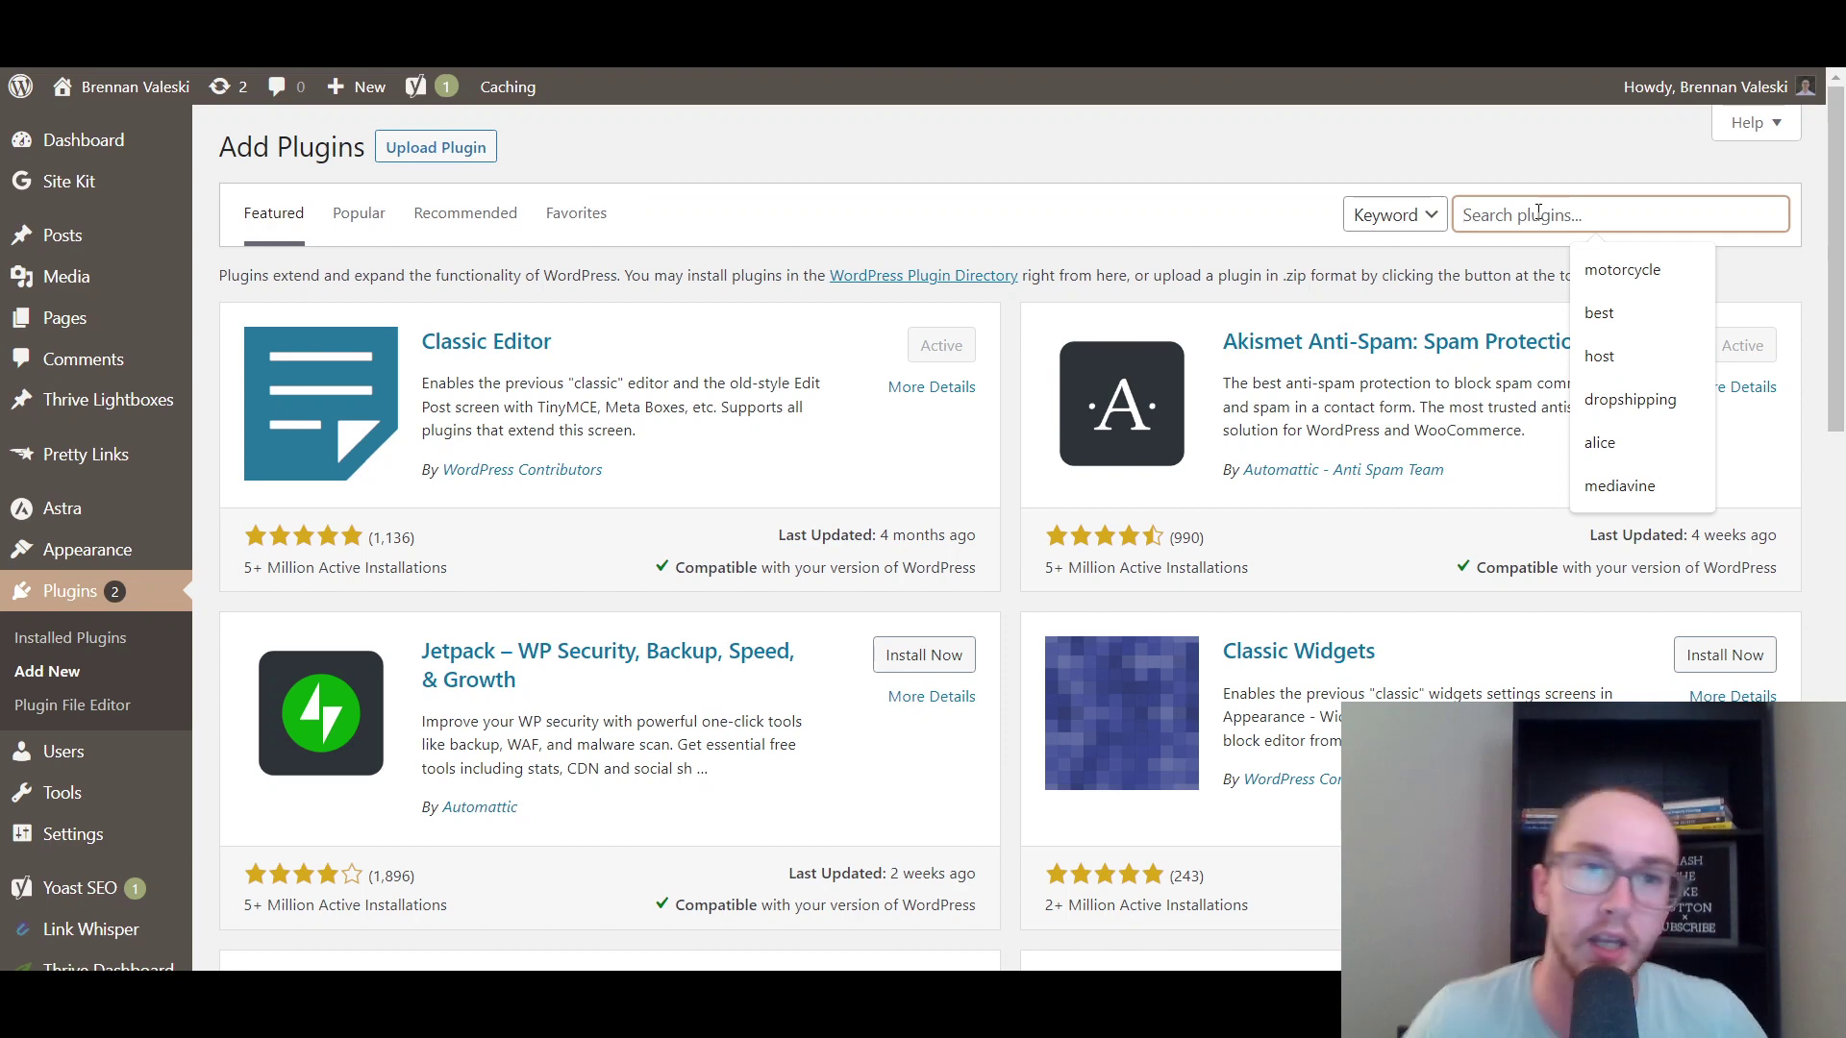
pyautogui.write('omnisend')
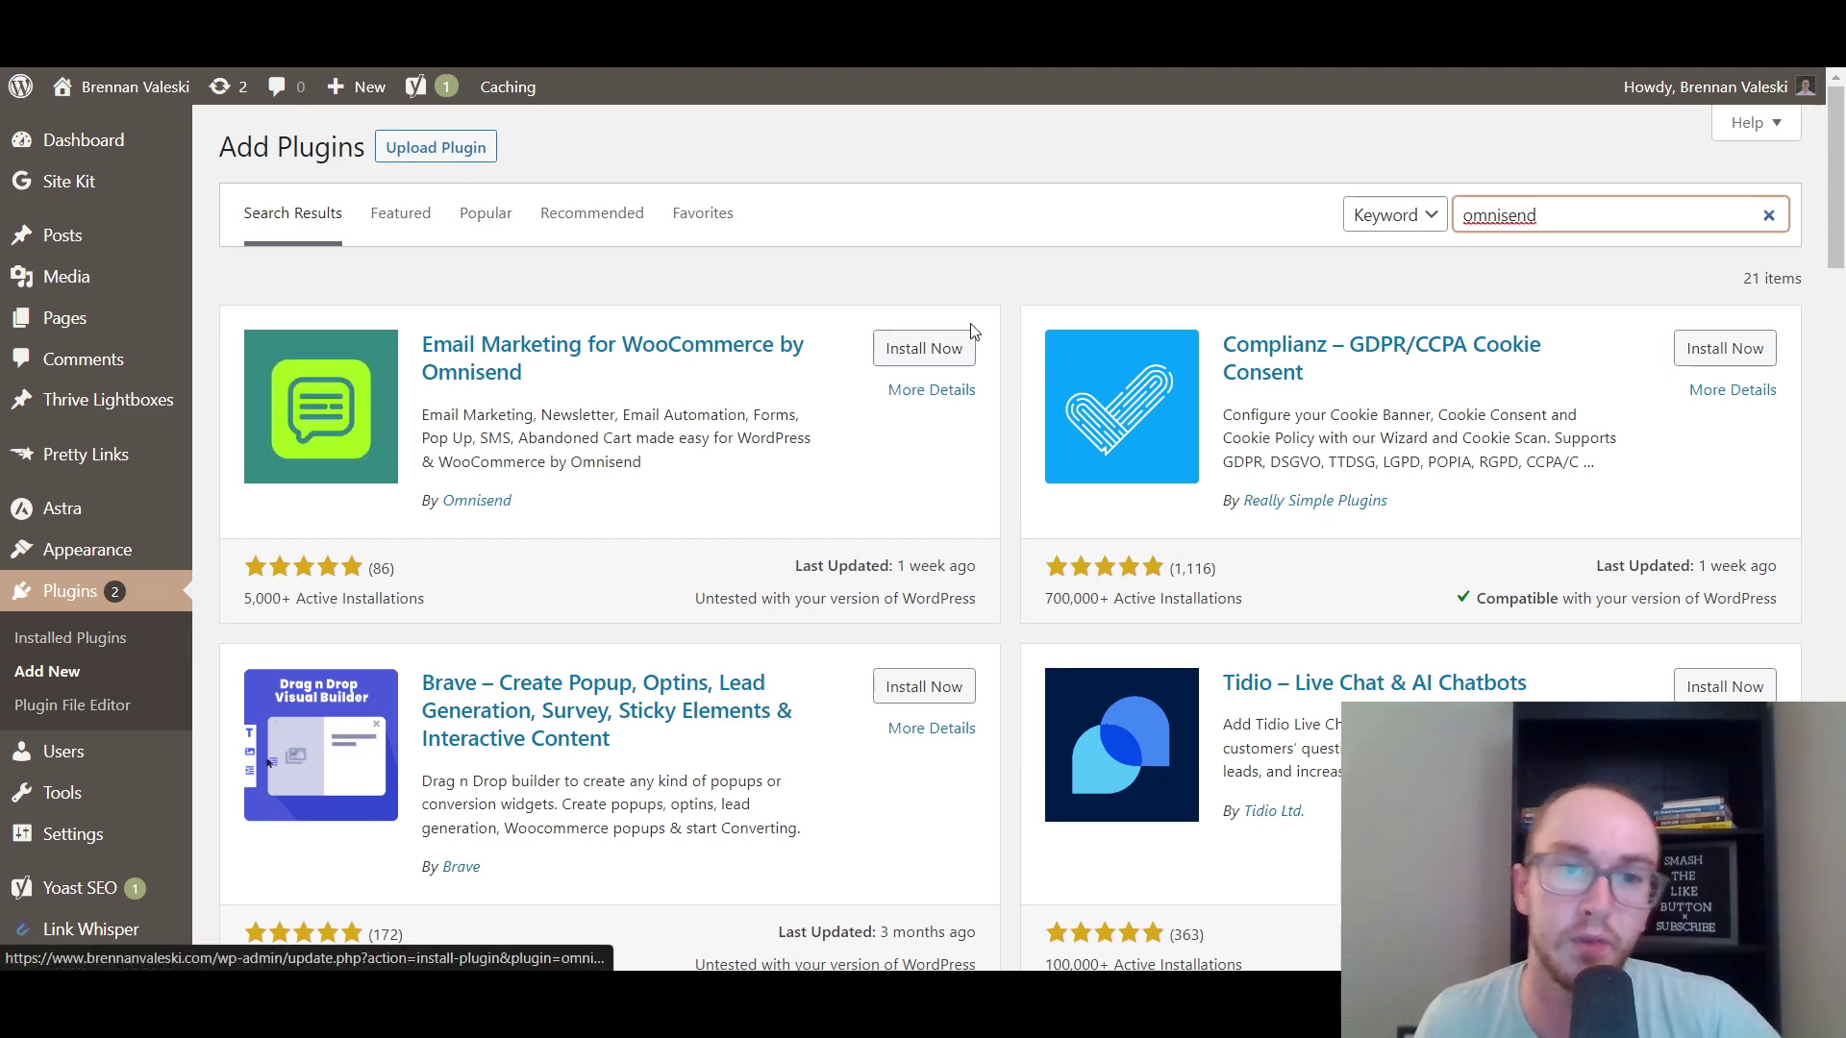
pyautogui.click(947, 358)
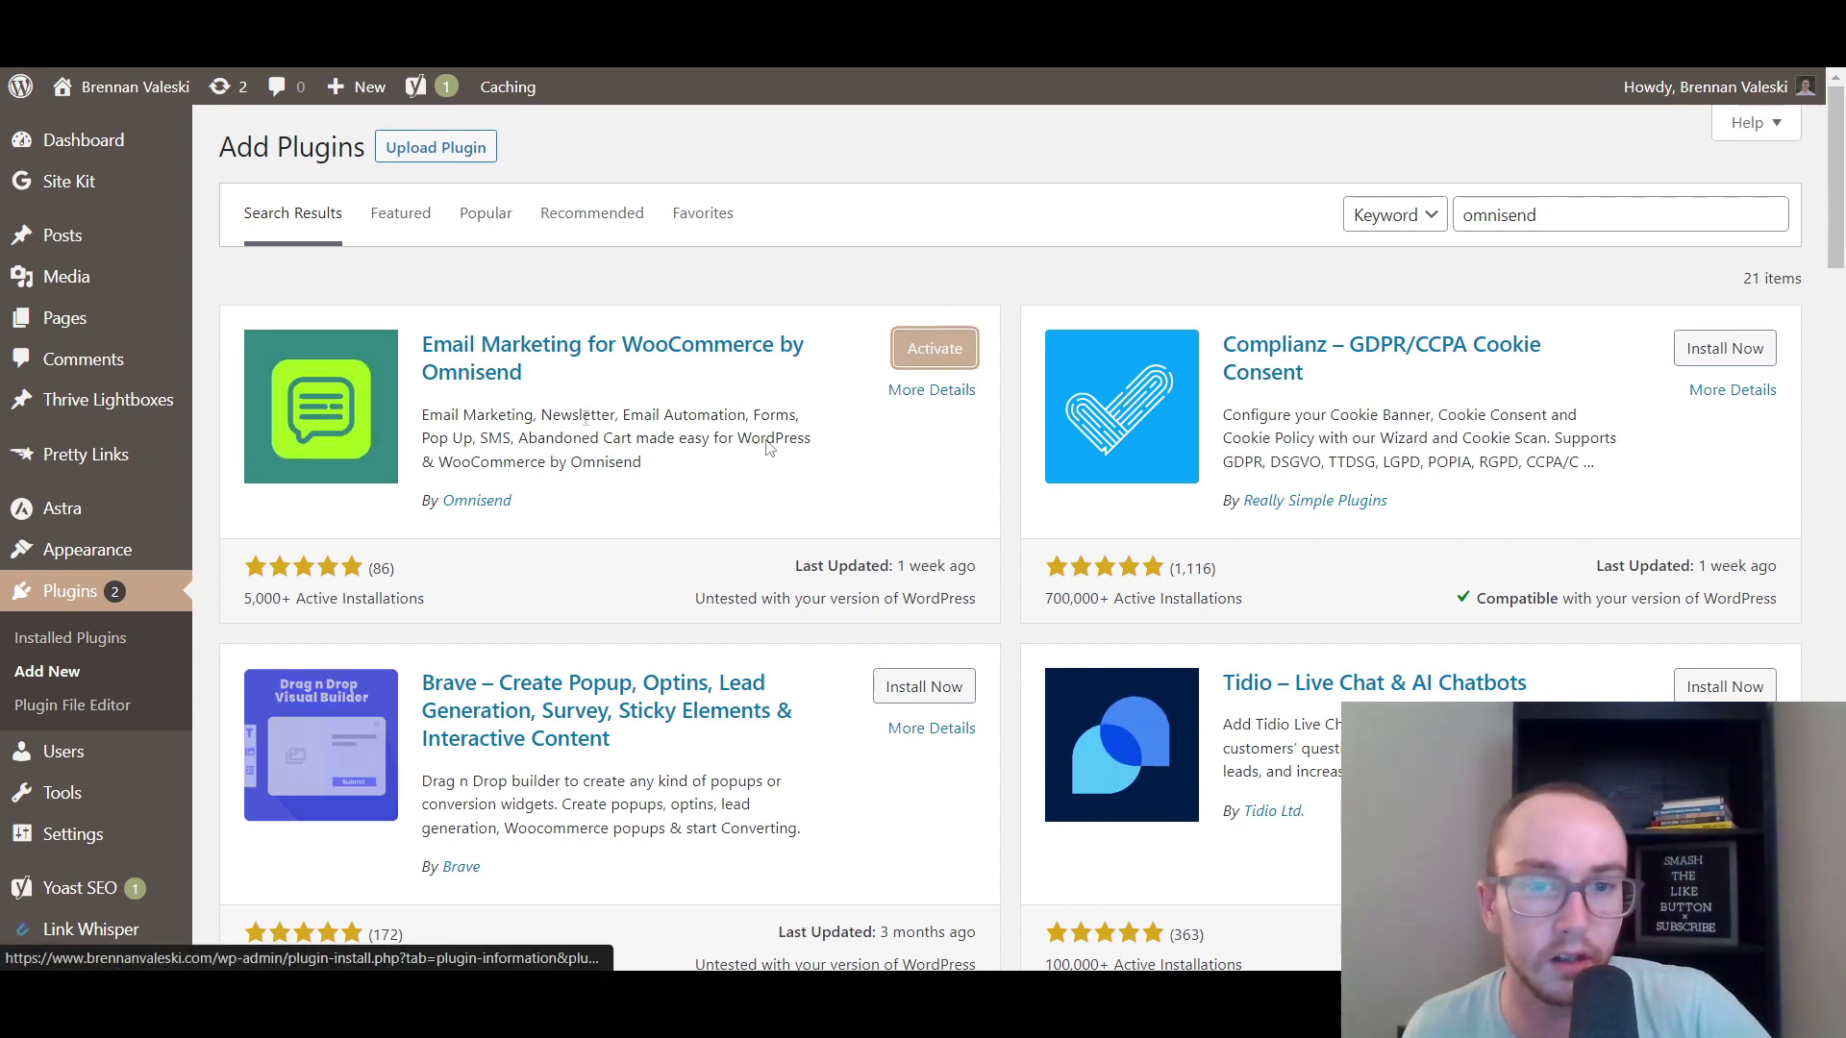
pyautogui.click(942, 359)
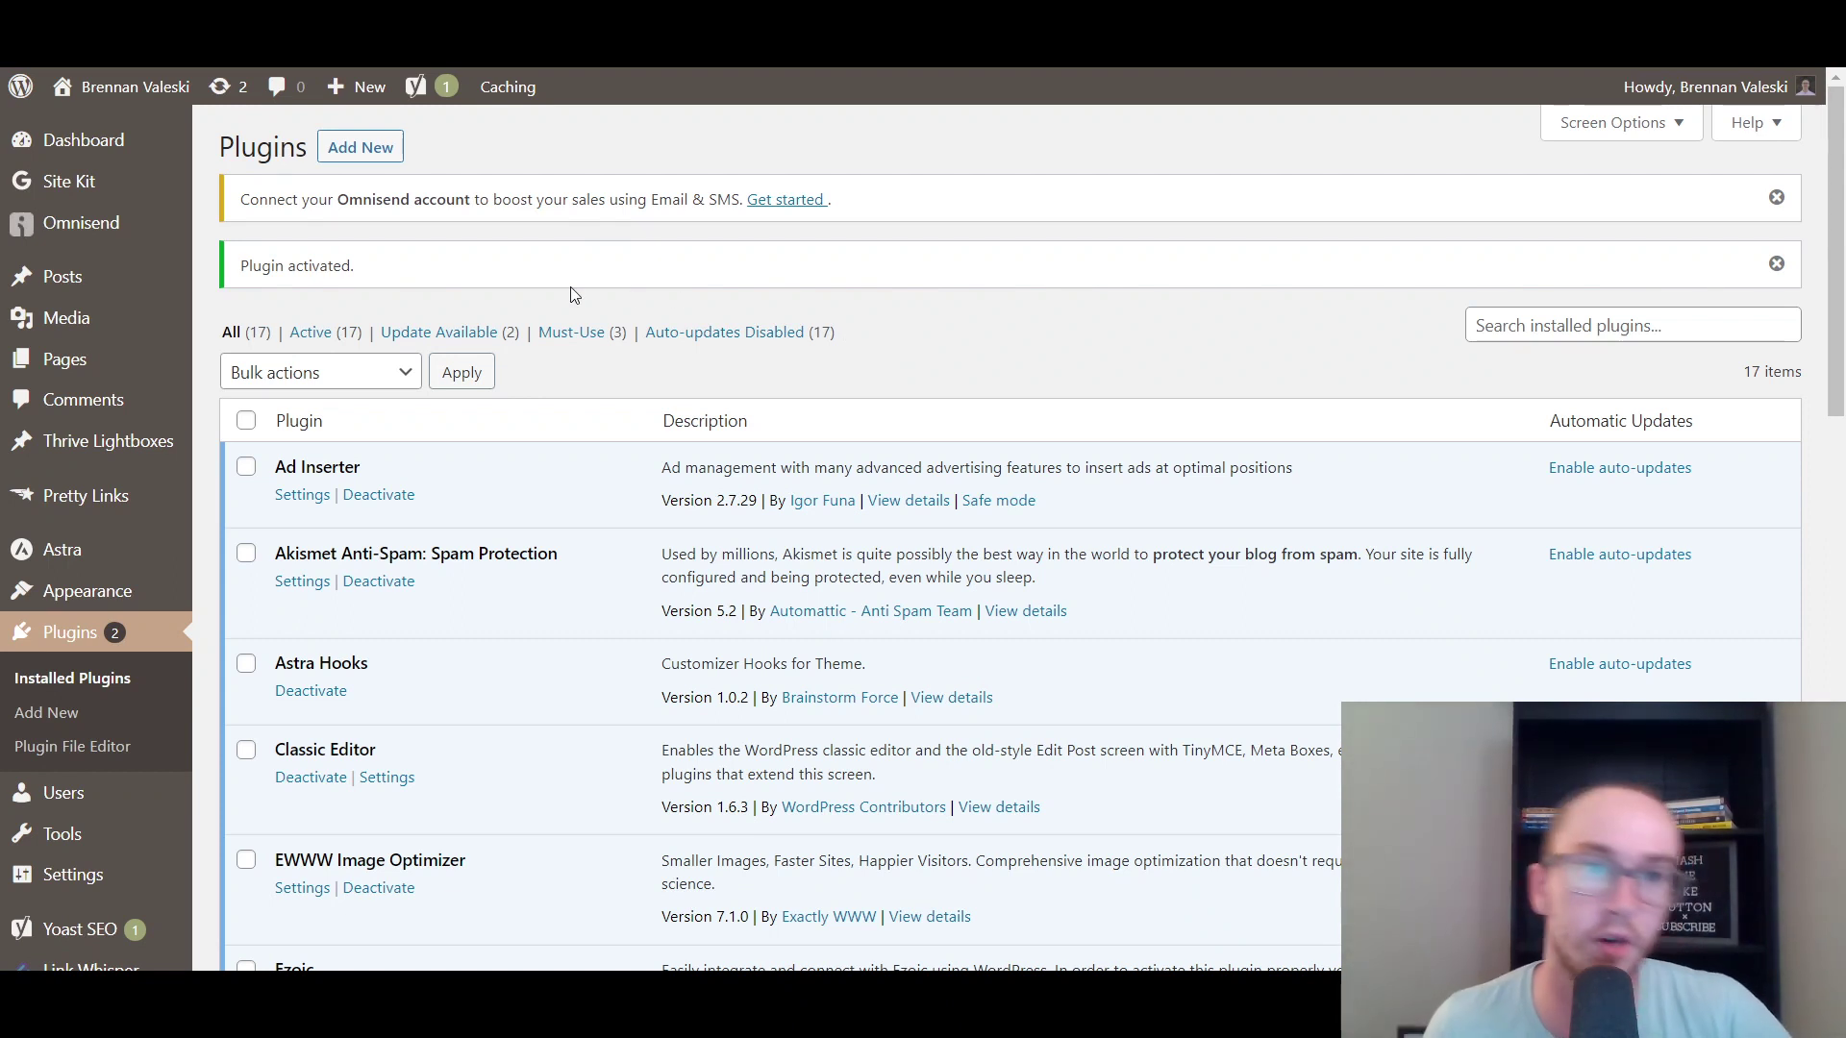
# Read the notice about connecting the Omnisend account and check the connection status on the plugin's general page.
pyautogui.moveTo(239, 199); pyautogui.dragTo(581, 200)
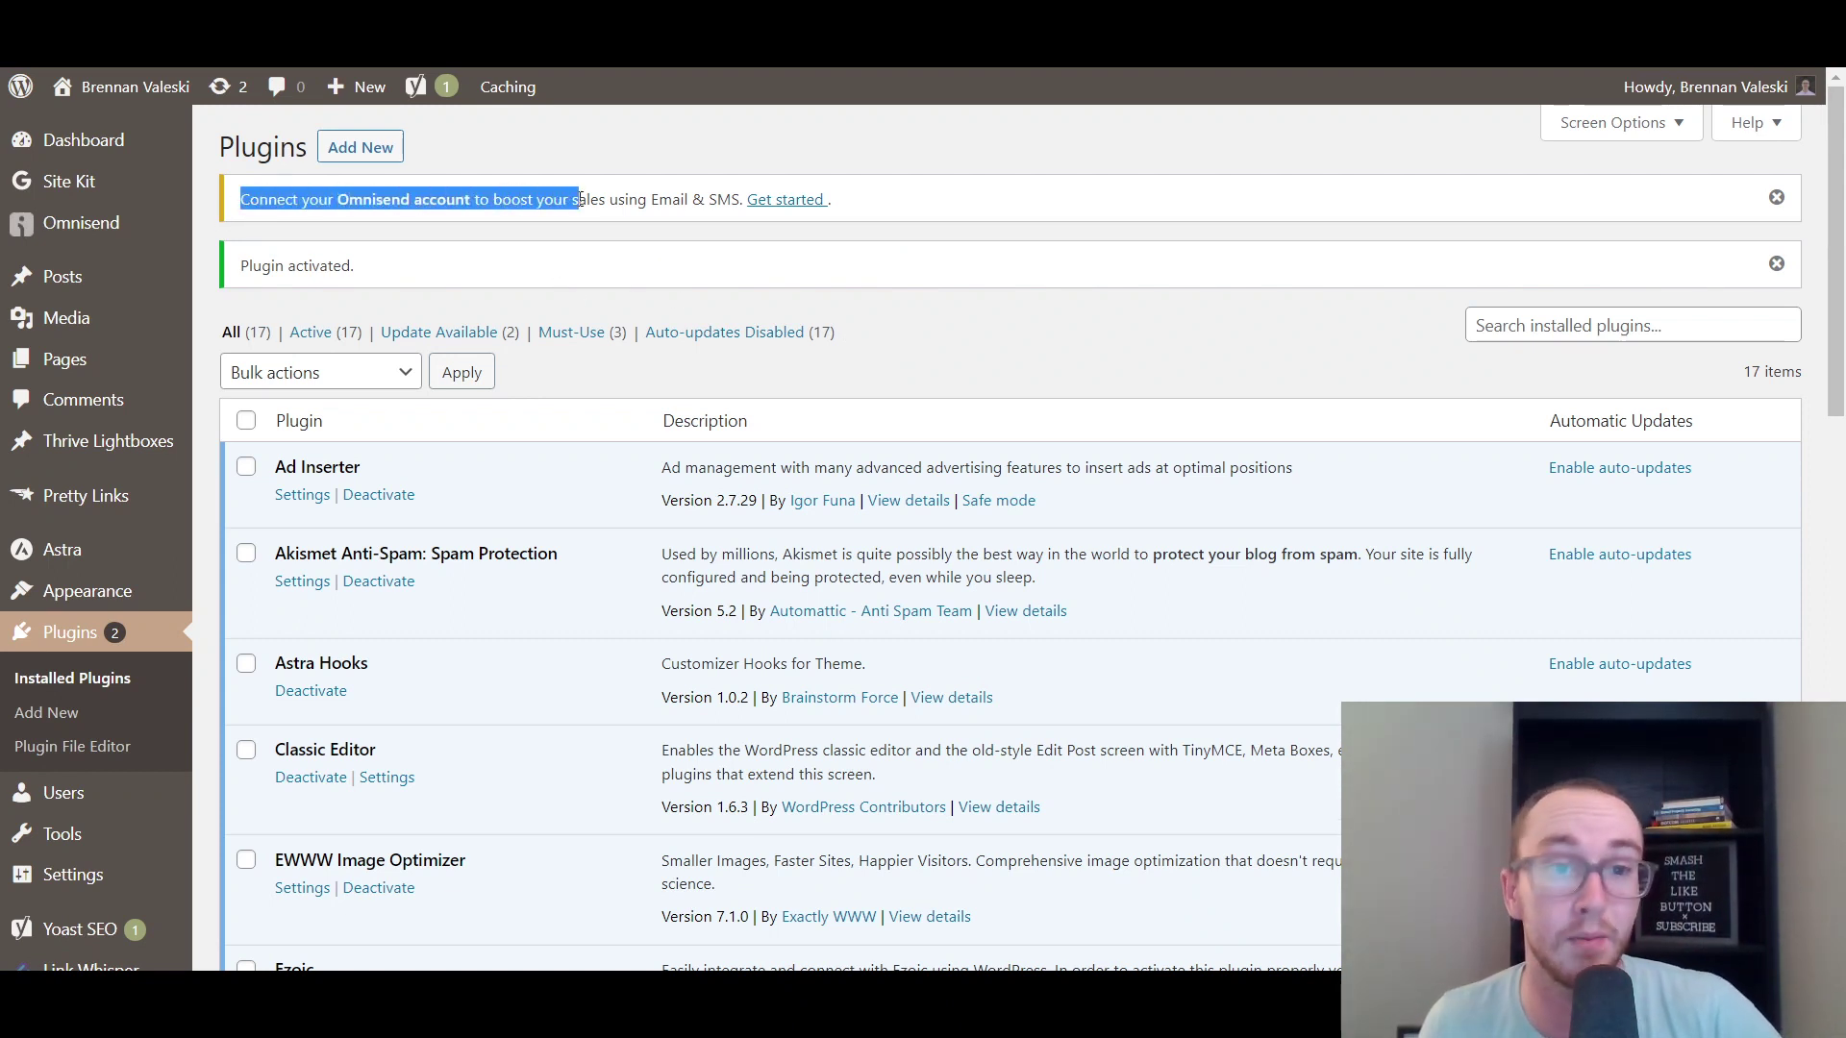
pyautogui.click(682, 227)
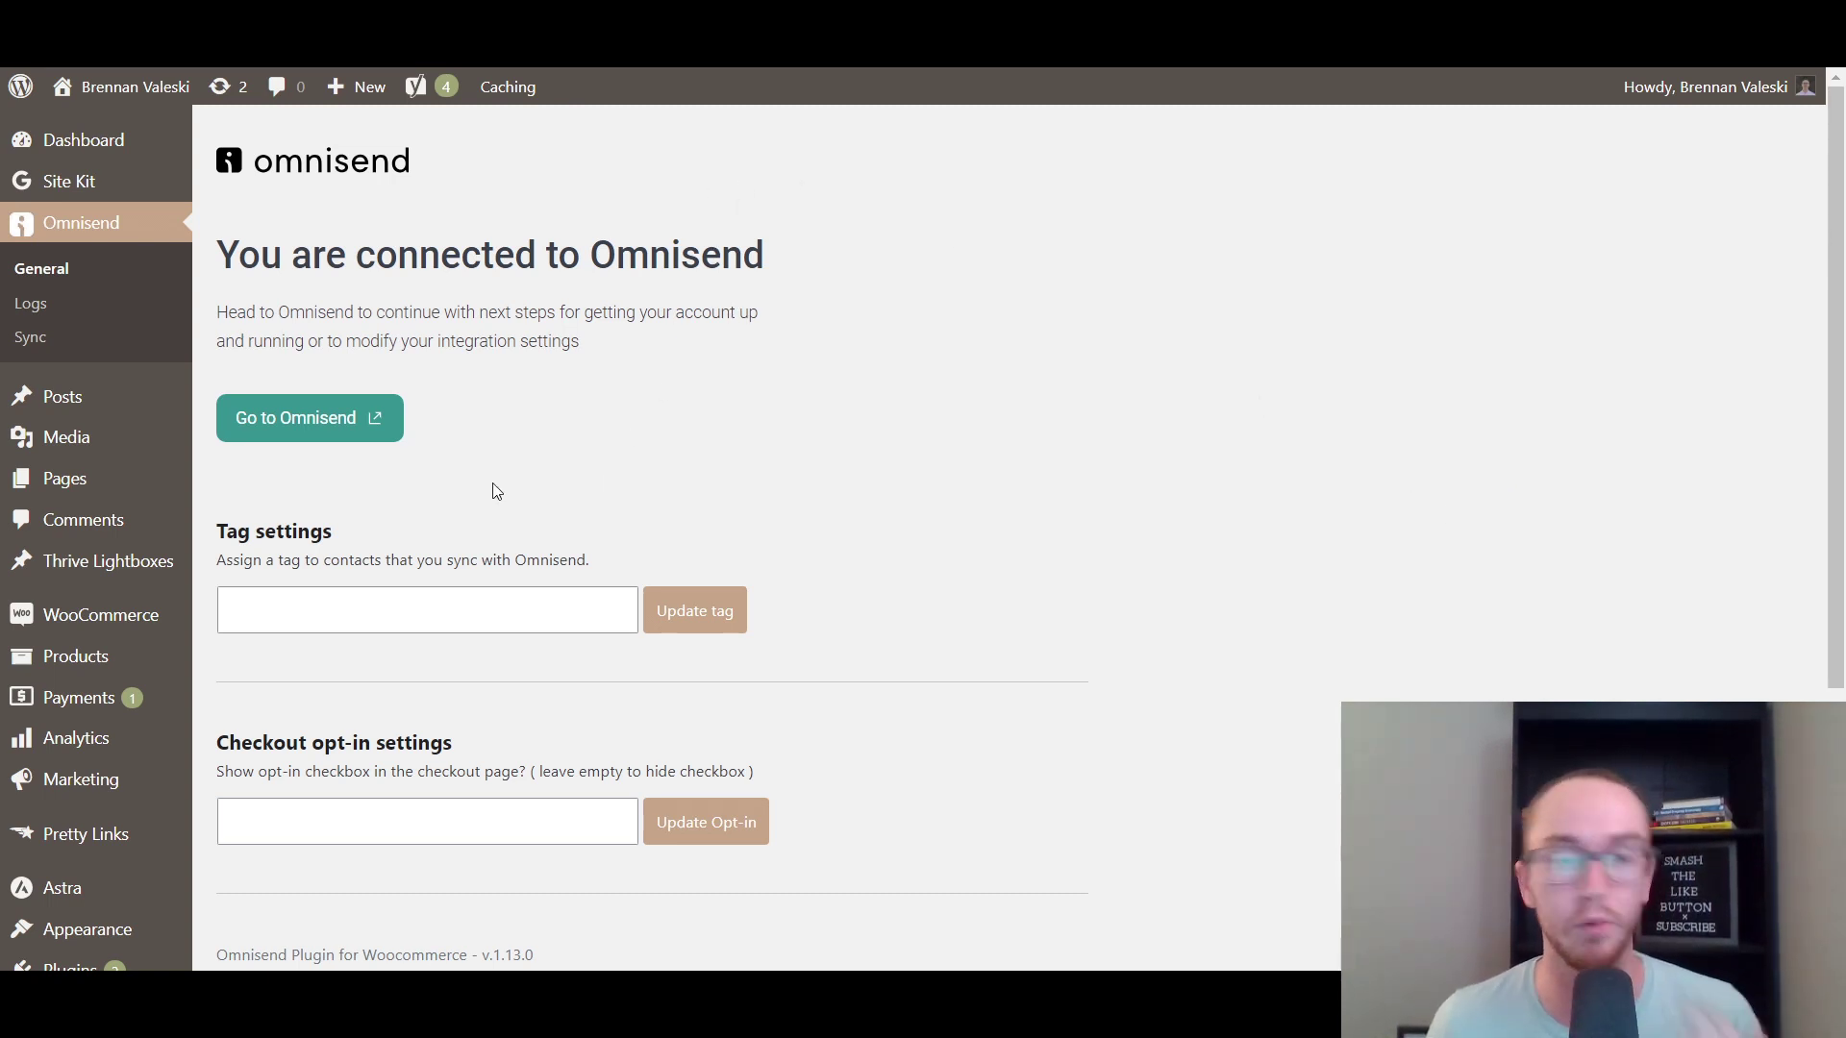
pyautogui.moveTo(221, 252); pyautogui.dragTo(842, 262)
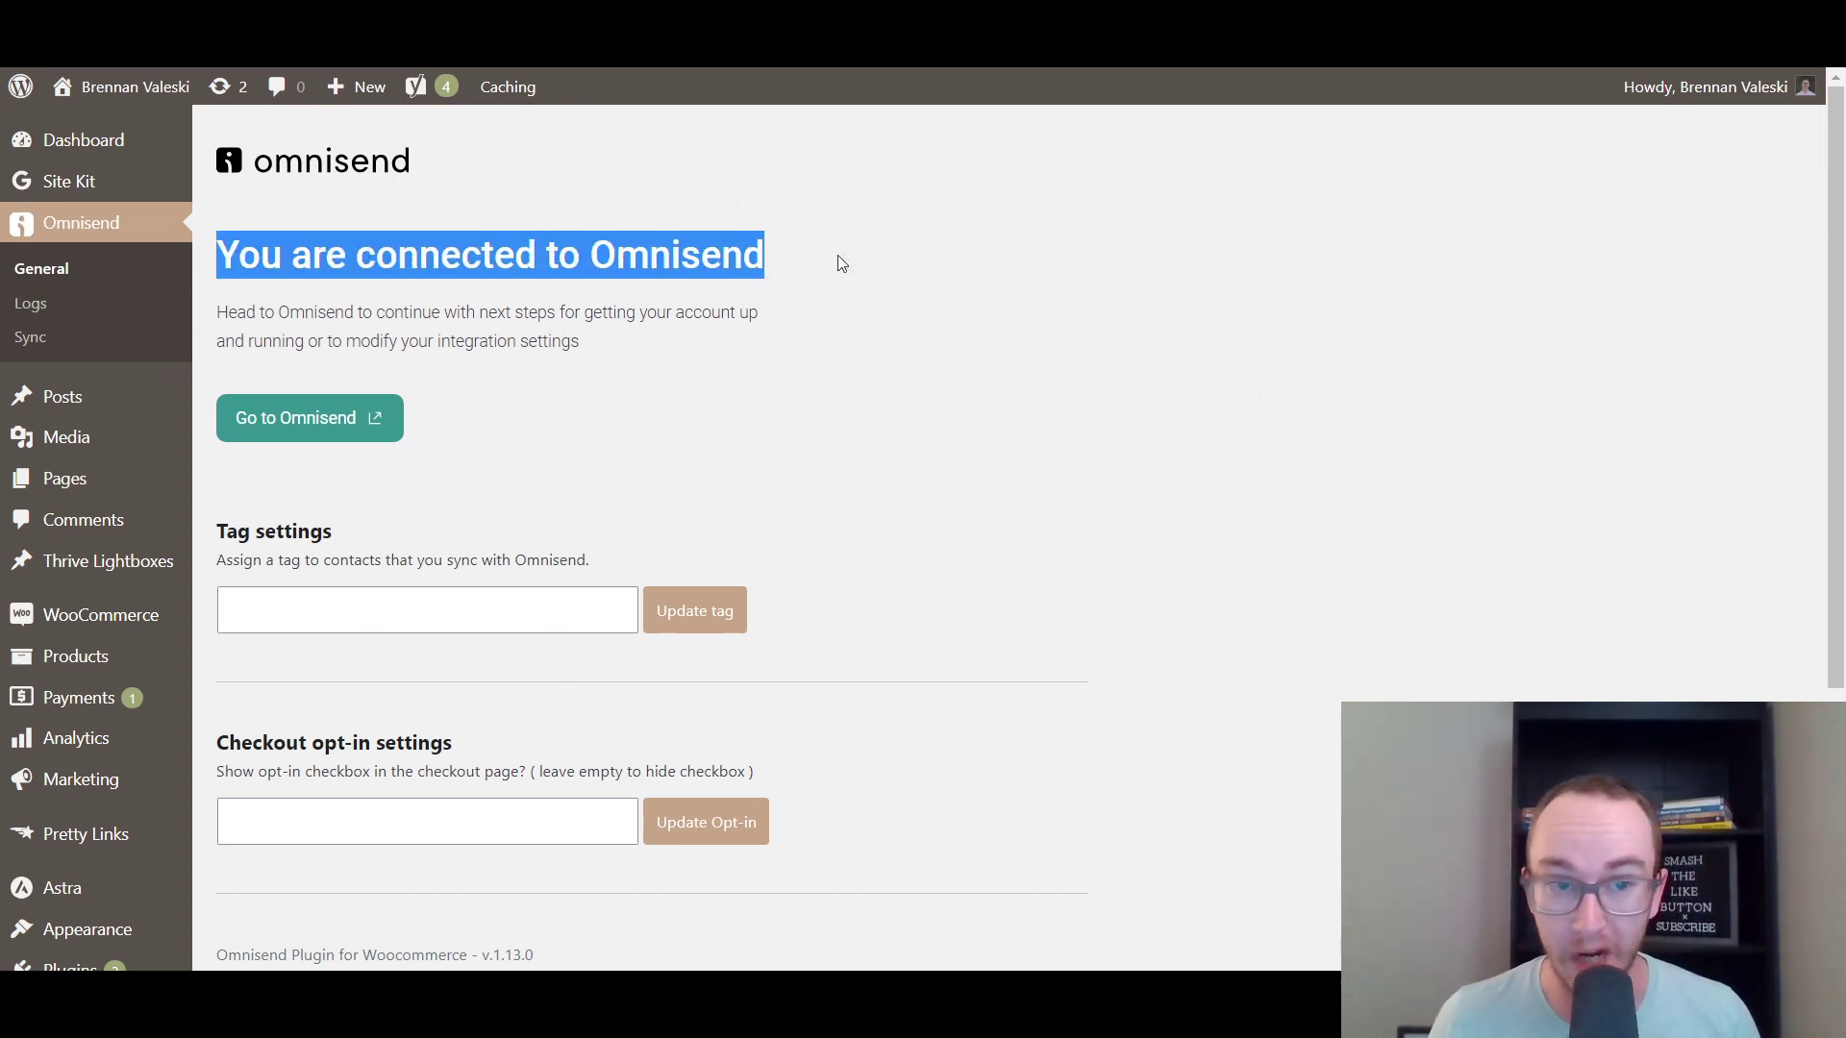
pyautogui.click(861, 274)
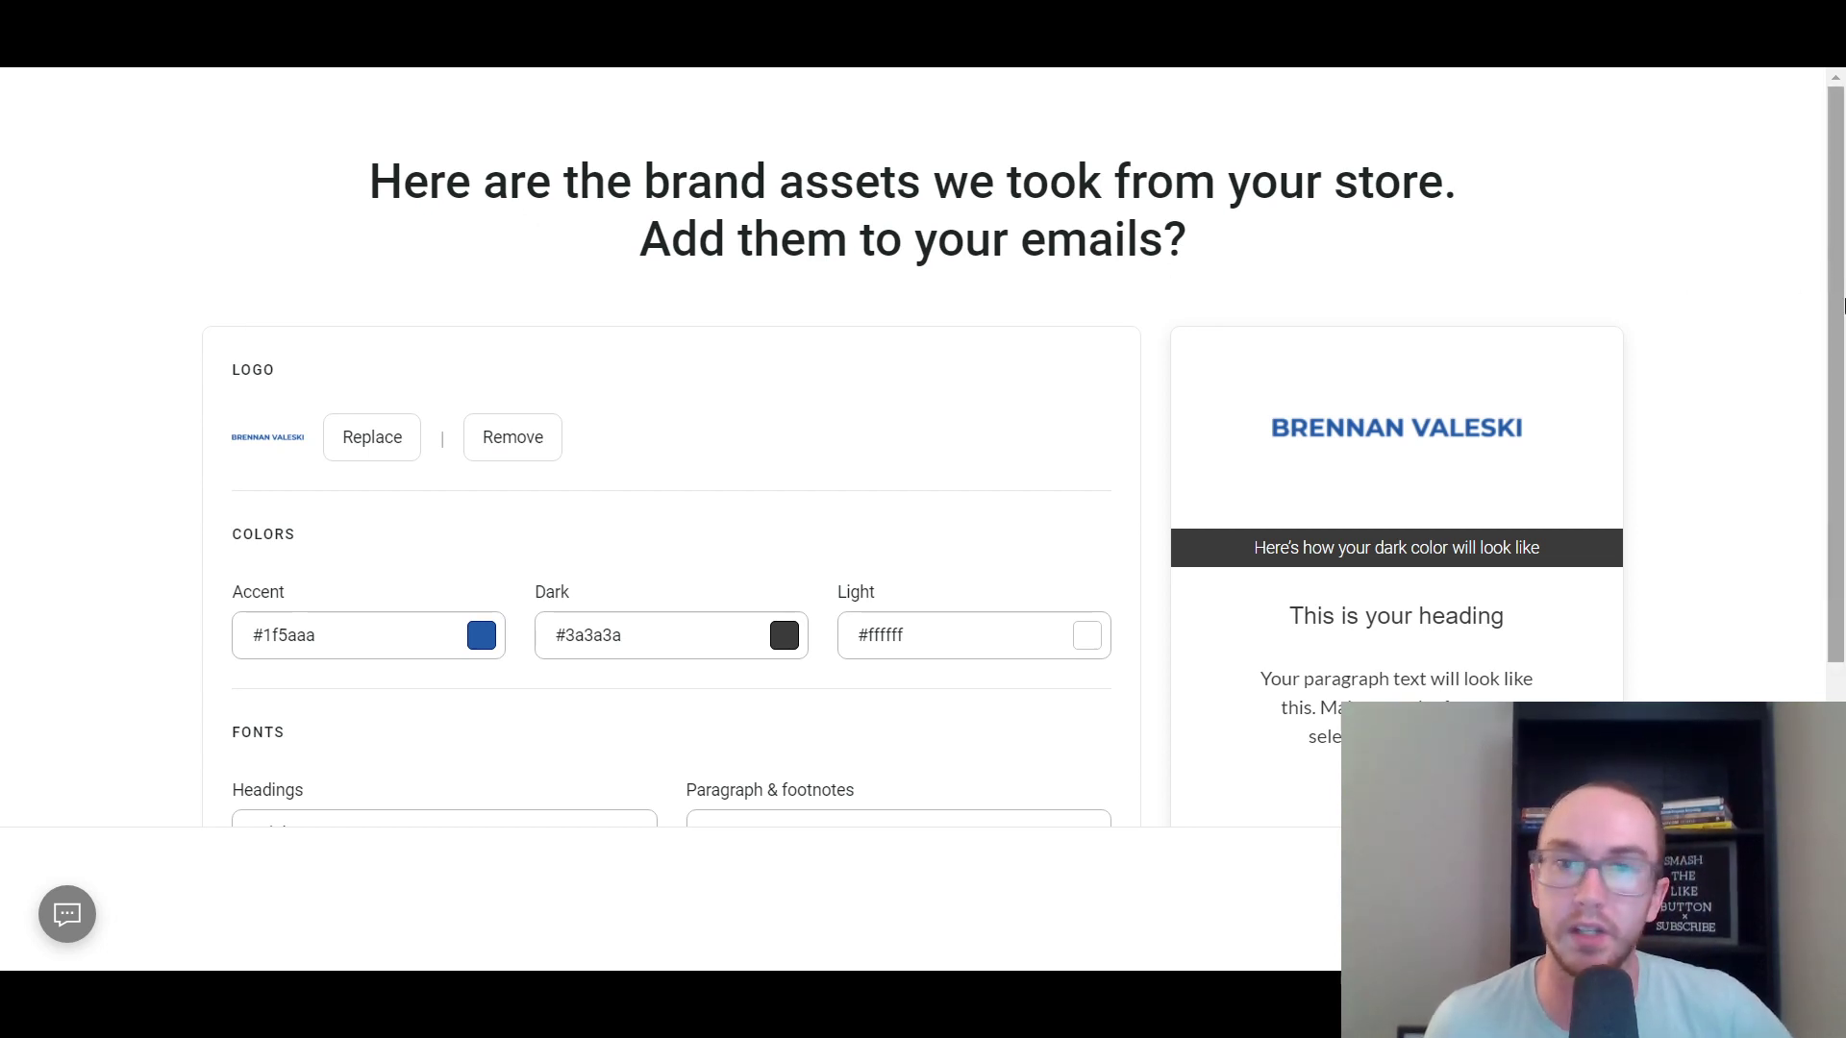
# Review the logo, colors and fonts among the brand assets that Omnisend imported from the store.
pyautogui.scroll(-3, 1788, 432)
pyautogui.scroll(3, 1802, 453)
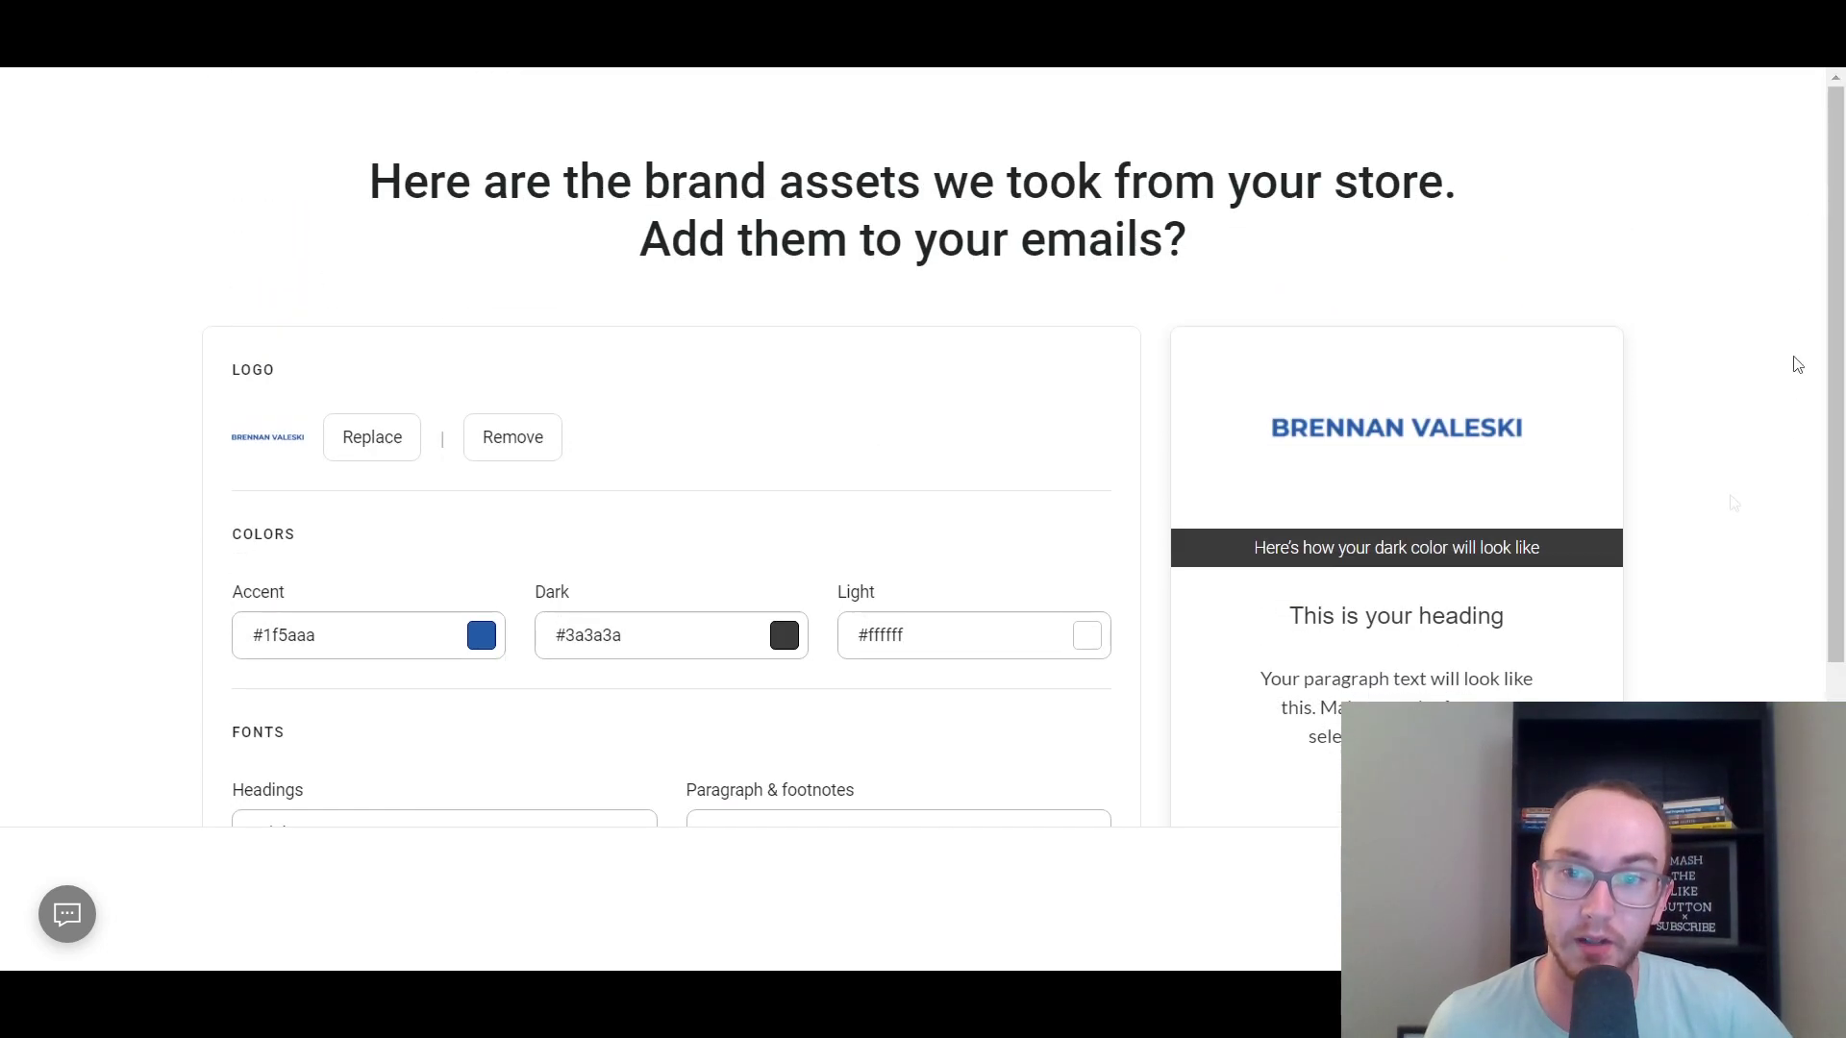
pyautogui.scroll(-3, 1548, 436)
pyautogui.scroll(3, 1336, 344)
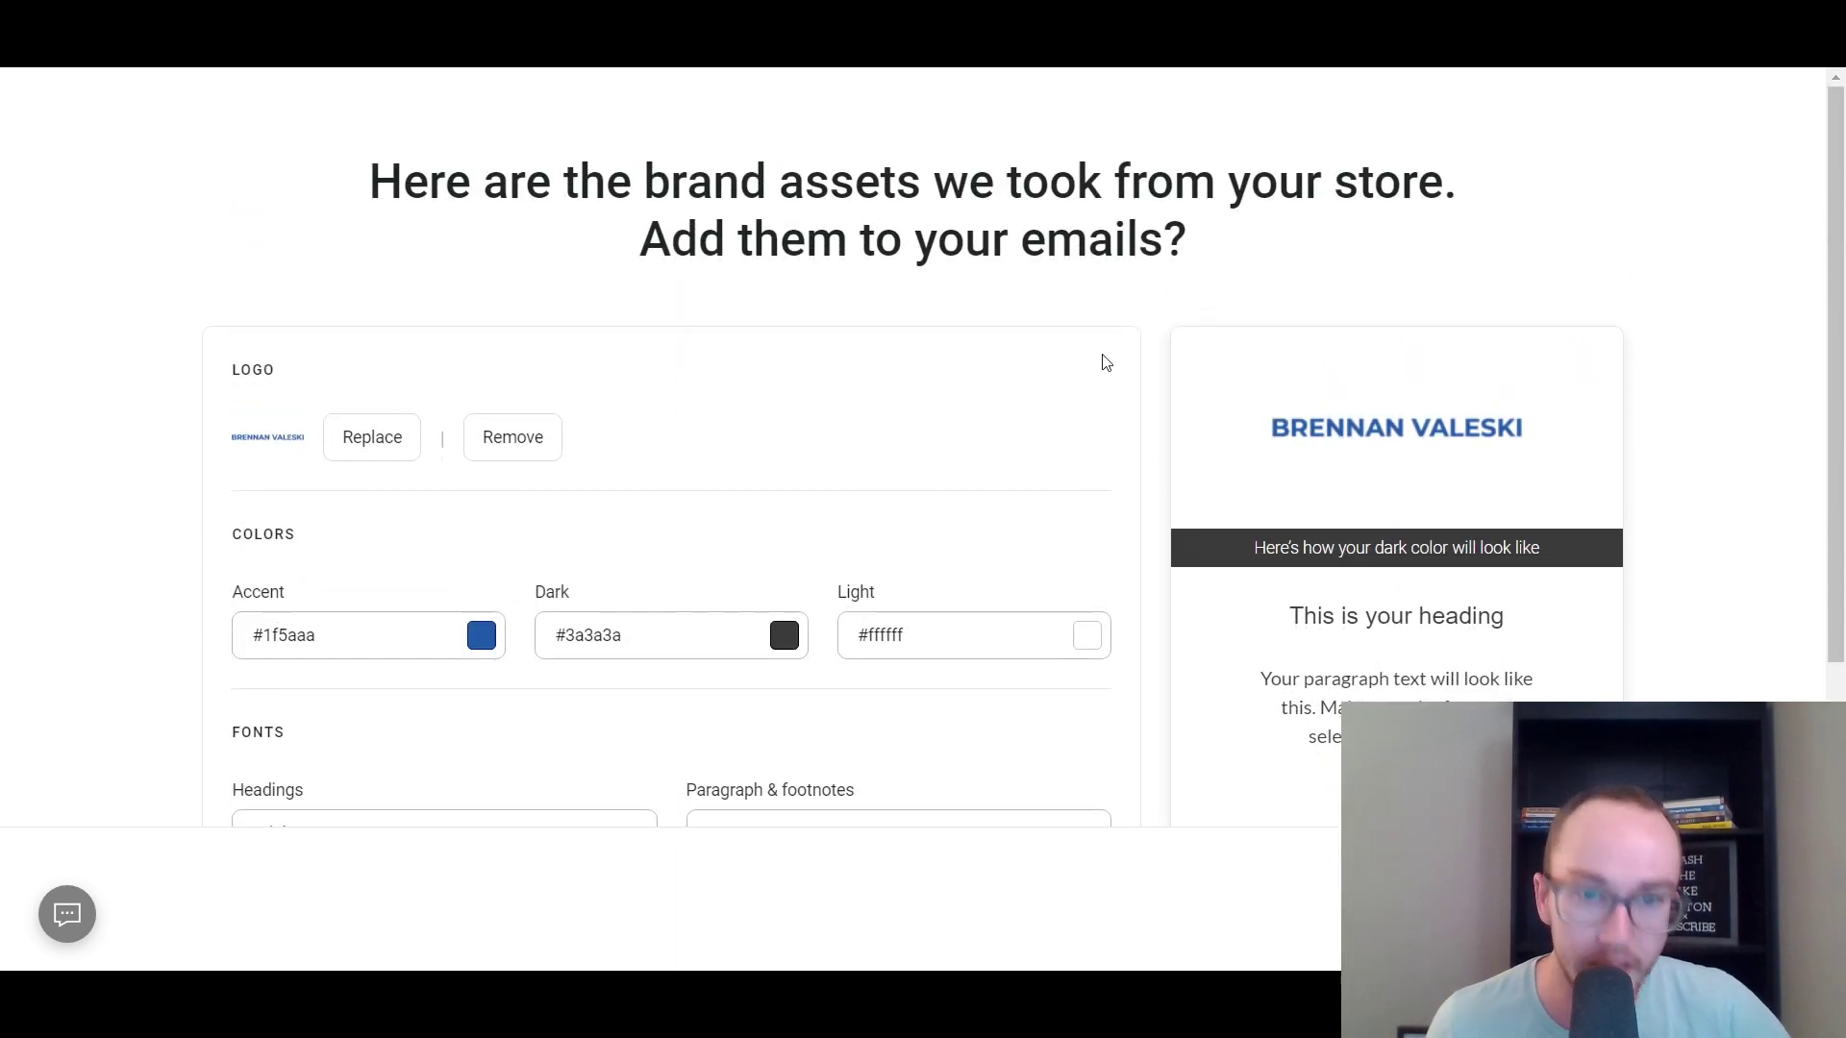
pyautogui.scroll(-1, 1808, 394)
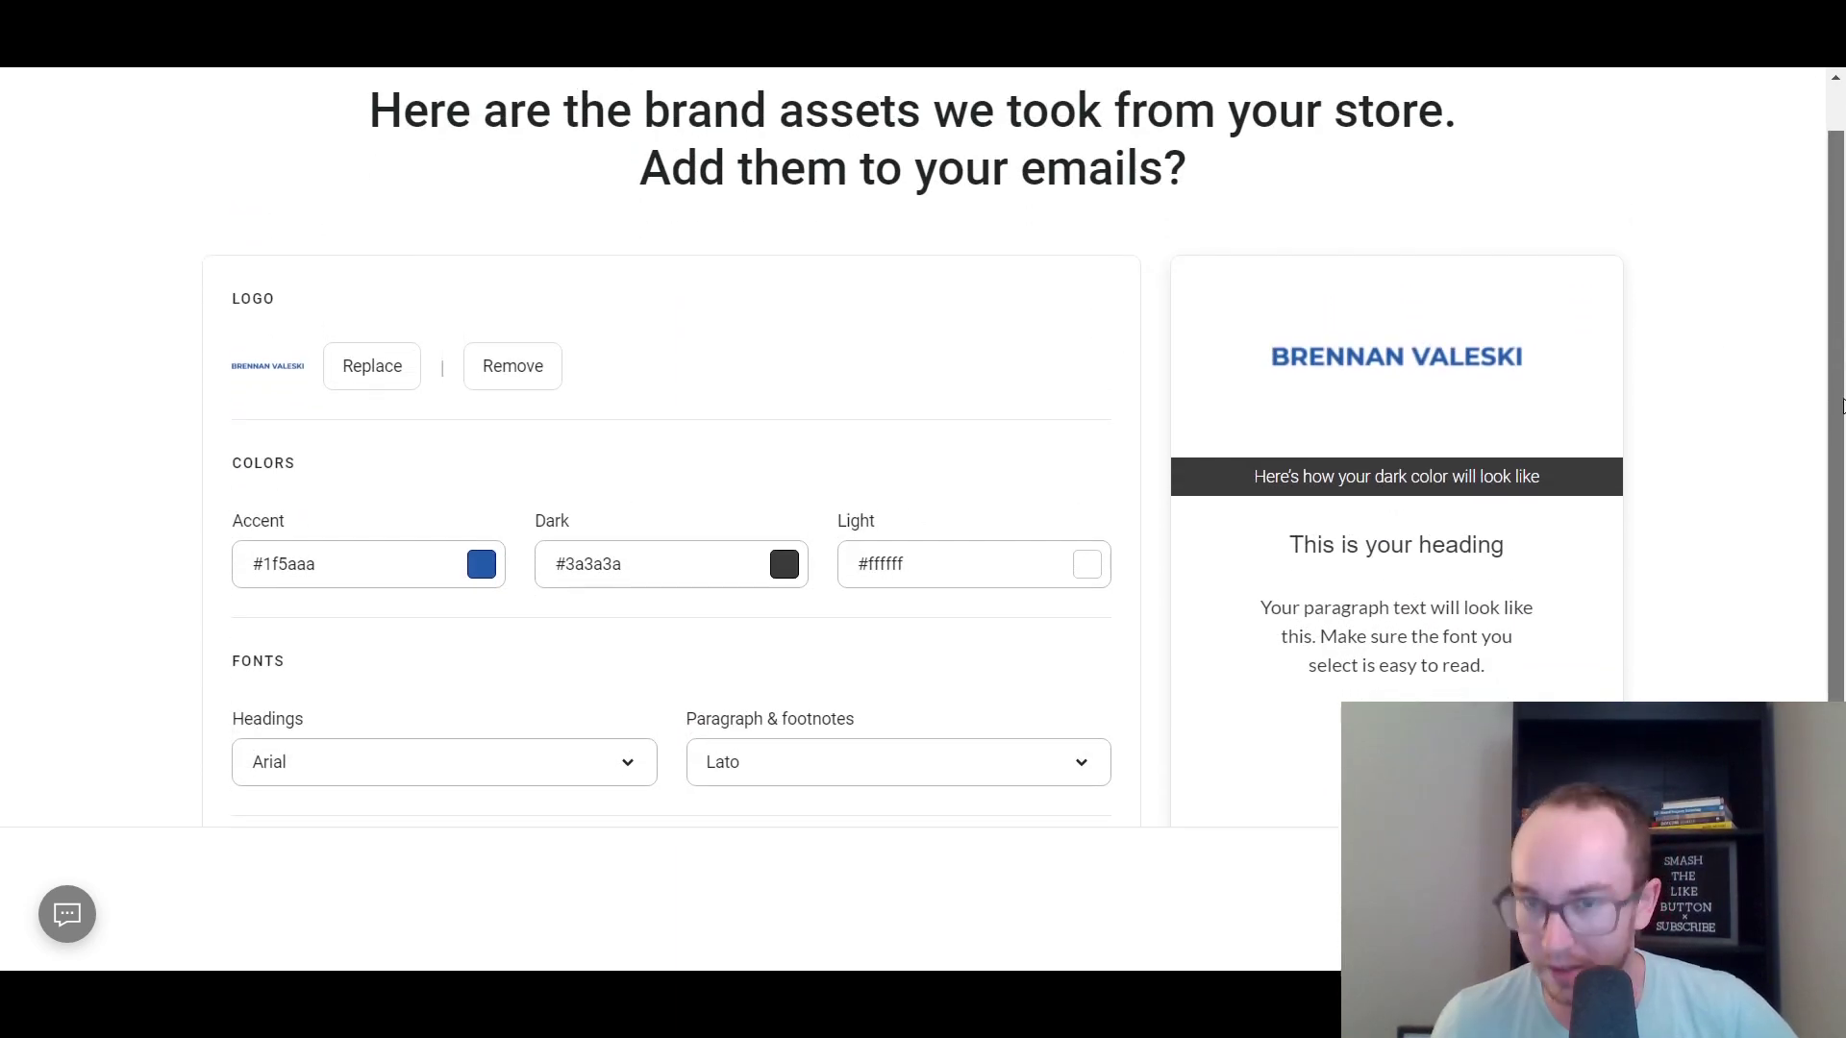
pyautogui.scroll(1, 1556, 365)
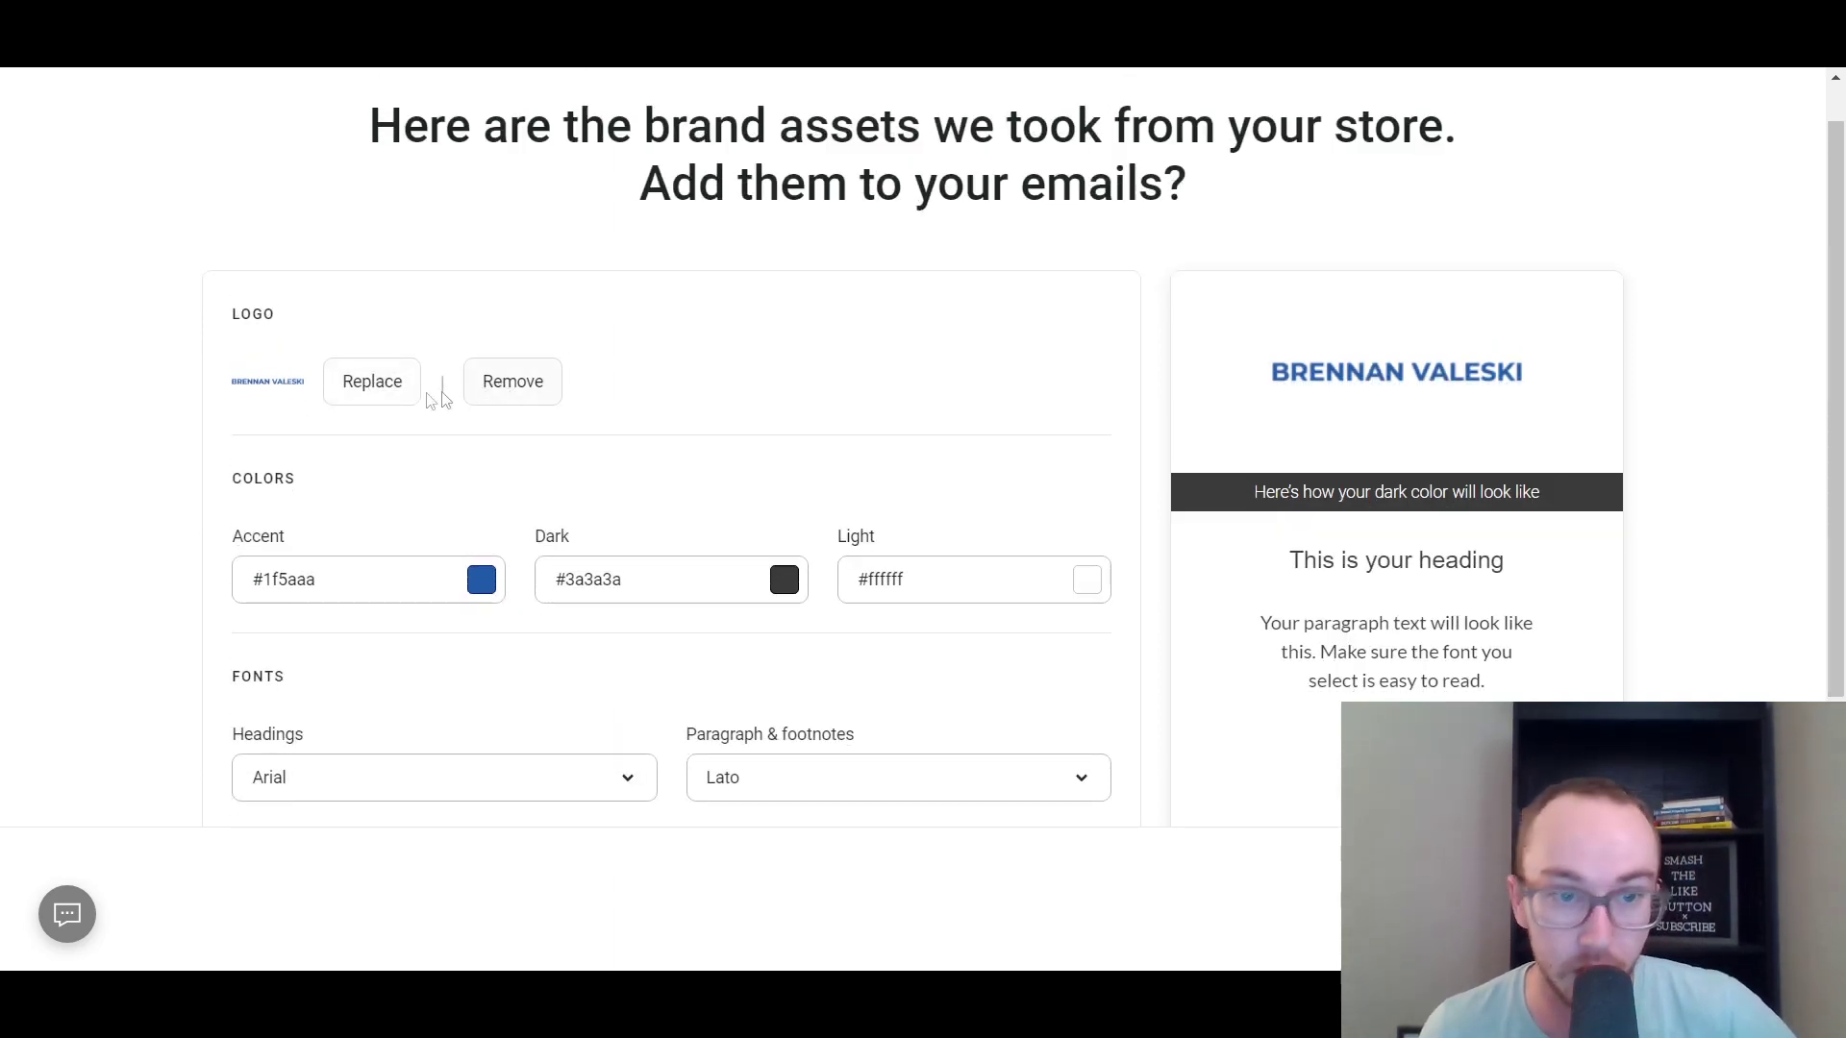
# Set the accent color of the brand assets to the green #00953D.
pyautogui.scroll(-3, 596, 462)
pyautogui.click(472, 356)
pyautogui.click(733, 527)
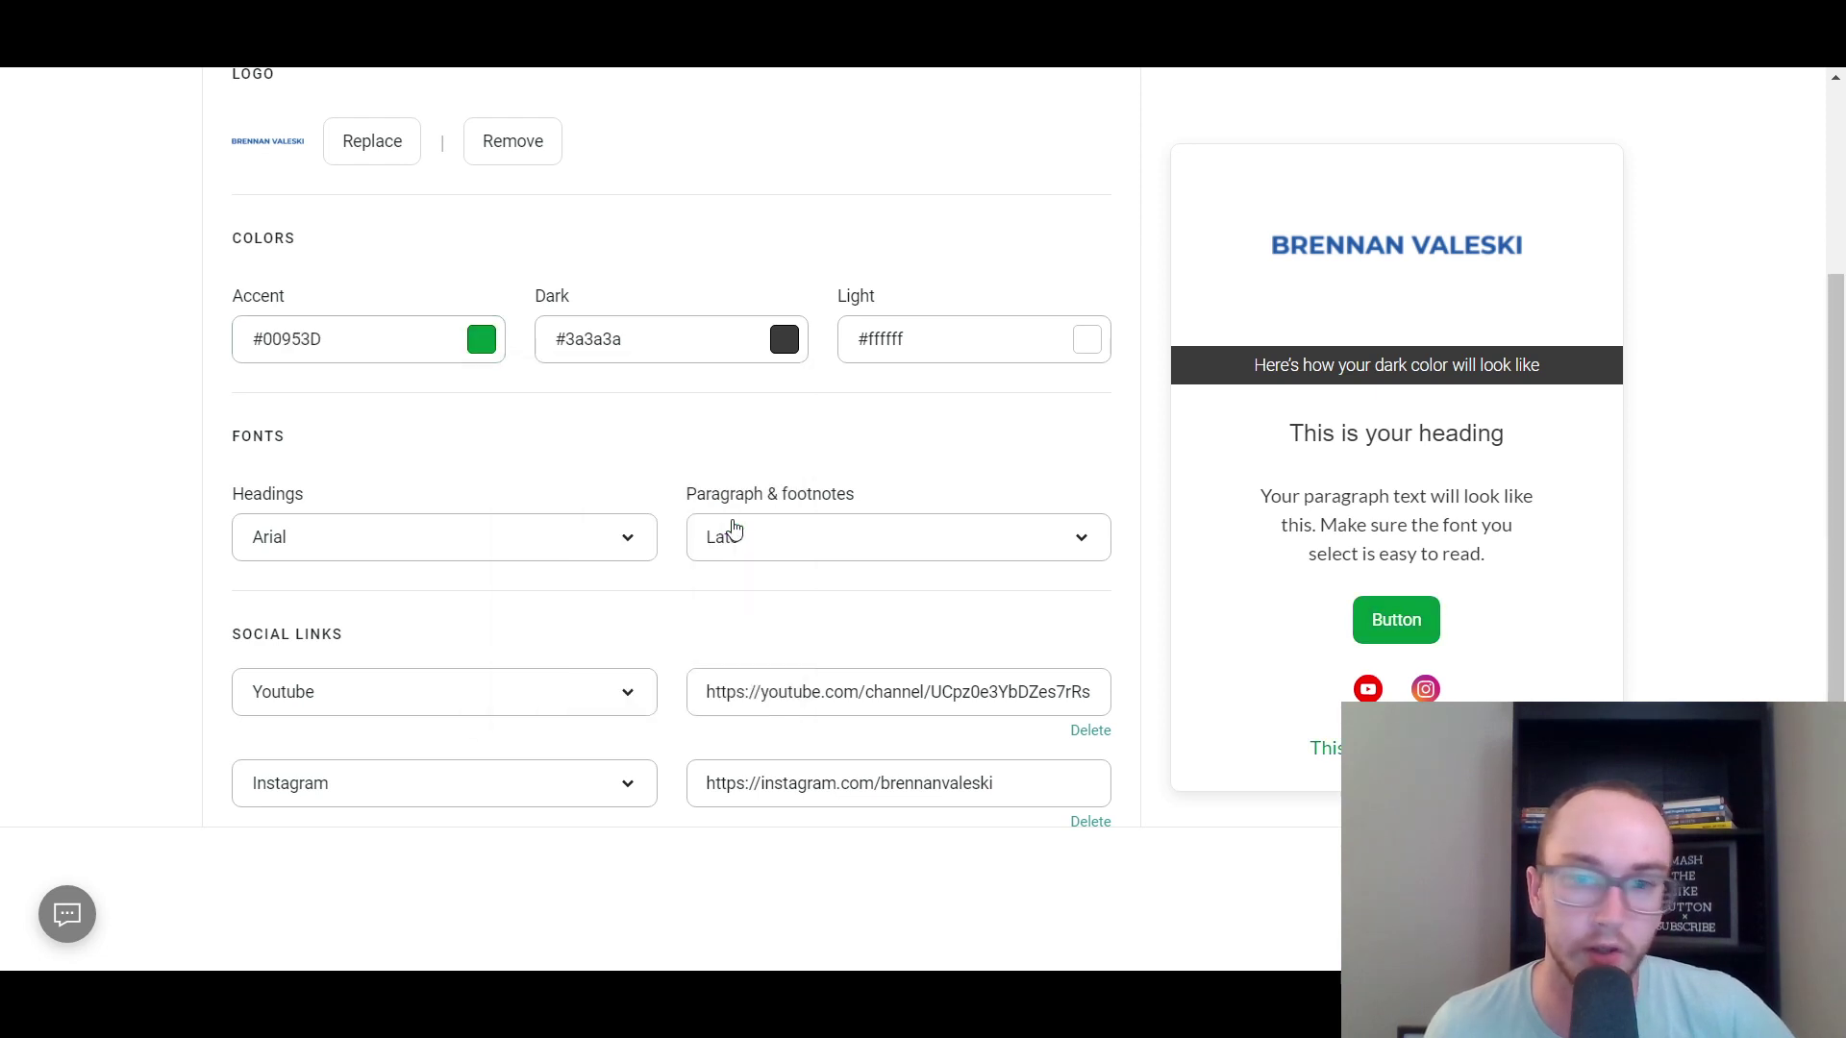
# Change the accent color of the brand assets to the blue #0094EB.
pyautogui.click(490, 353)
pyautogui.click(501, 519)
pyautogui.click(492, 353)
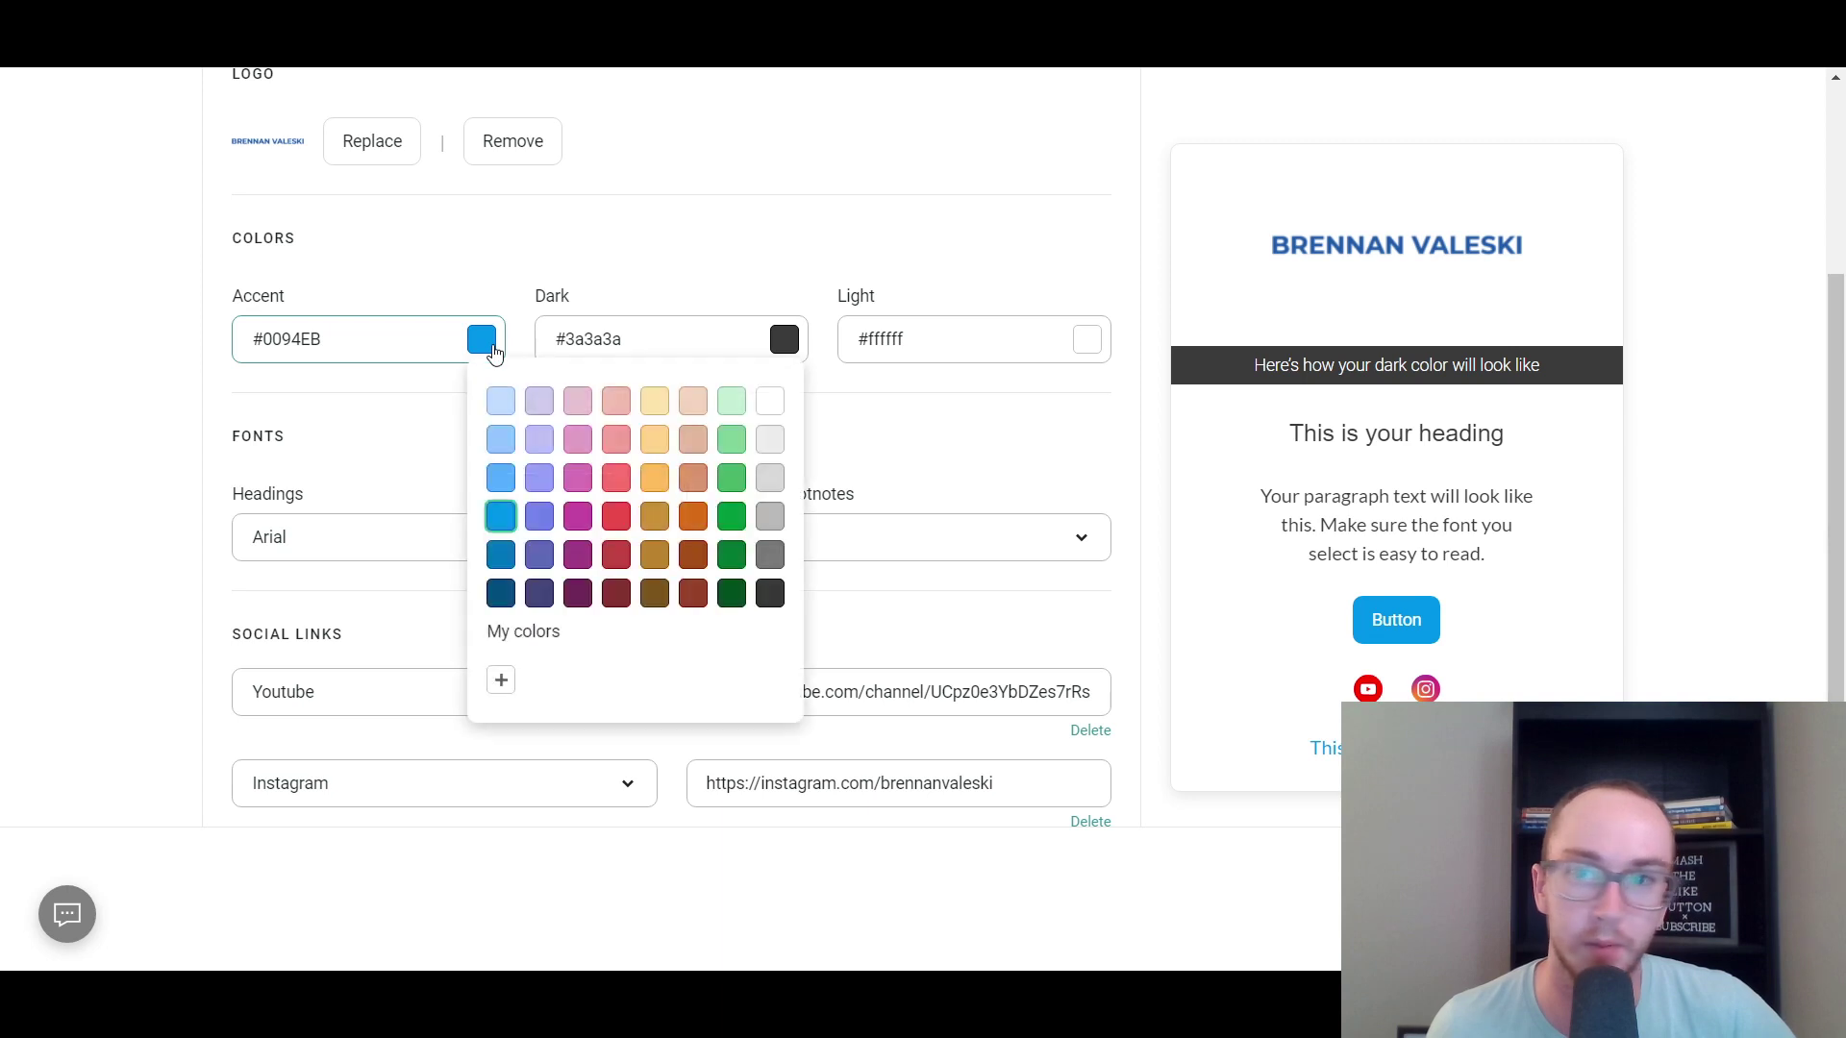
# Set the accent color of the brand assets to the darker blue #0076BC.
pyautogui.click(499, 558)
pyautogui.click(476, 354)
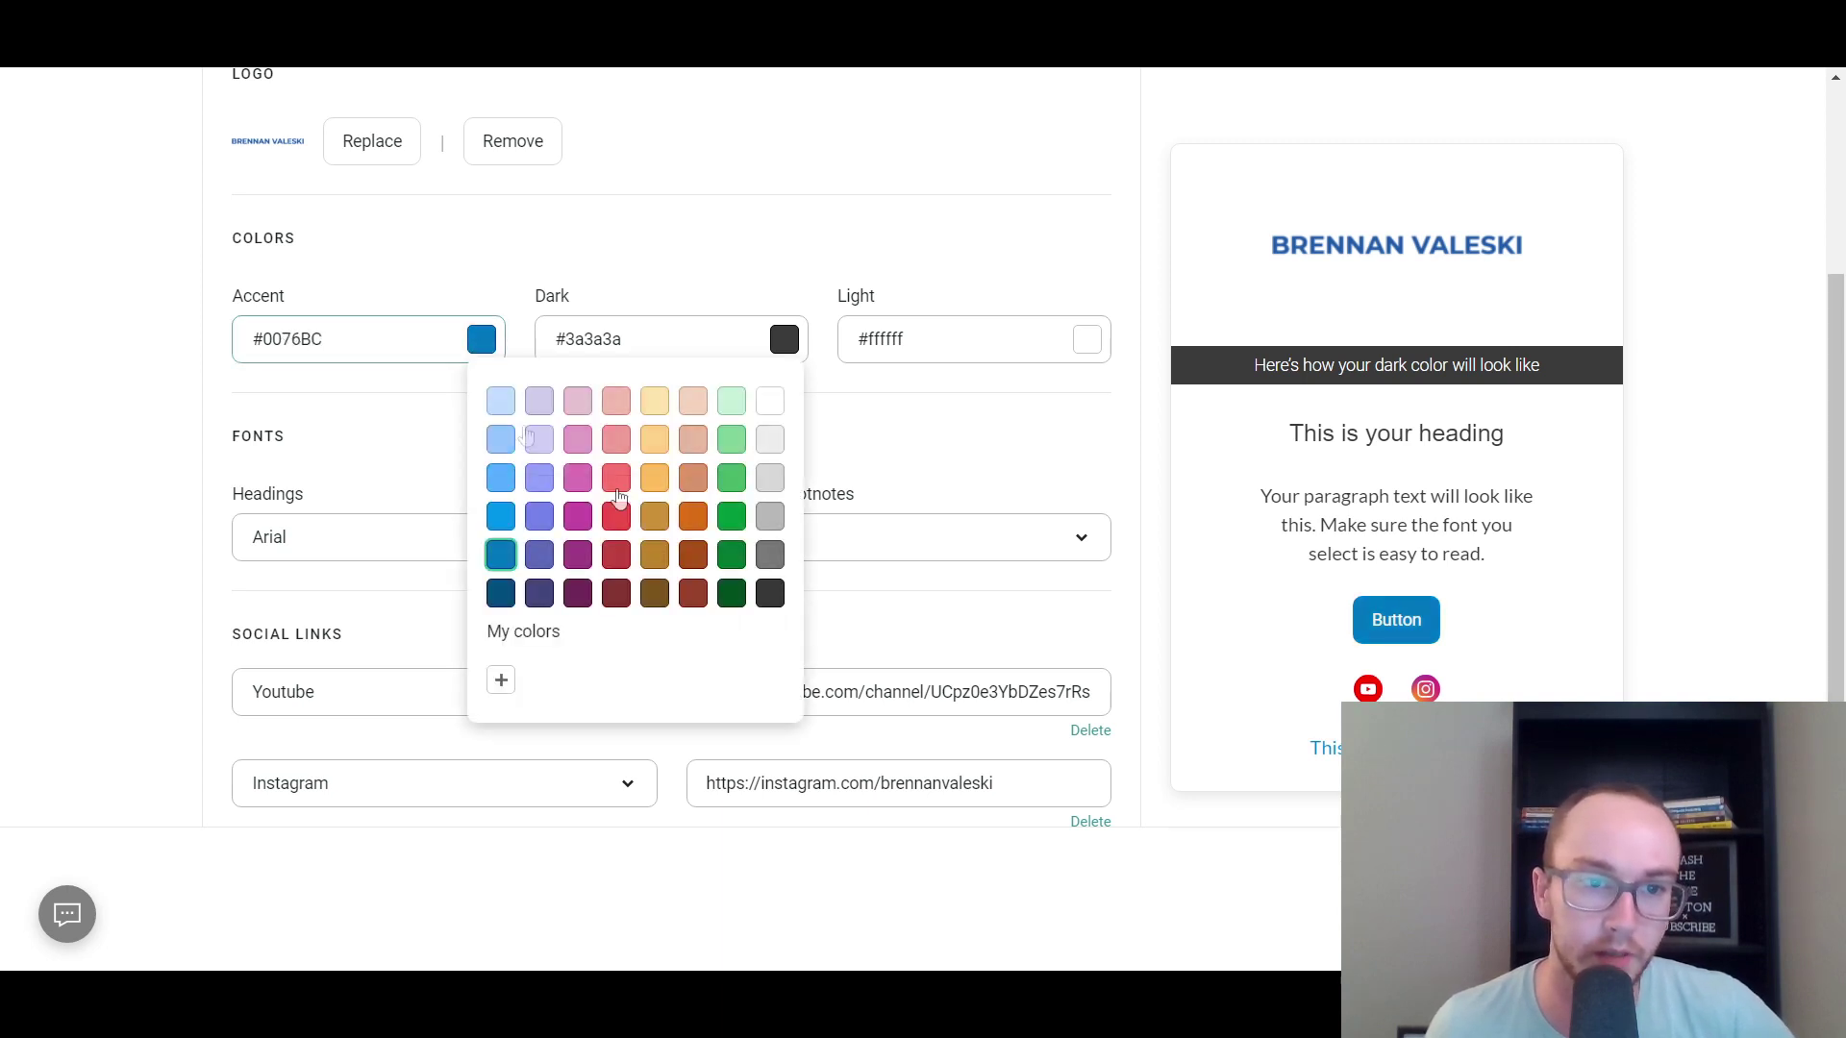
# Try lavender #97A0FB and gray #797979 as the dark color of the brand assets, and settle on charcoal #383838.
pyautogui.click(785, 338)
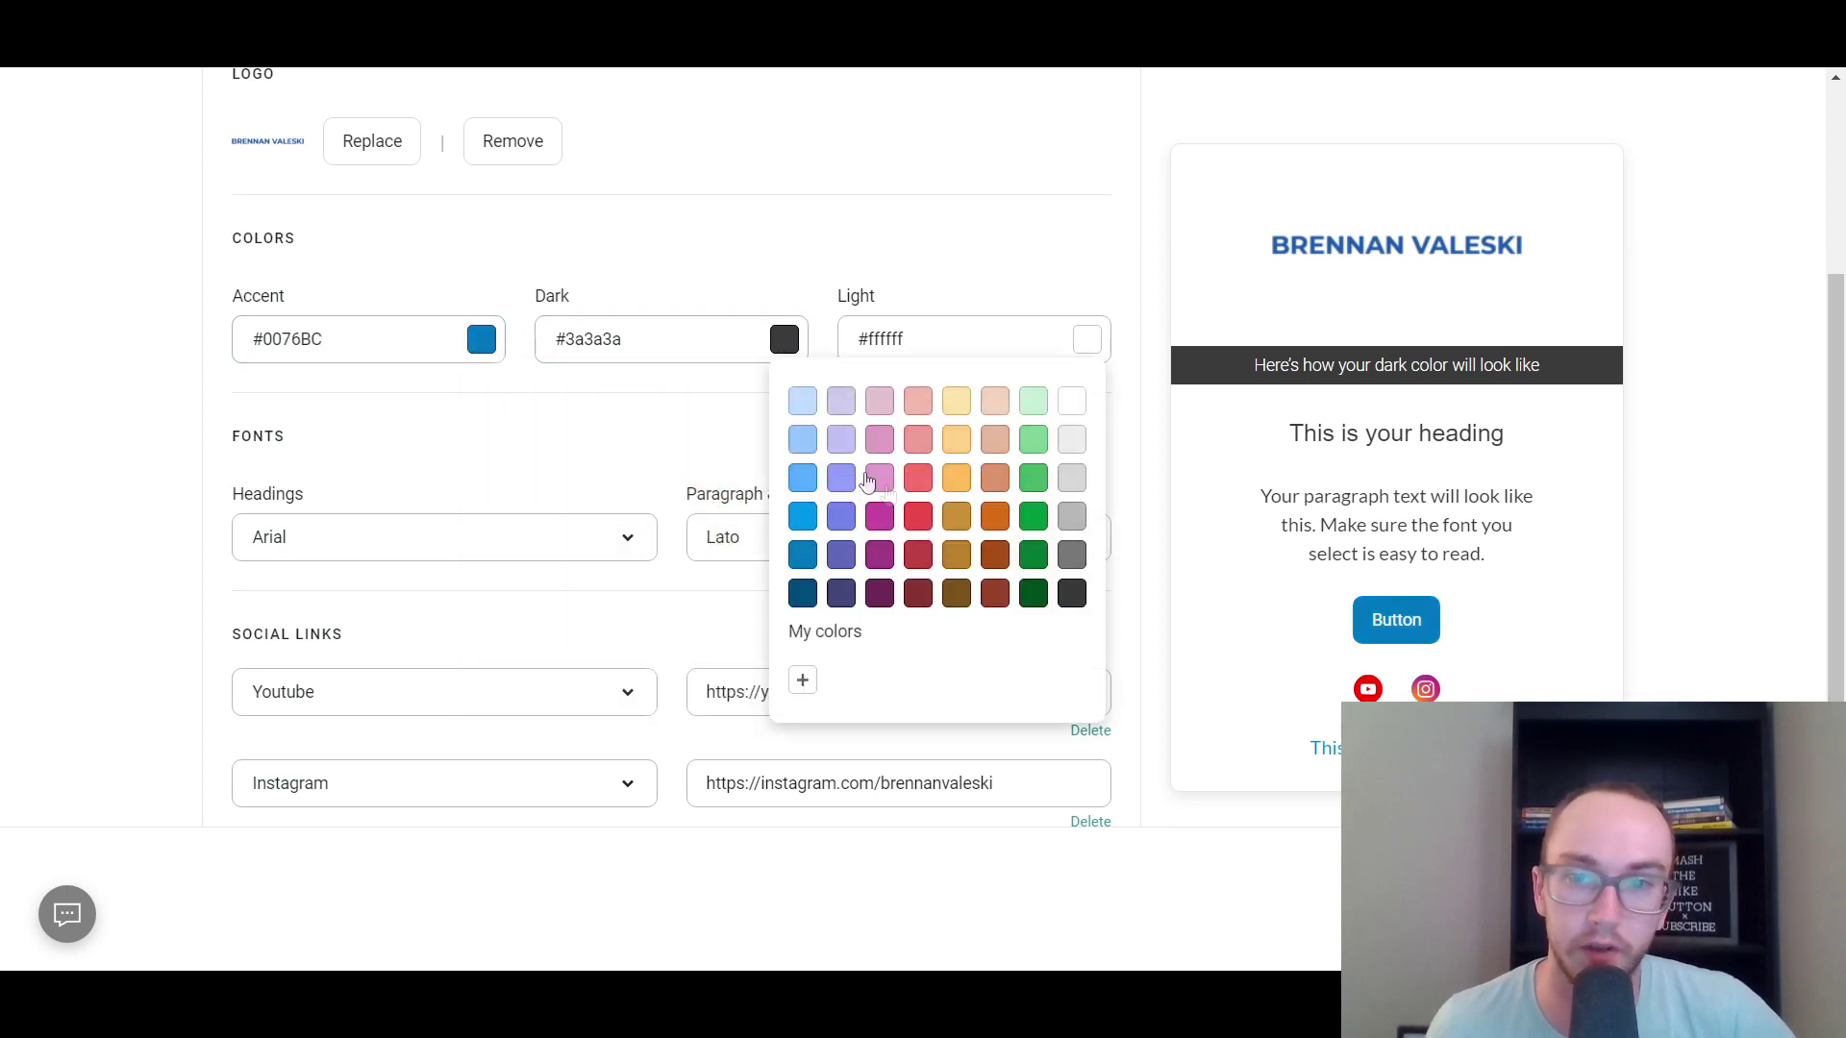
pyautogui.click(842, 480)
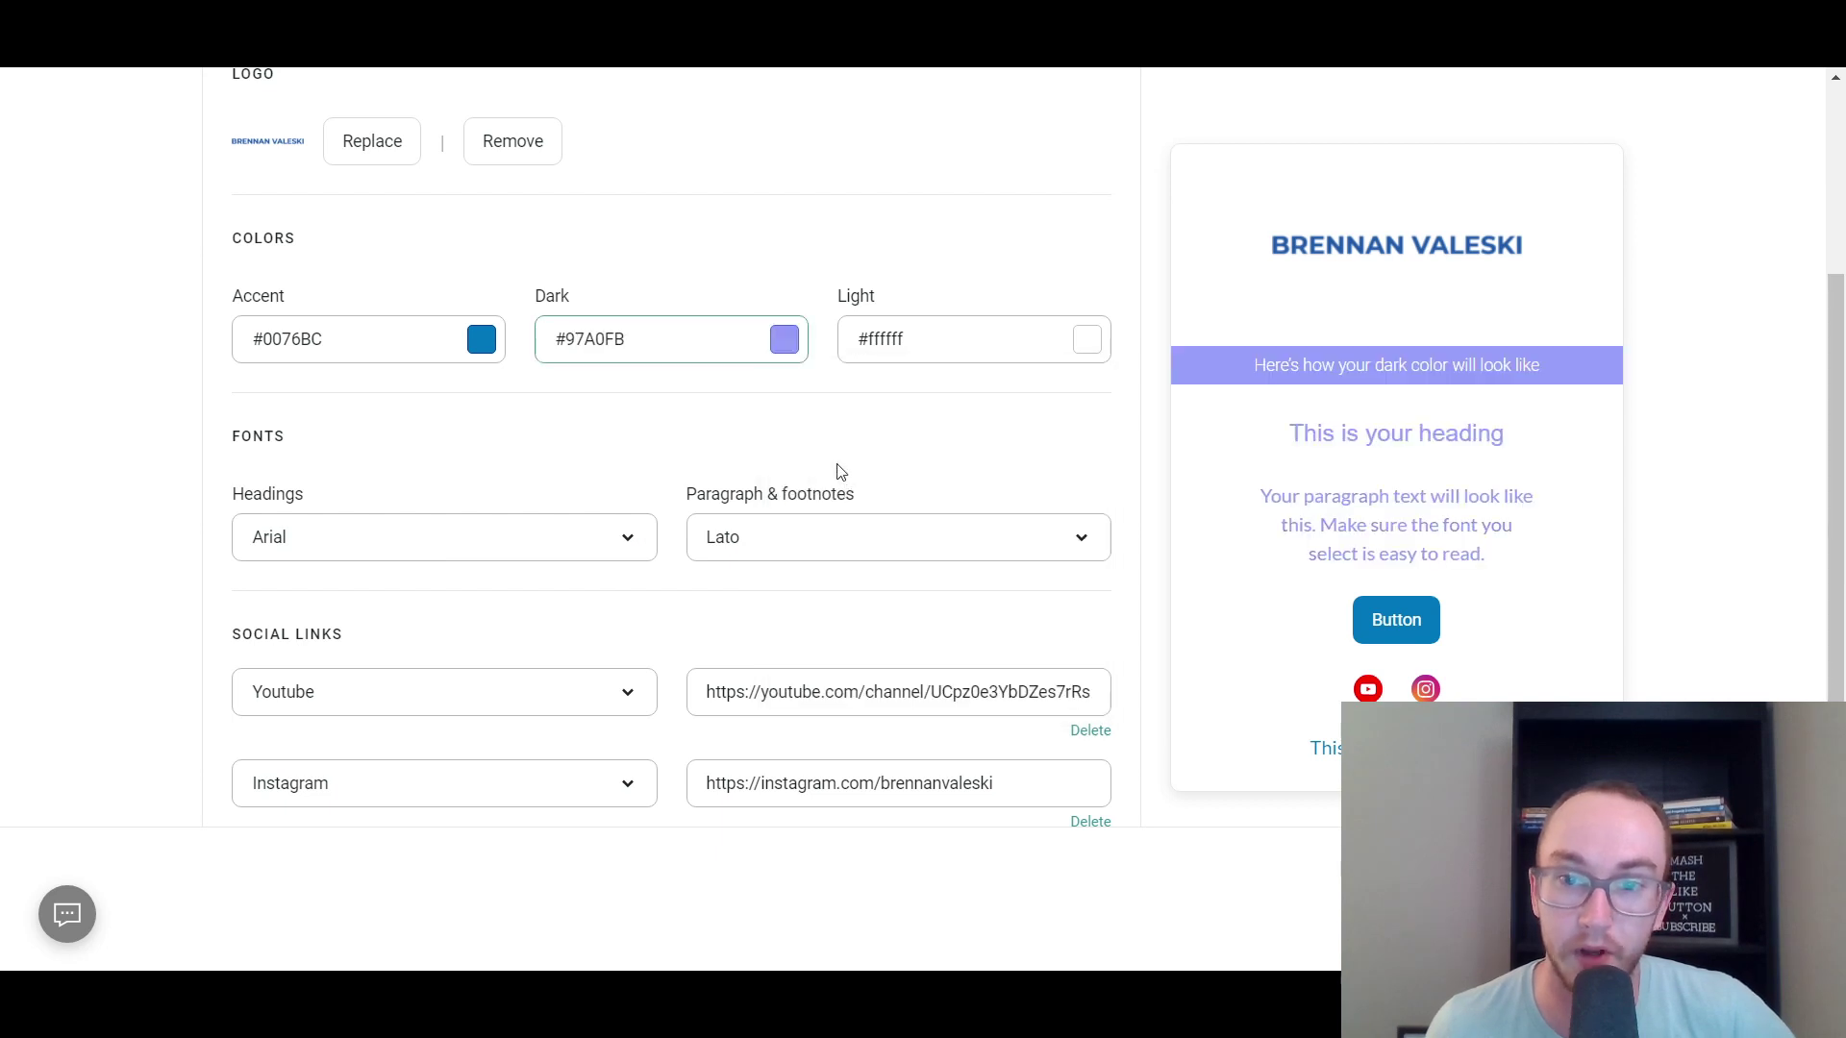
pyautogui.click(785, 339)
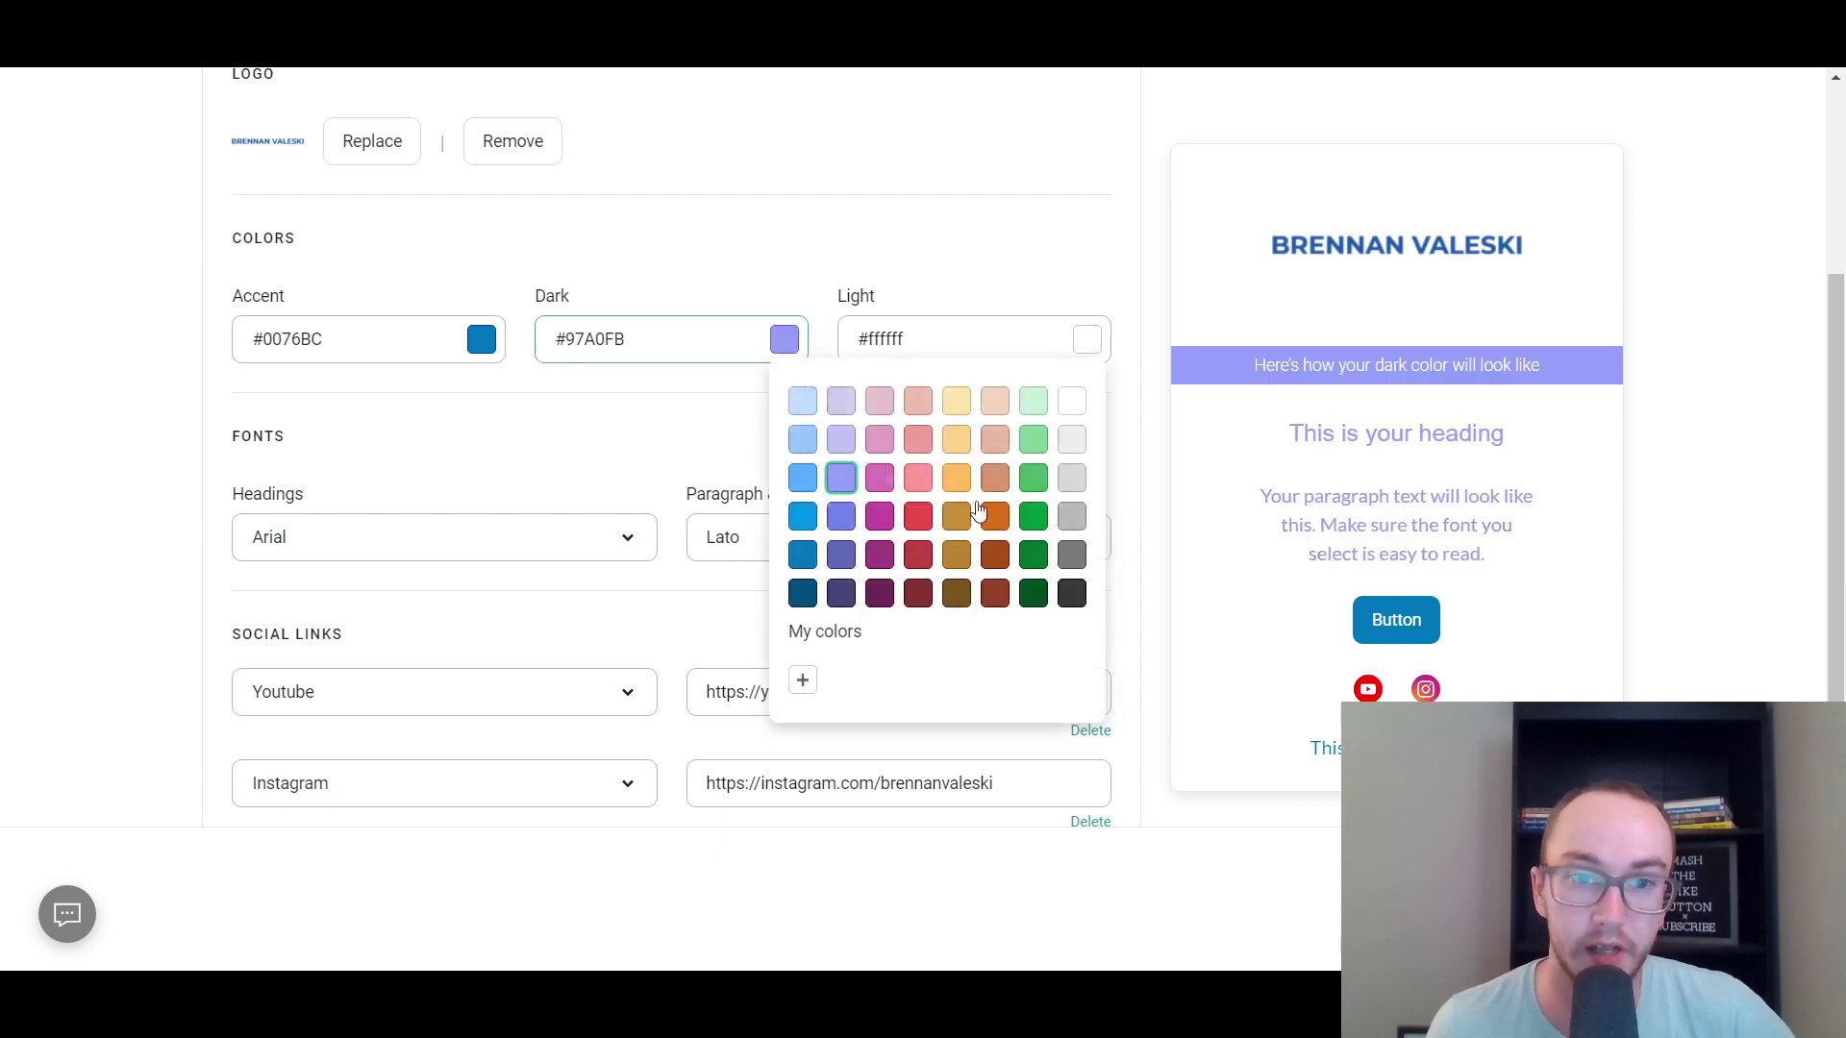
pyautogui.click(1075, 548)
pyautogui.click(783, 346)
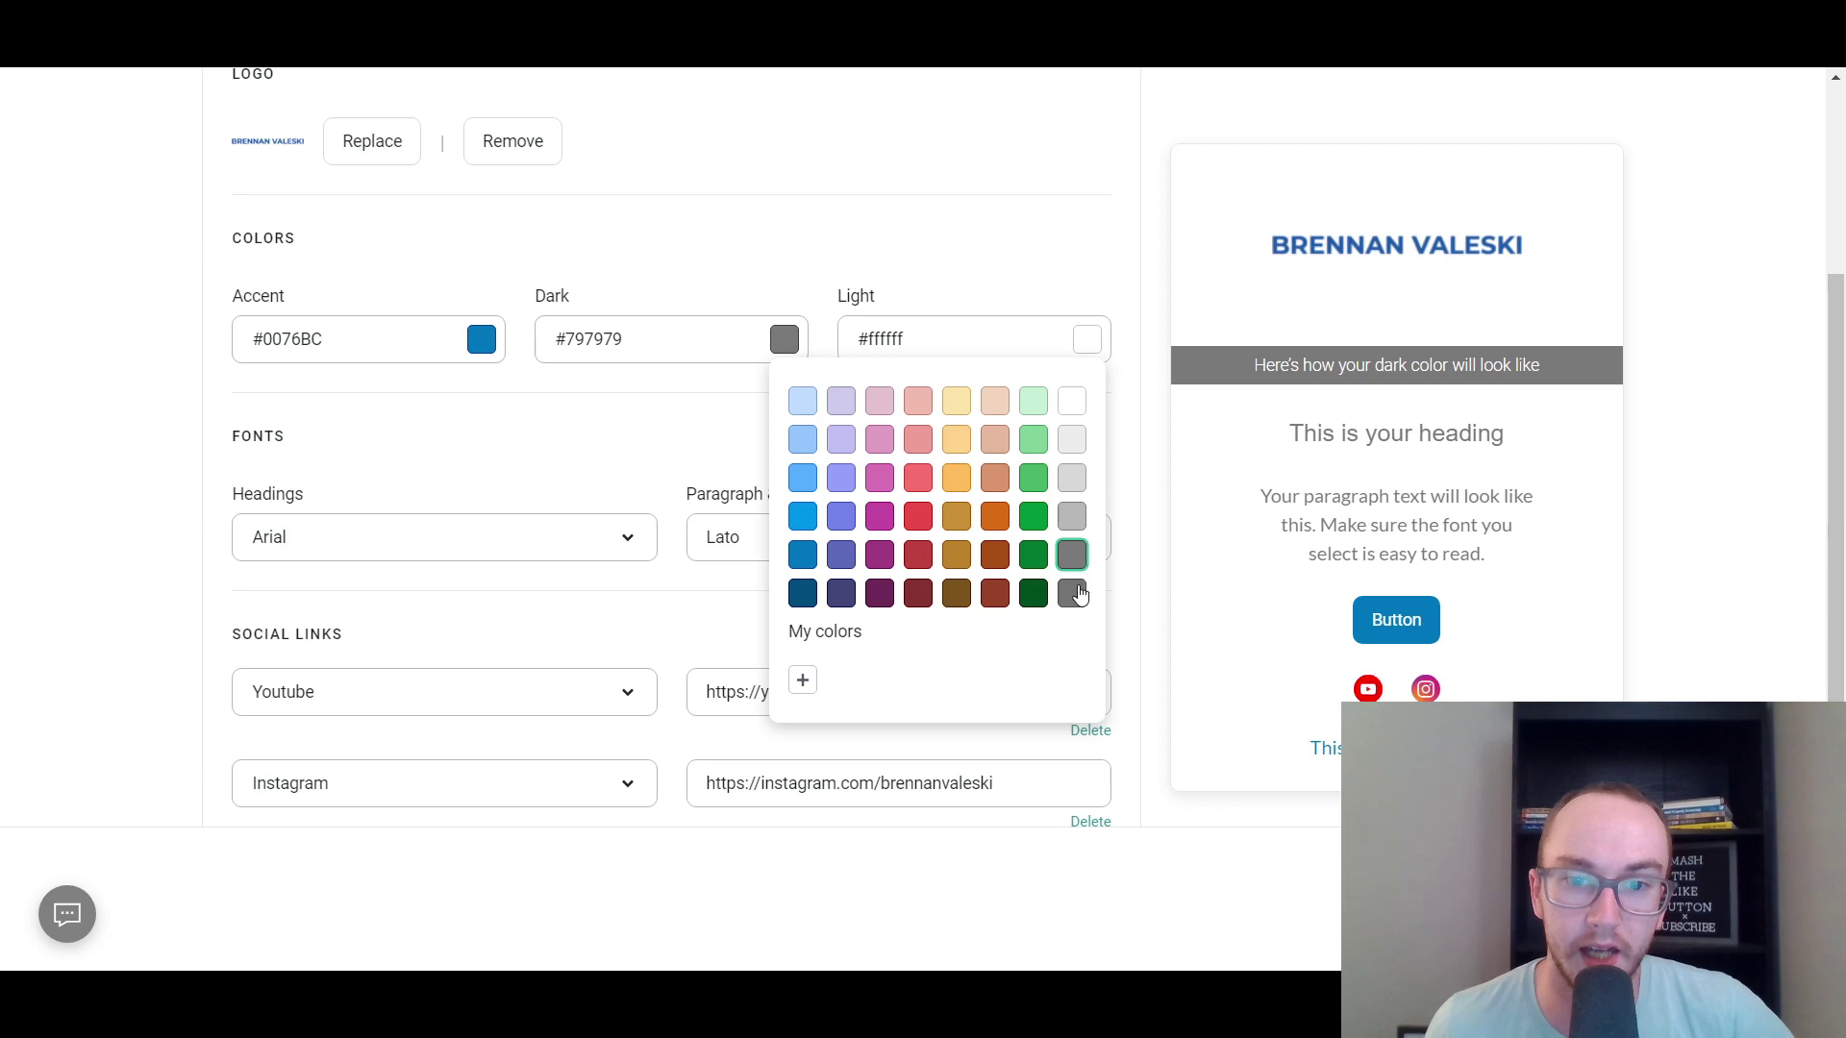
pyautogui.click(1075, 589)
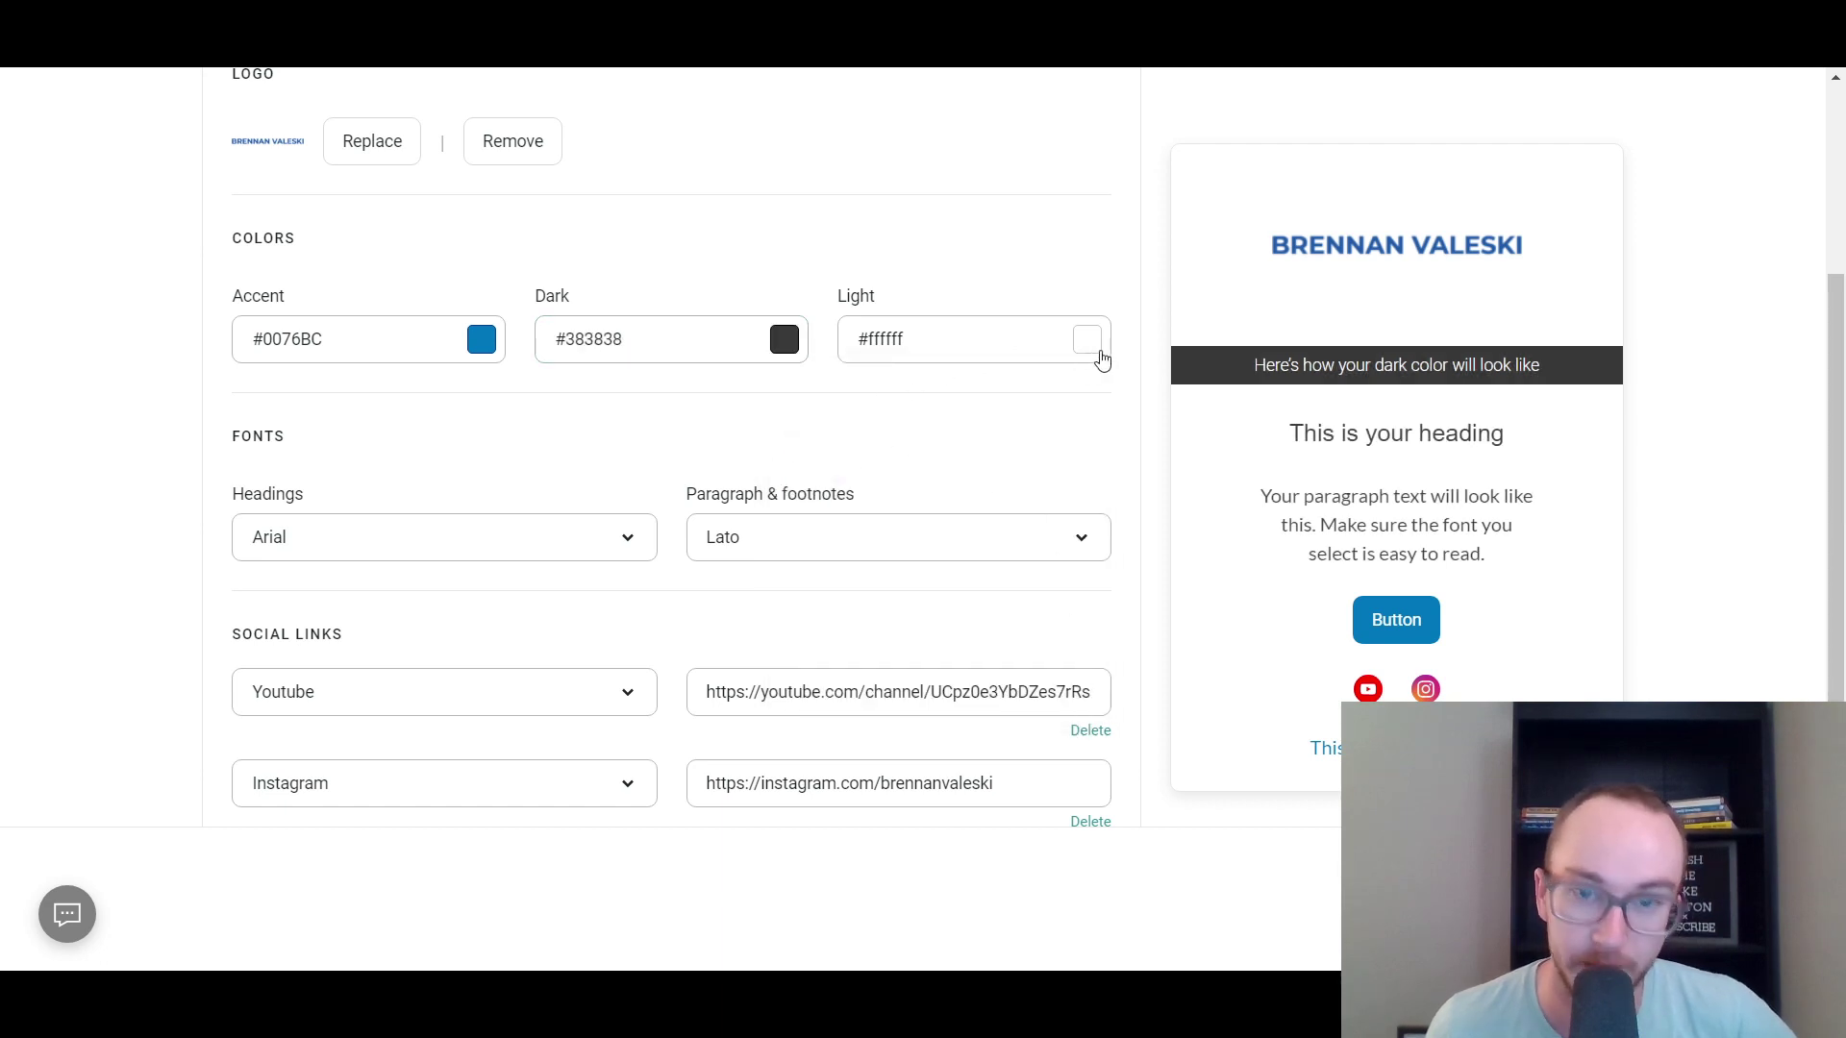
# Try #C2C1F3, #5D69BB and #BFDCFE as the light color of the brand assets, and return it to white #FFFFFF.
pyautogui.click(1094, 348)
pyautogui.click(1136, 438)
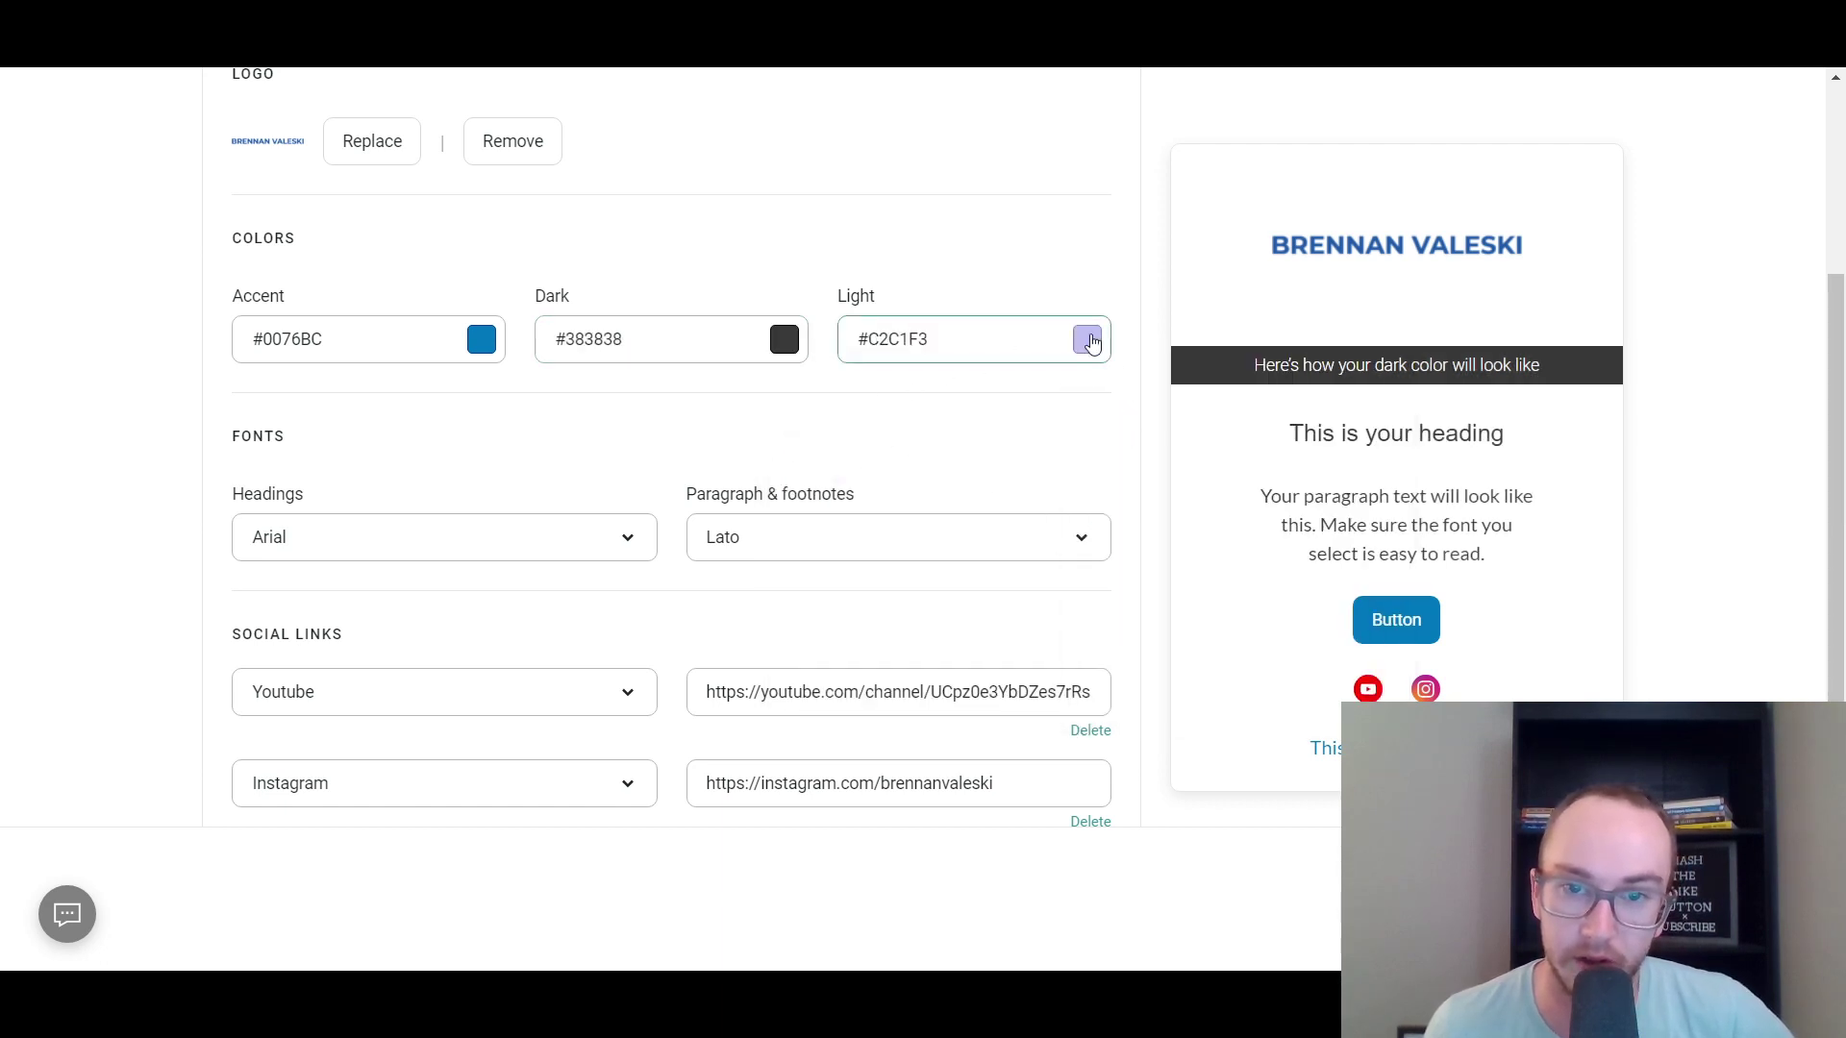
pyautogui.click(1088, 339)
pyautogui.click(1144, 555)
pyautogui.click(1087, 346)
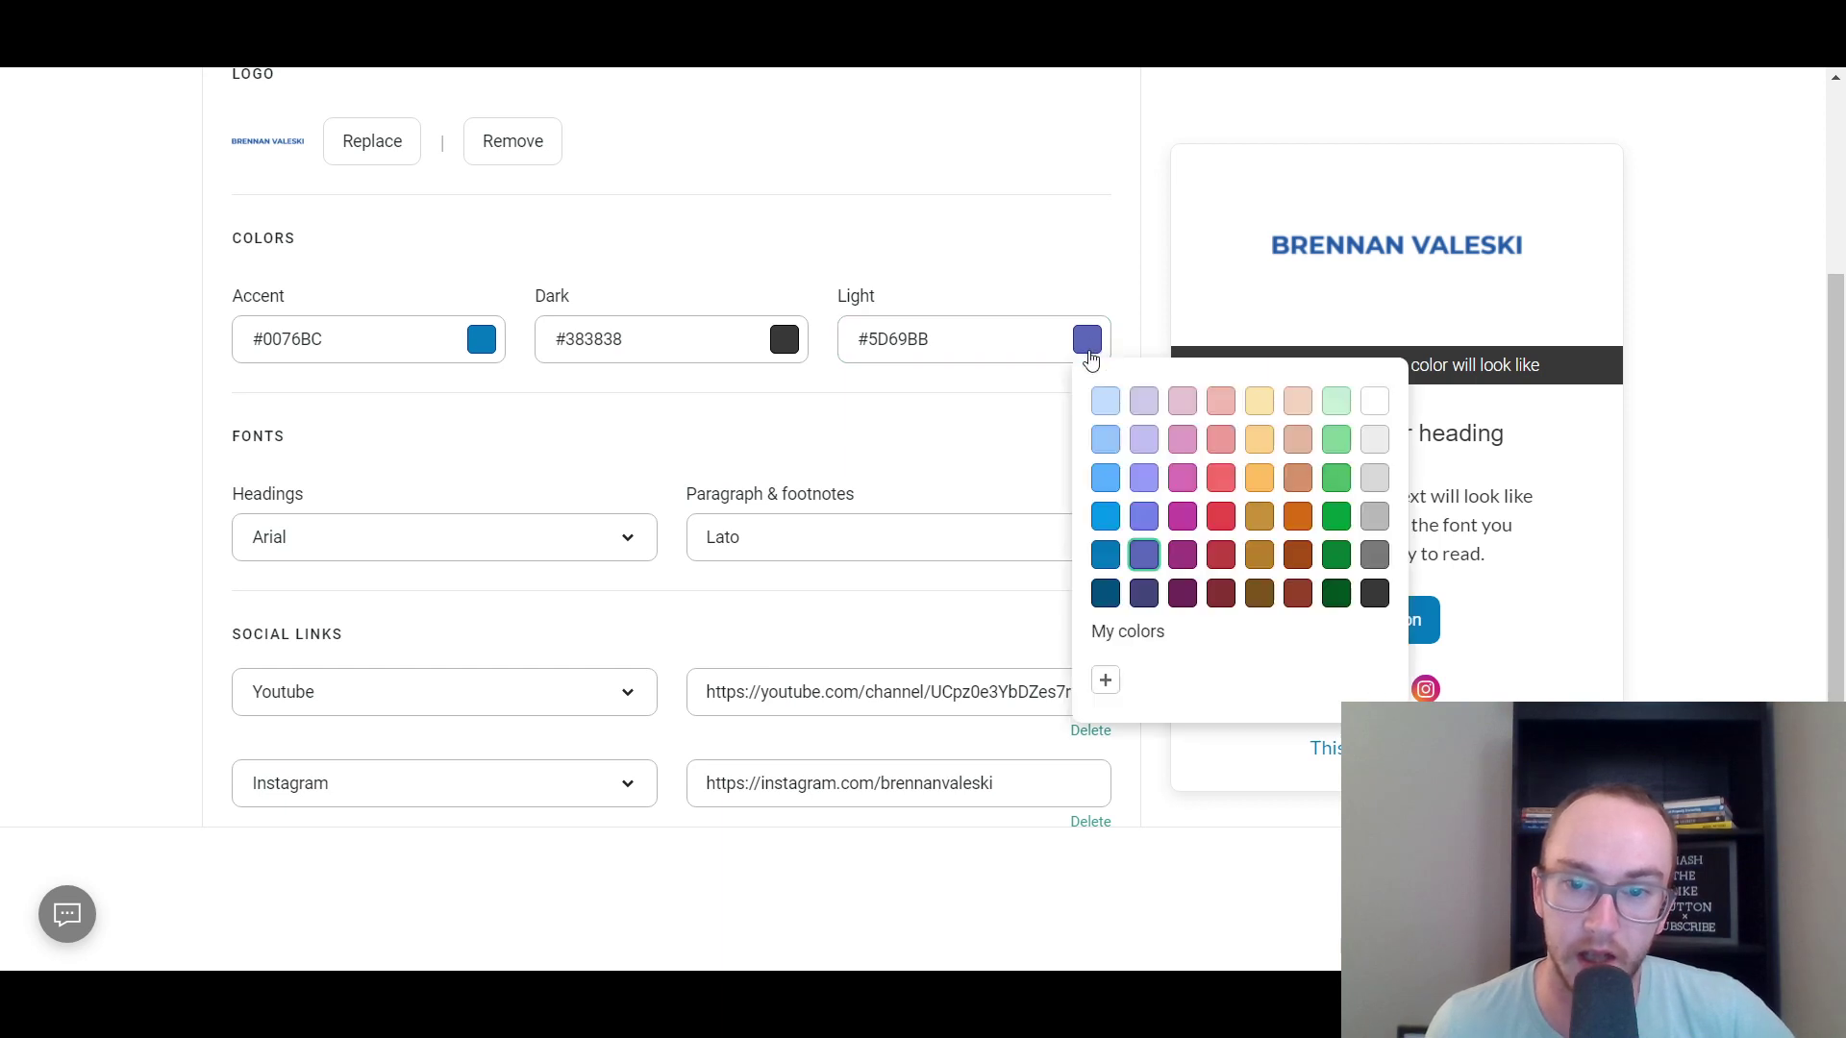
pyautogui.click(1100, 400)
pyautogui.click(1087, 348)
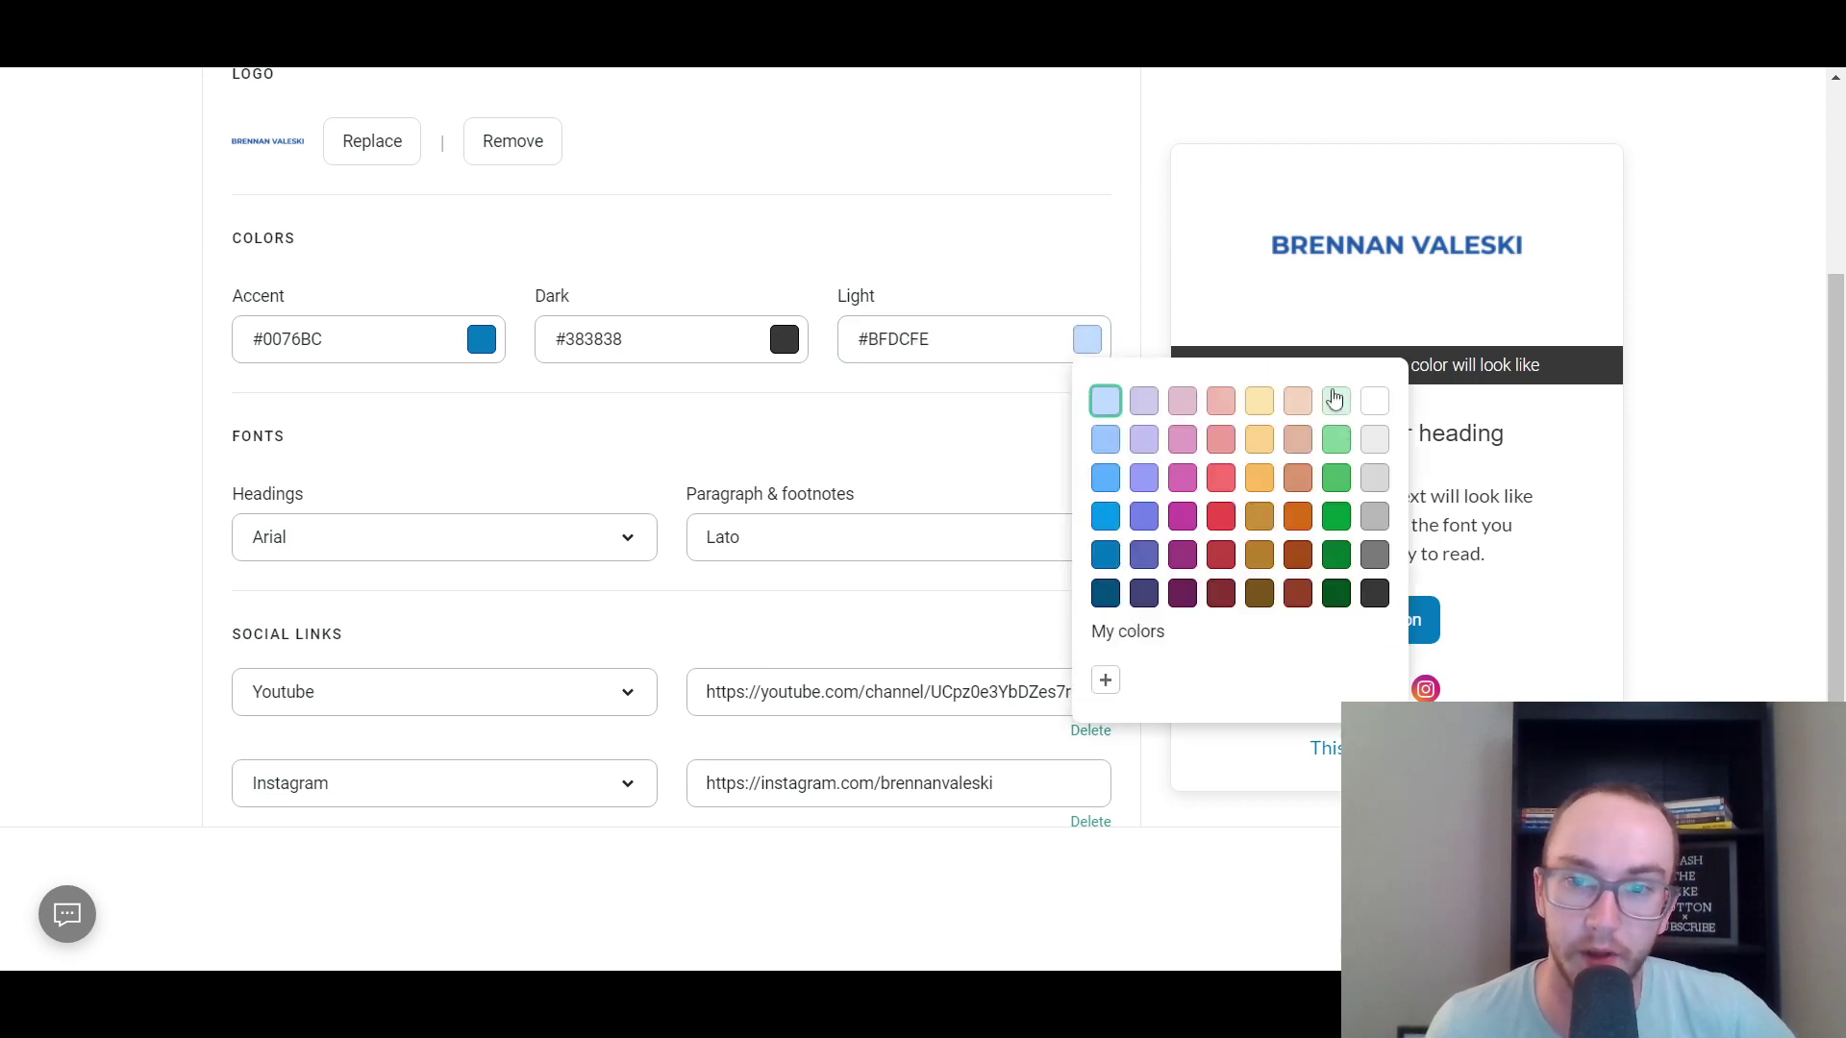
pyautogui.click(1103, 444)
# Try Antonio as the headings font of the brand assets, and settle on Arvo.
pyautogui.click(646, 553)
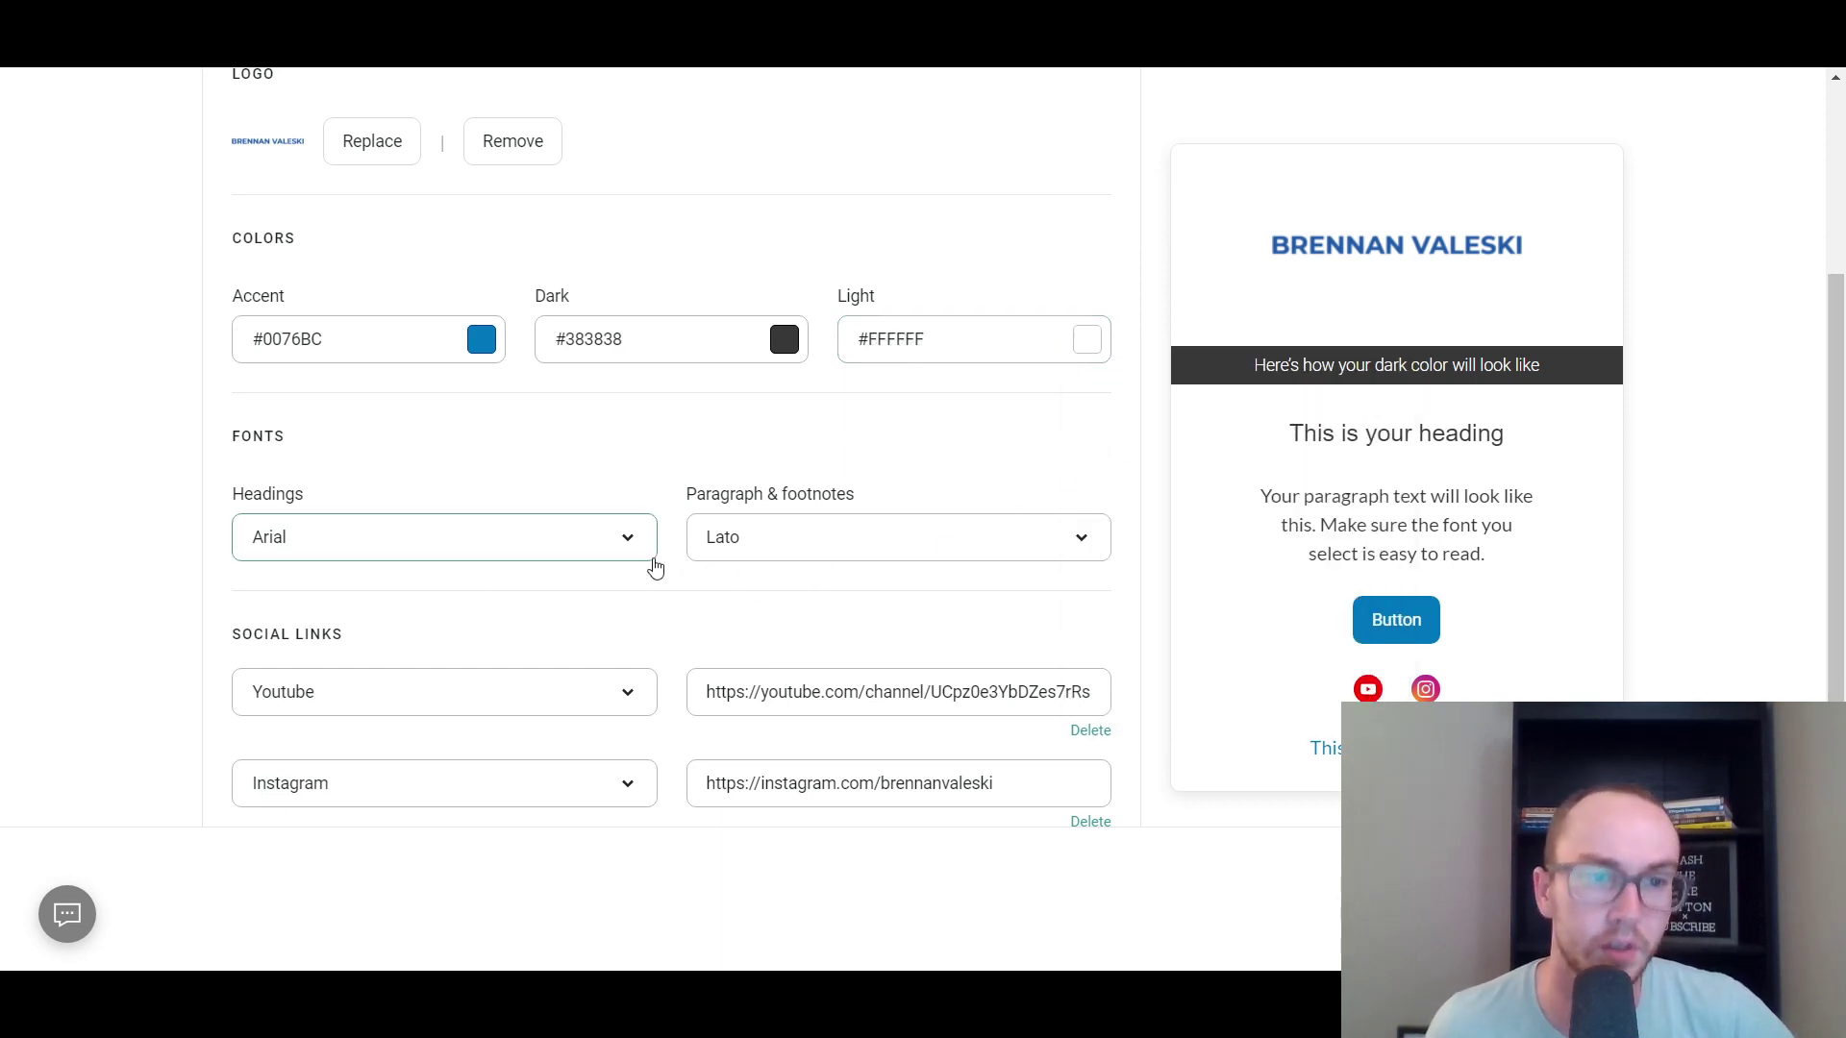
pyautogui.click(423, 327)
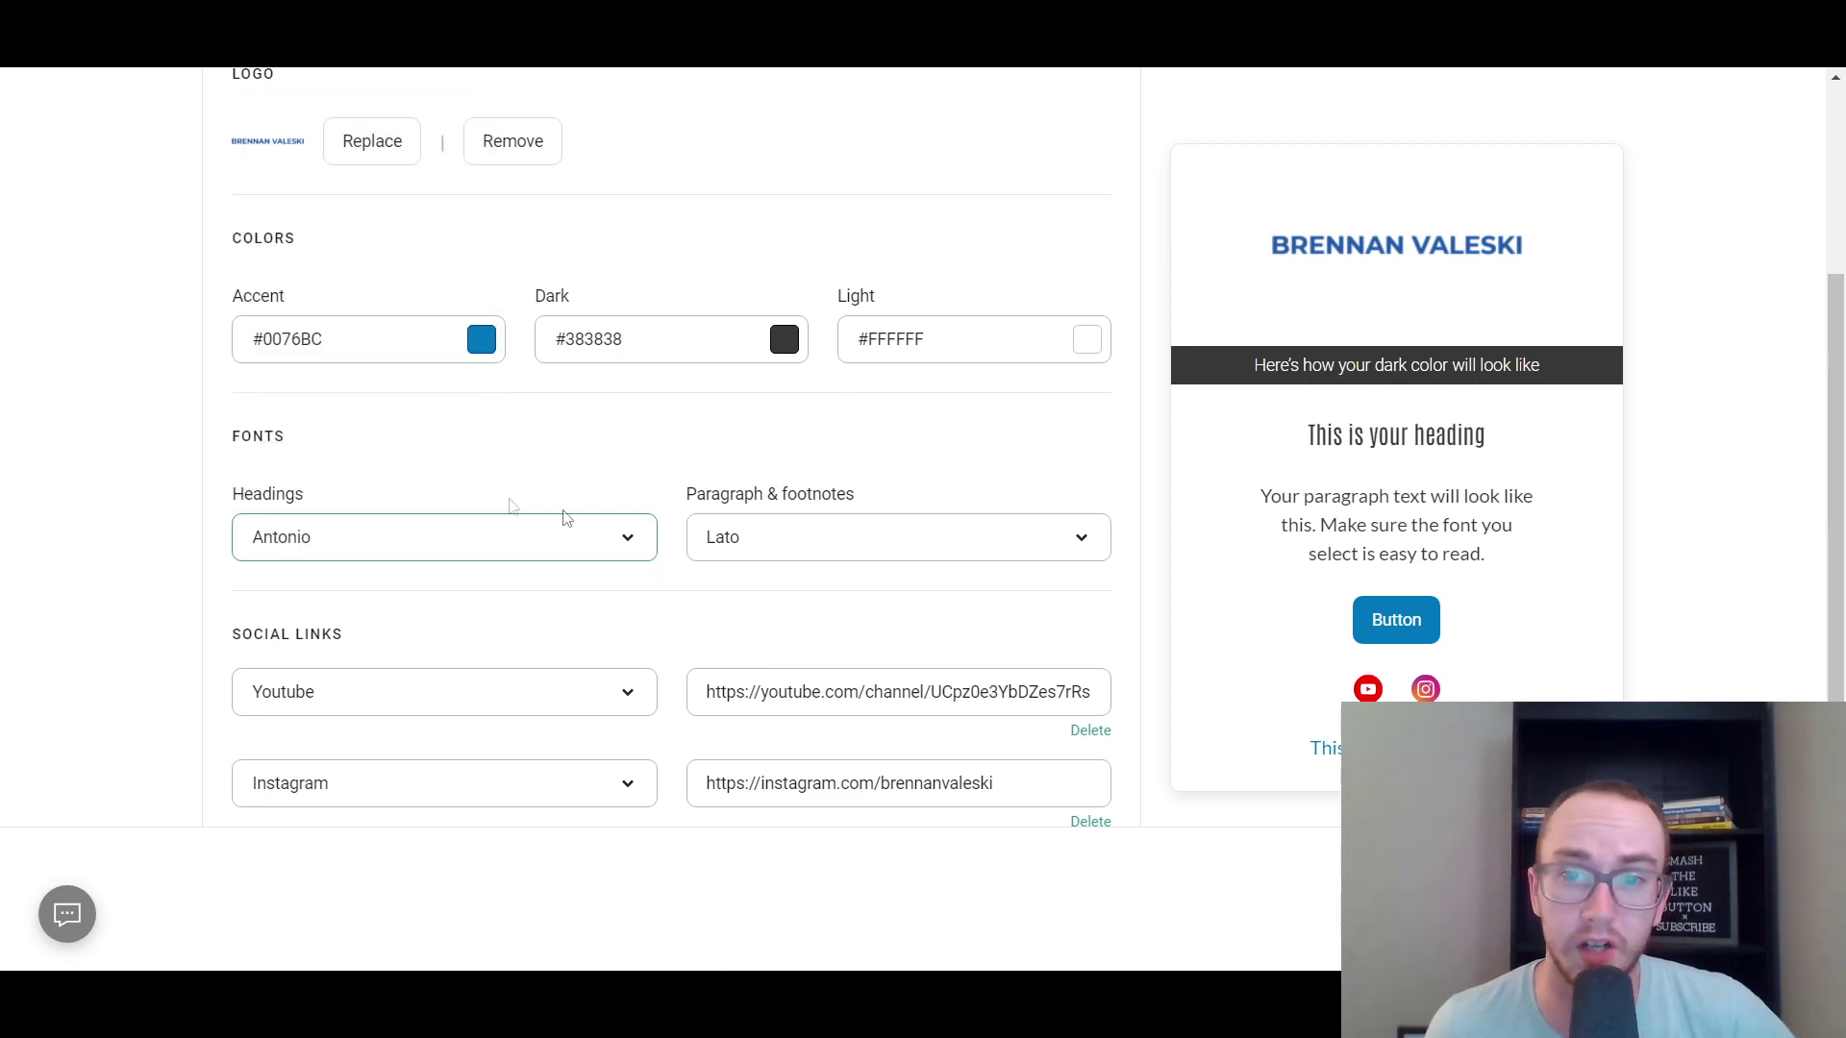
pyautogui.click(440, 530)
pyautogui.click(395, 467)
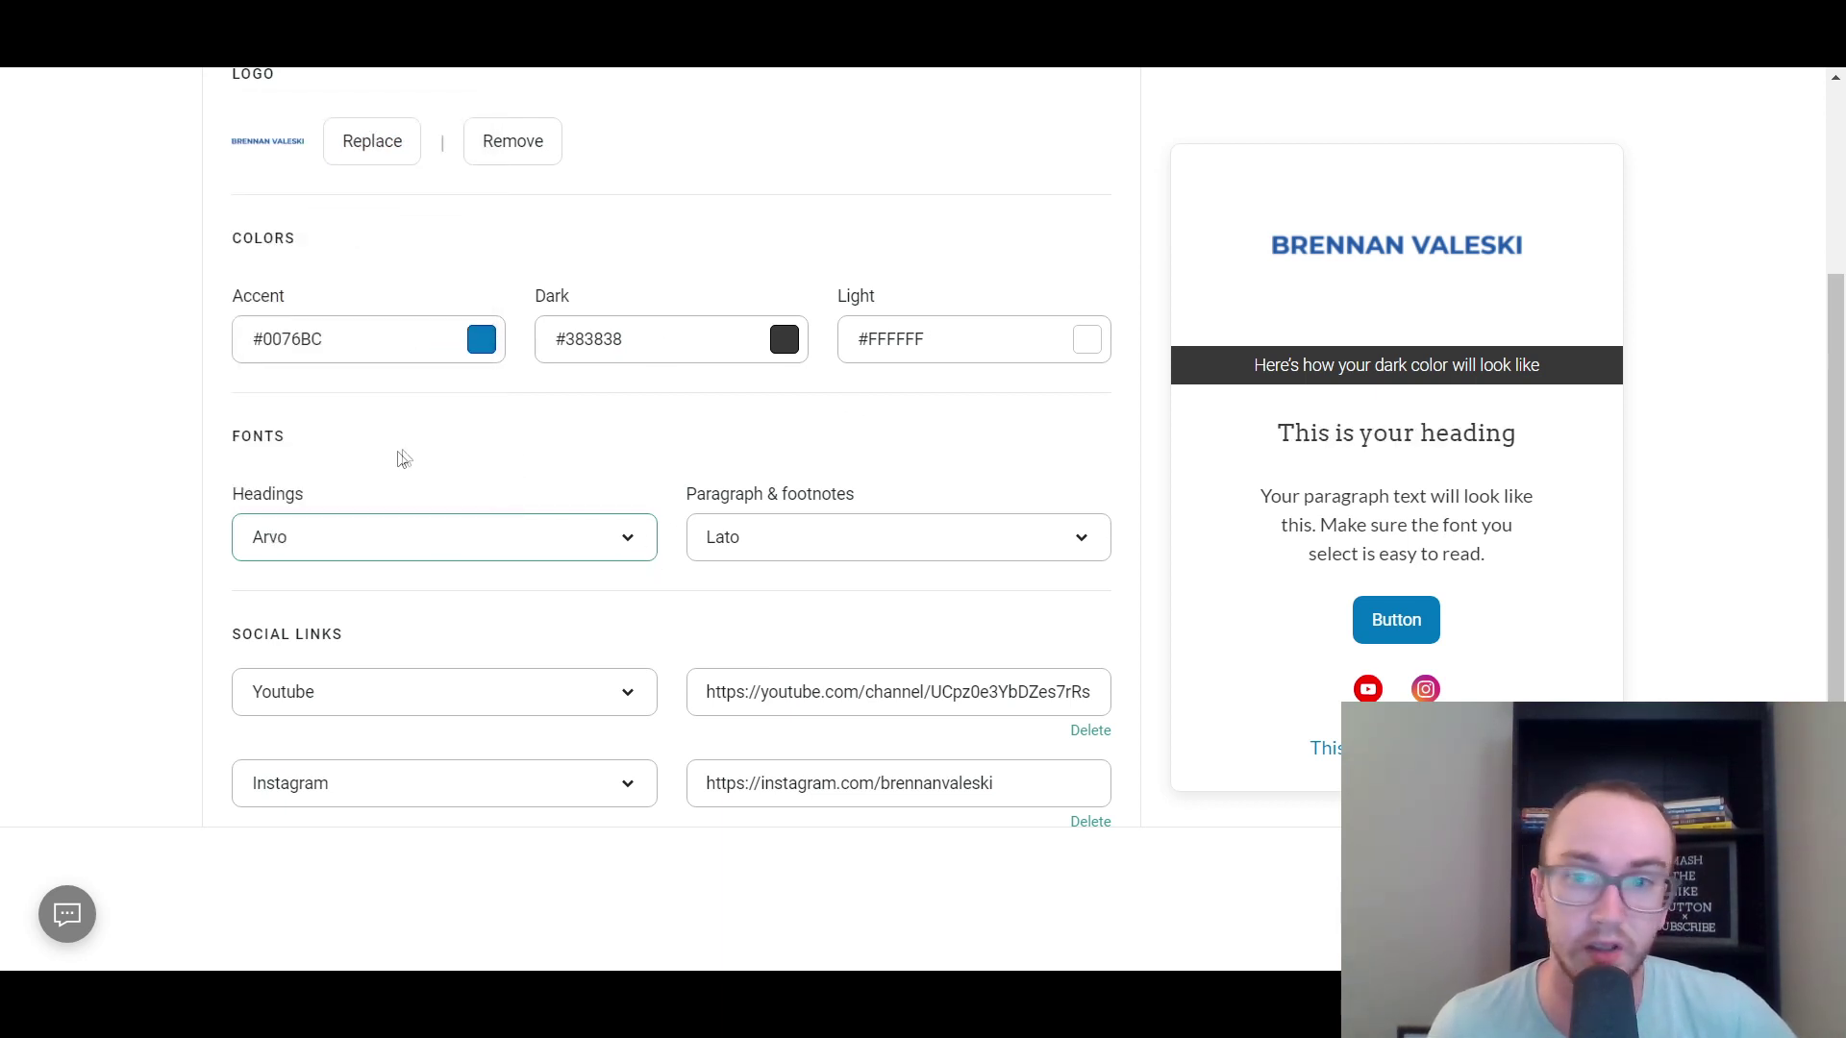
pyautogui.scroll(-1, 478, 516)
pyautogui.click(489, 429)
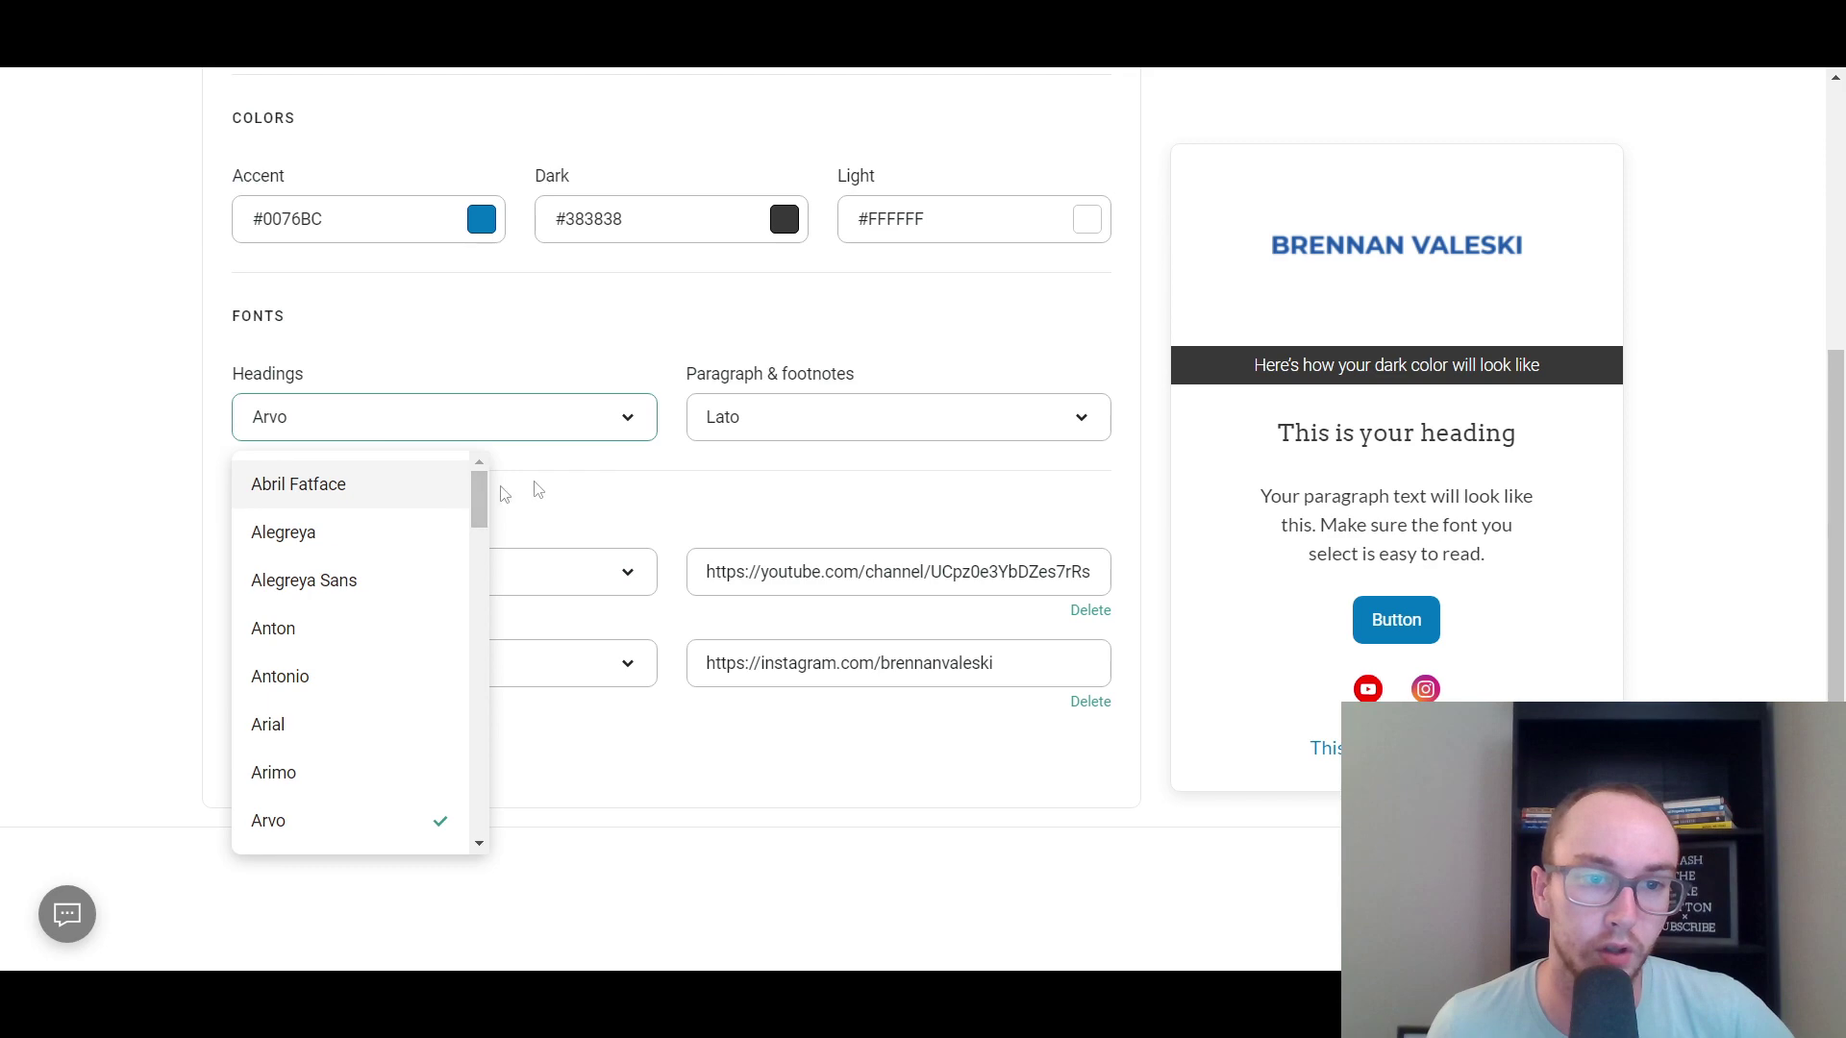
# Set the paragraph and footnotes font to Arial and look over the completed brand assets.
pyautogui.click(795, 424)
pyautogui.click(800, 420)
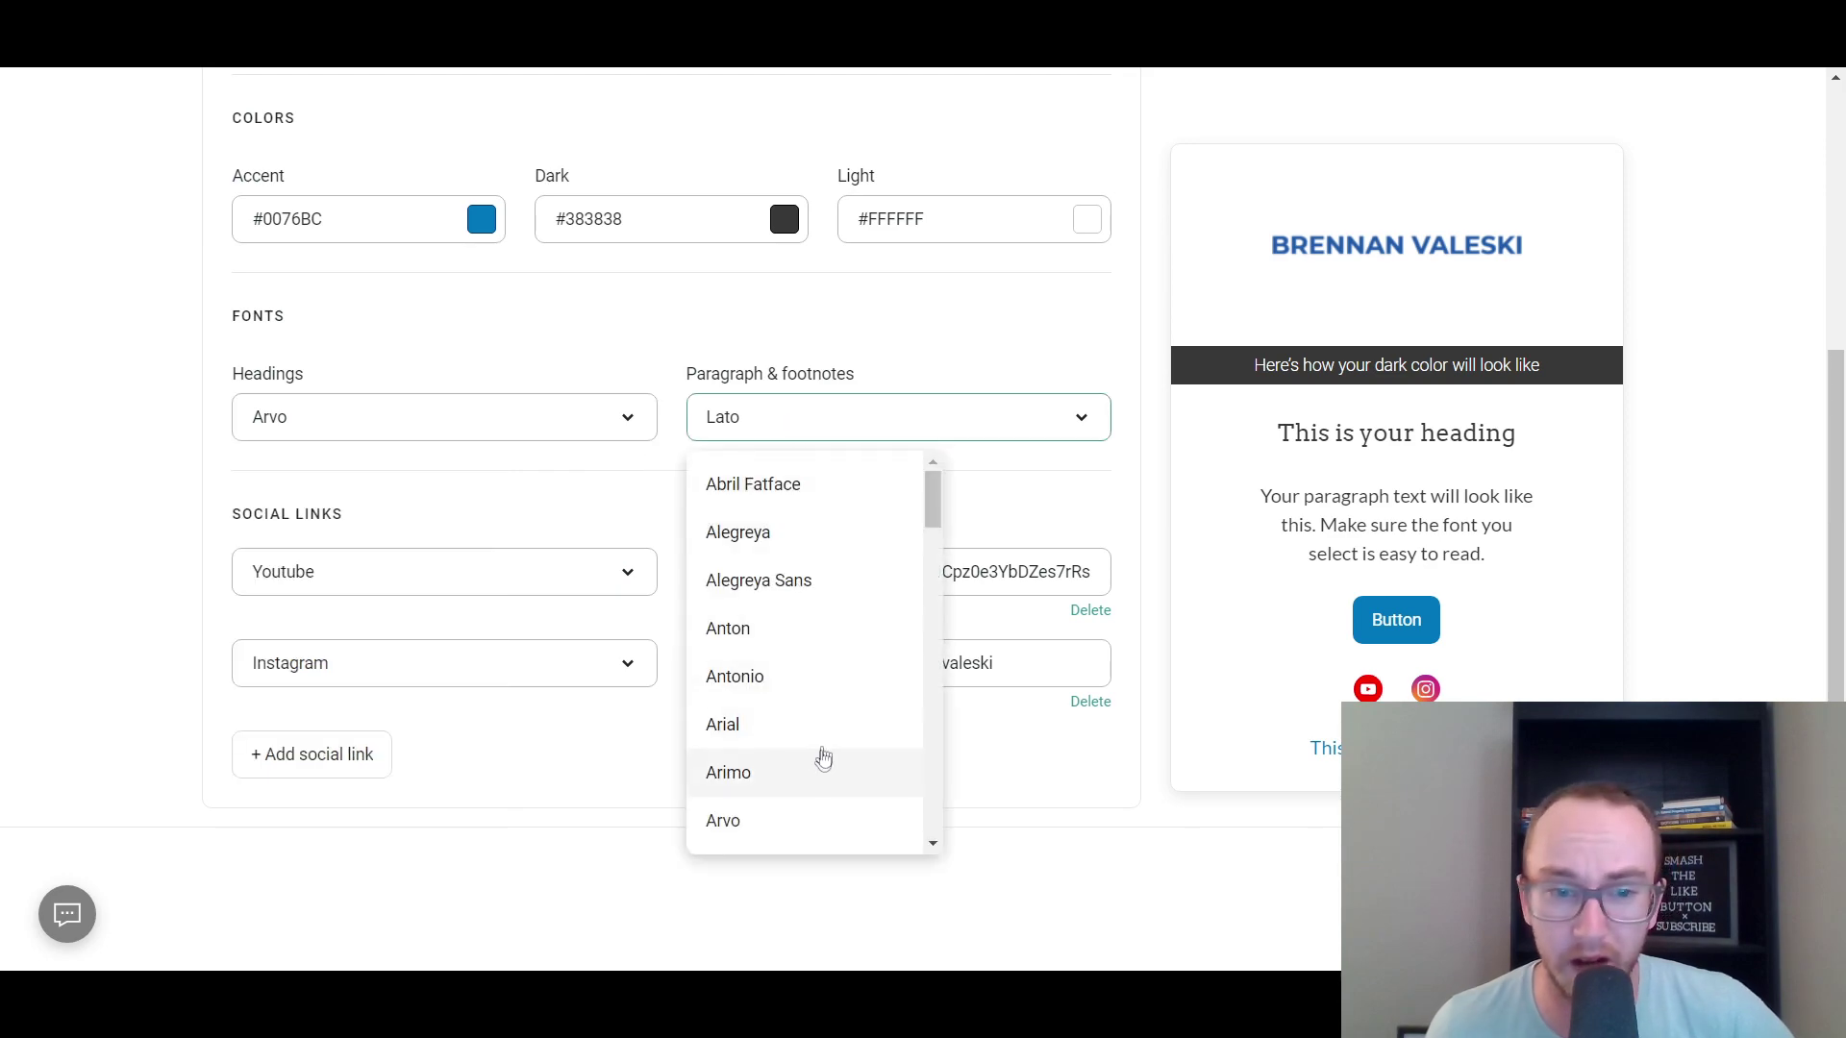
pyautogui.click(827, 728)
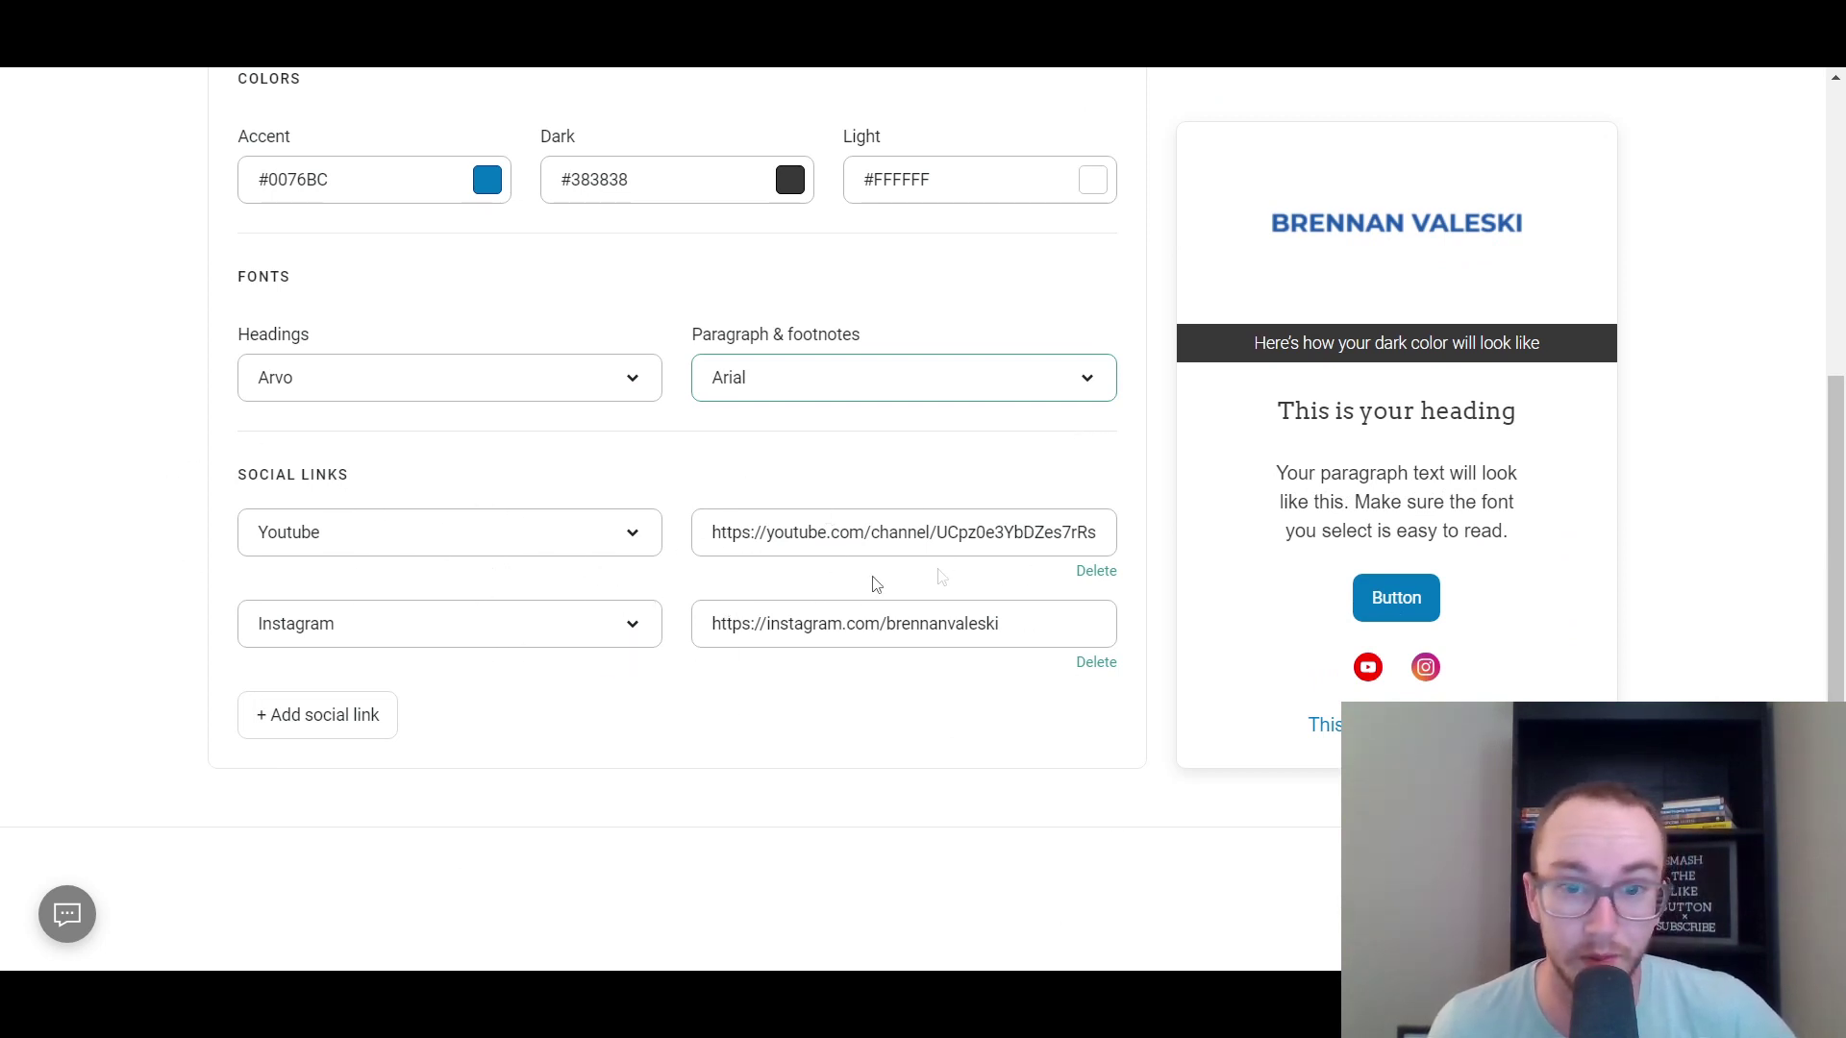
pyautogui.scroll(5, 1841, 631)
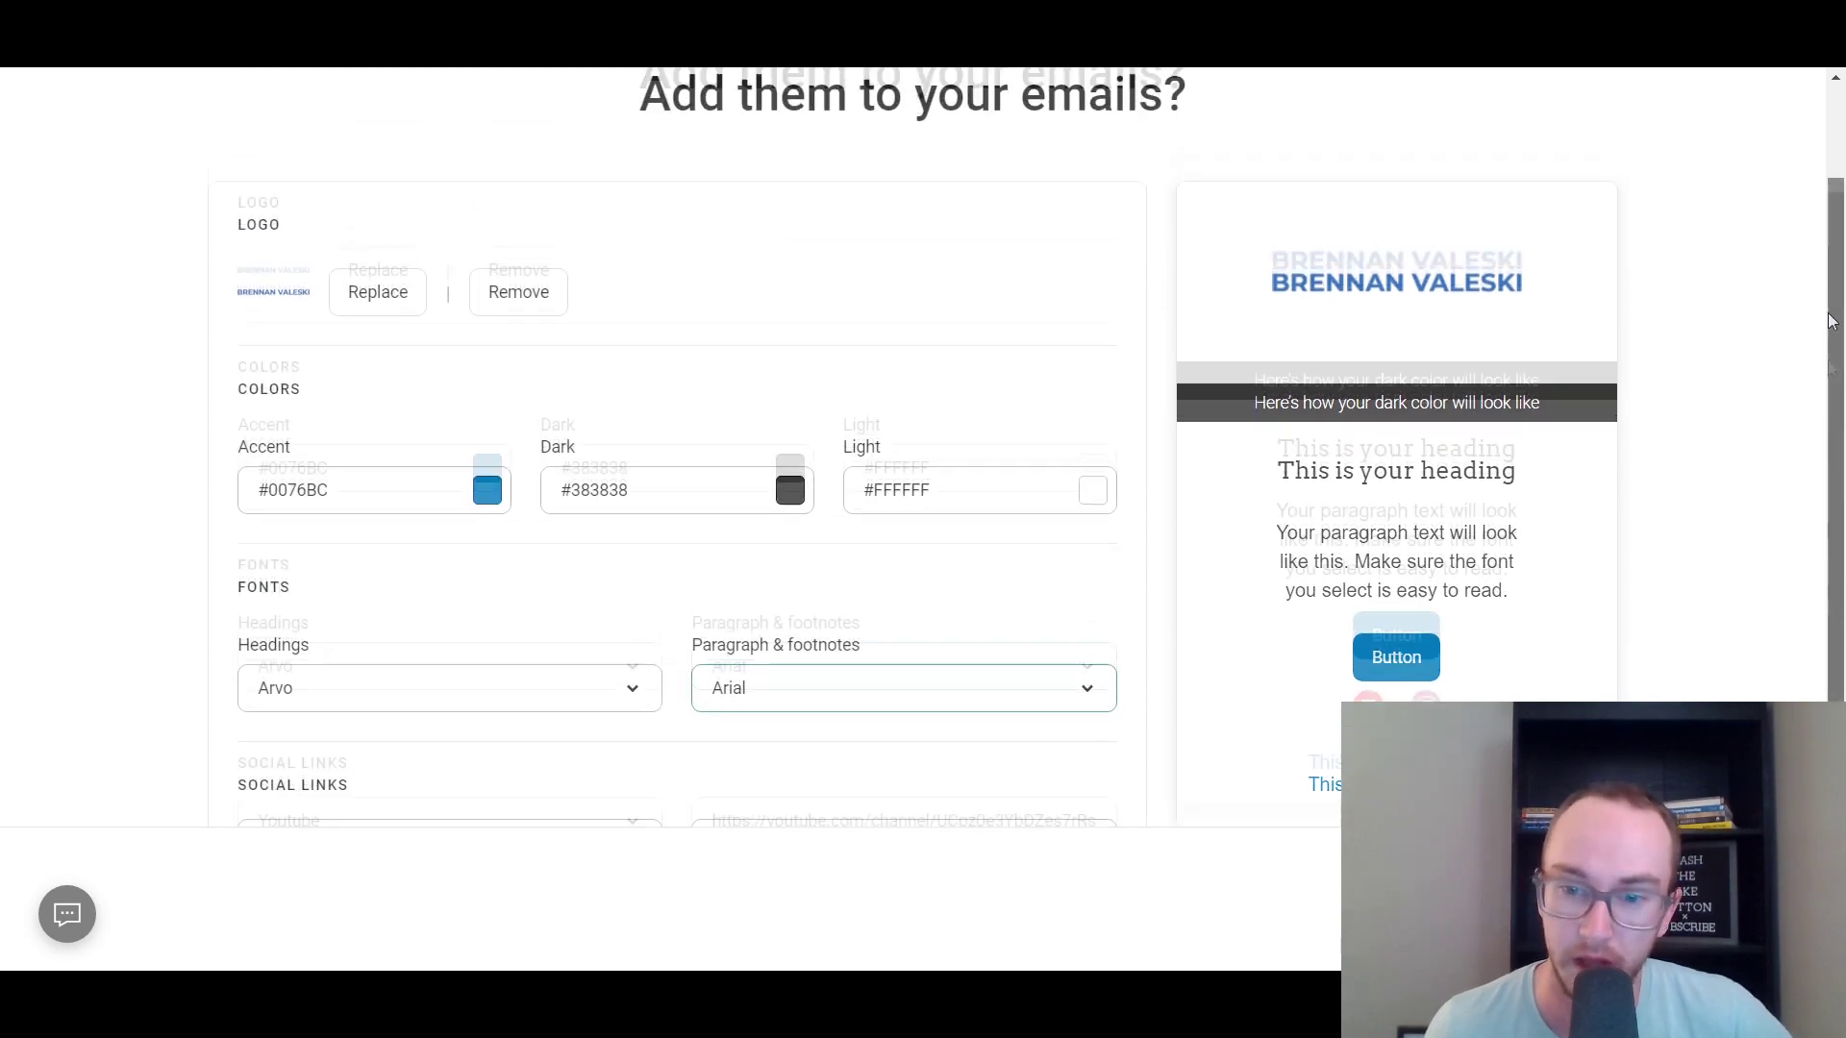
pyautogui.scroll(-4, 1752, 694)
pyautogui.scroll(4, 1133, 654)
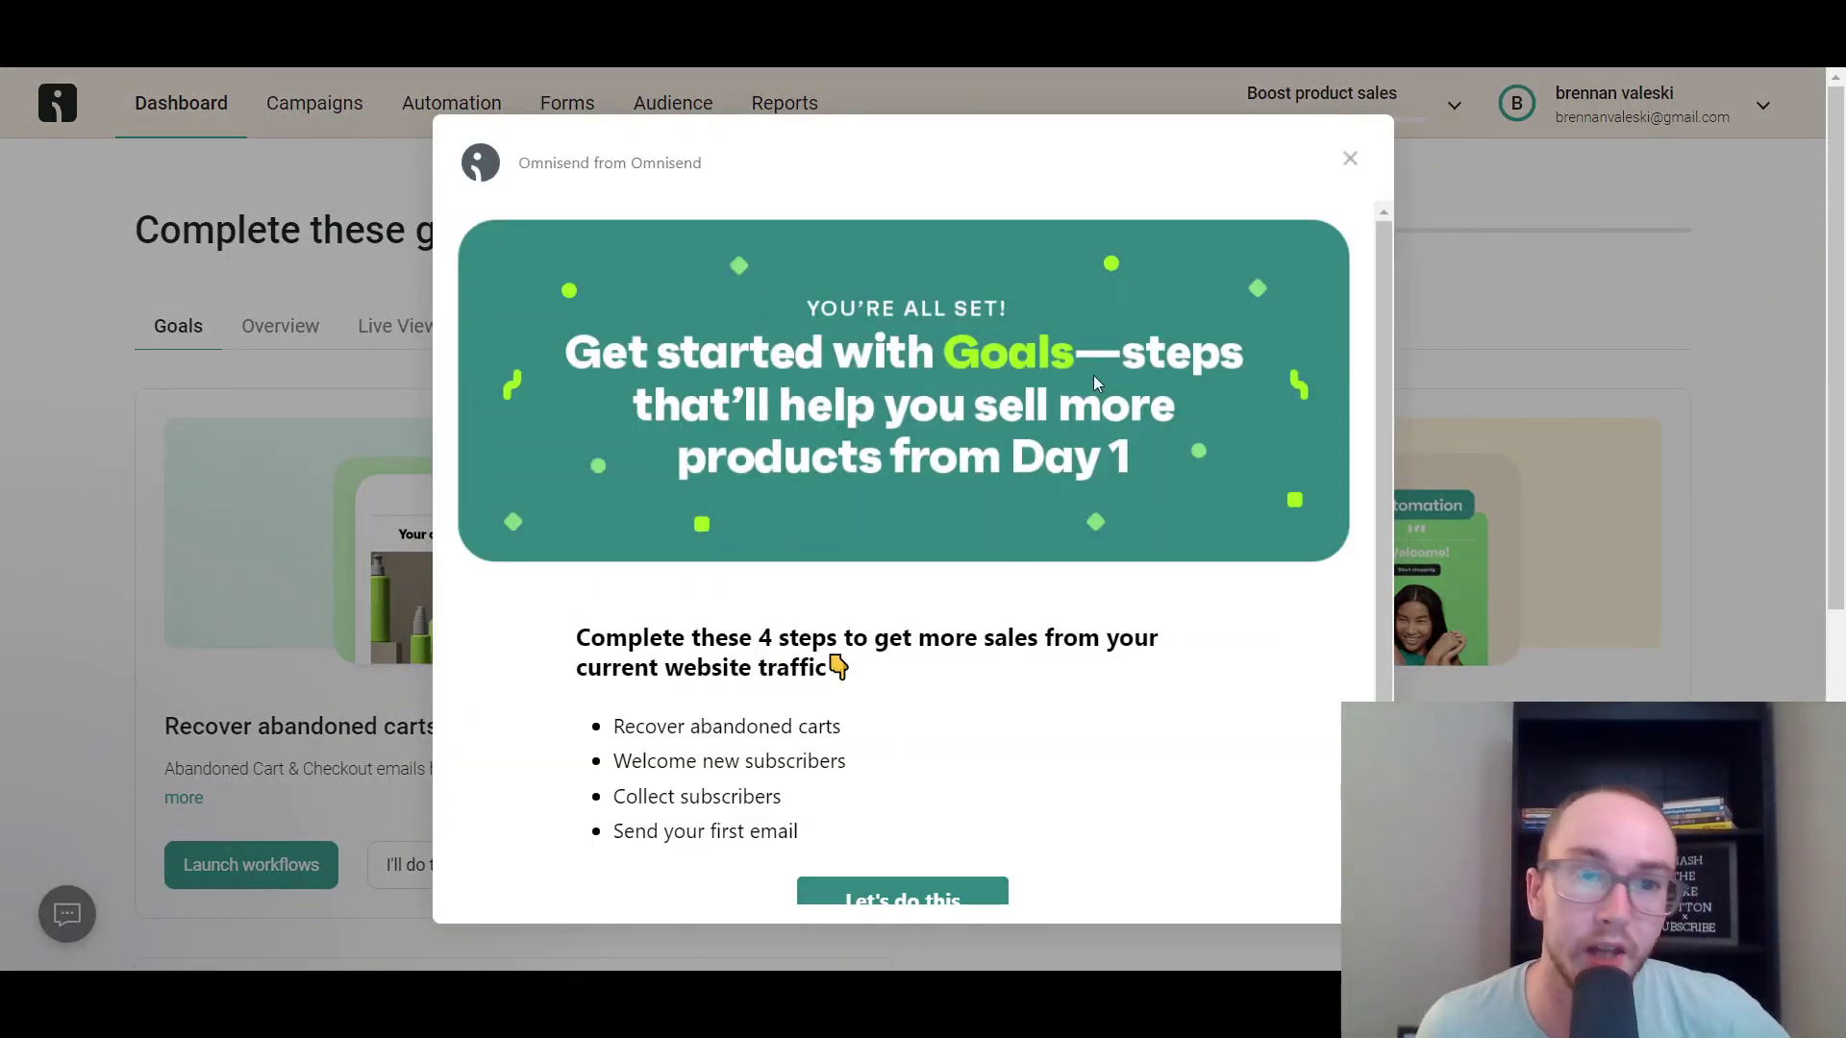
# Read the four recommended steps for getting more sales in the welcome message and close the message.
pyautogui.scroll(-1, 1179, 405)
pyautogui.scroll(1, 1178, 406)
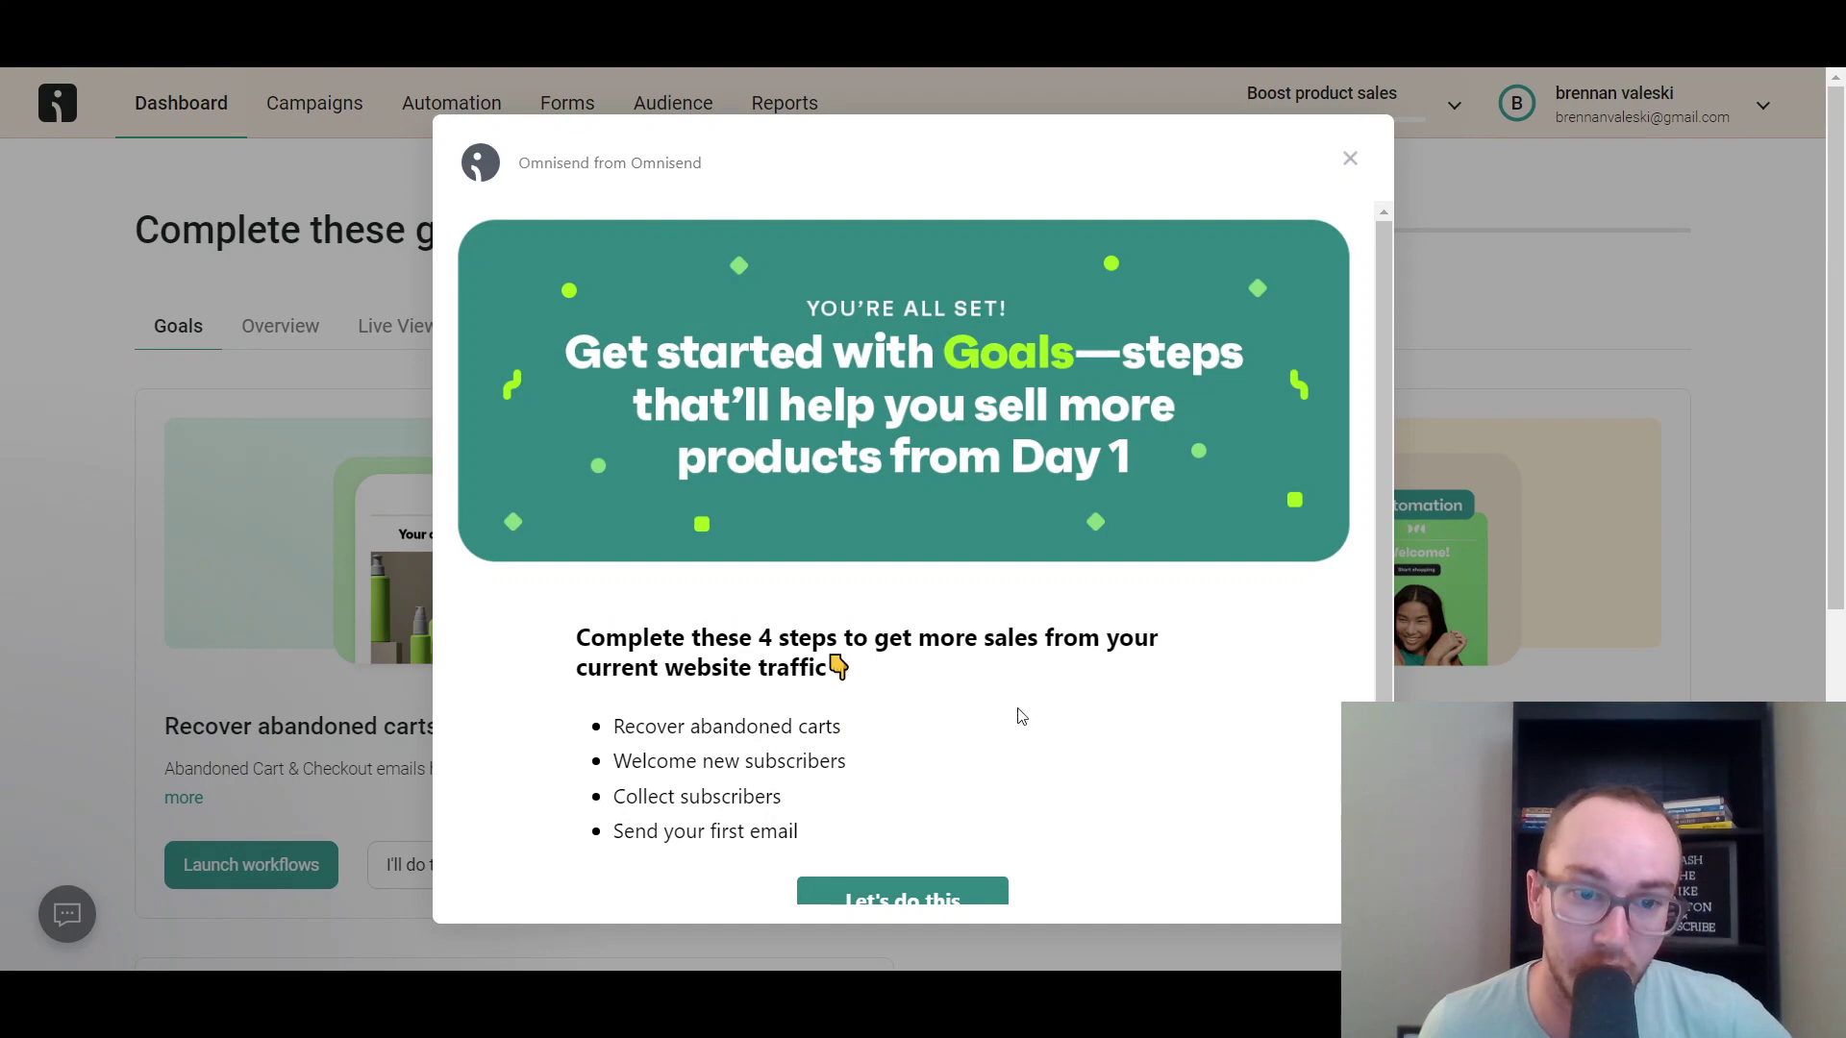
pyautogui.scroll(-1, 1021, 715)
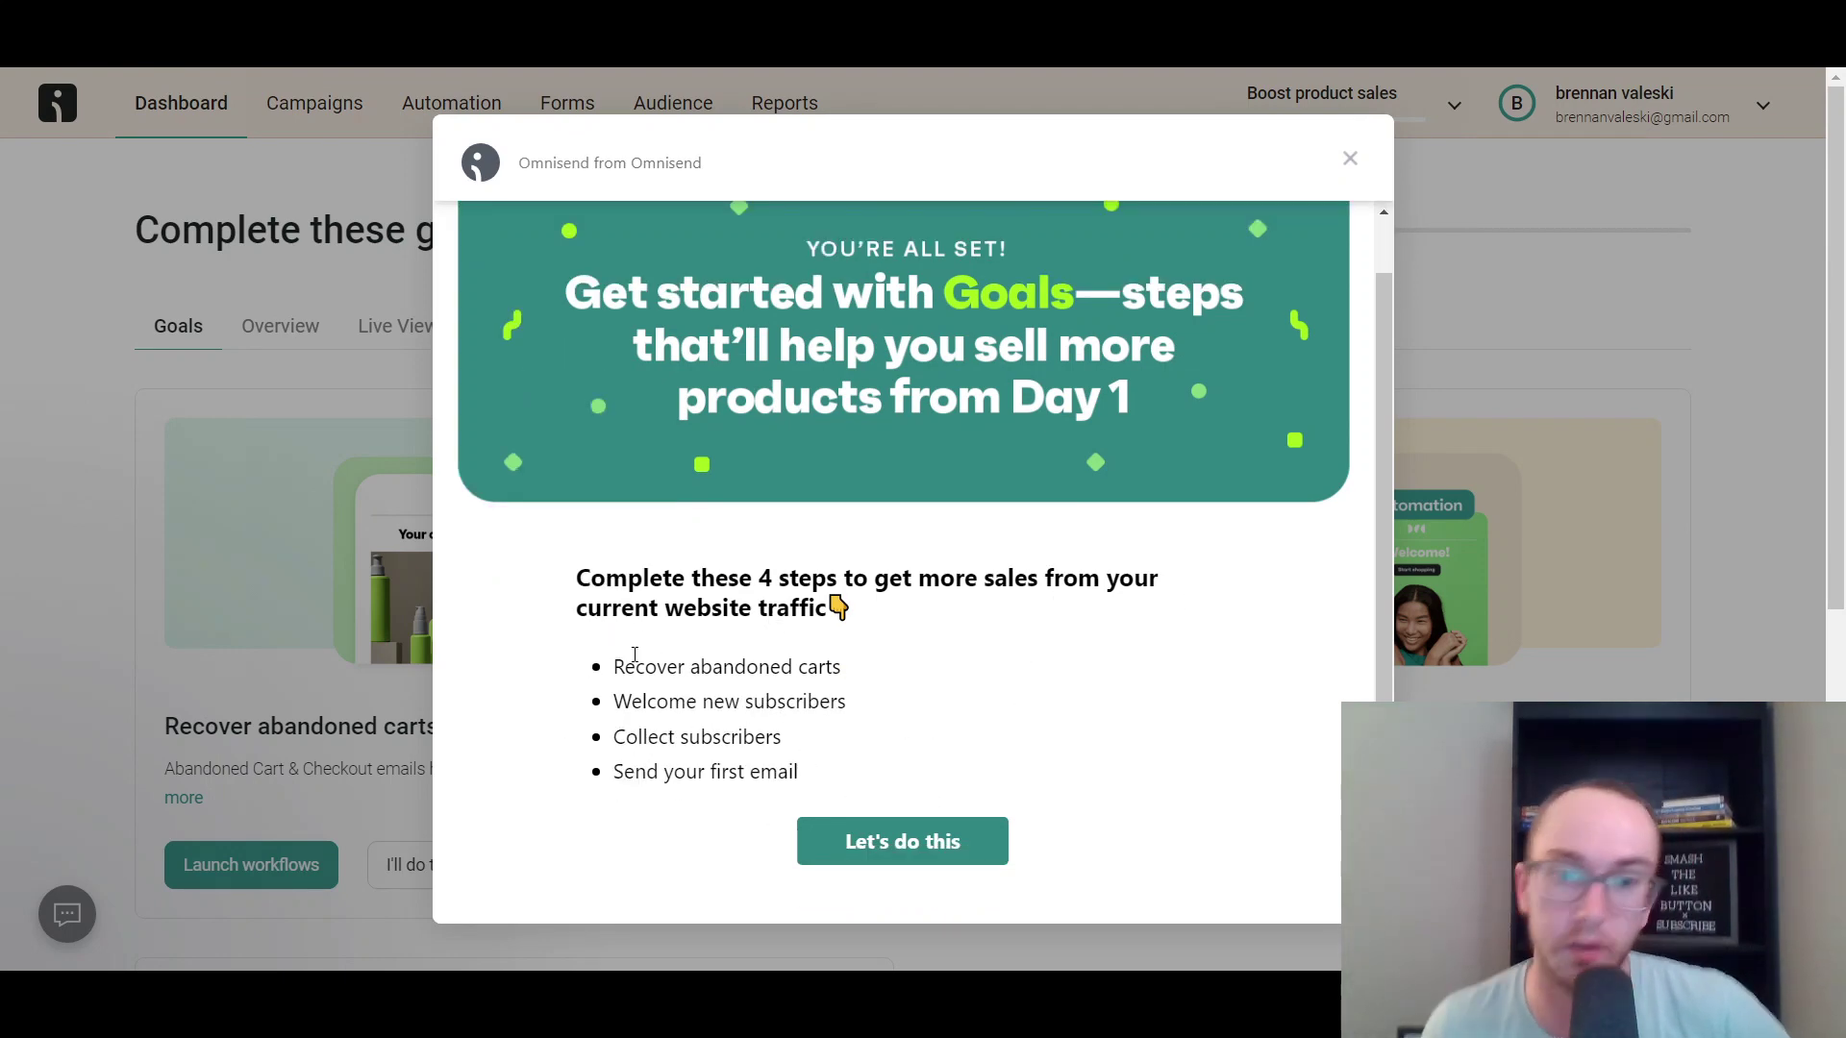
pyautogui.moveTo(629, 666); pyautogui.dragTo(870, 666)
pyautogui.click(870, 667)
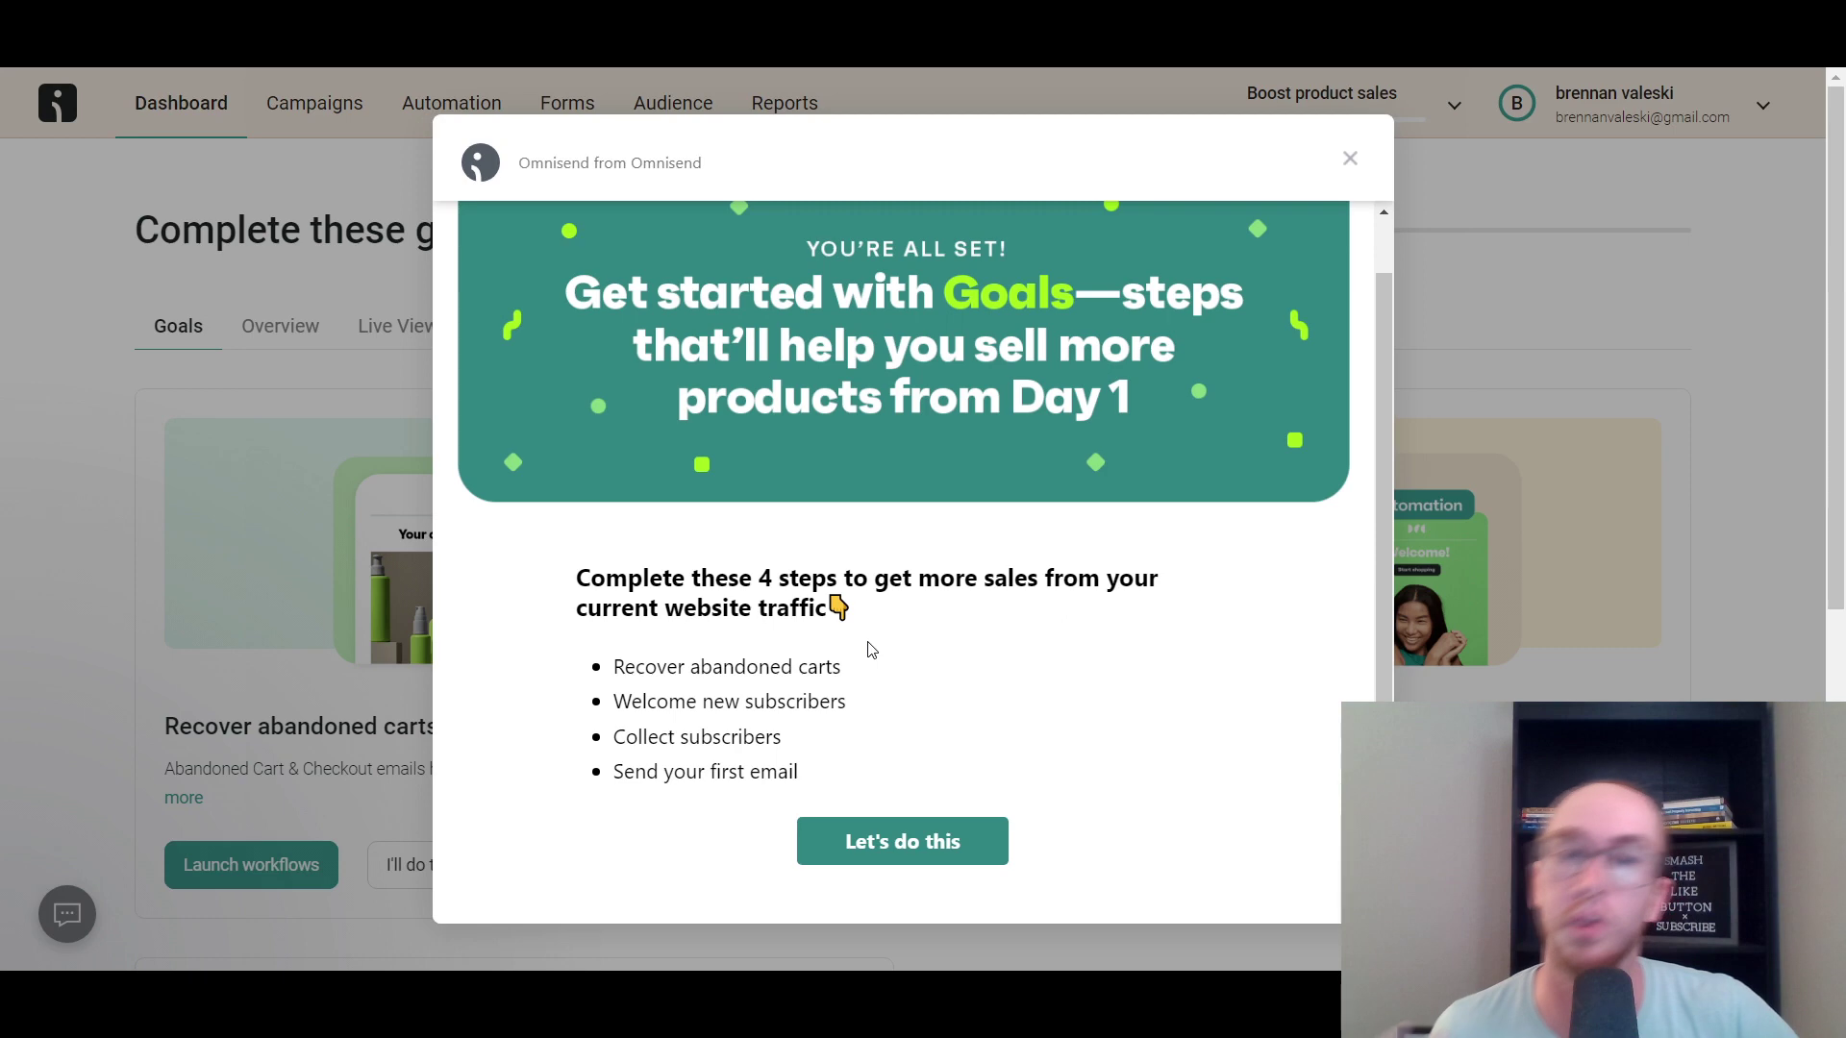
pyautogui.moveTo(651, 699); pyautogui.dragTo(923, 700)
pyautogui.click(930, 702)
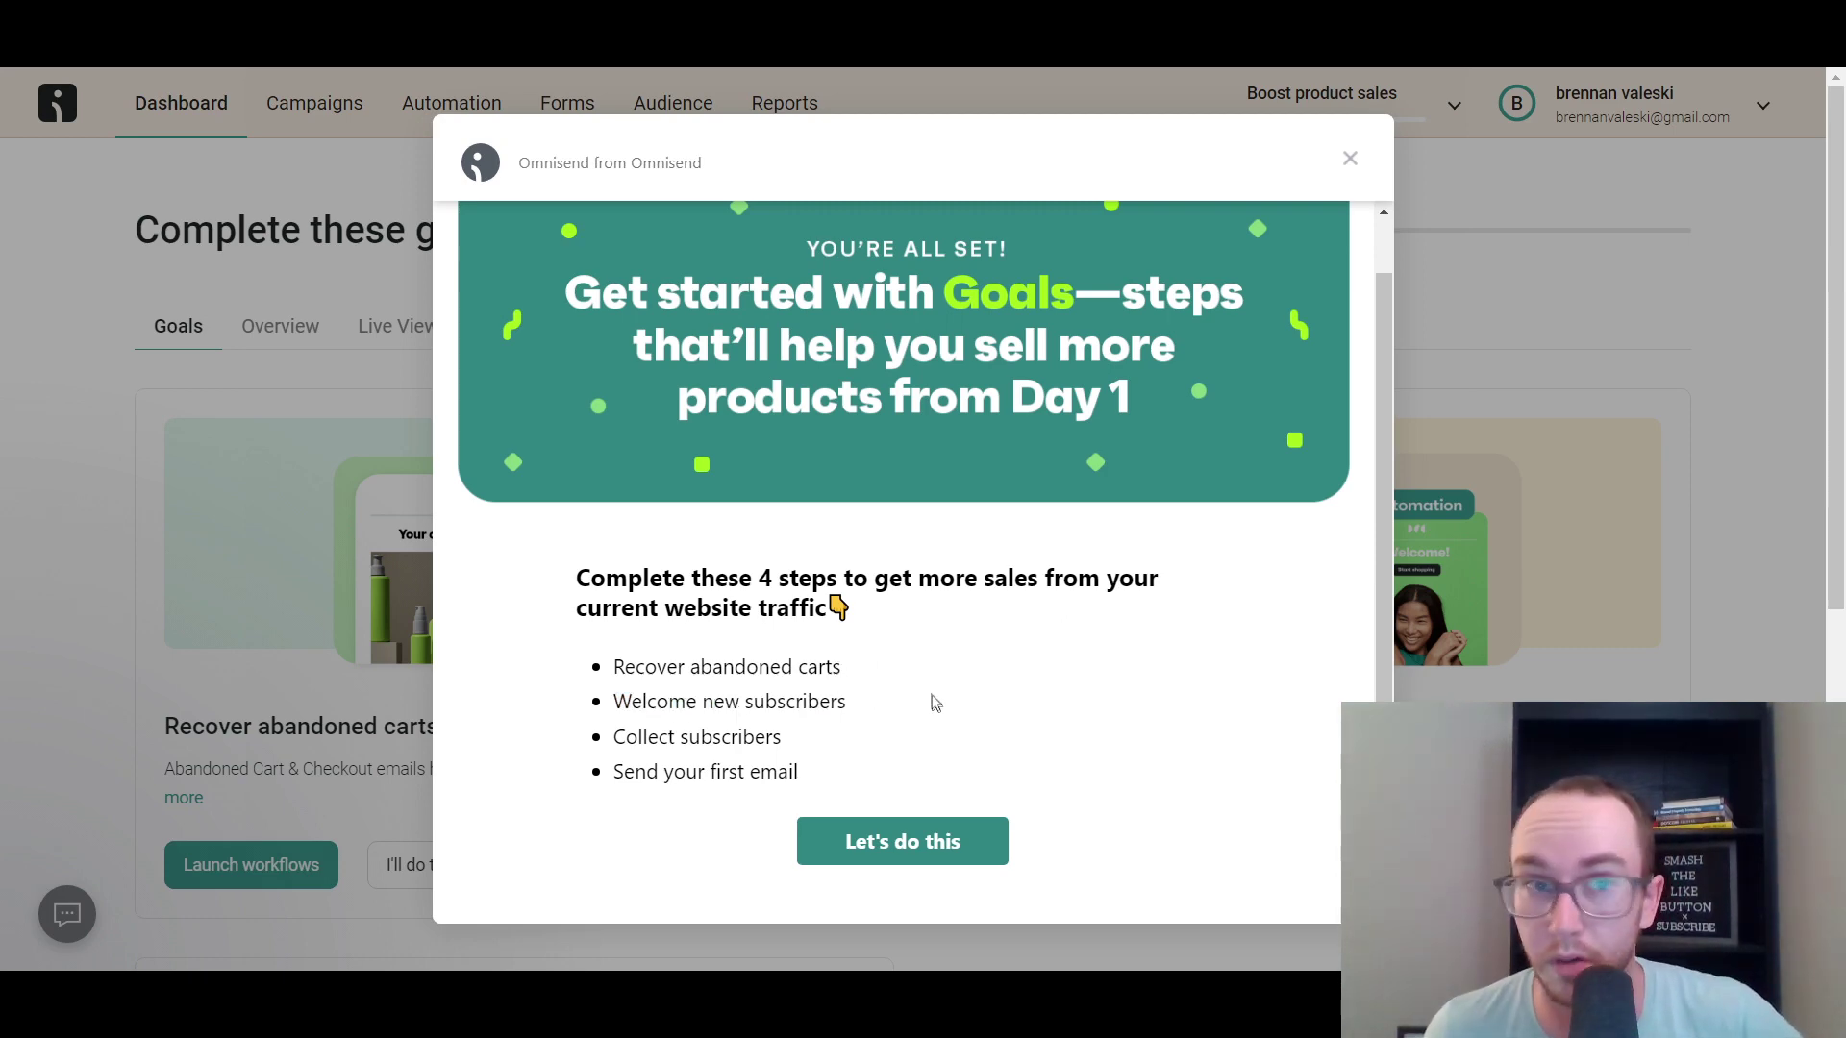
pyautogui.moveTo(590, 701); pyautogui.dragTo(753, 701)
pyautogui.moveTo(833, 766)
pyautogui.mouseDown()
pyautogui.moveTo(623, 742)
pyautogui.moveTo(638, 772)
pyautogui.moveTo(845, 779)
pyautogui.mouseUp()
pyautogui.click(851, 782)
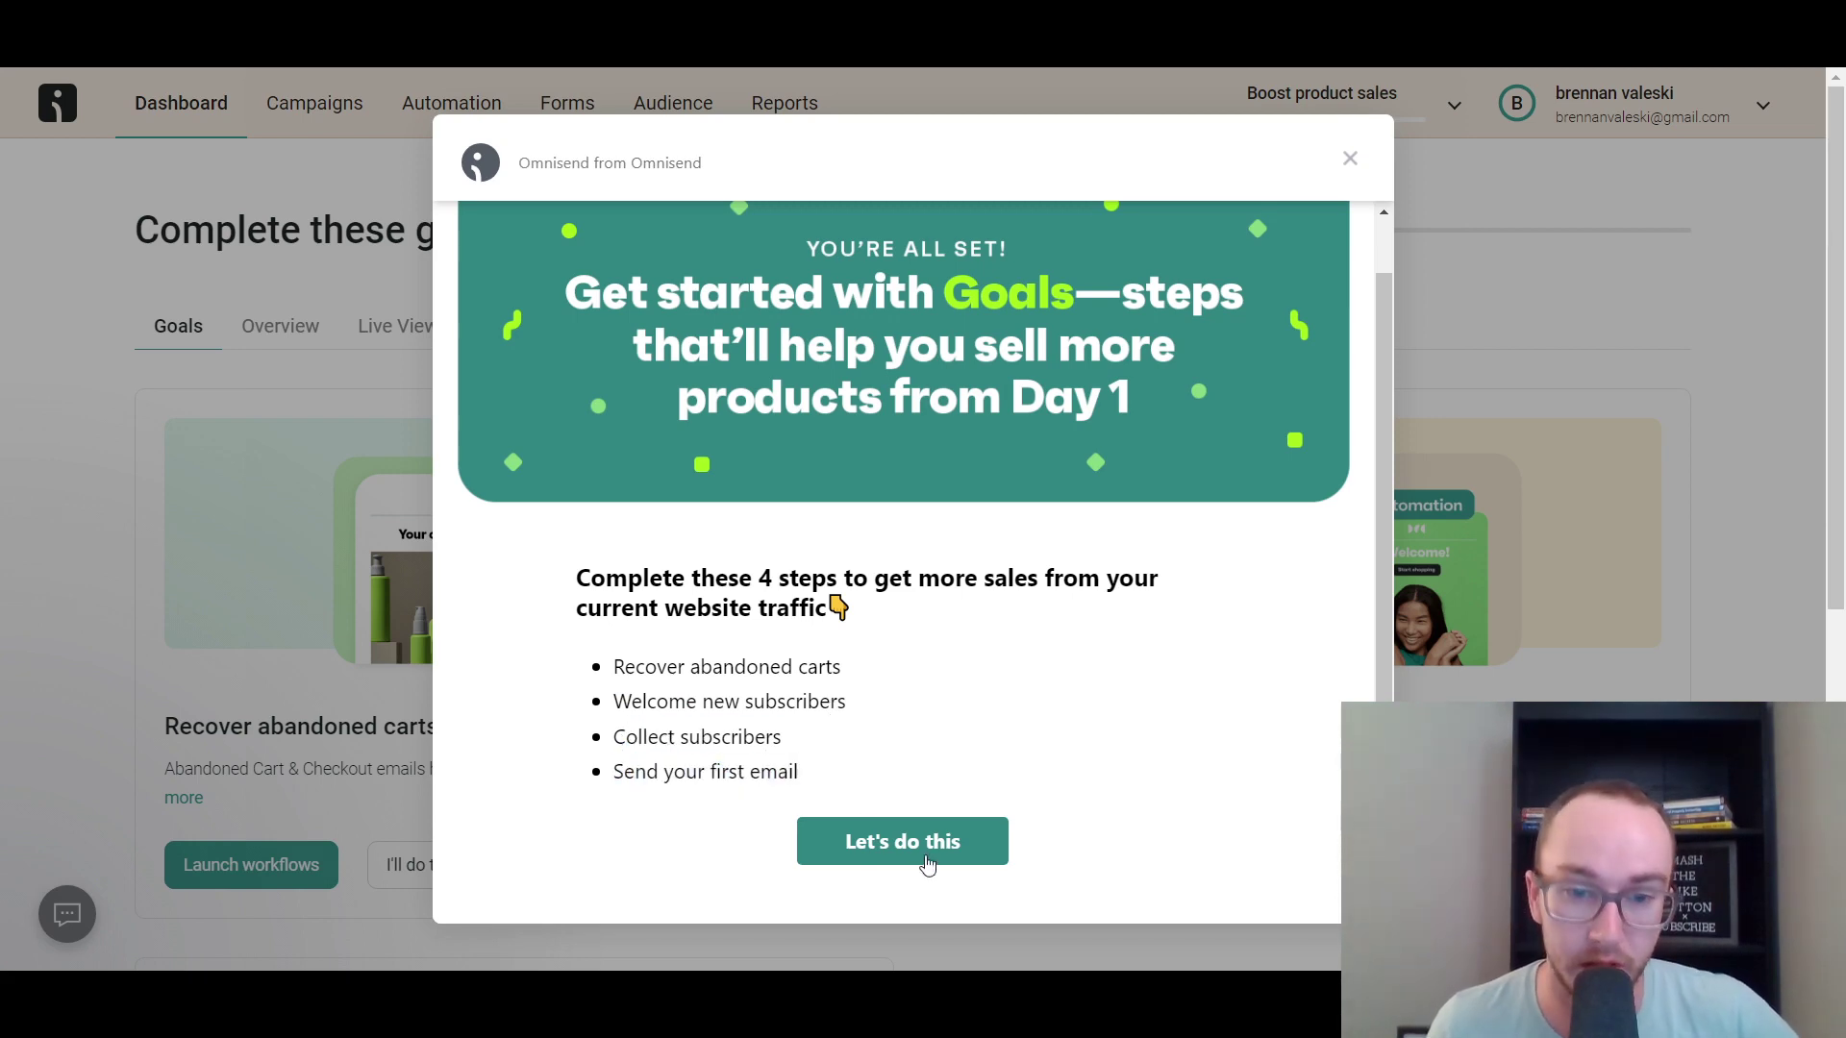
pyautogui.scroll(1, 928, 864)
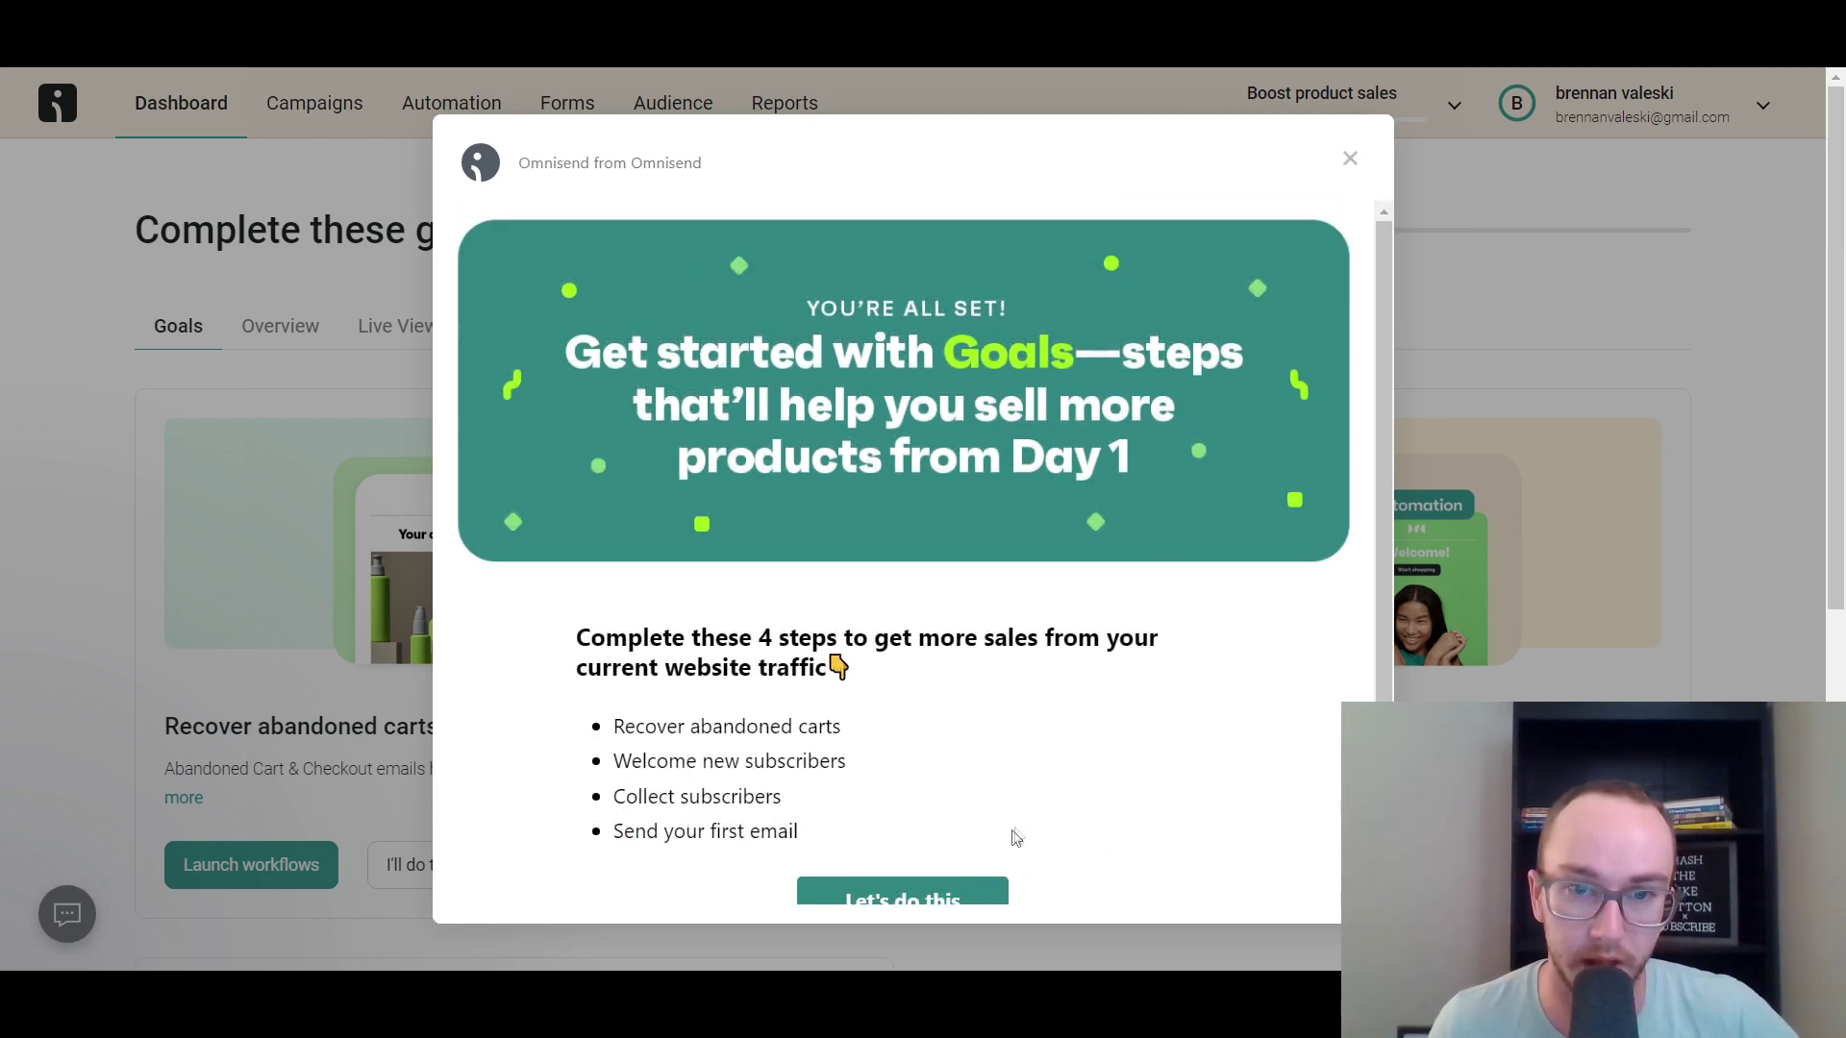
pyautogui.click(938, 894)
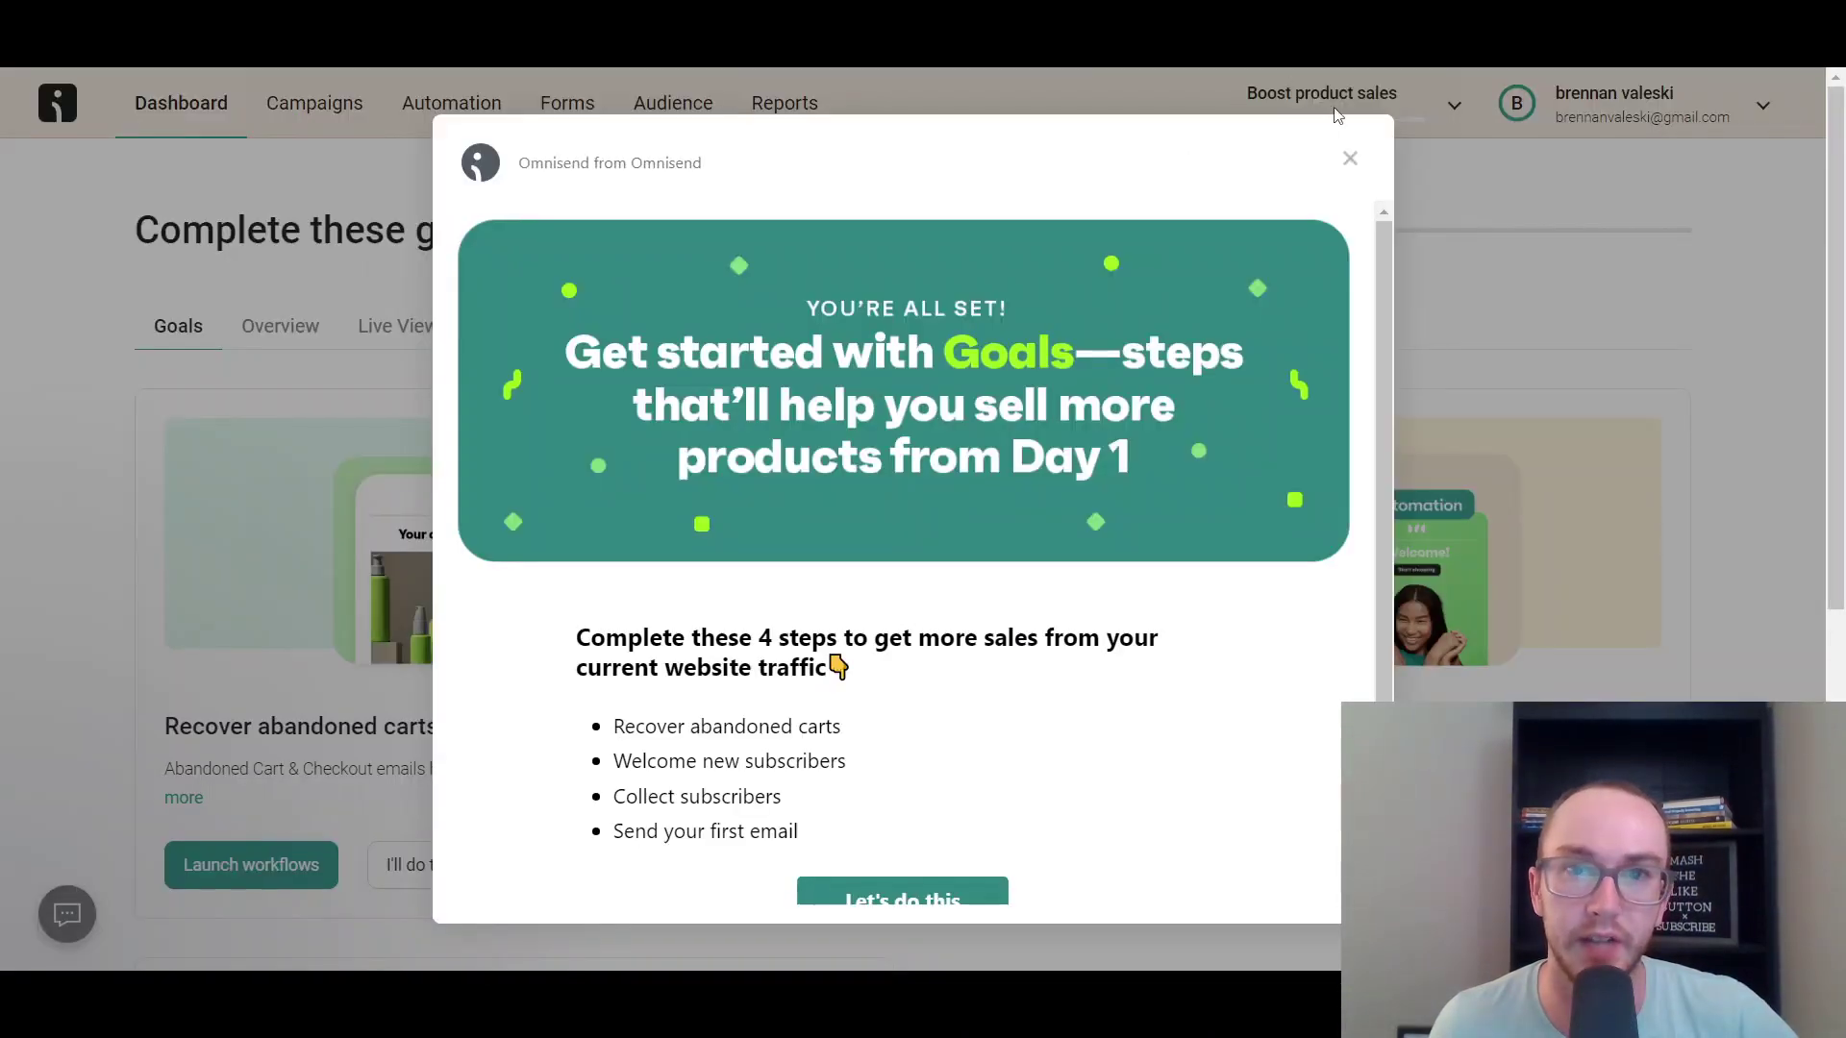
pyautogui.click(1351, 159)
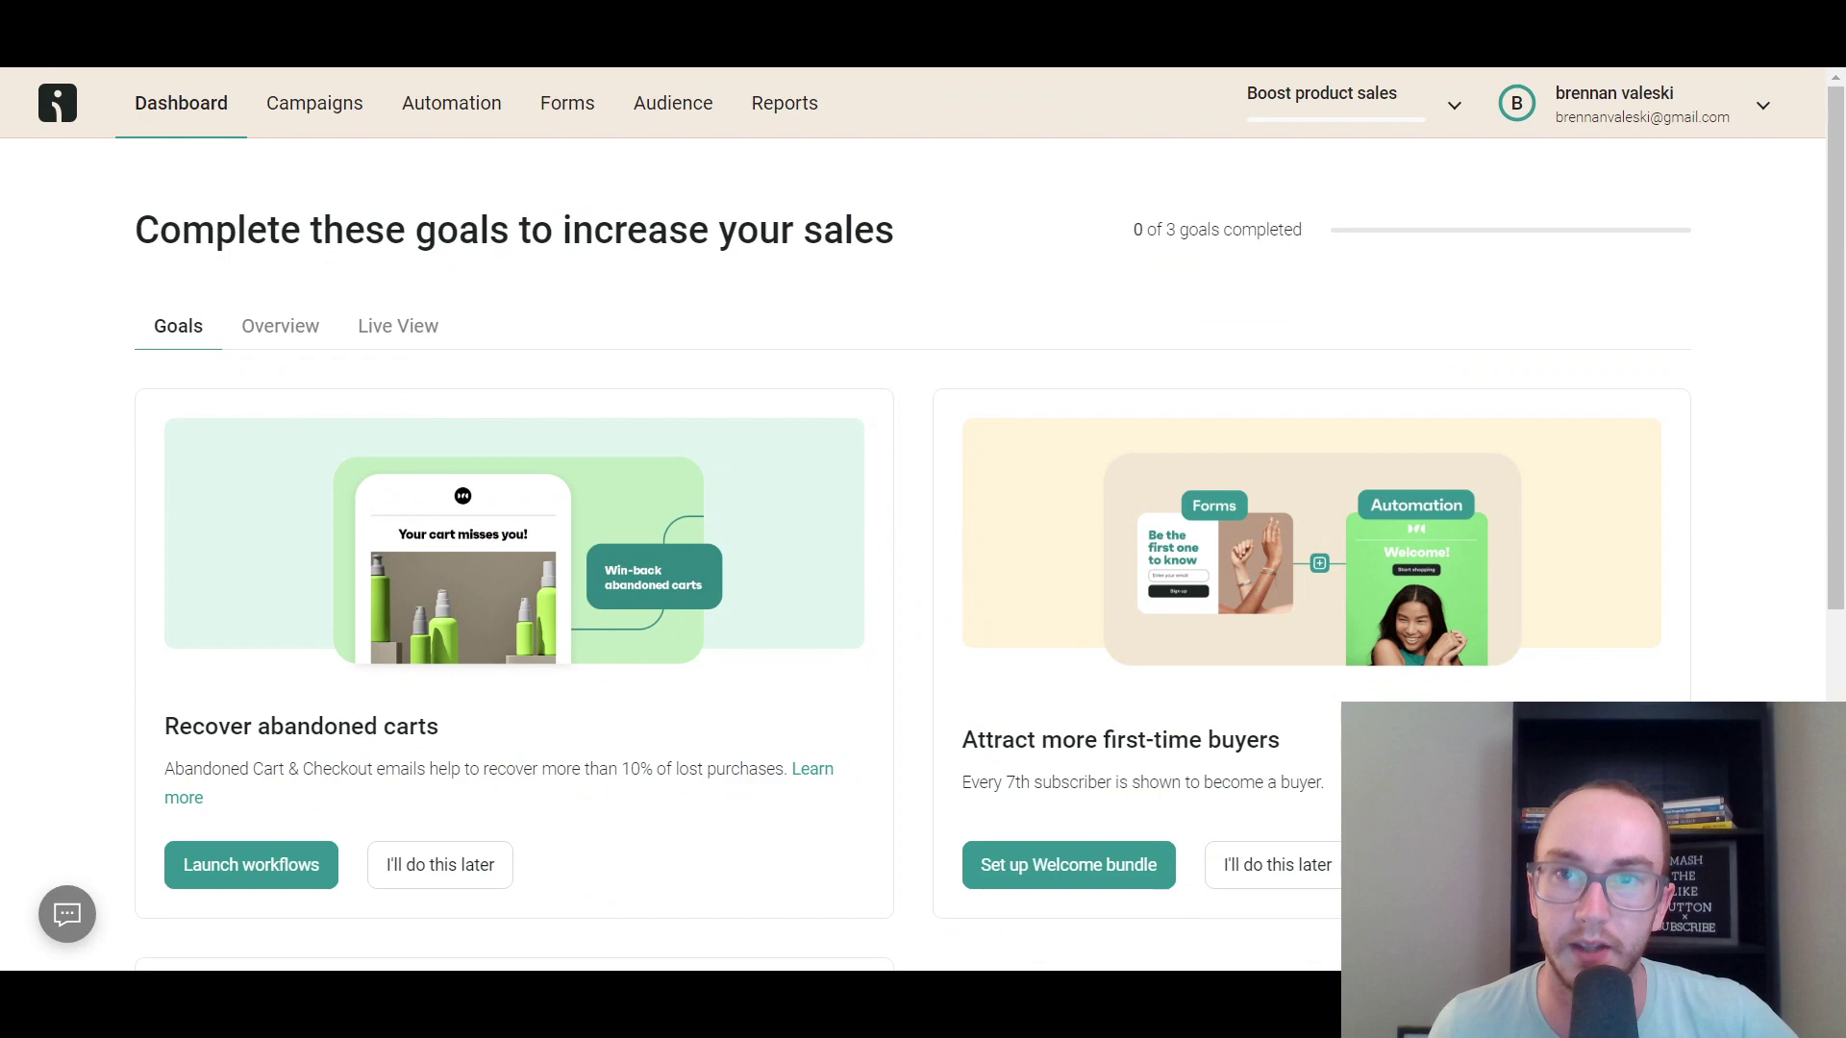
# Review the dashboard goals for recovering abandoned carts, attracting first-time buyers and driving store traffic with an email.
pyautogui.scroll(-2, 338, 827)
pyautogui.scroll(1, 871, 739)
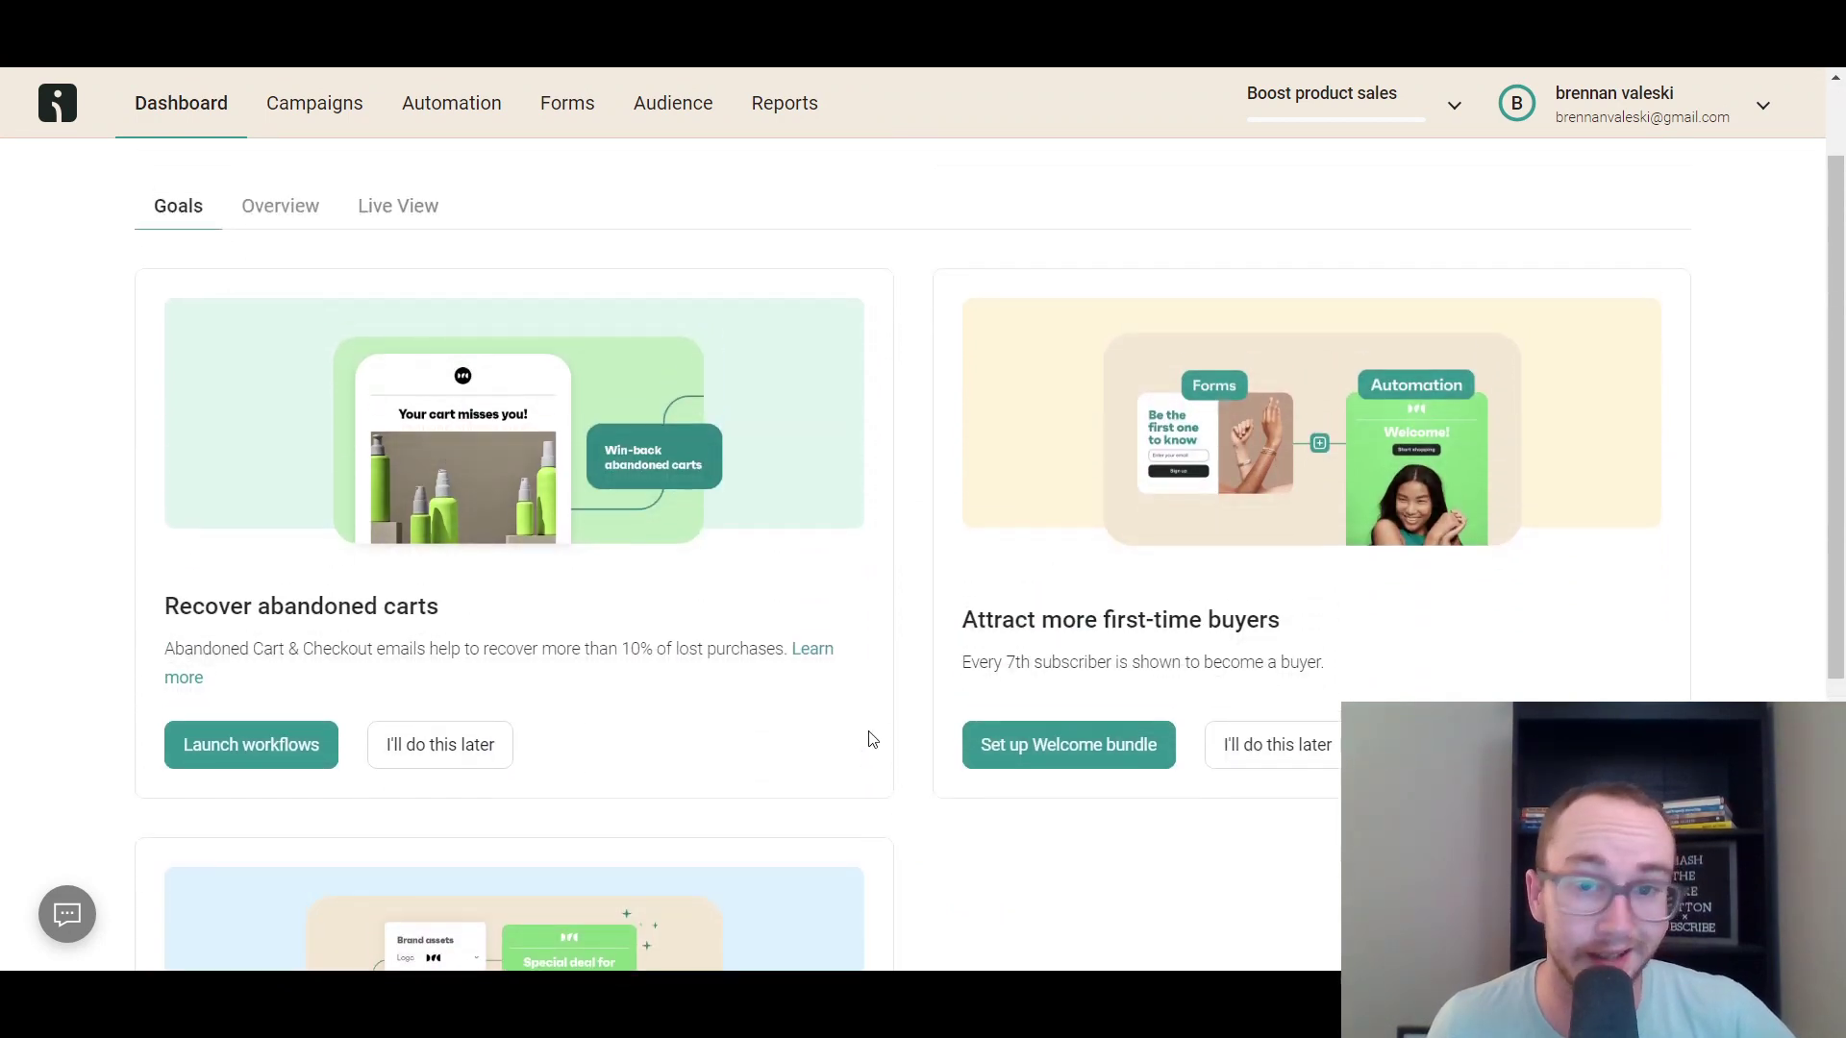
pyautogui.scroll(1, 1841, 359)
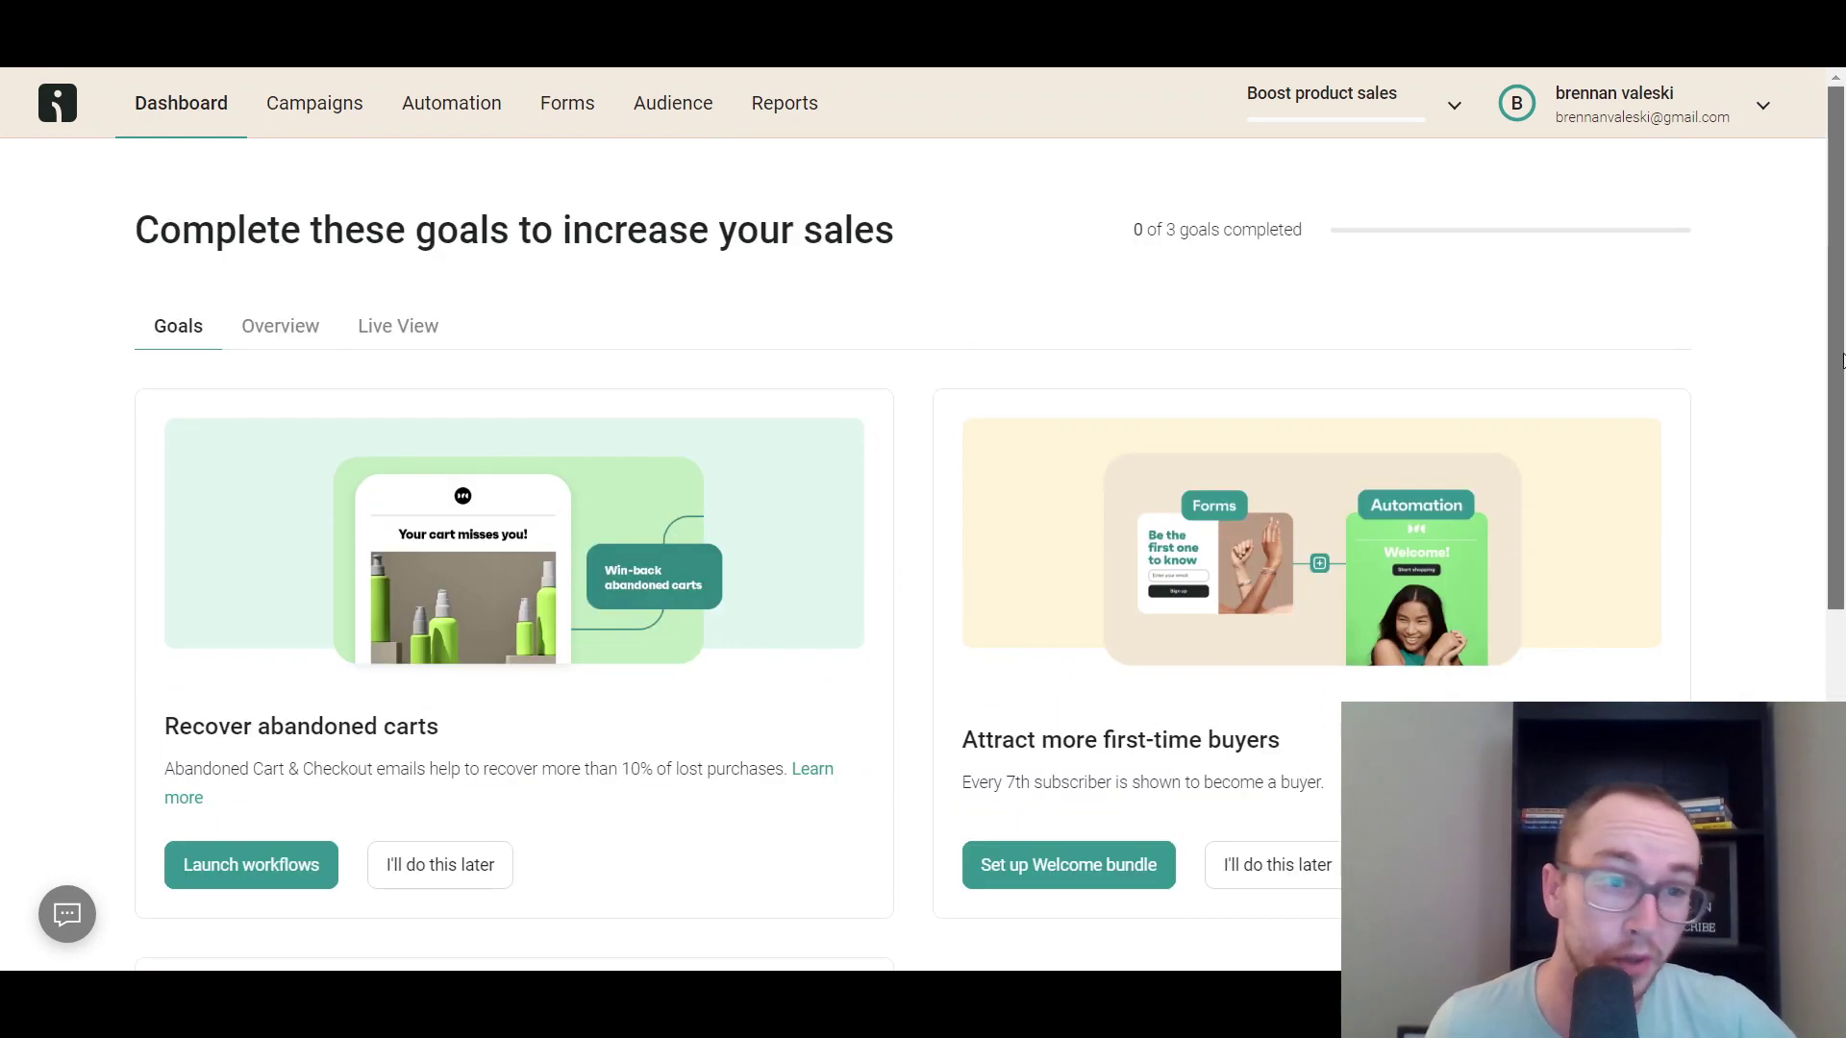
pyautogui.scroll(-2, 1841, 359)
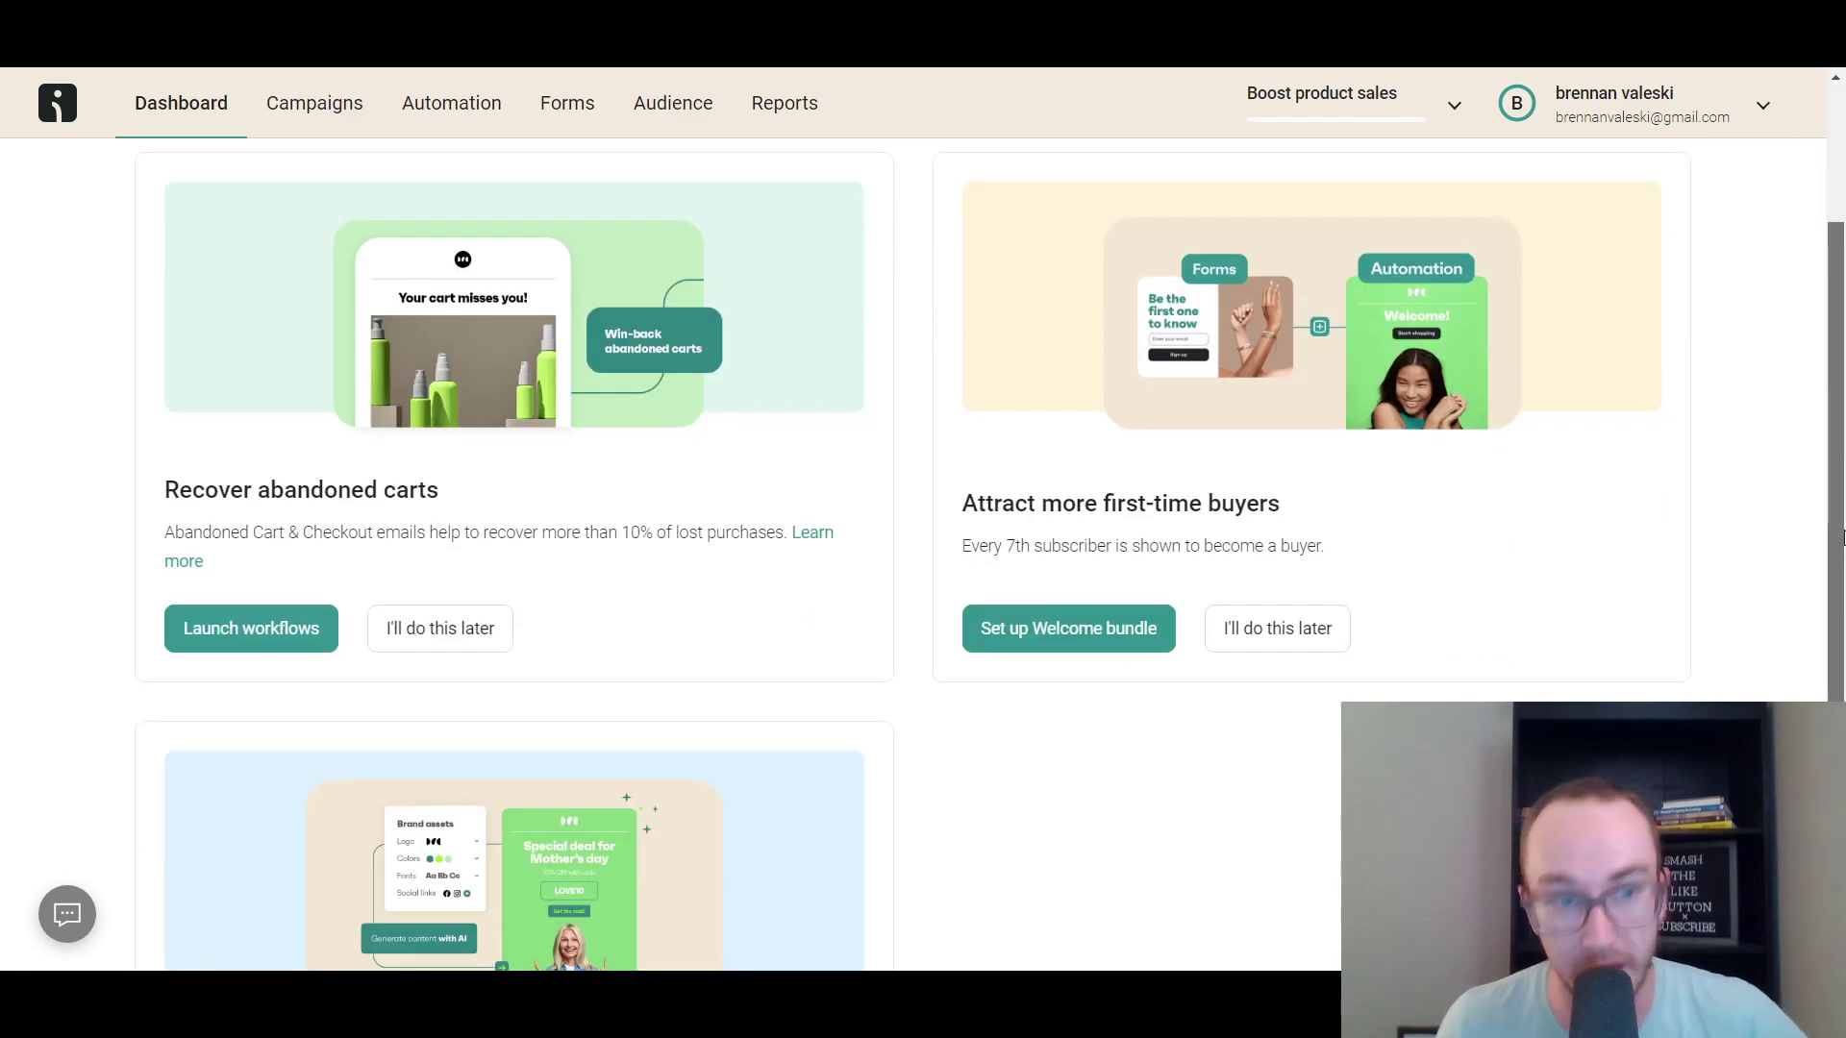
pyautogui.scroll(2, 1774, 429)
pyautogui.scroll(-5, 1595, 520)
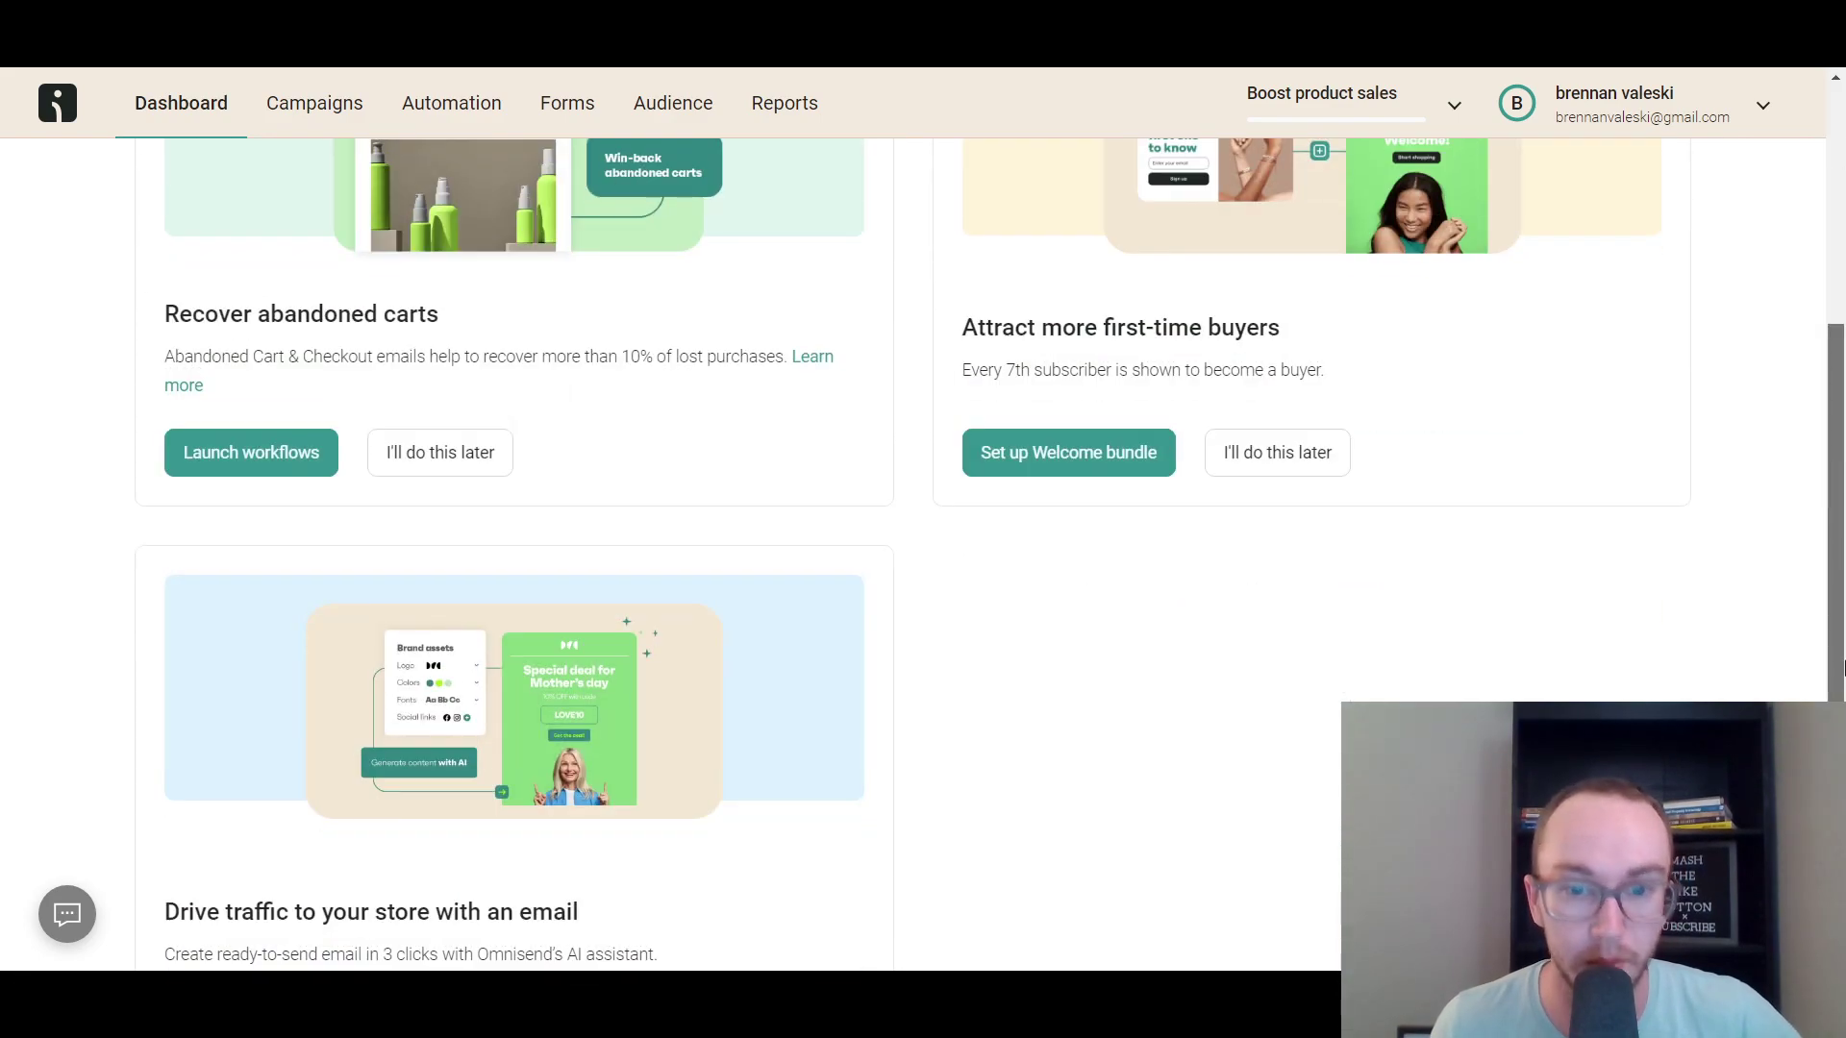
pyautogui.scroll(4, 421, 612)
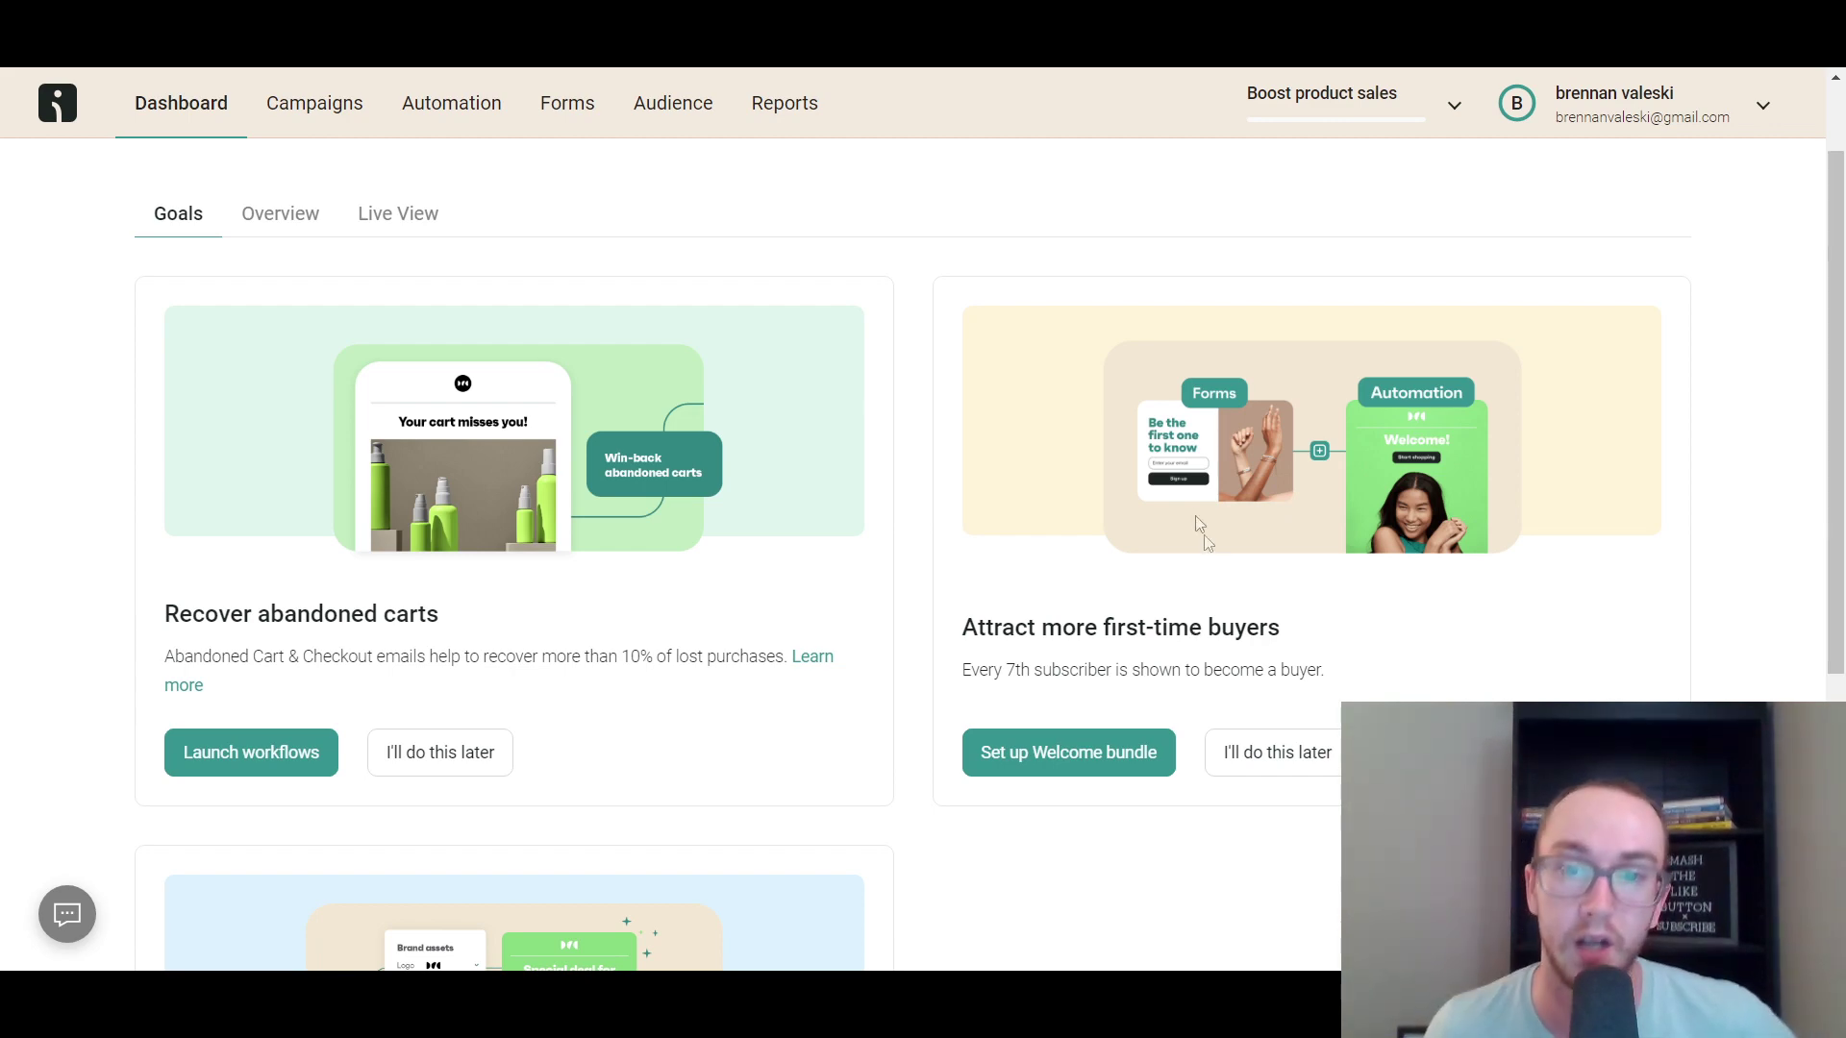
pyautogui.scroll(-5, 1189, 486)
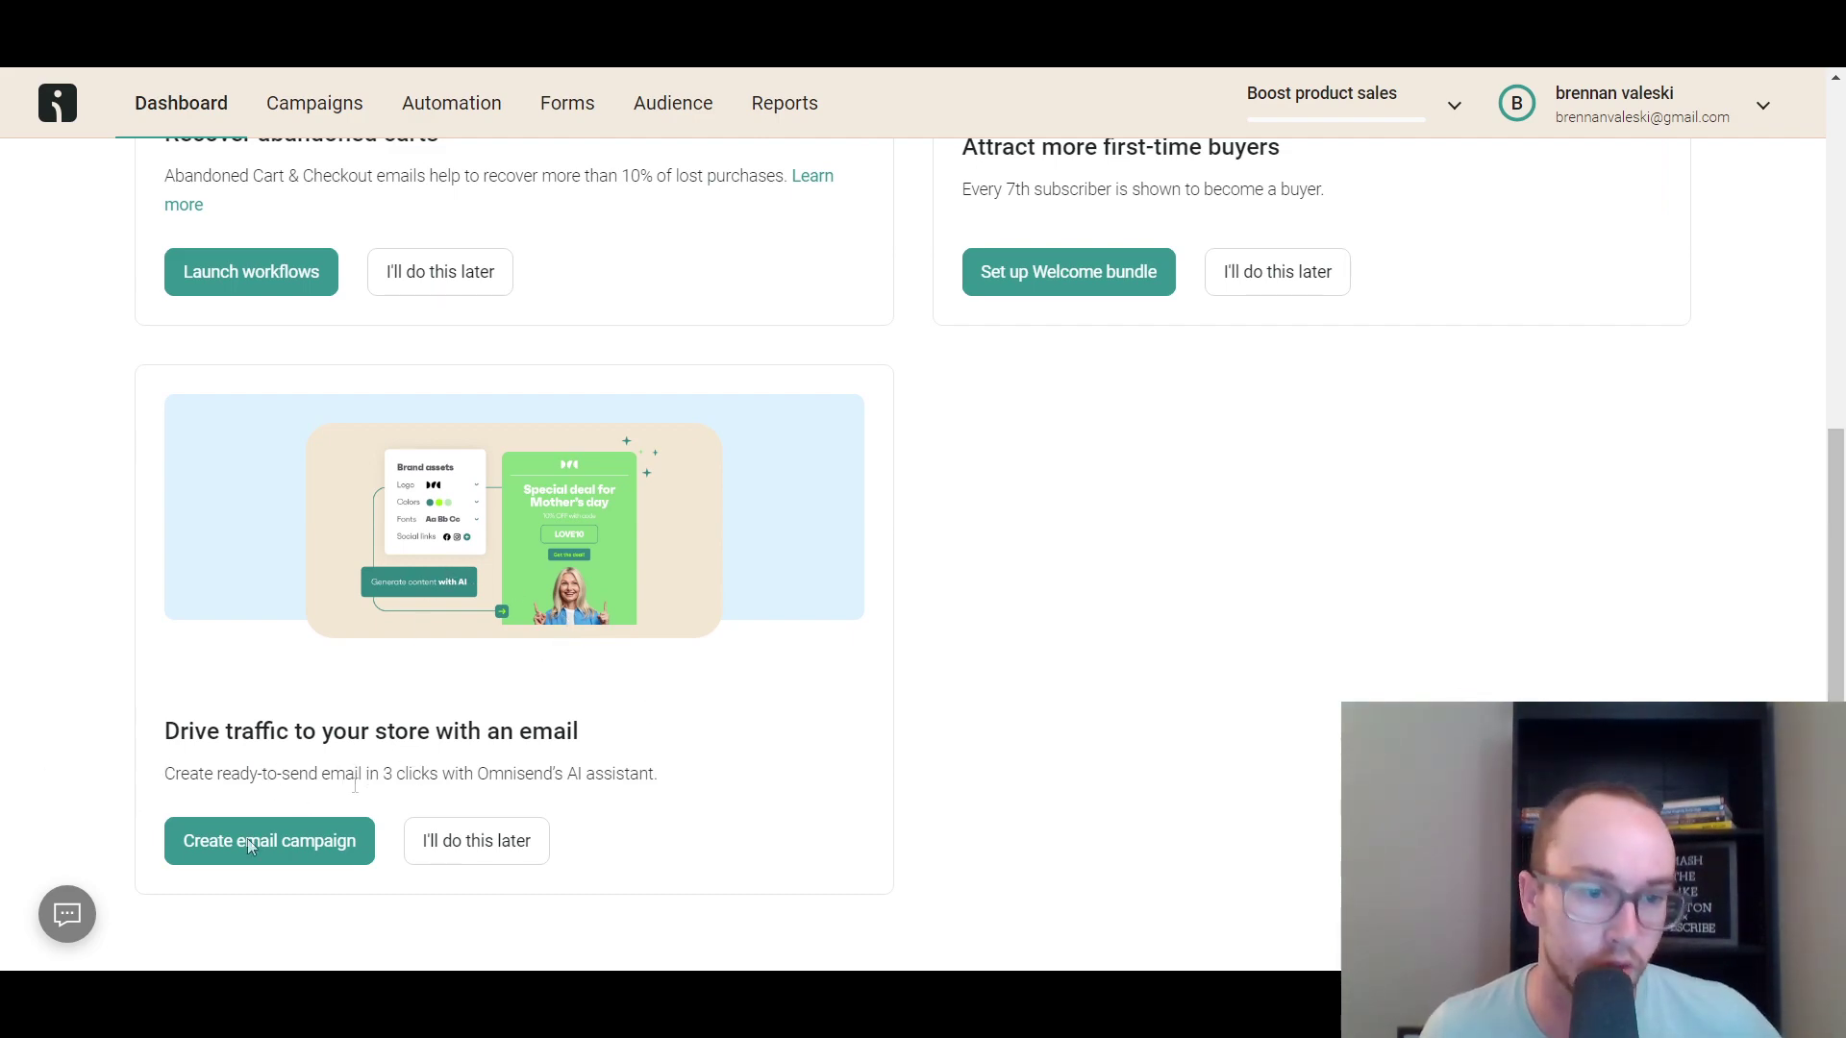
pyautogui.scroll(1, 712, 865)
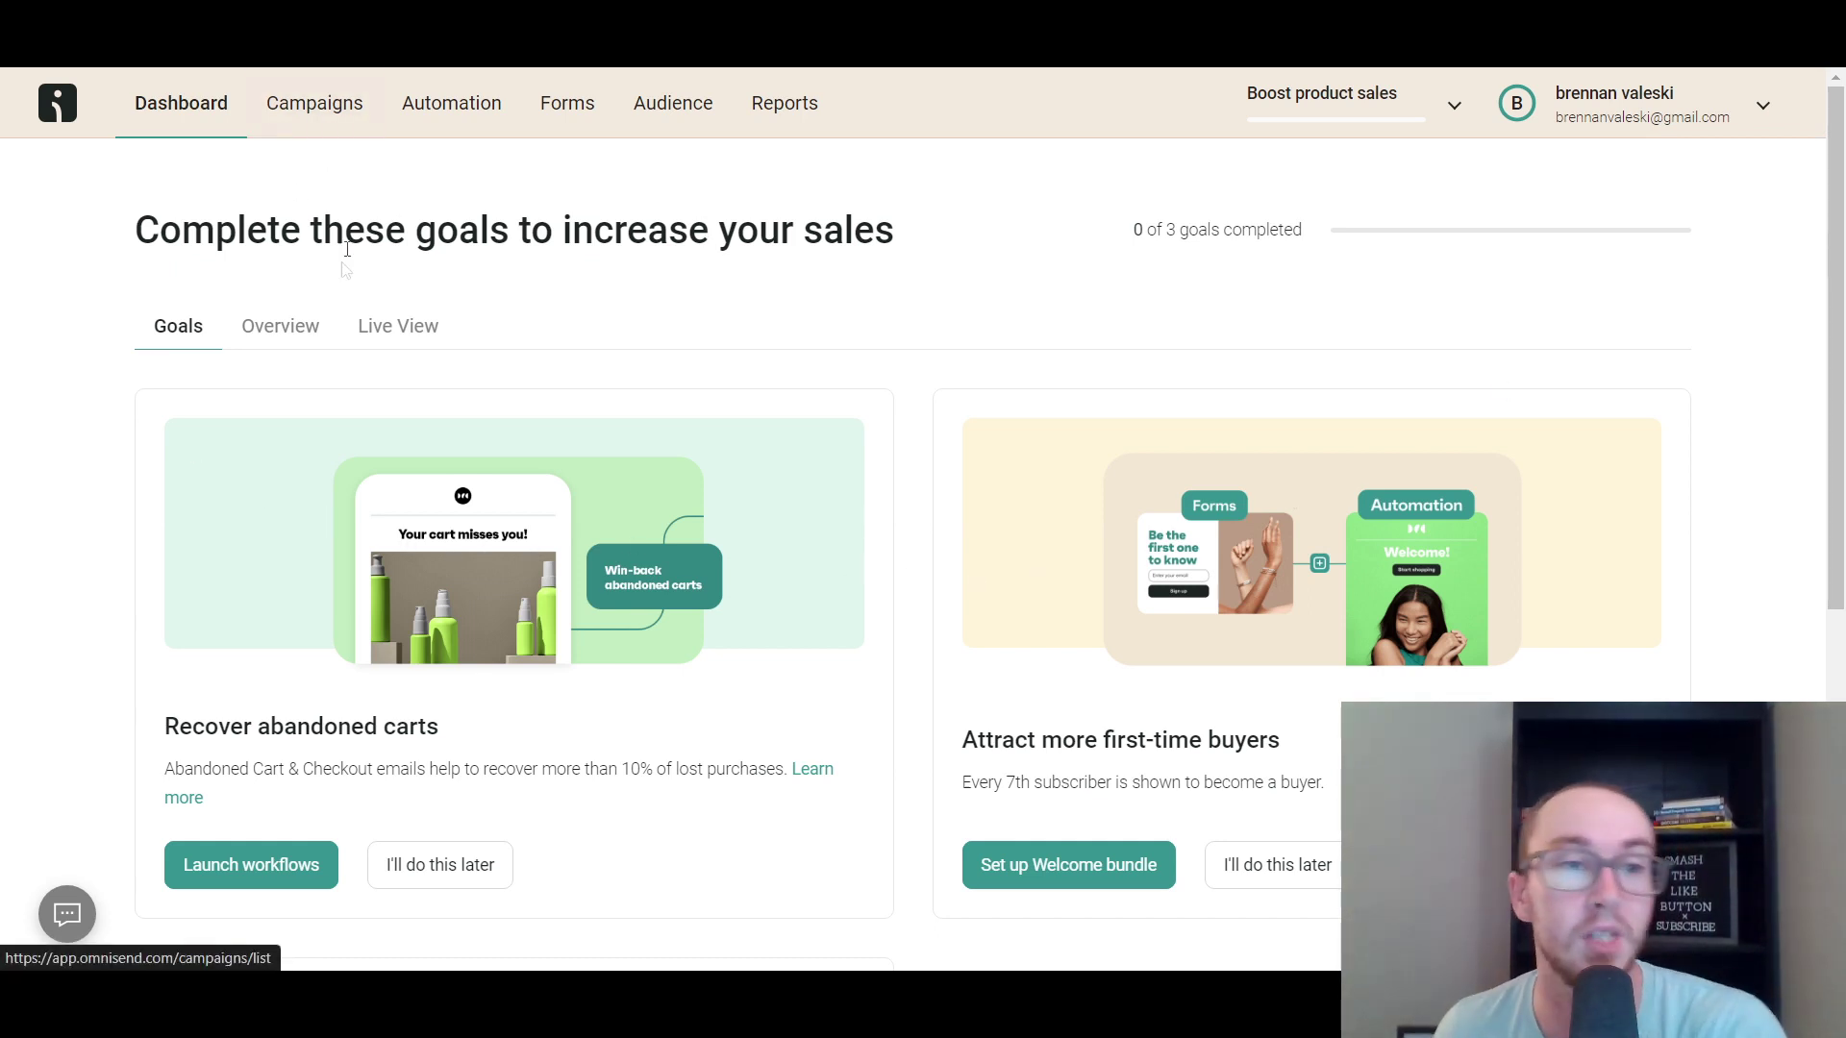
# Open the dashboard's overview and examine its sales performance and audience growth sections.
pyautogui.click(280, 325)
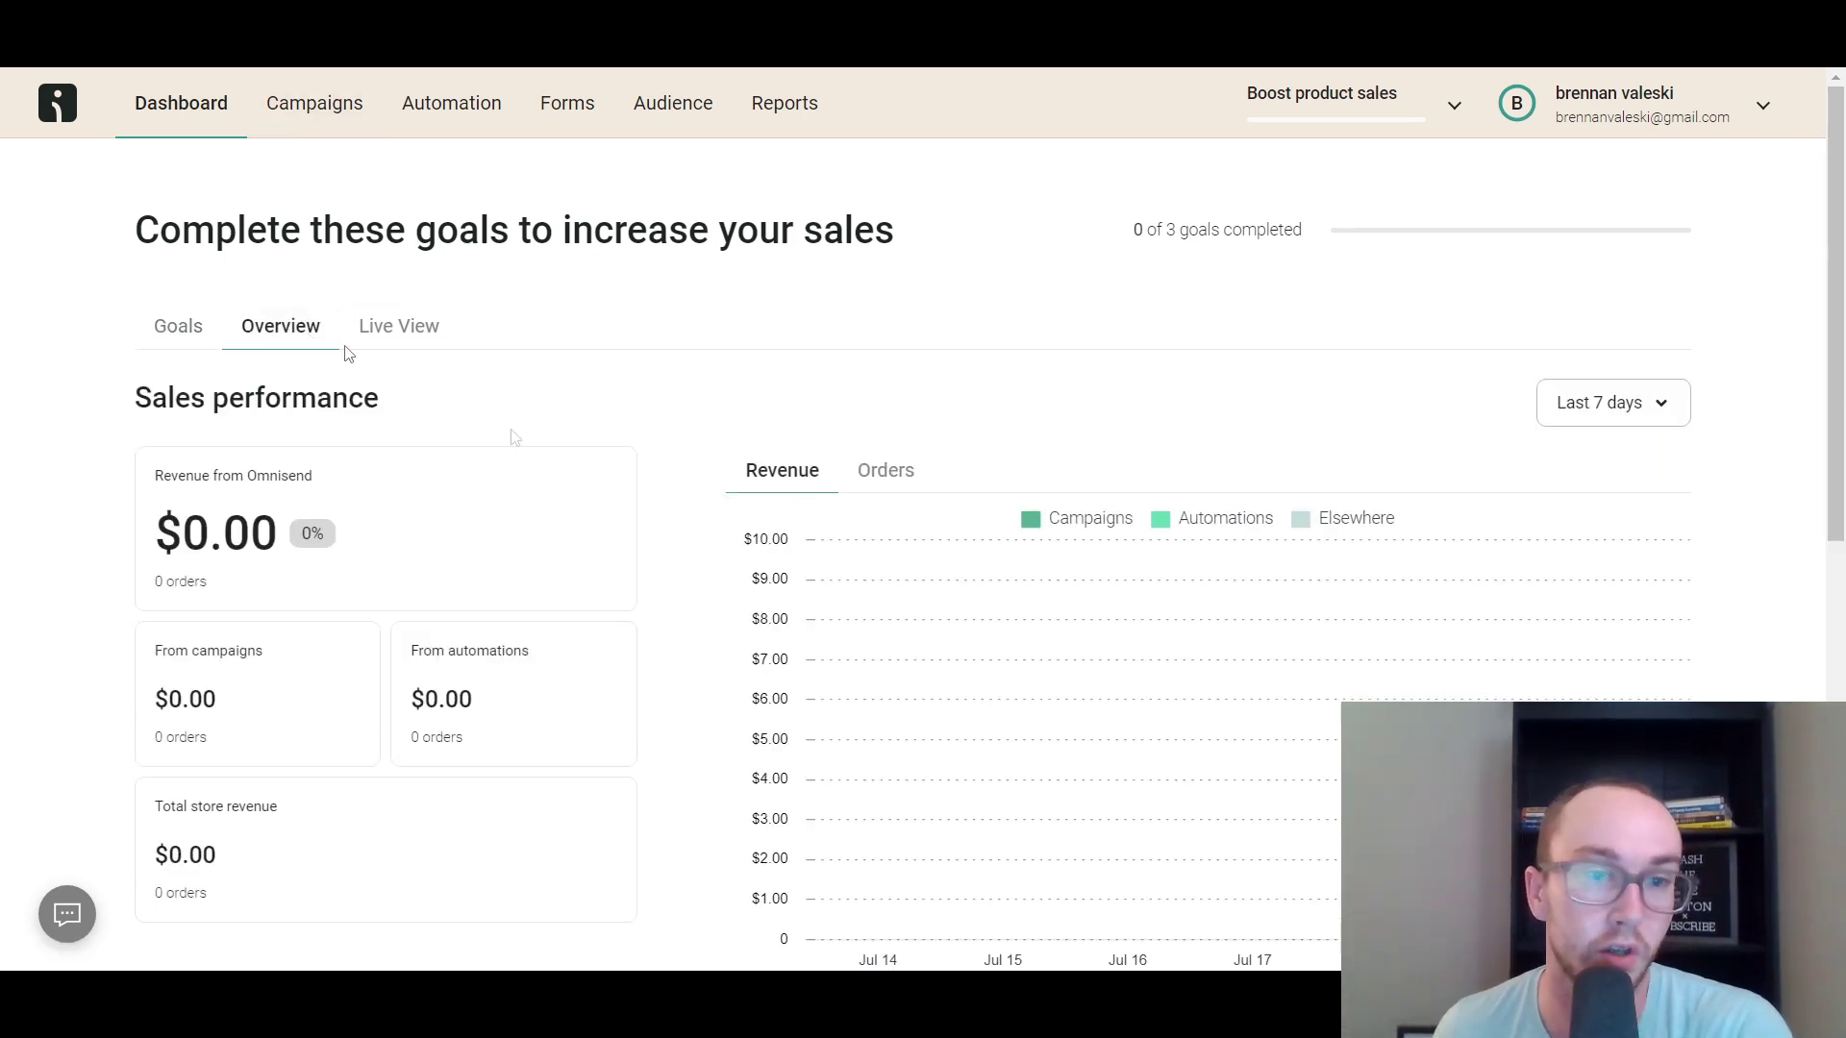
pyautogui.scroll(-5, 235, 484)
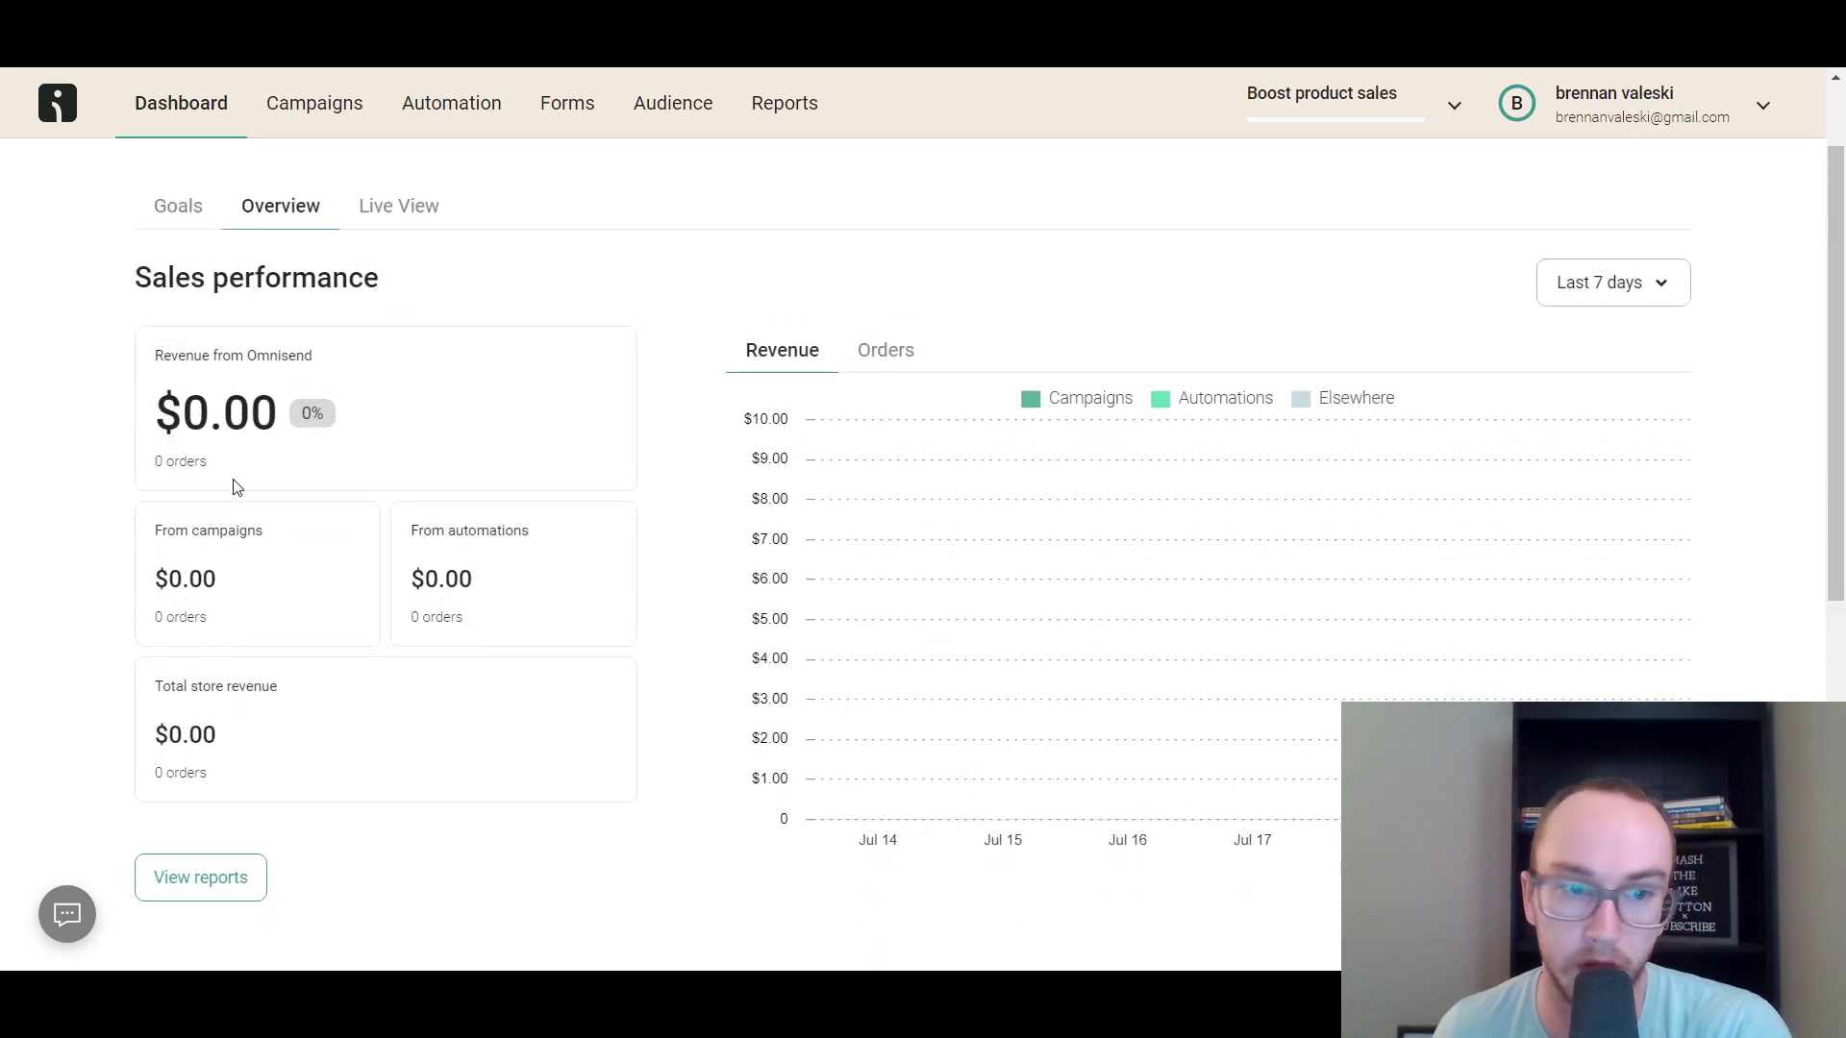
pyautogui.scroll(-2, 639, 640)
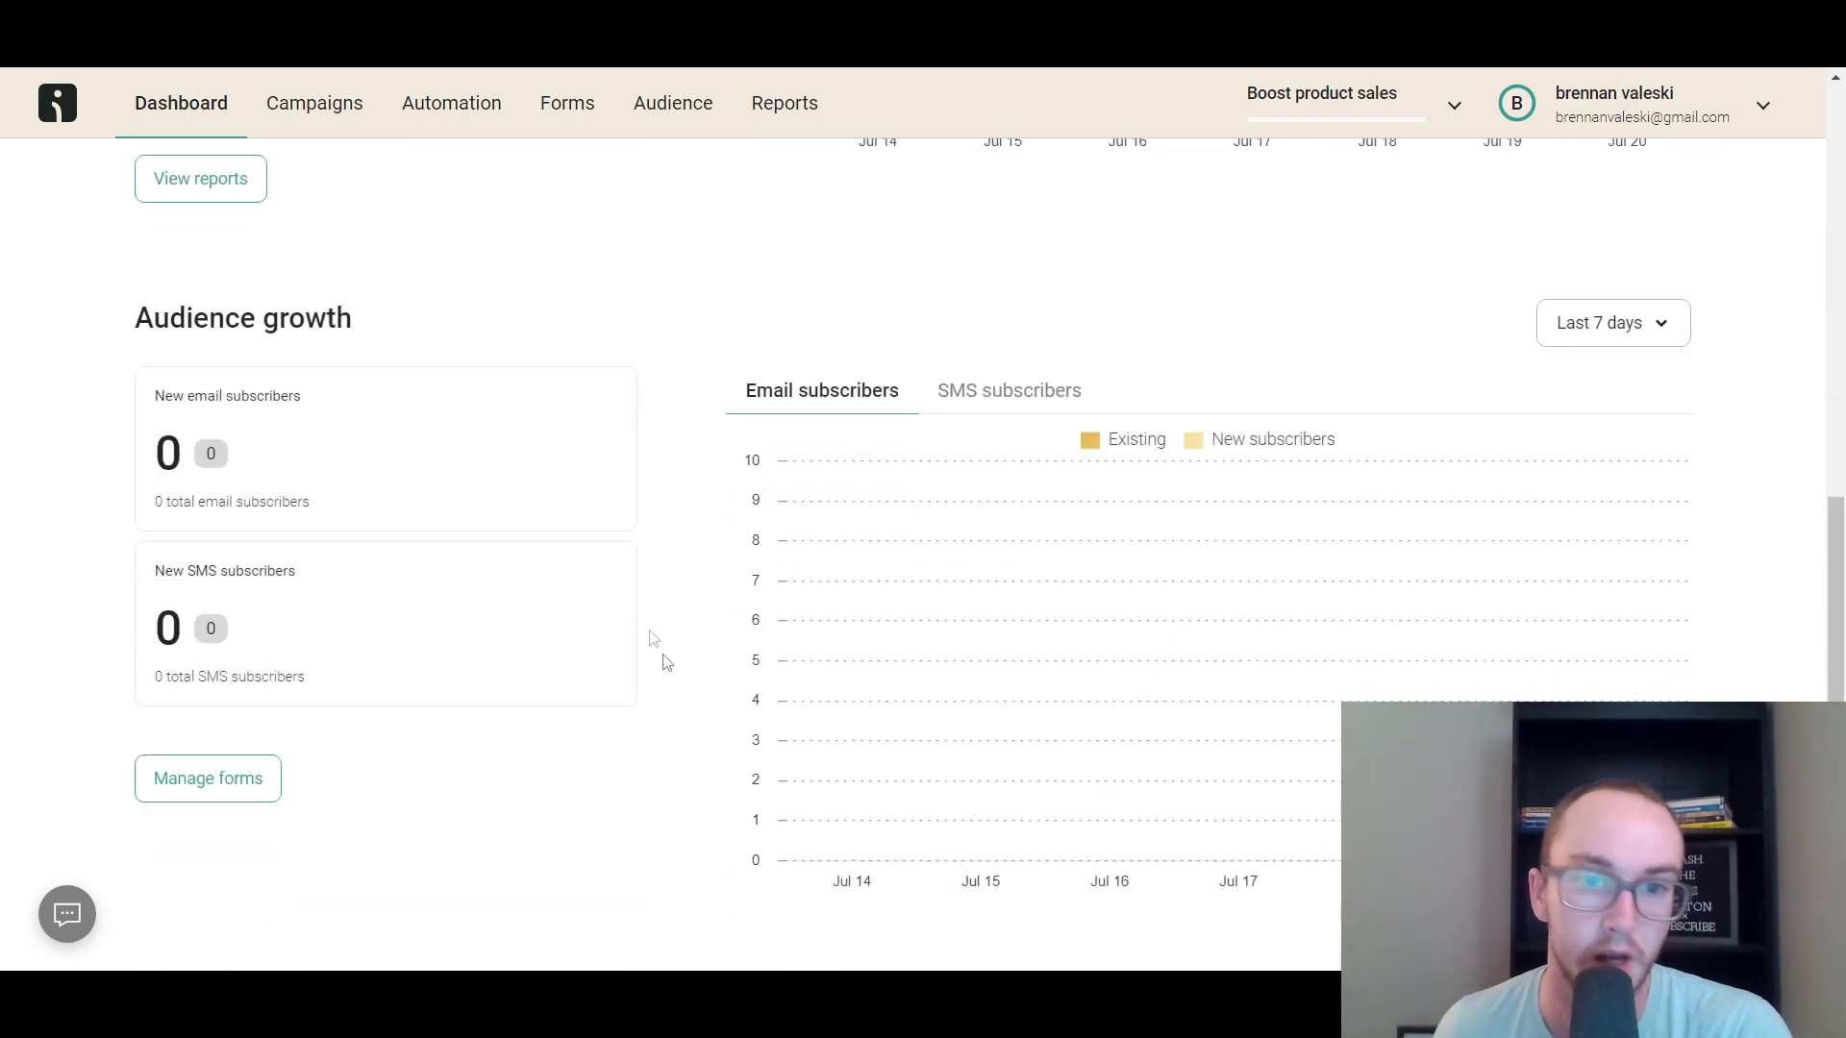
# Compare the SMS and email subscriber charts under audience growth and open the dashboard's live view of contact activity.
pyautogui.click(948, 392)
pyautogui.click(824, 391)
pyautogui.scroll(8, 692, 602)
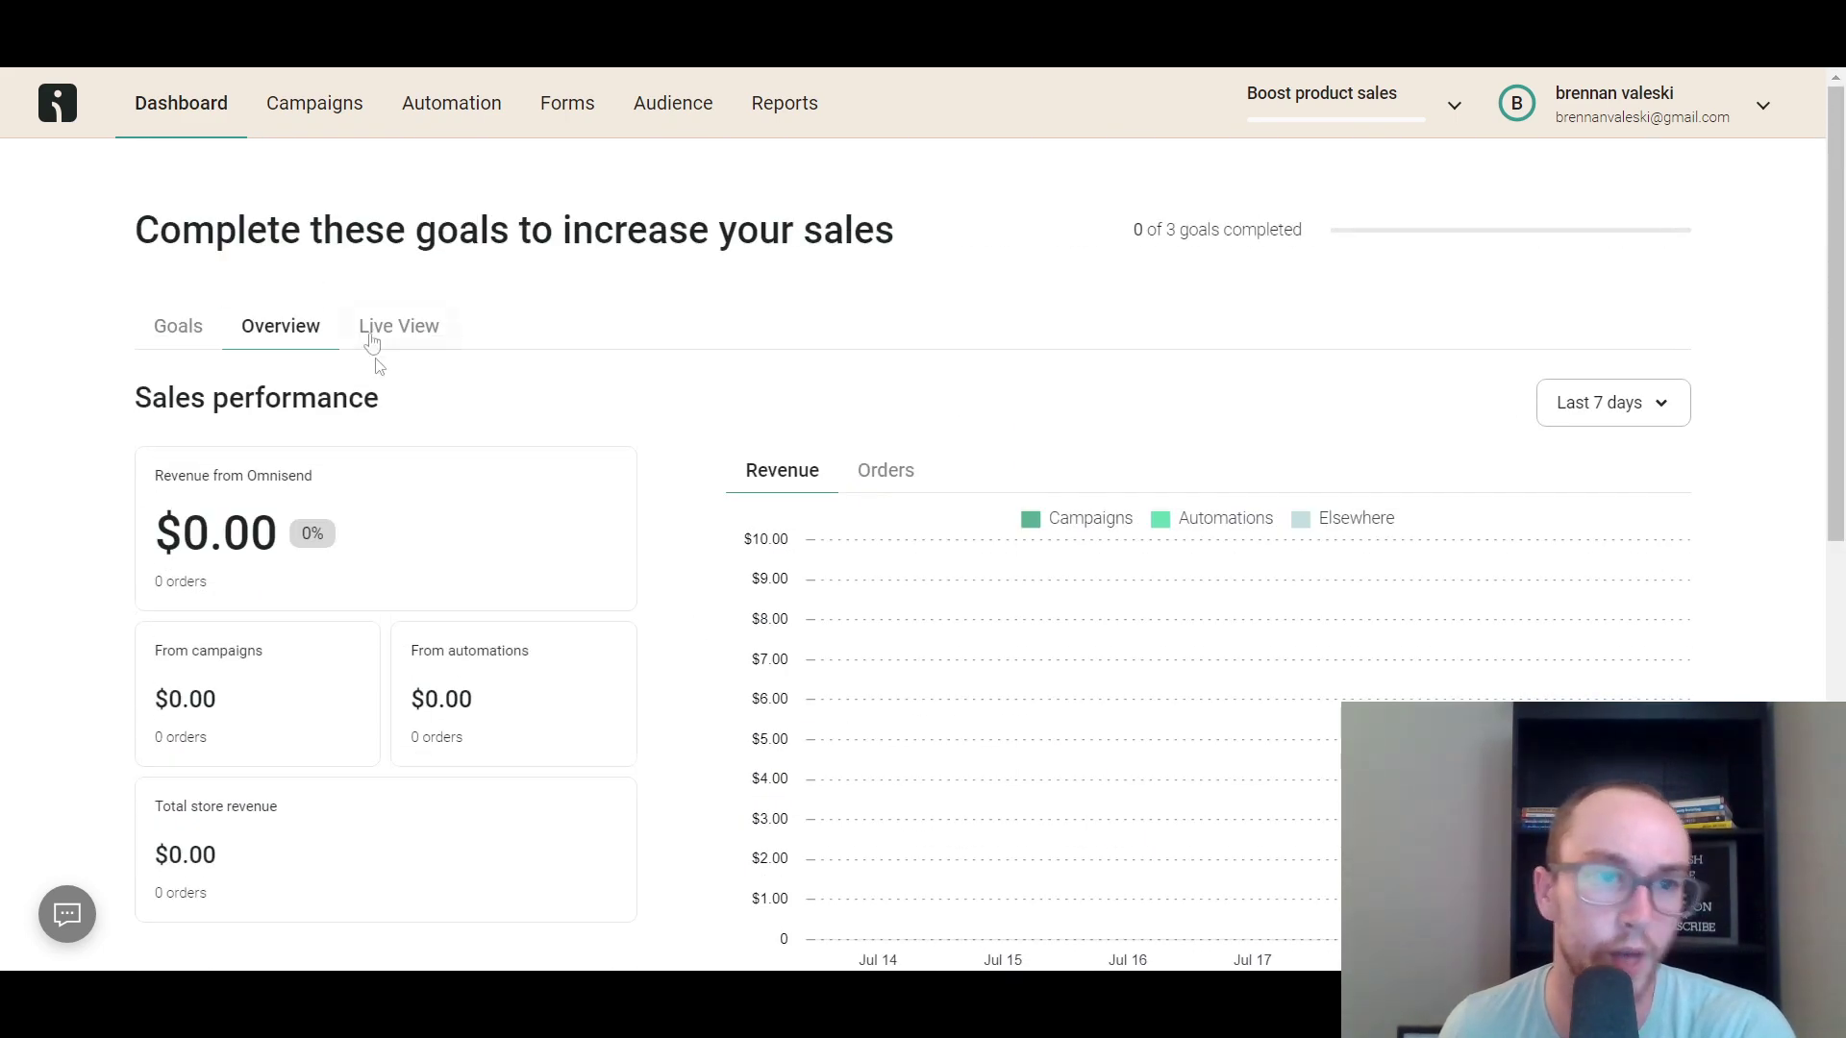
pyautogui.click(416, 331)
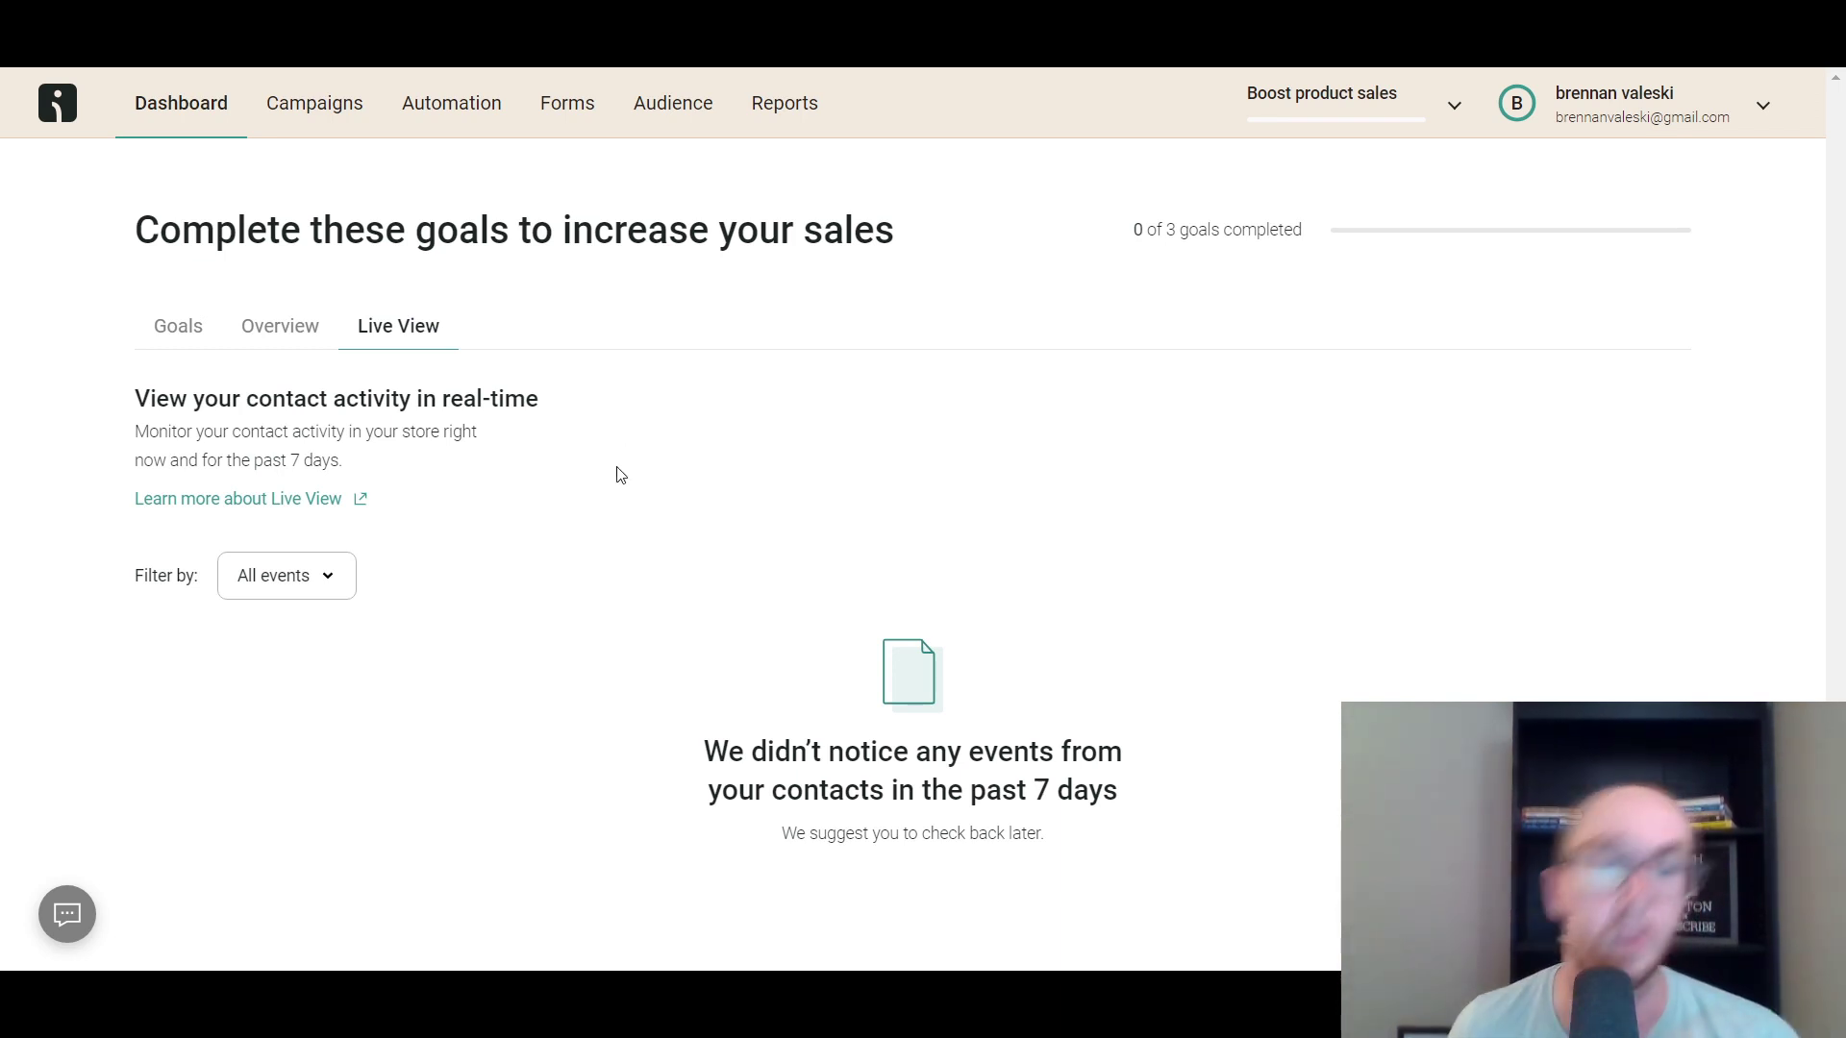
# Revisit the dashboard's overview and goals, examining the sales performance and audience growth sections.
pyautogui.click(326, 338)
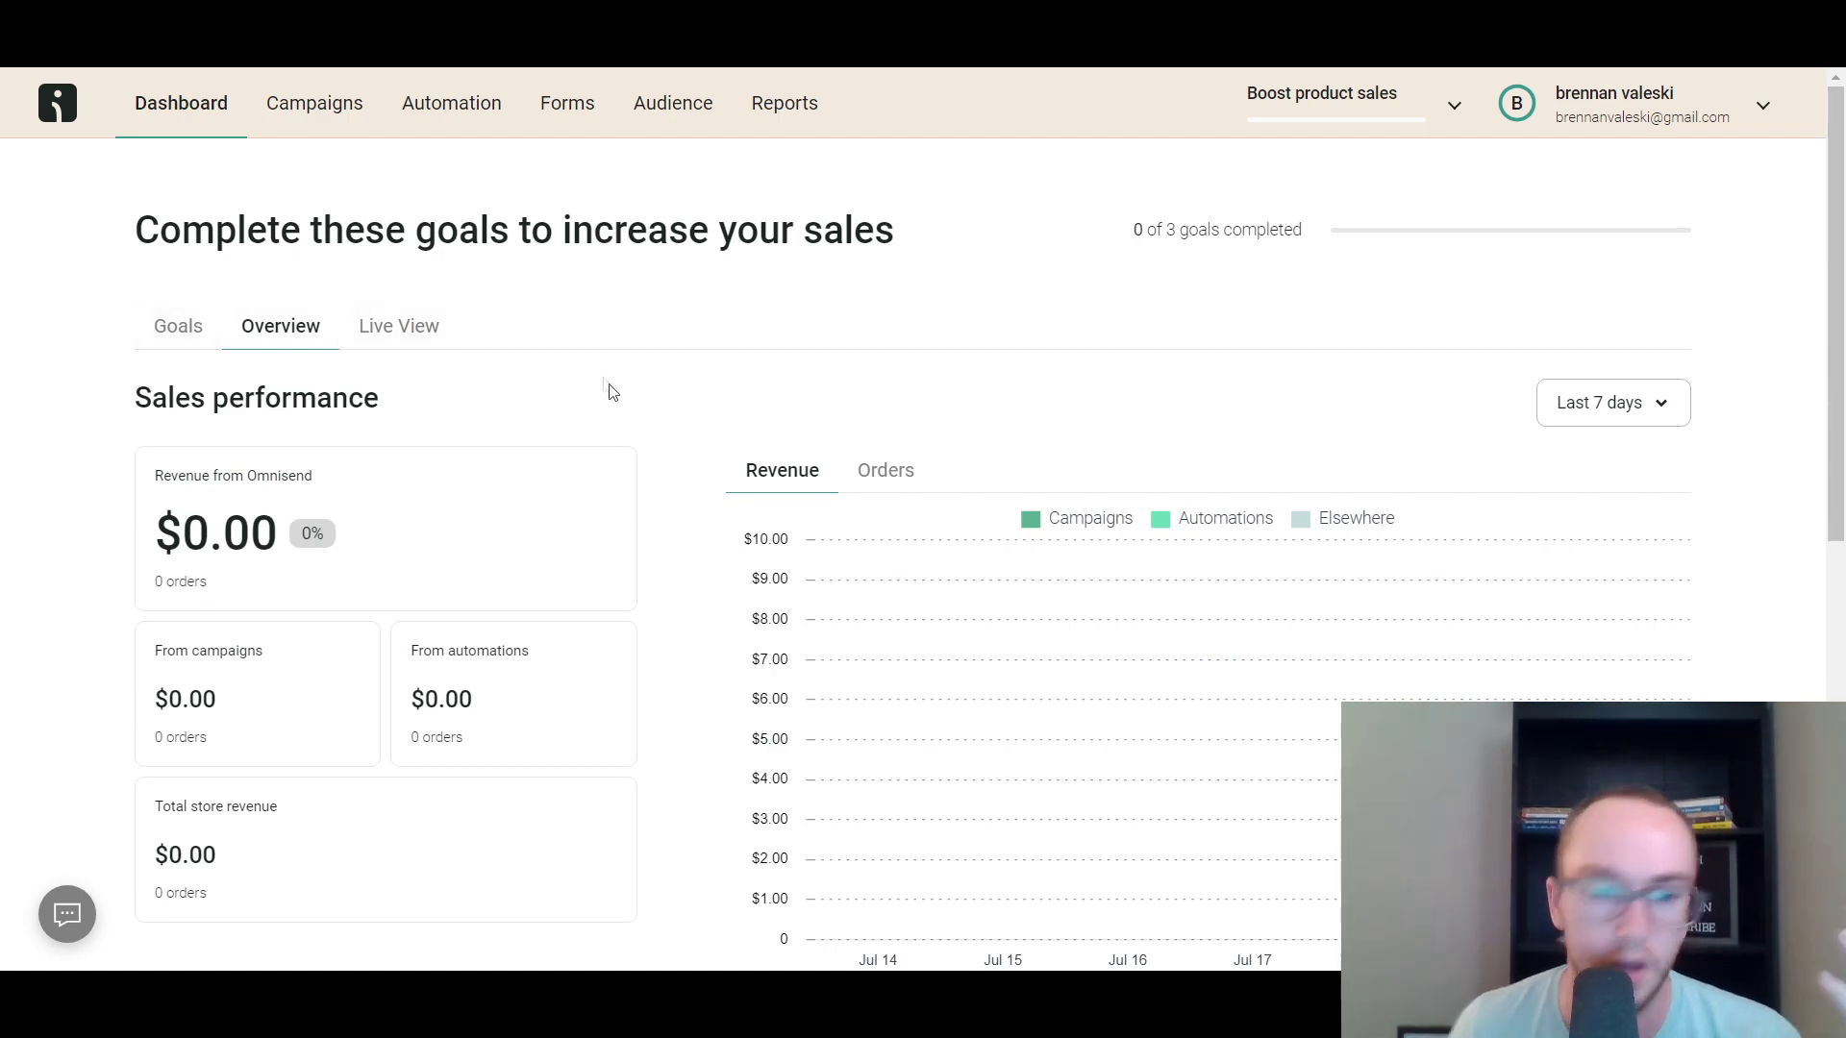
pyautogui.scroll(-7, 659, 589)
pyautogui.scroll(8, 667, 614)
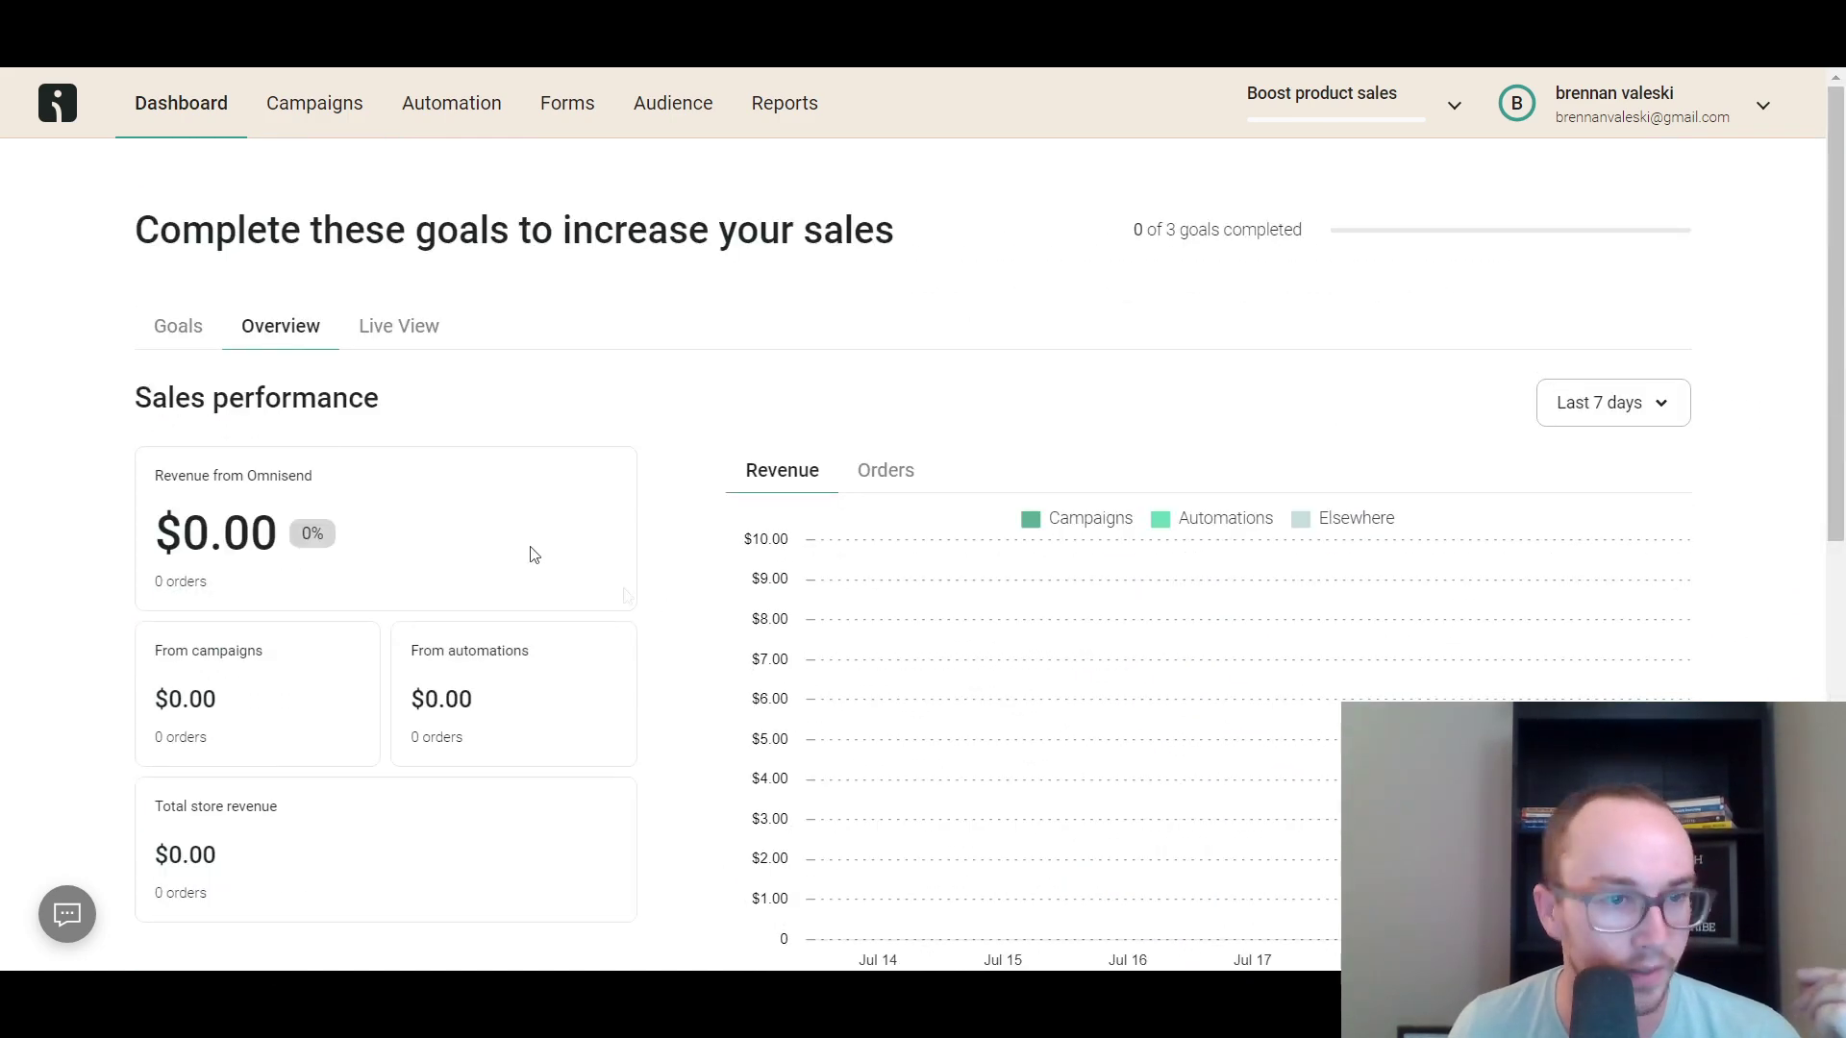
pyautogui.click(171, 323)
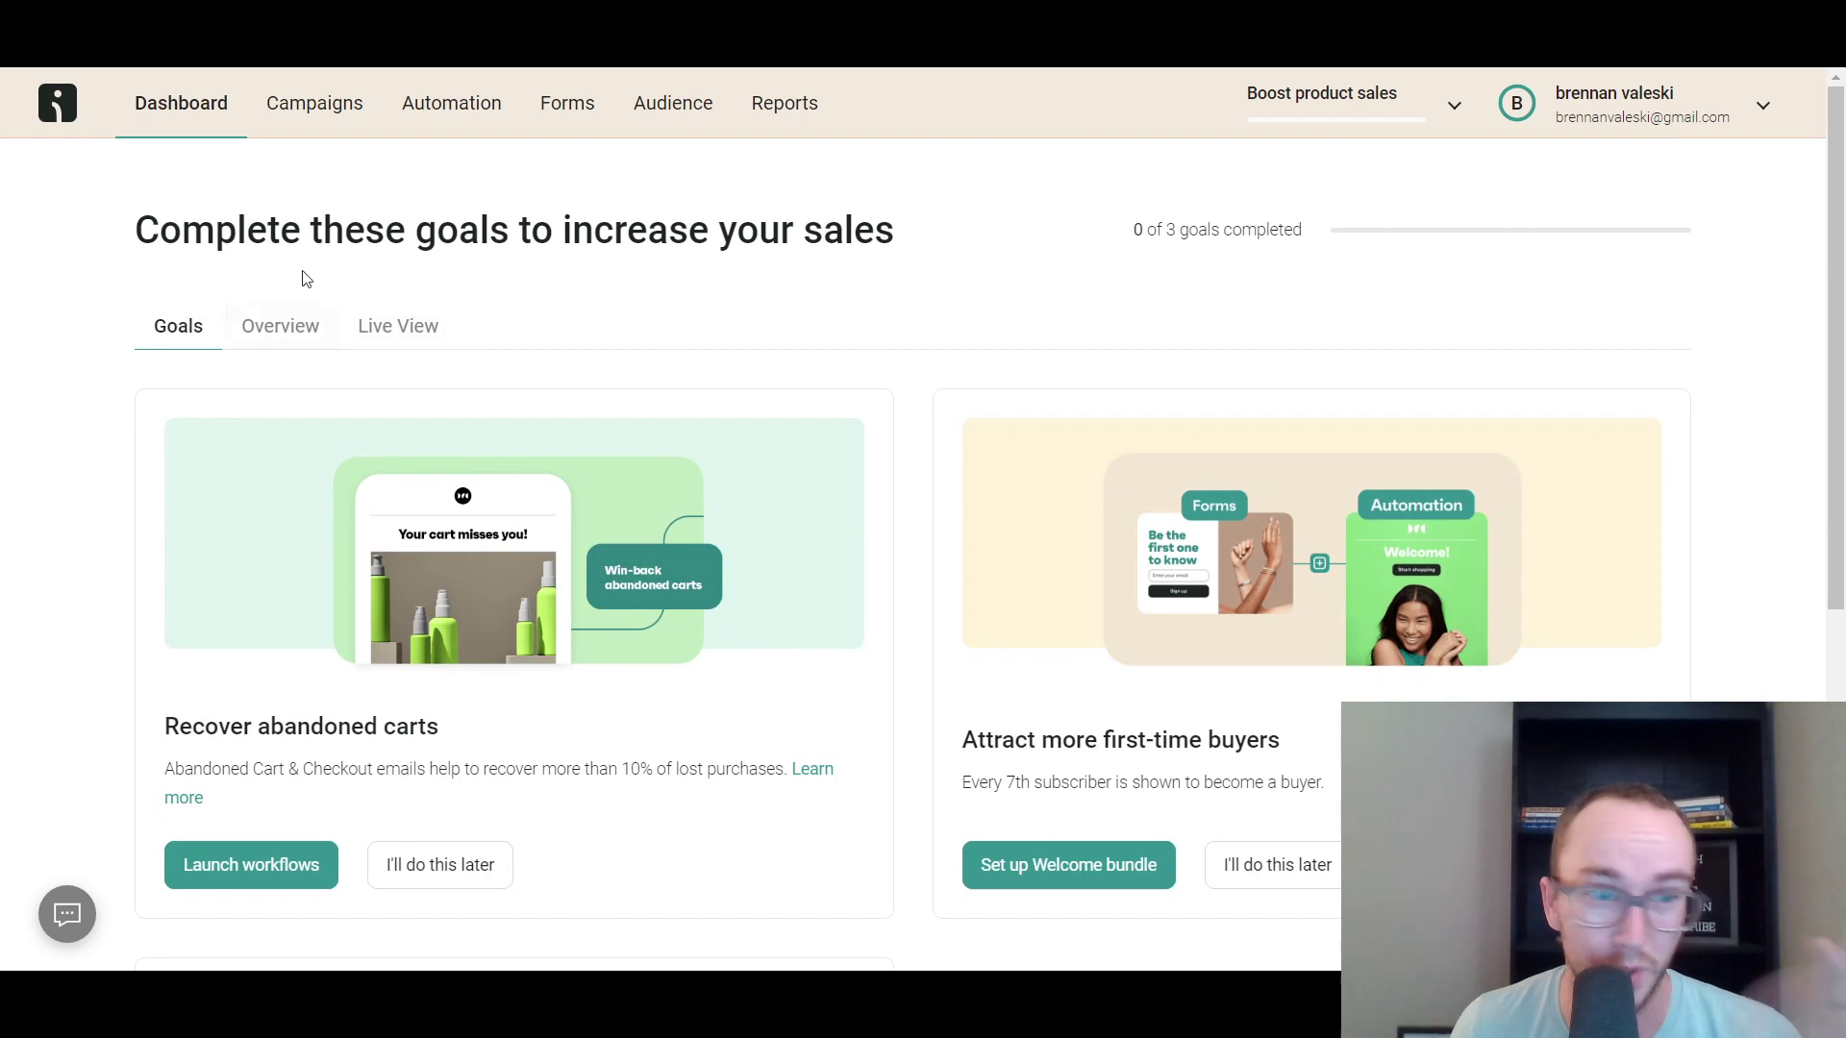
pyautogui.click(293, 330)
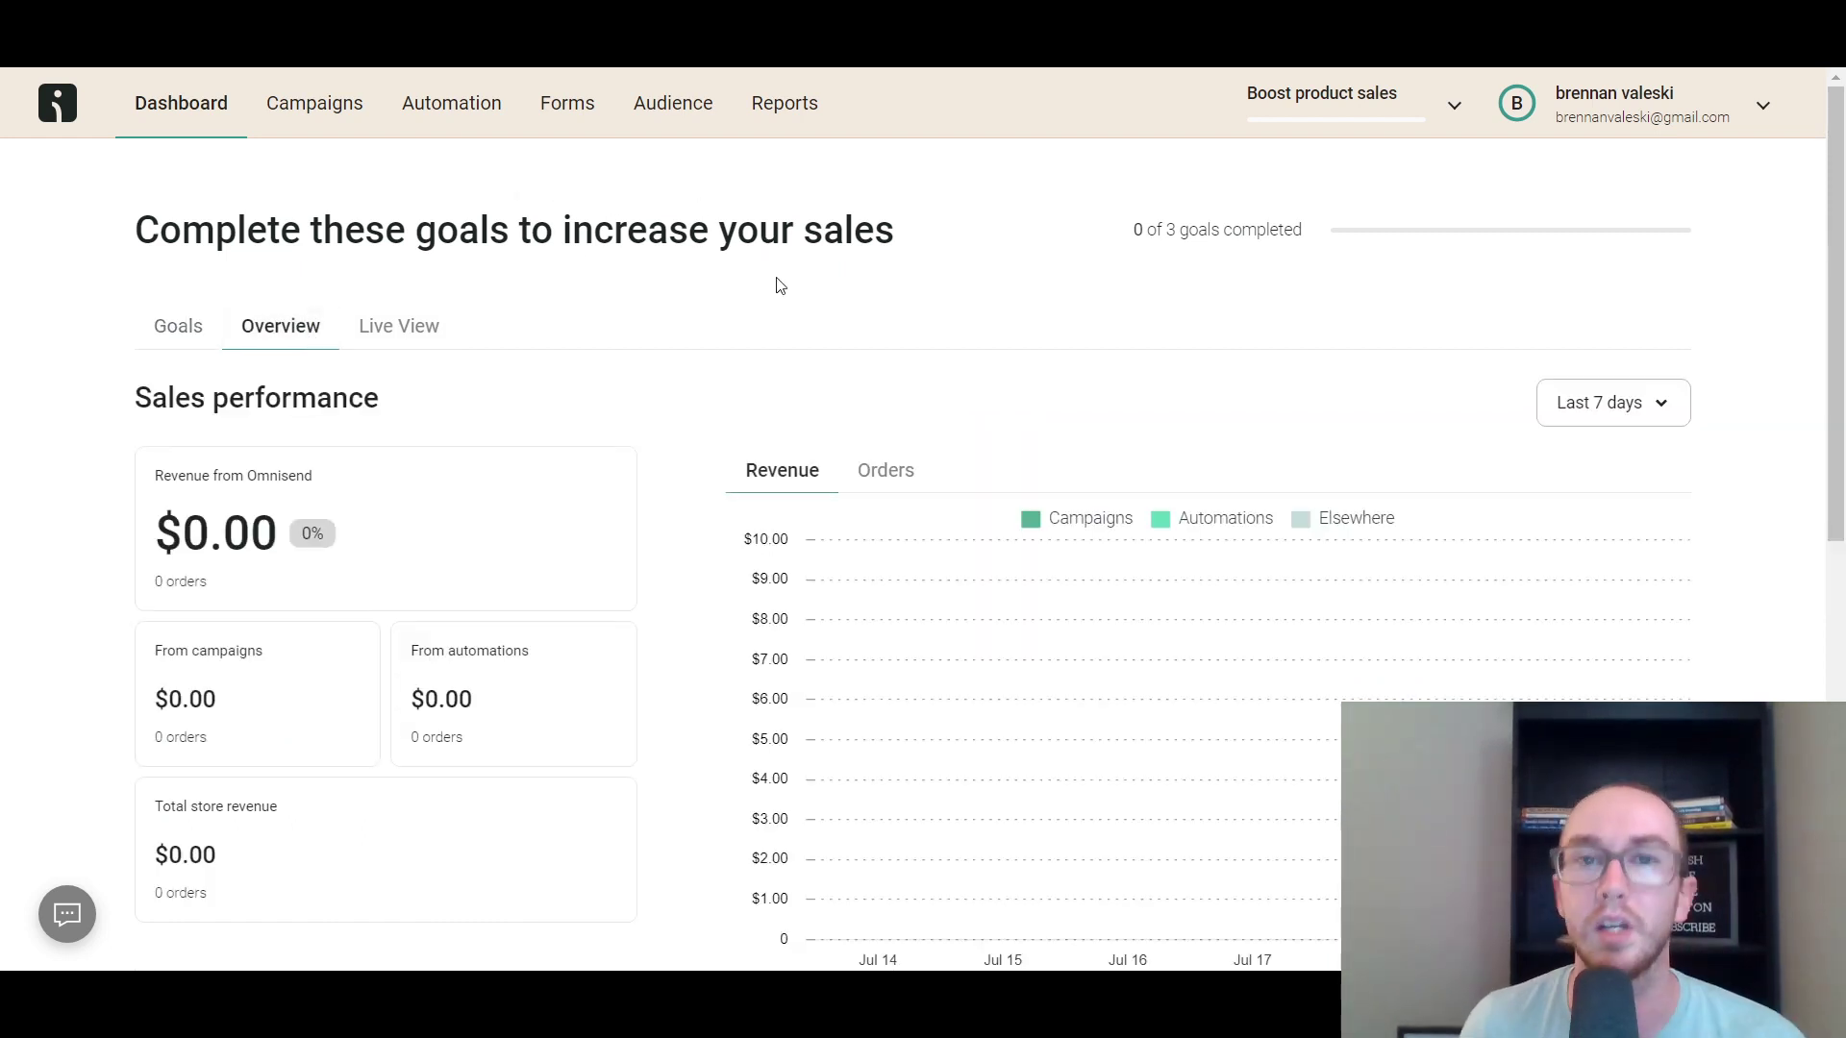
pyautogui.scroll(-9, 742, 515)
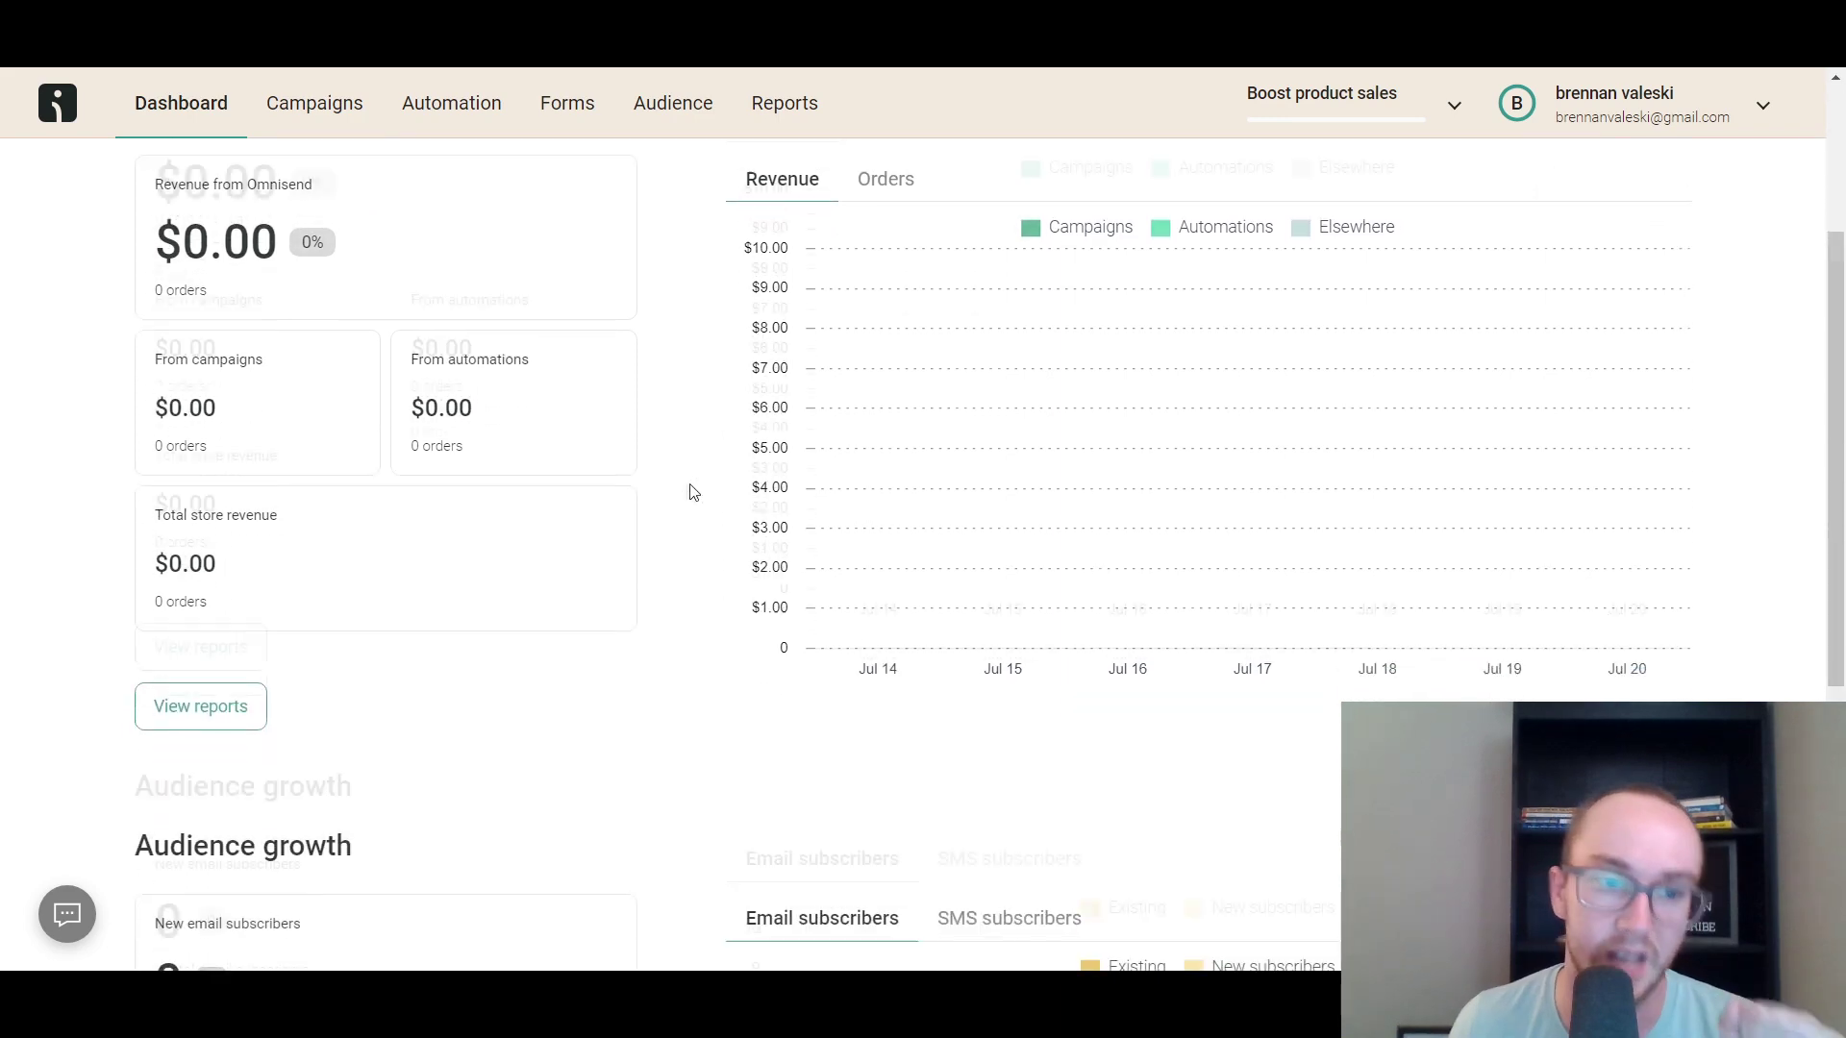
pyautogui.scroll(9, 606, 482)
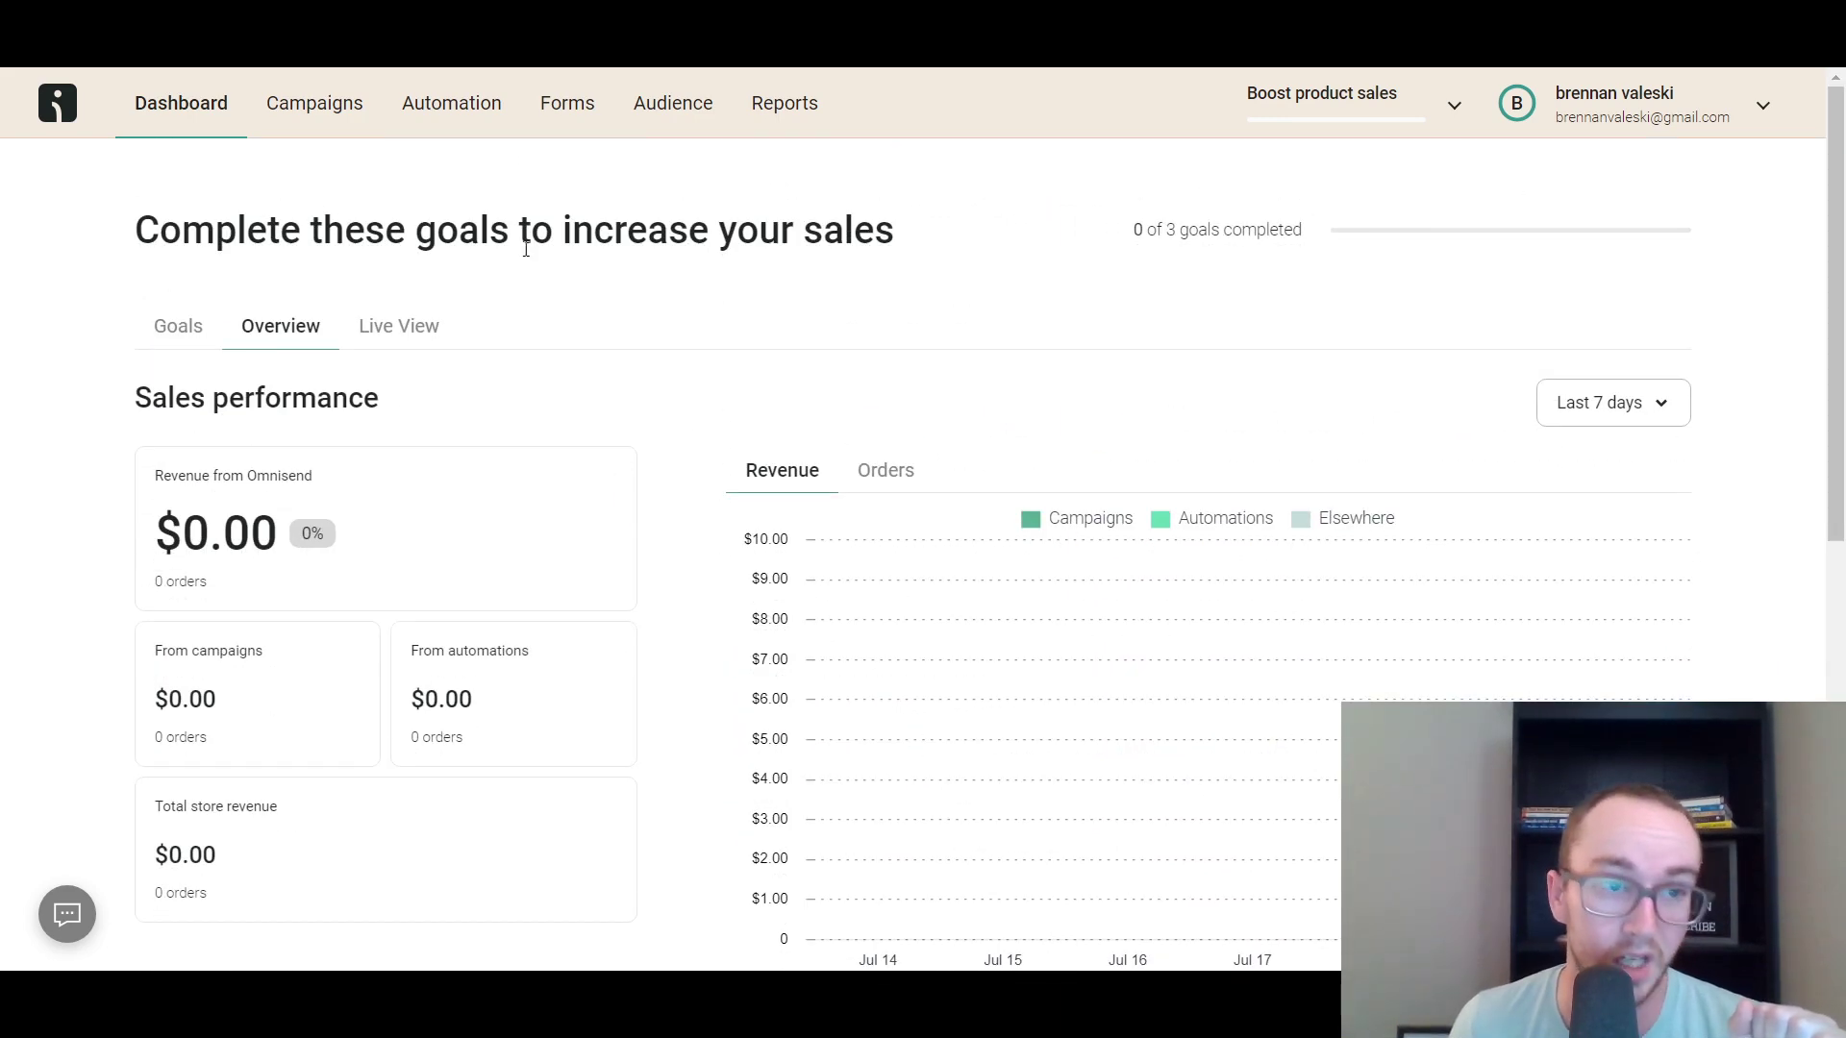
pyautogui.click(178, 332)
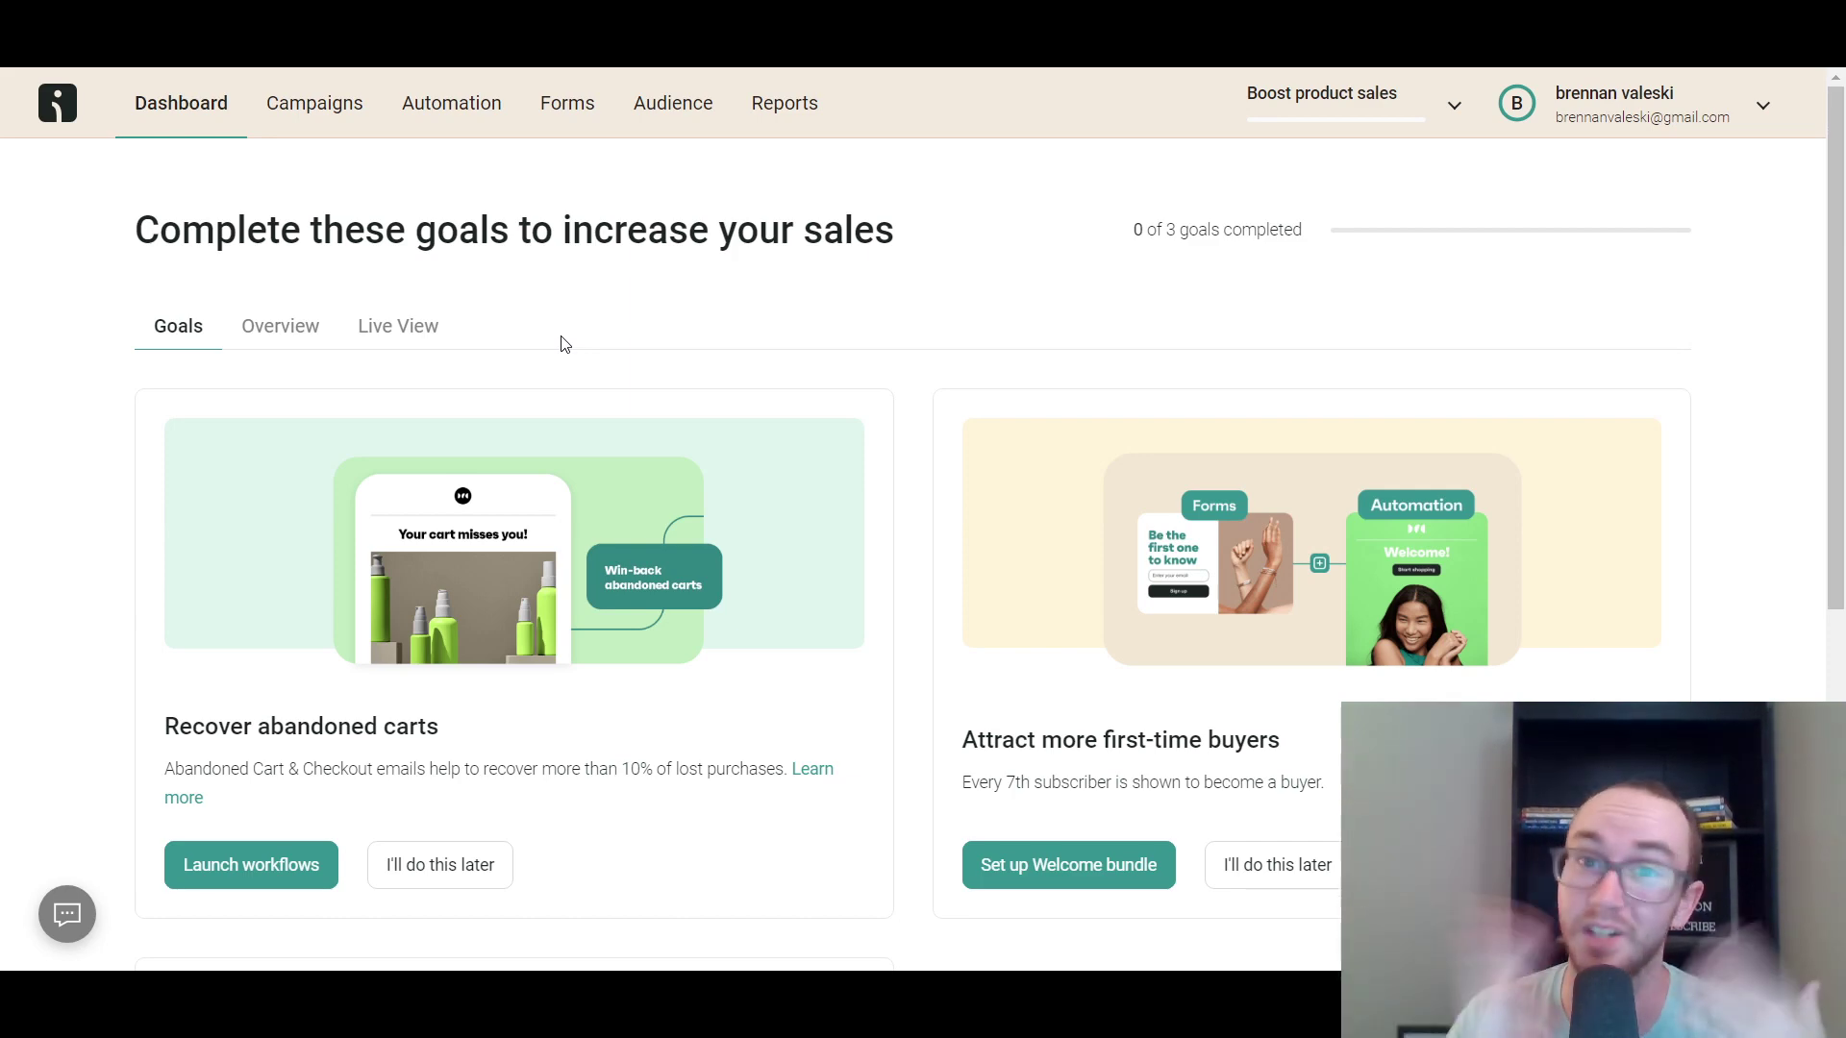
pyautogui.click(292, 347)
pyautogui.scroll(-5, 692, 413)
pyautogui.scroll(-3, 673, 476)
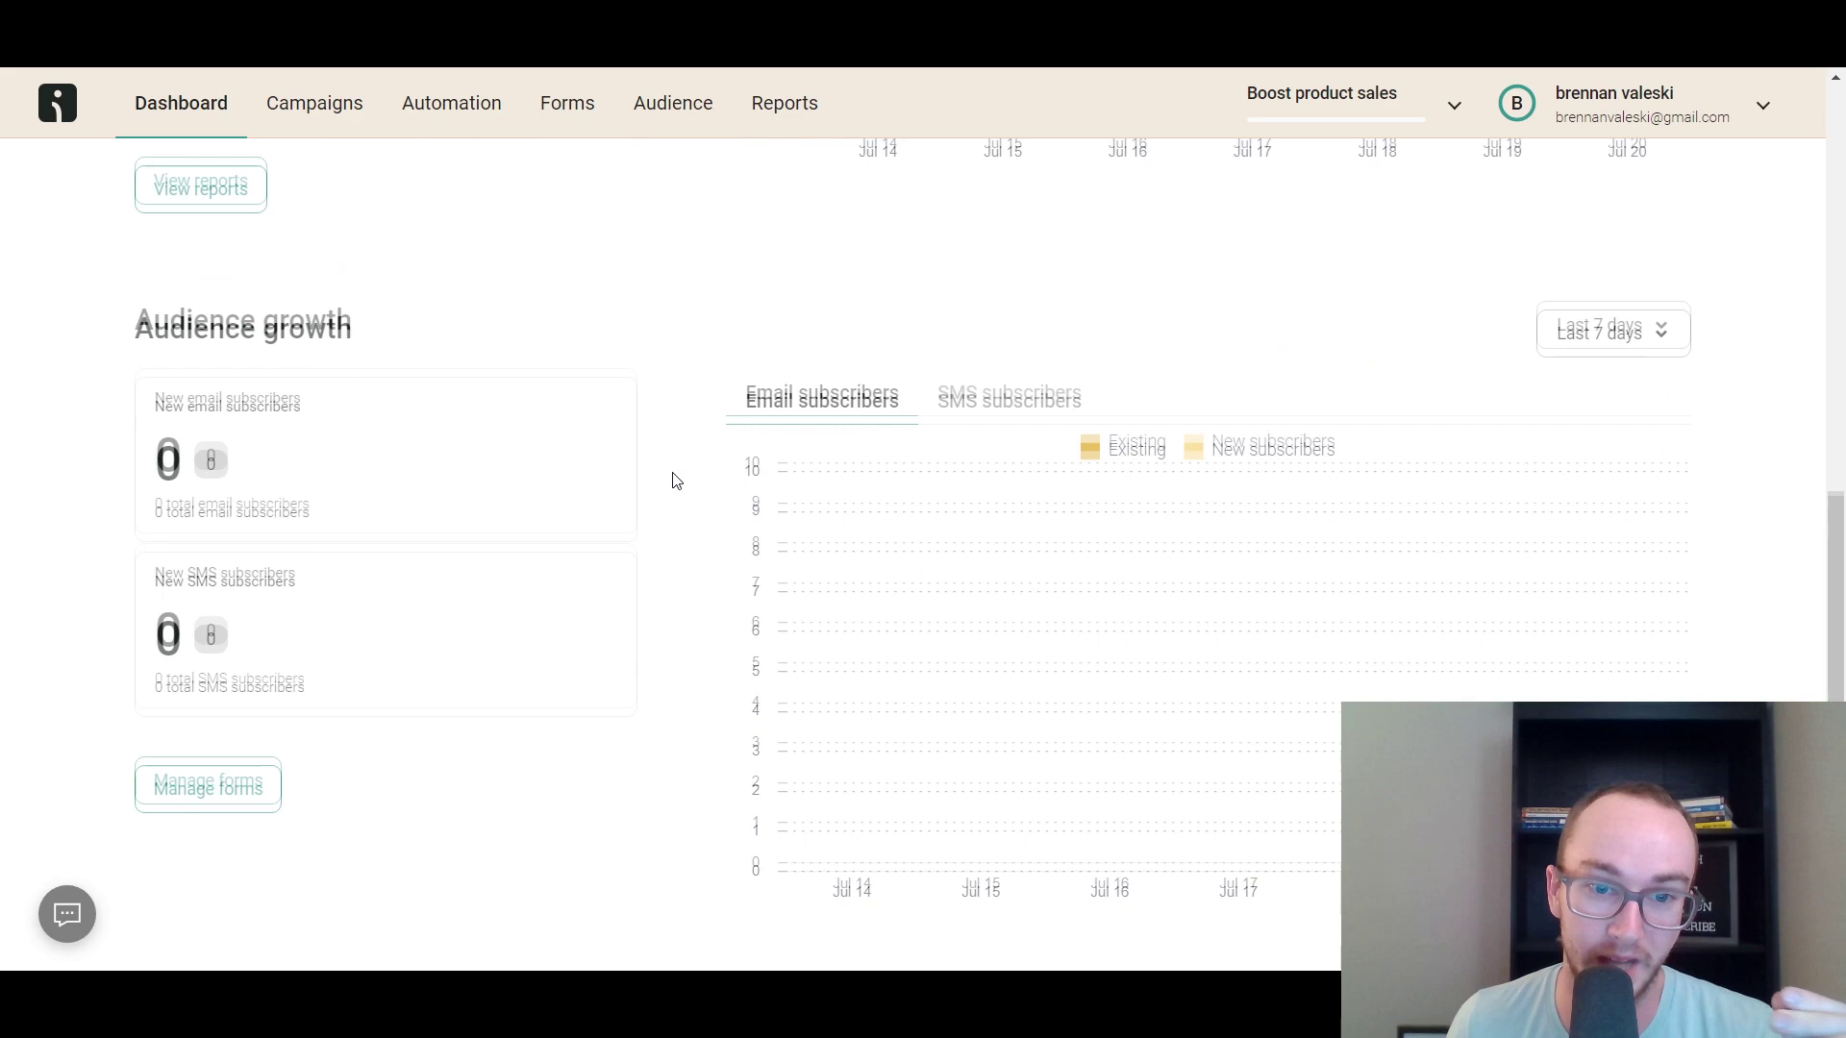
pyautogui.scroll(10, 673, 476)
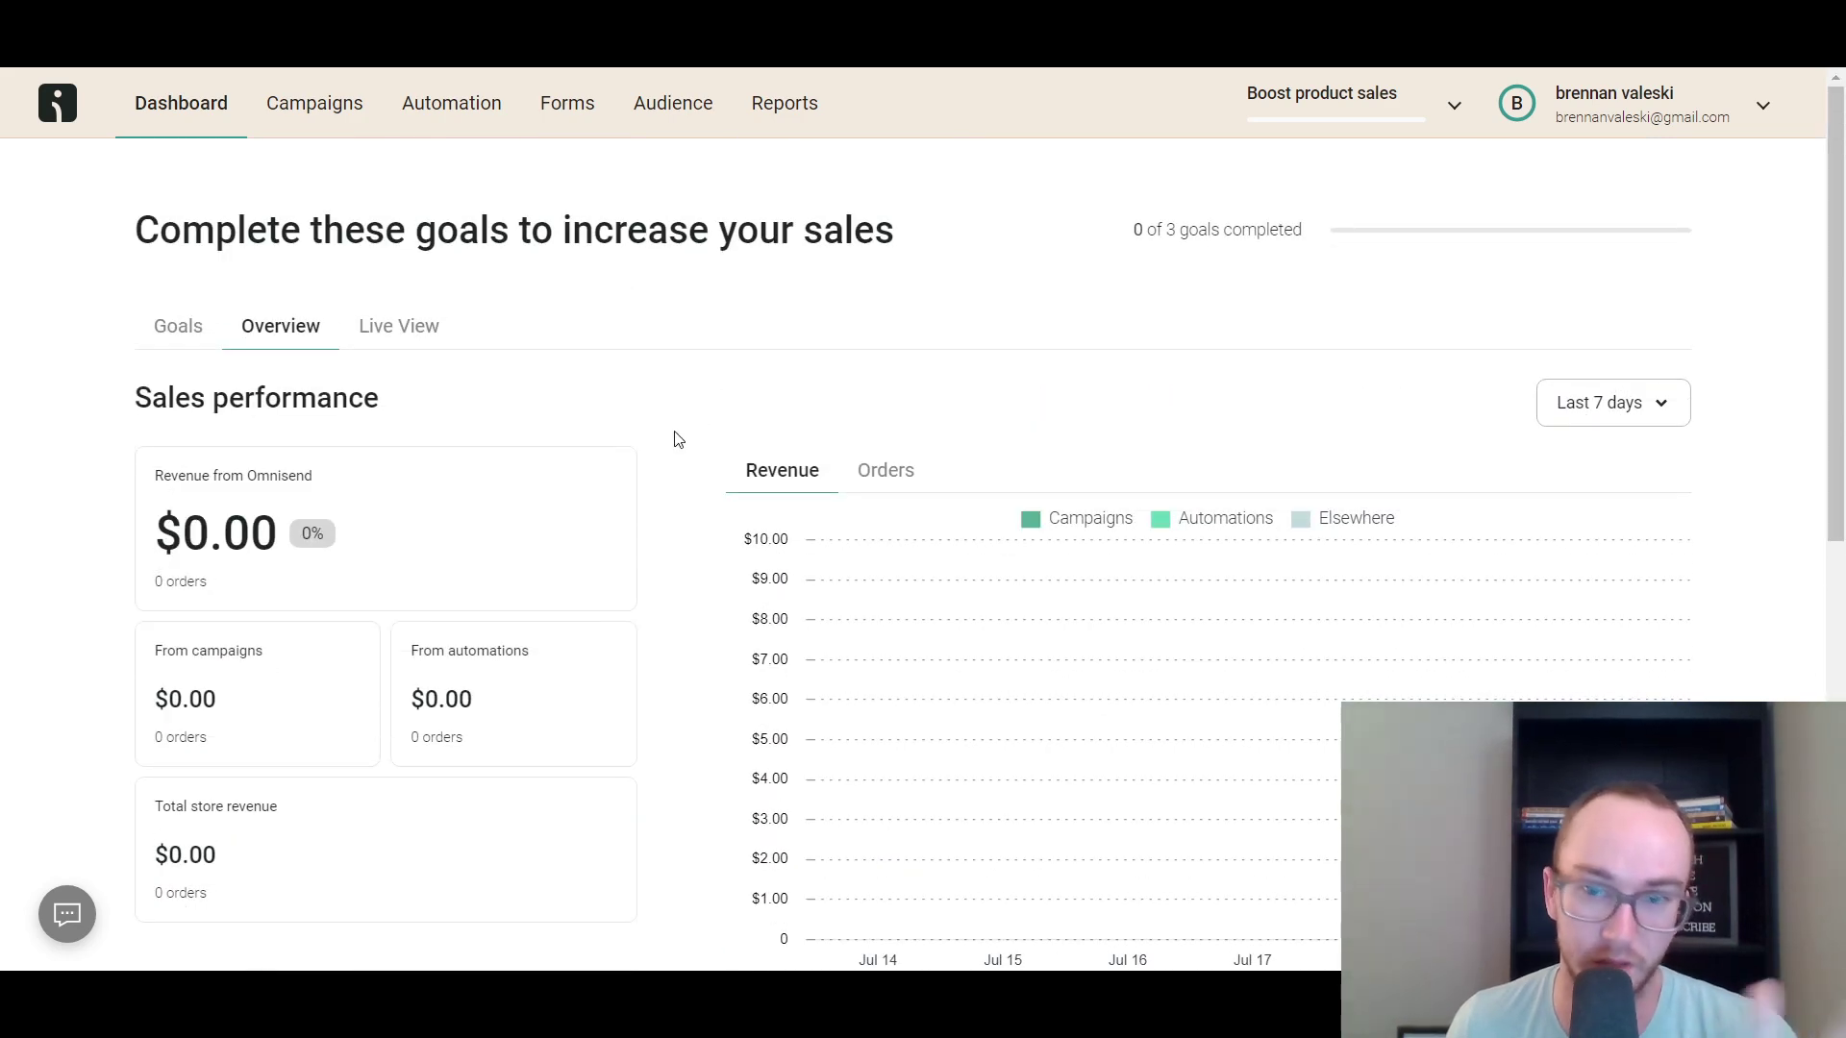
# Look over the introductory pages for campaigns, automation and forms.
pyautogui.click(330, 106)
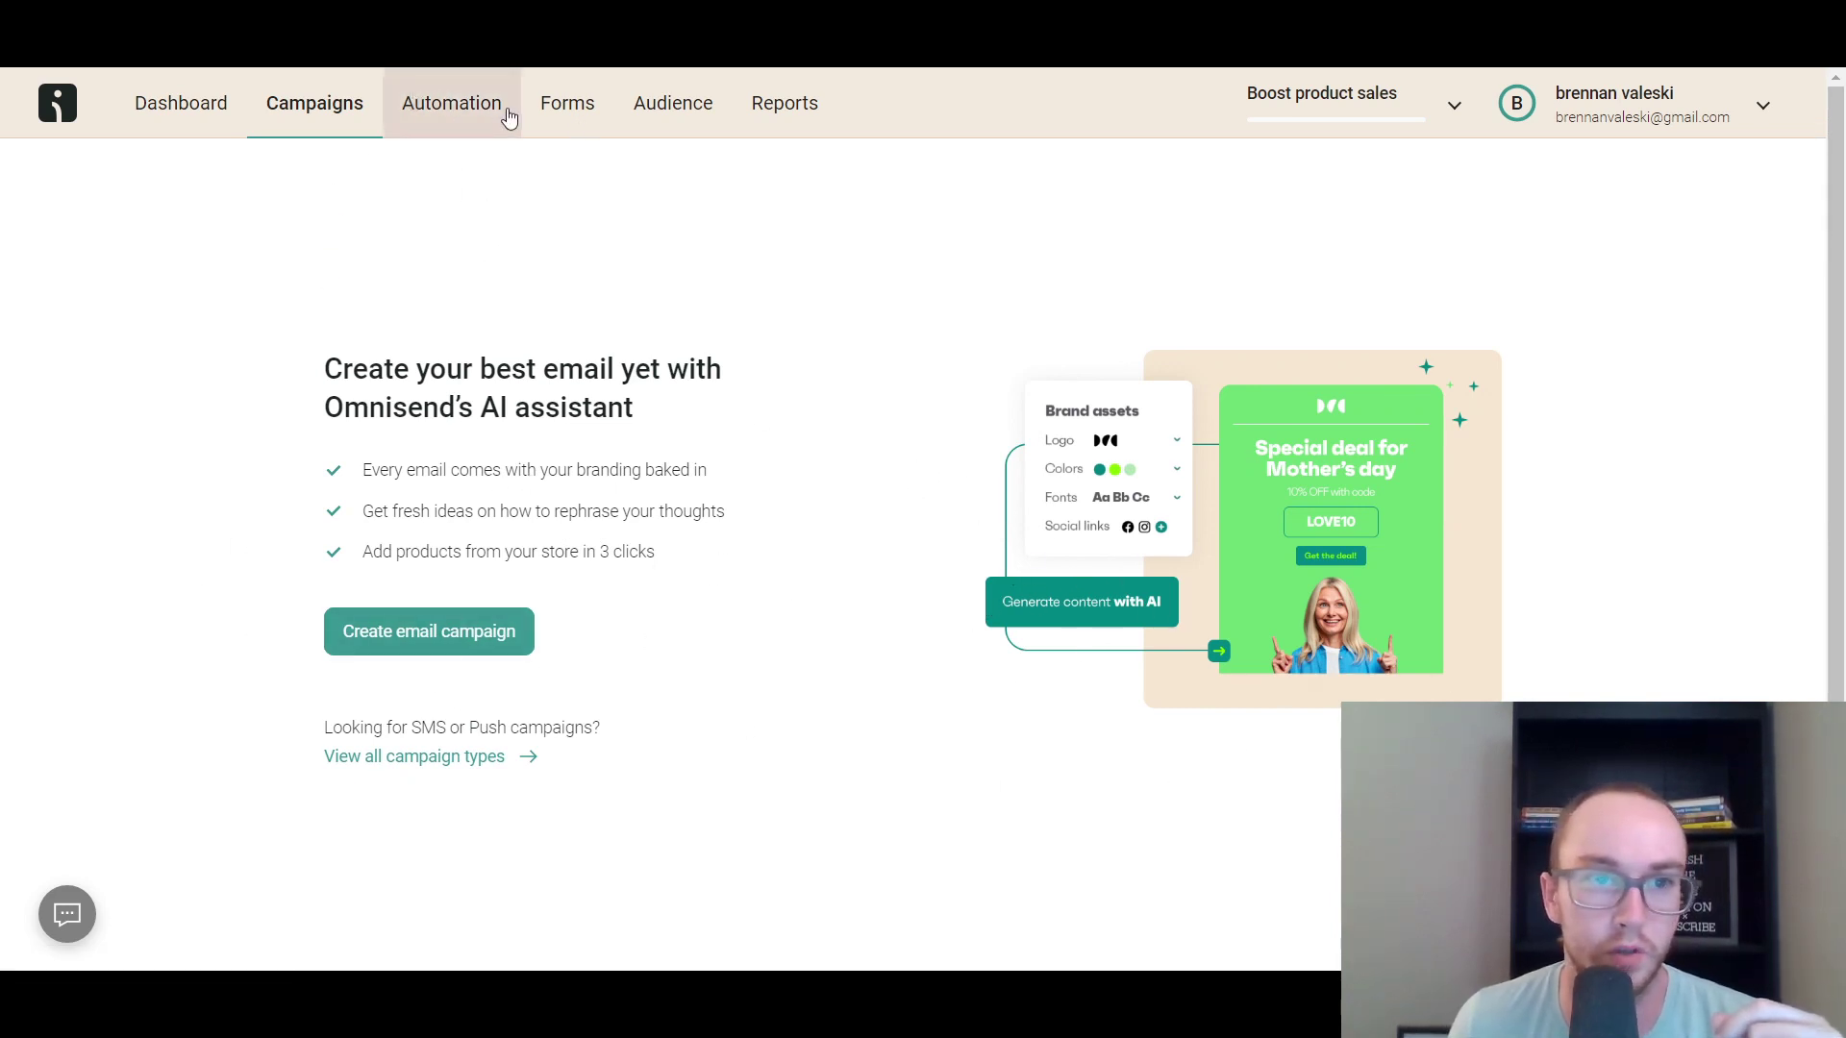
pyautogui.click(456, 125)
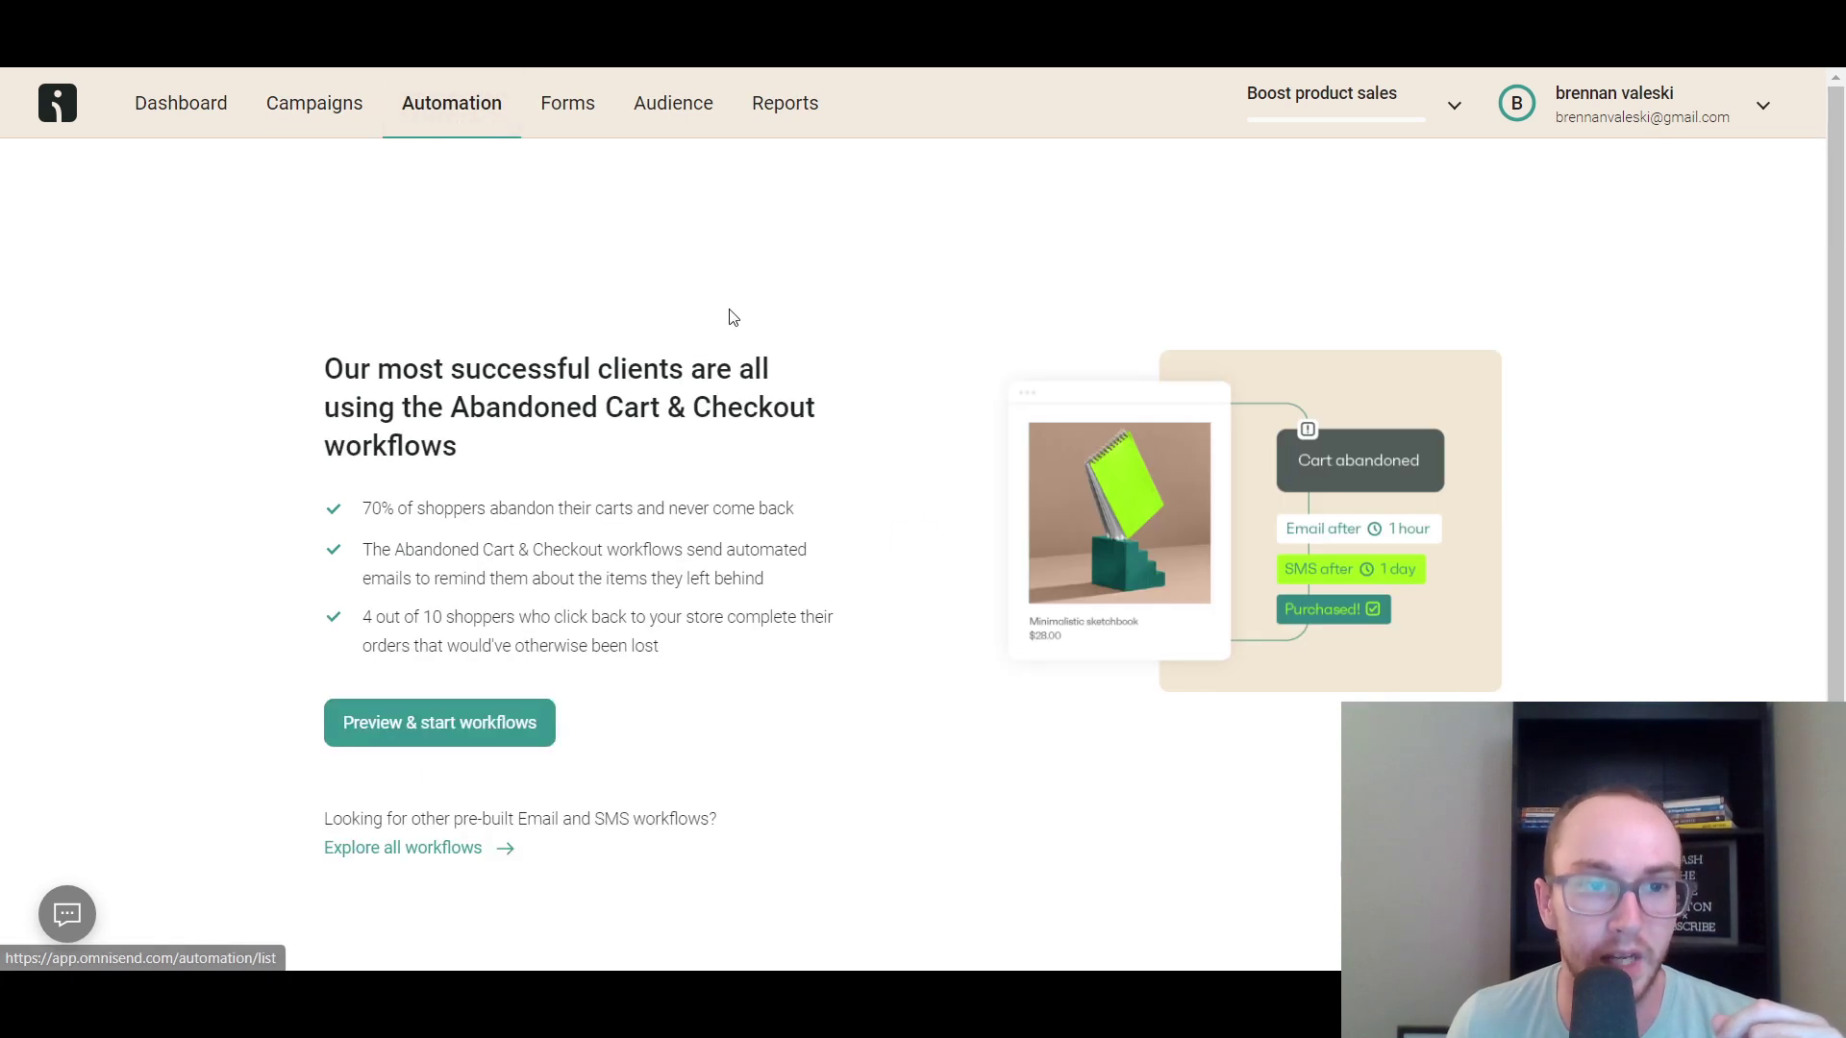
pyautogui.click(587, 111)
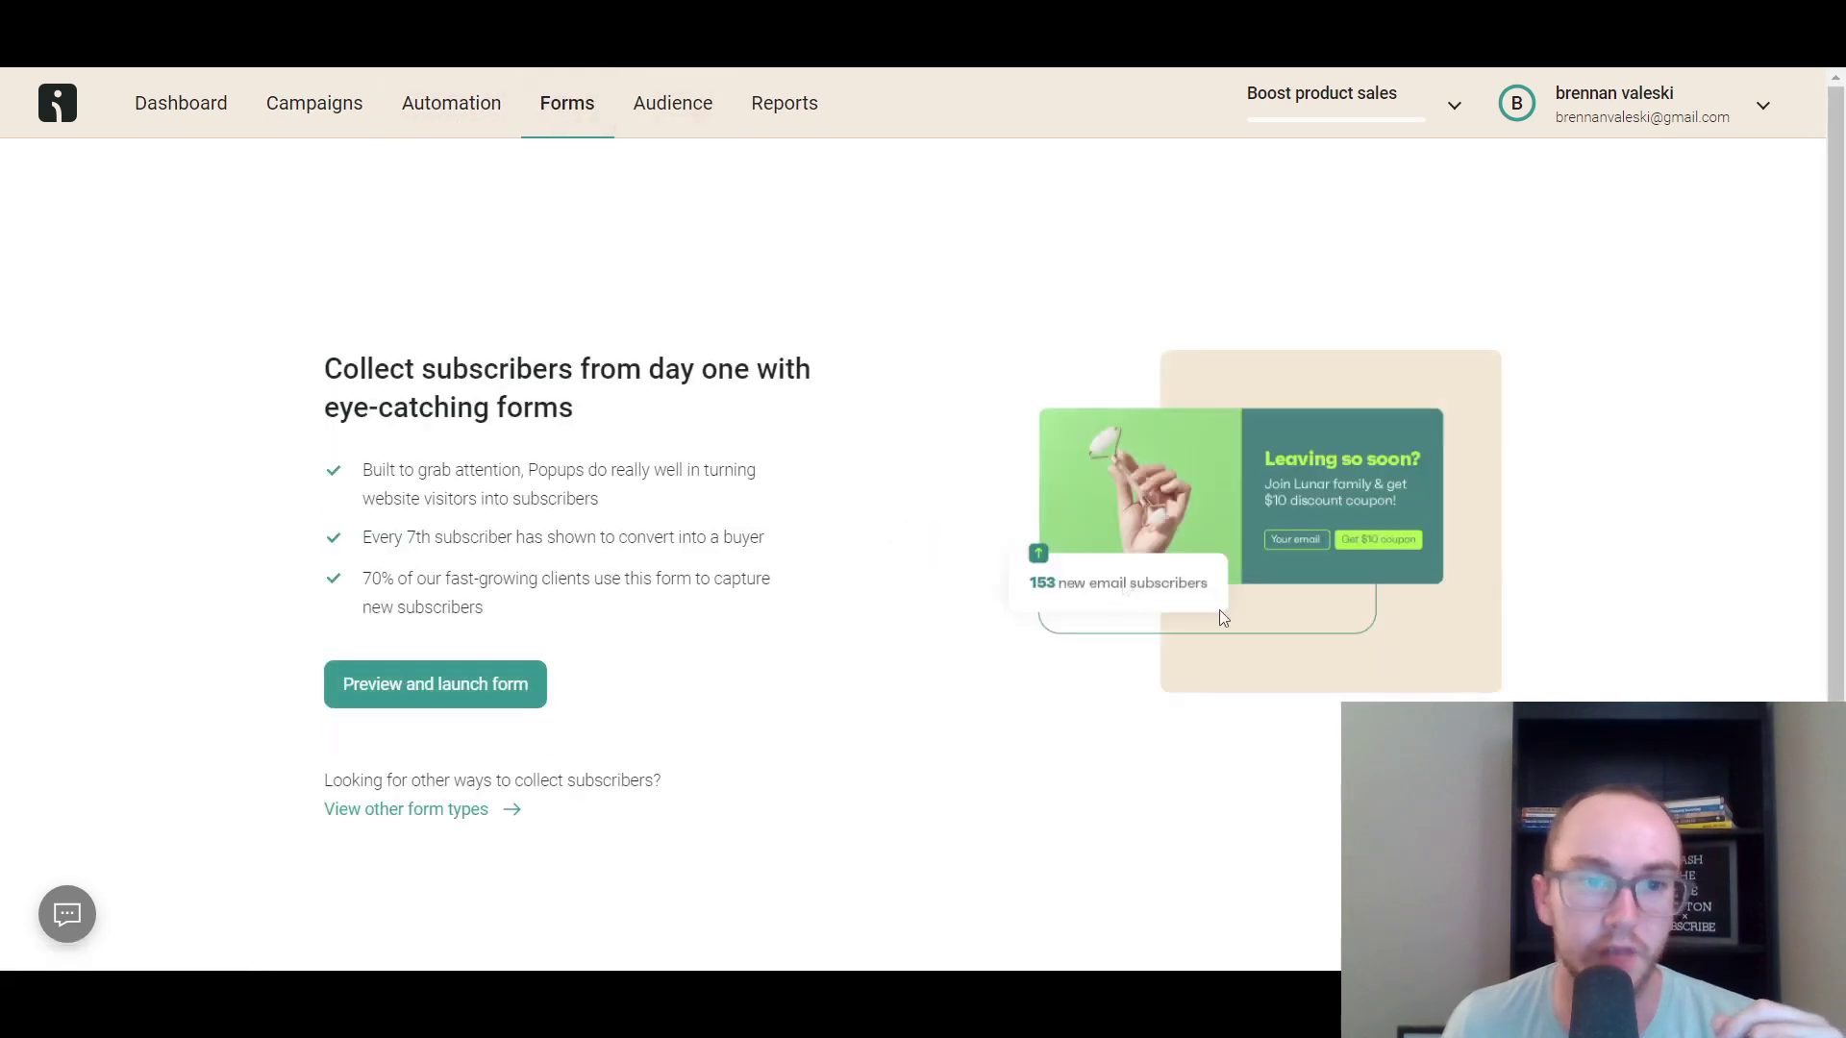
# Open the audience section and examine the contact list and its subscriber summary.
pyautogui.click(721, 123)
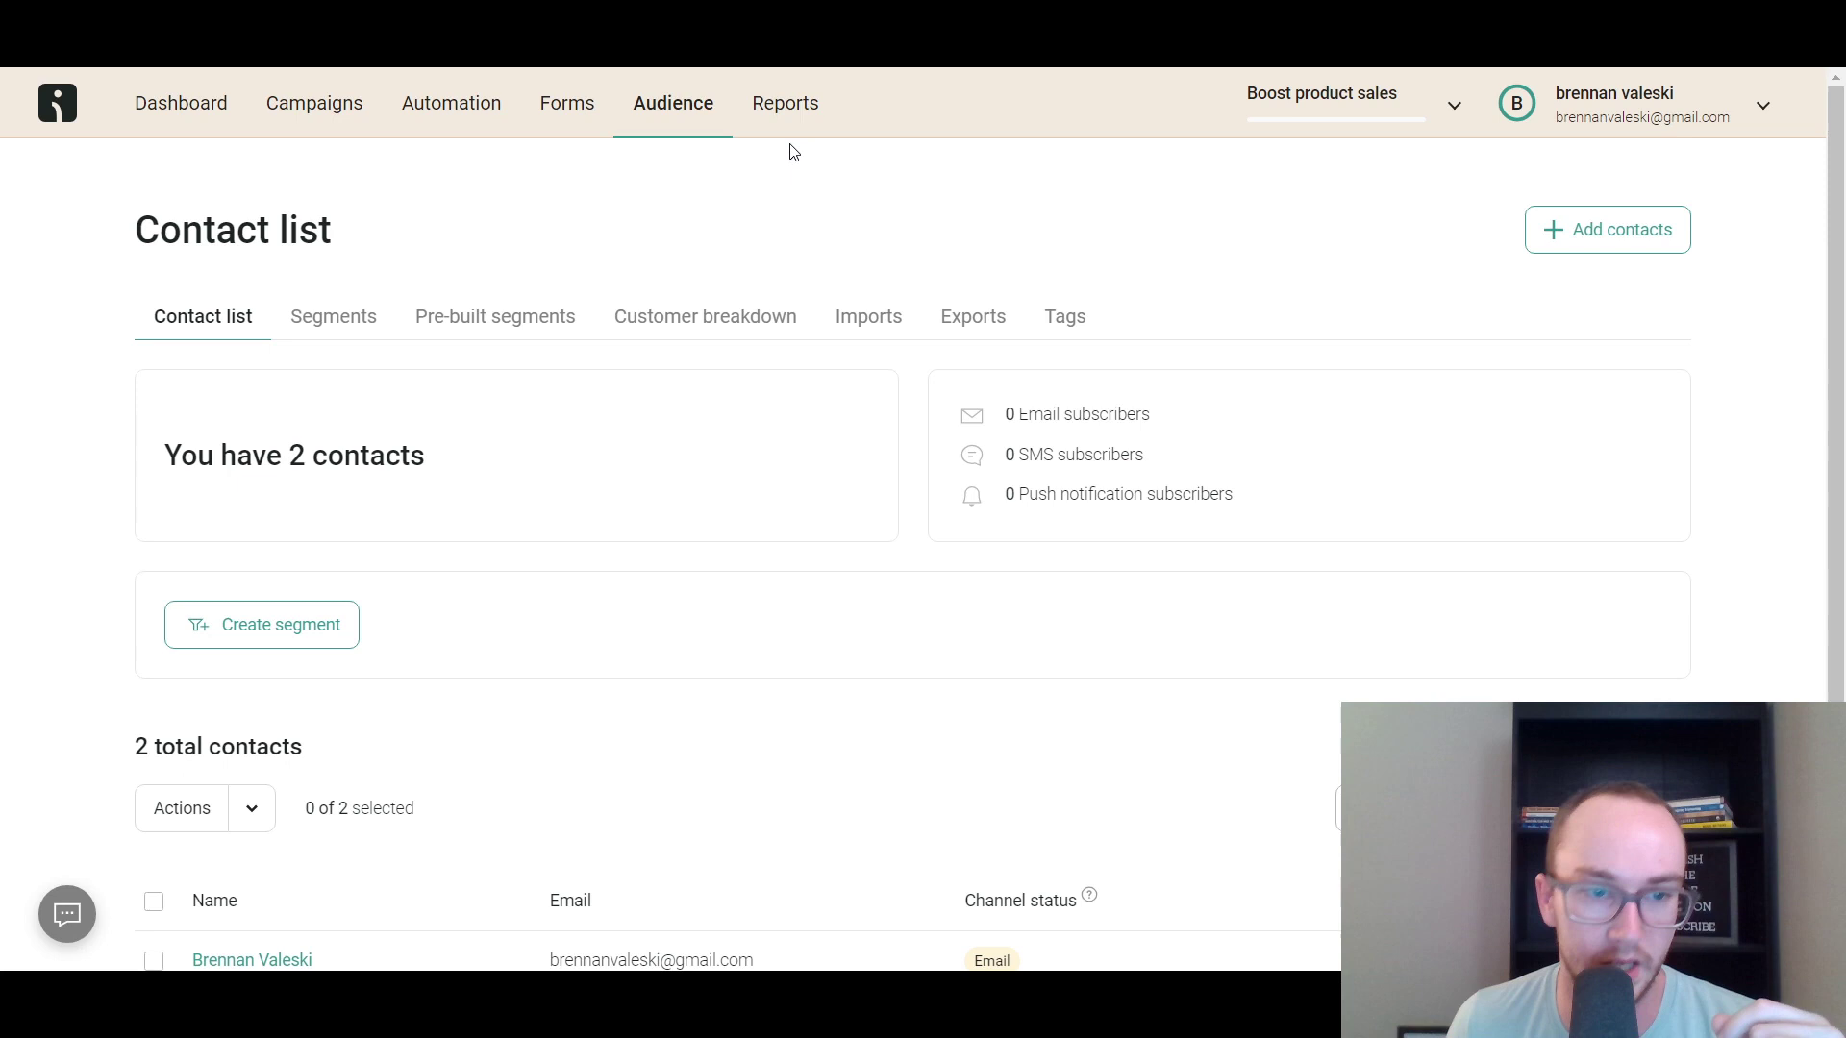
pyautogui.scroll(-2, 835, 616)
pyautogui.scroll(2, 832, 619)
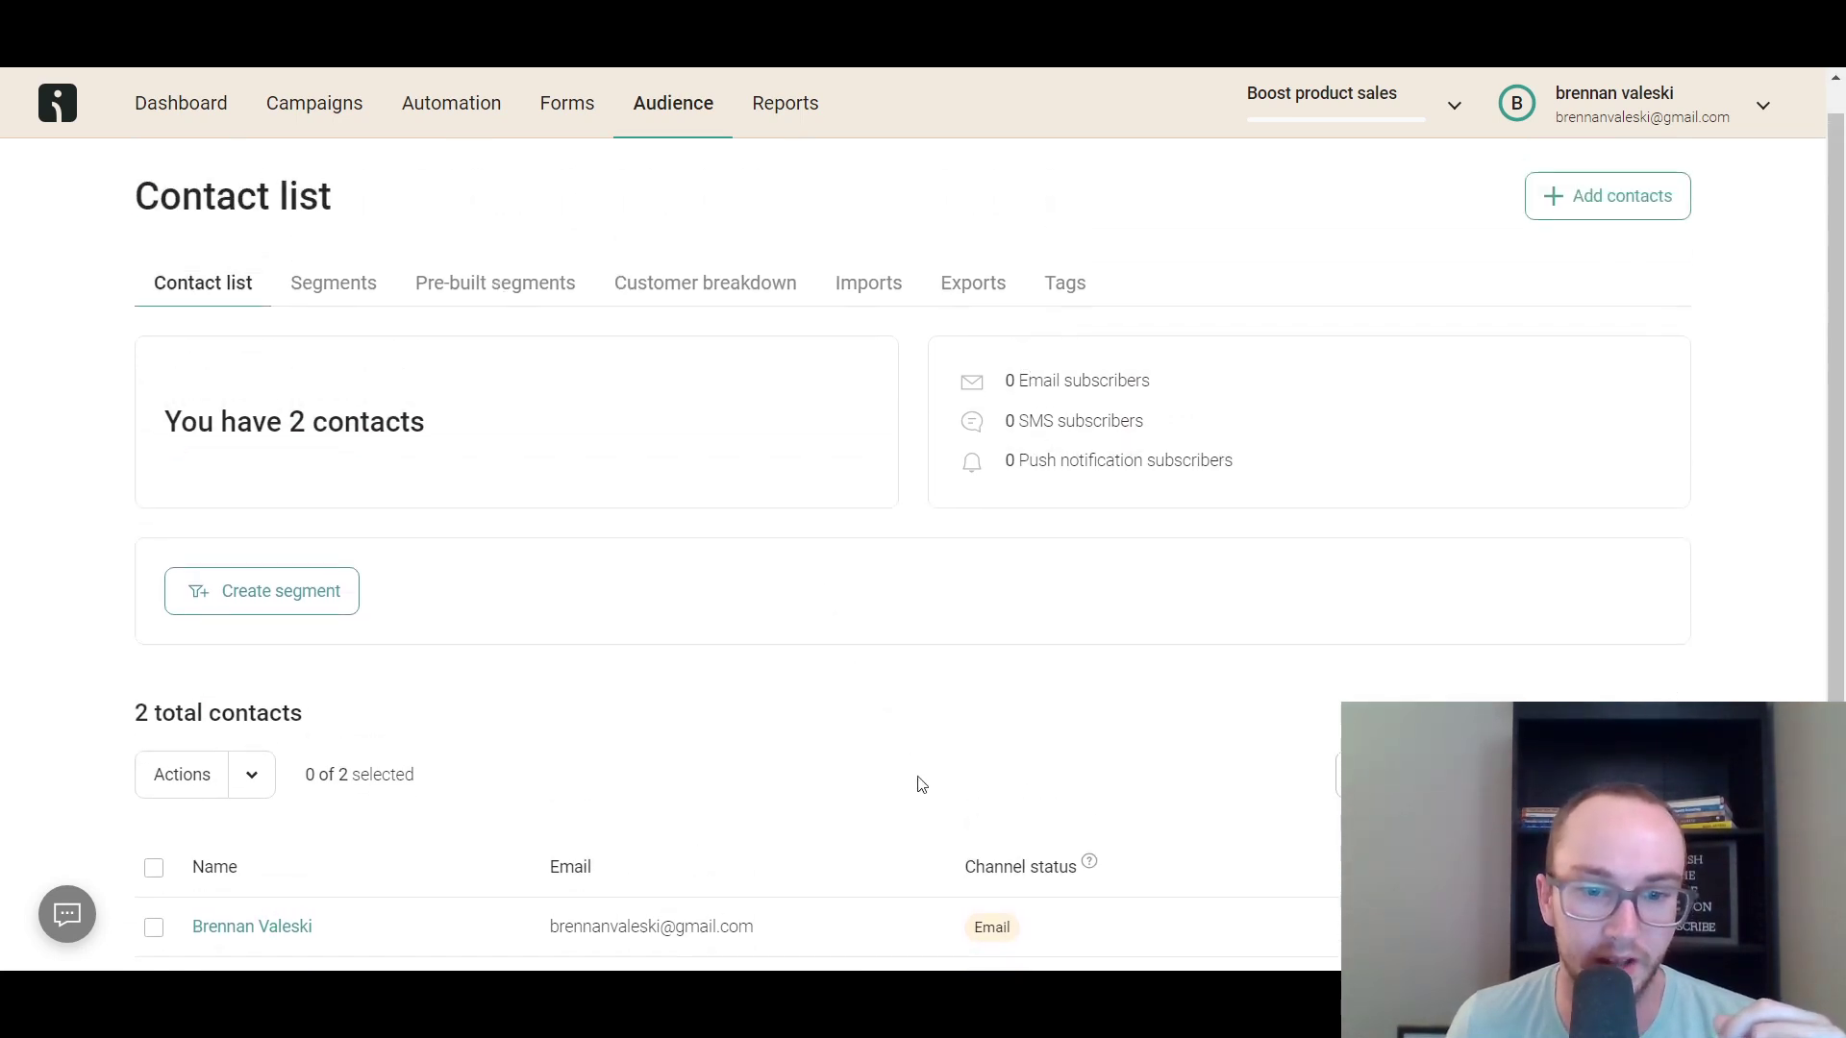
pyautogui.scroll(-2, 423, 692)
pyautogui.scroll(2, 754, 494)
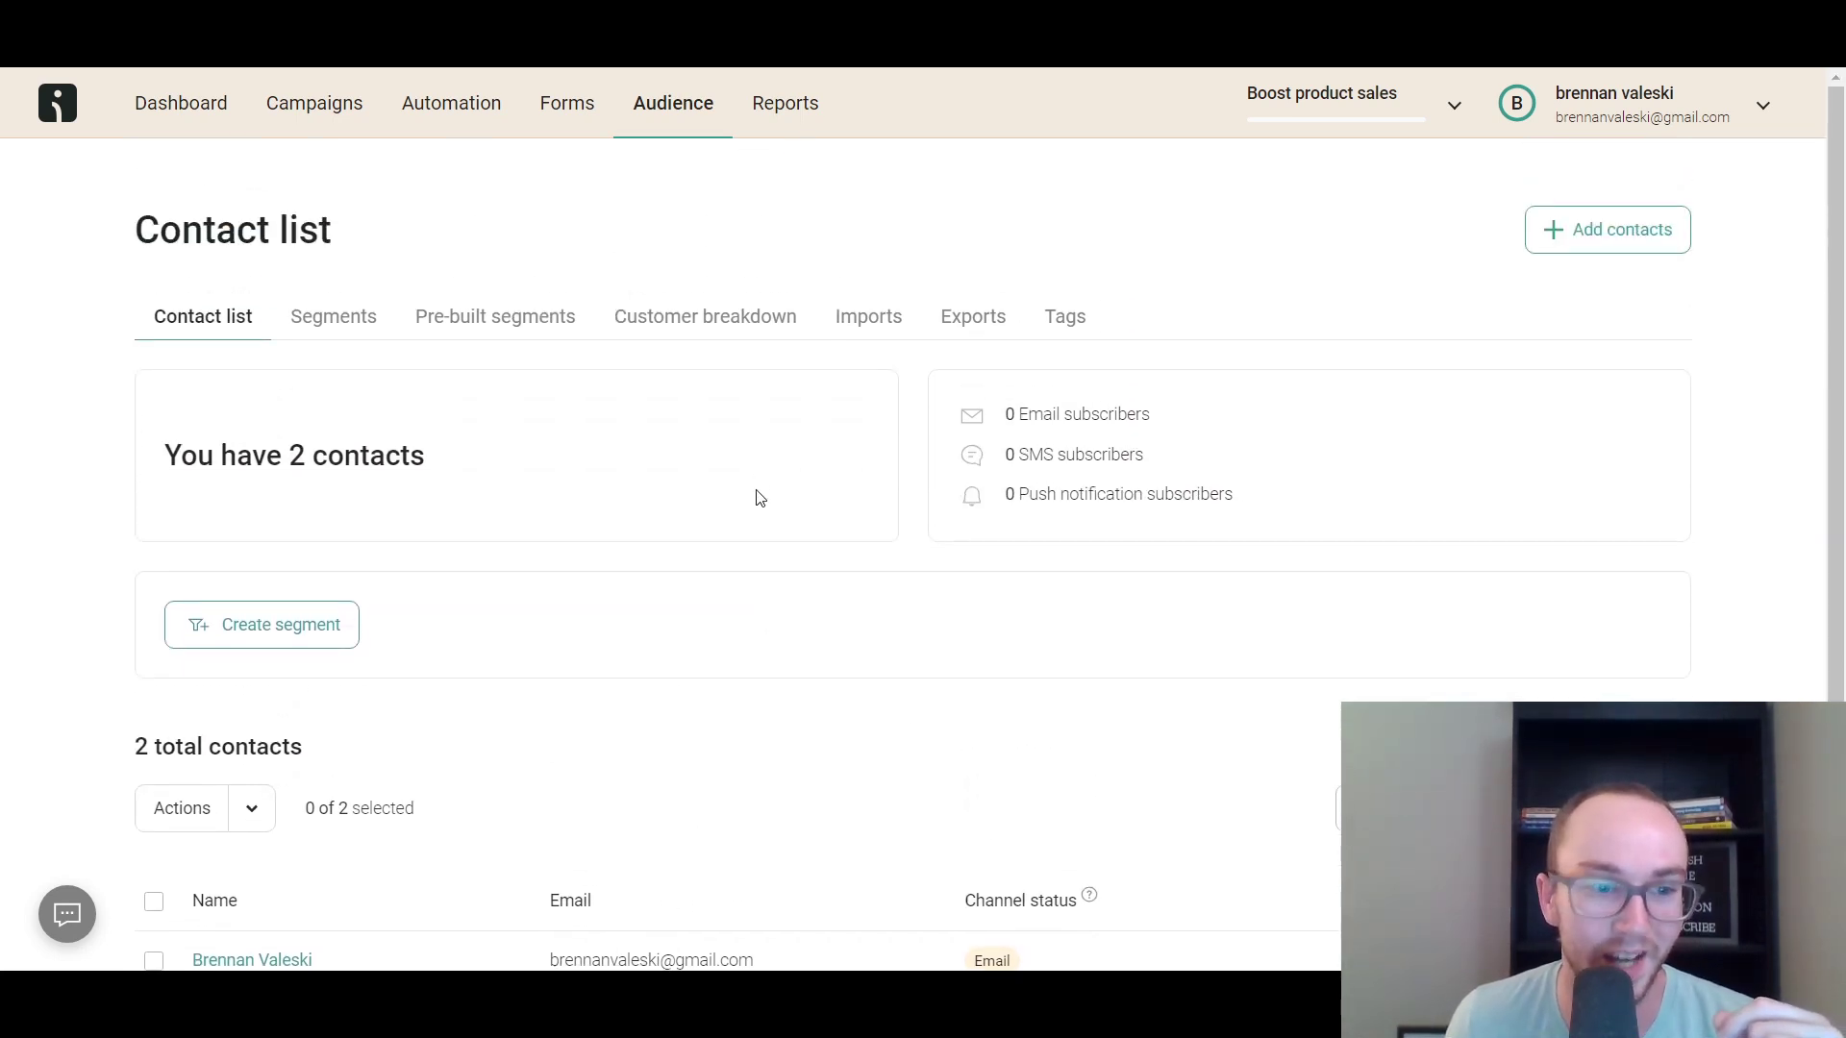
# Look over the standard reports and the advanced reports, and leave the reports section.
pyautogui.click(806, 120)
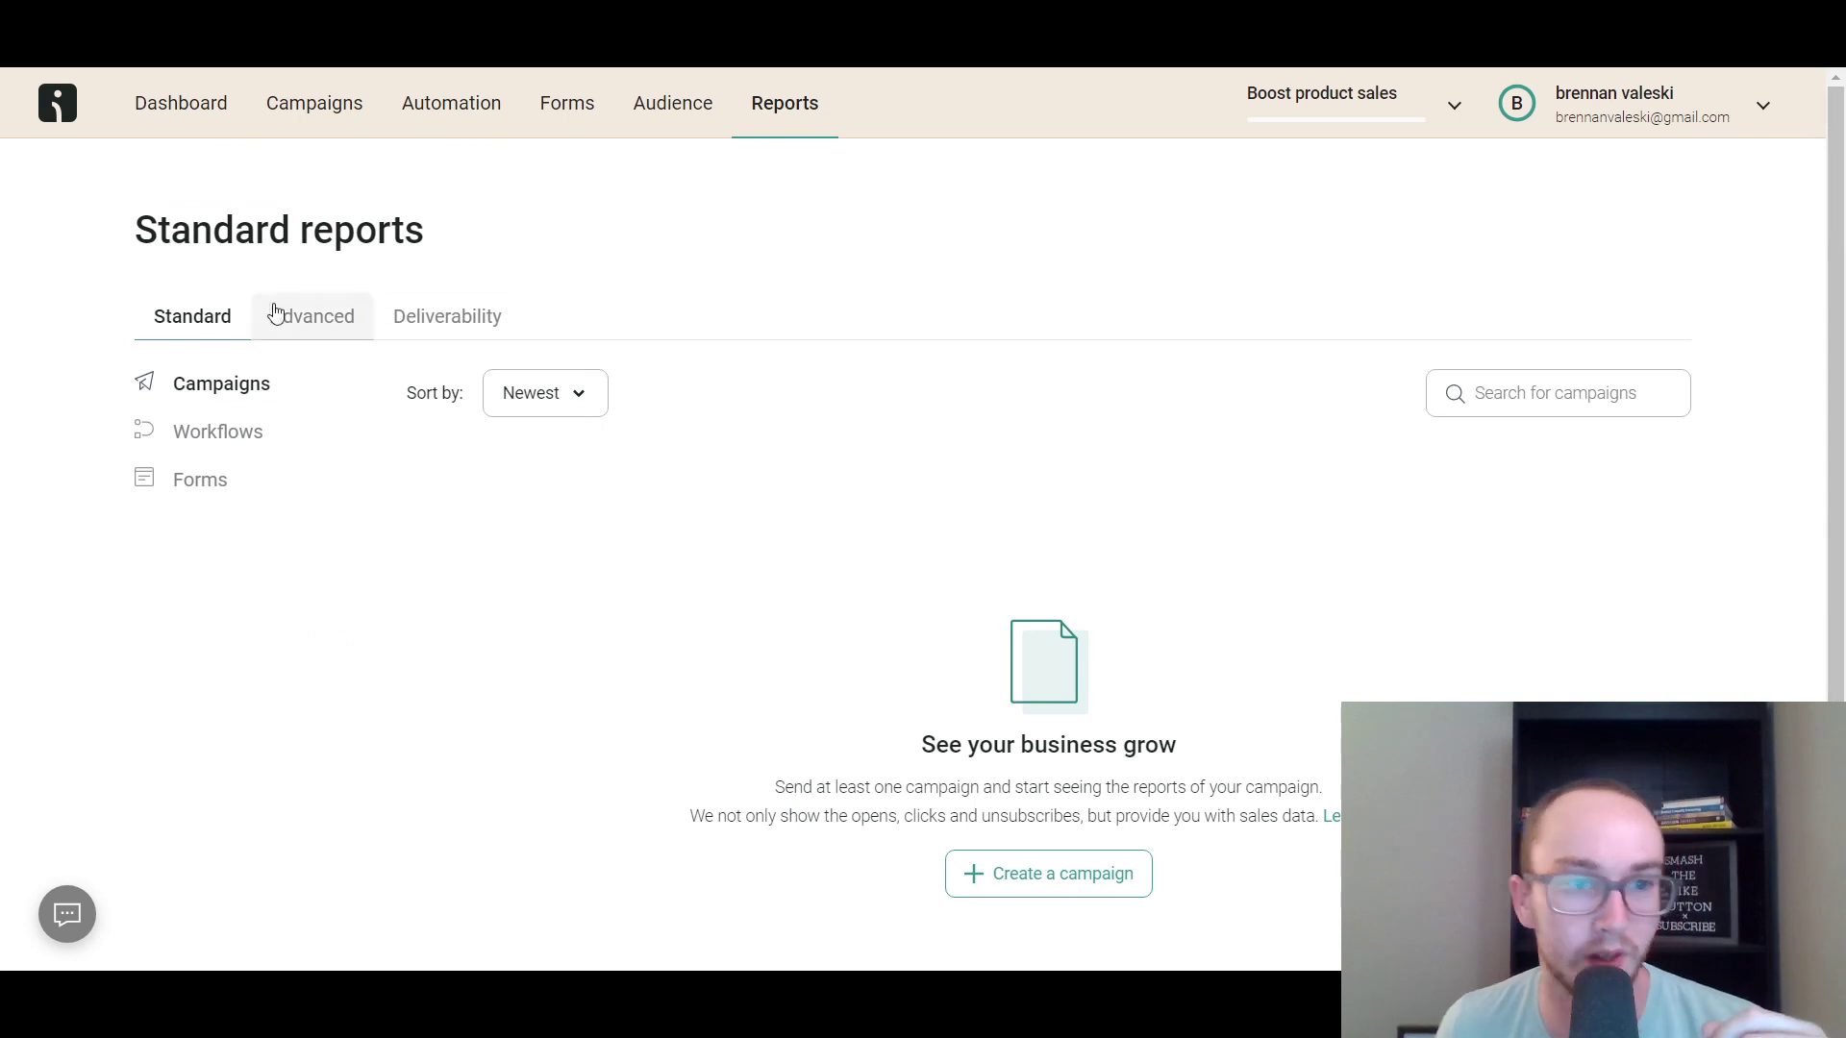
pyautogui.click(342, 318)
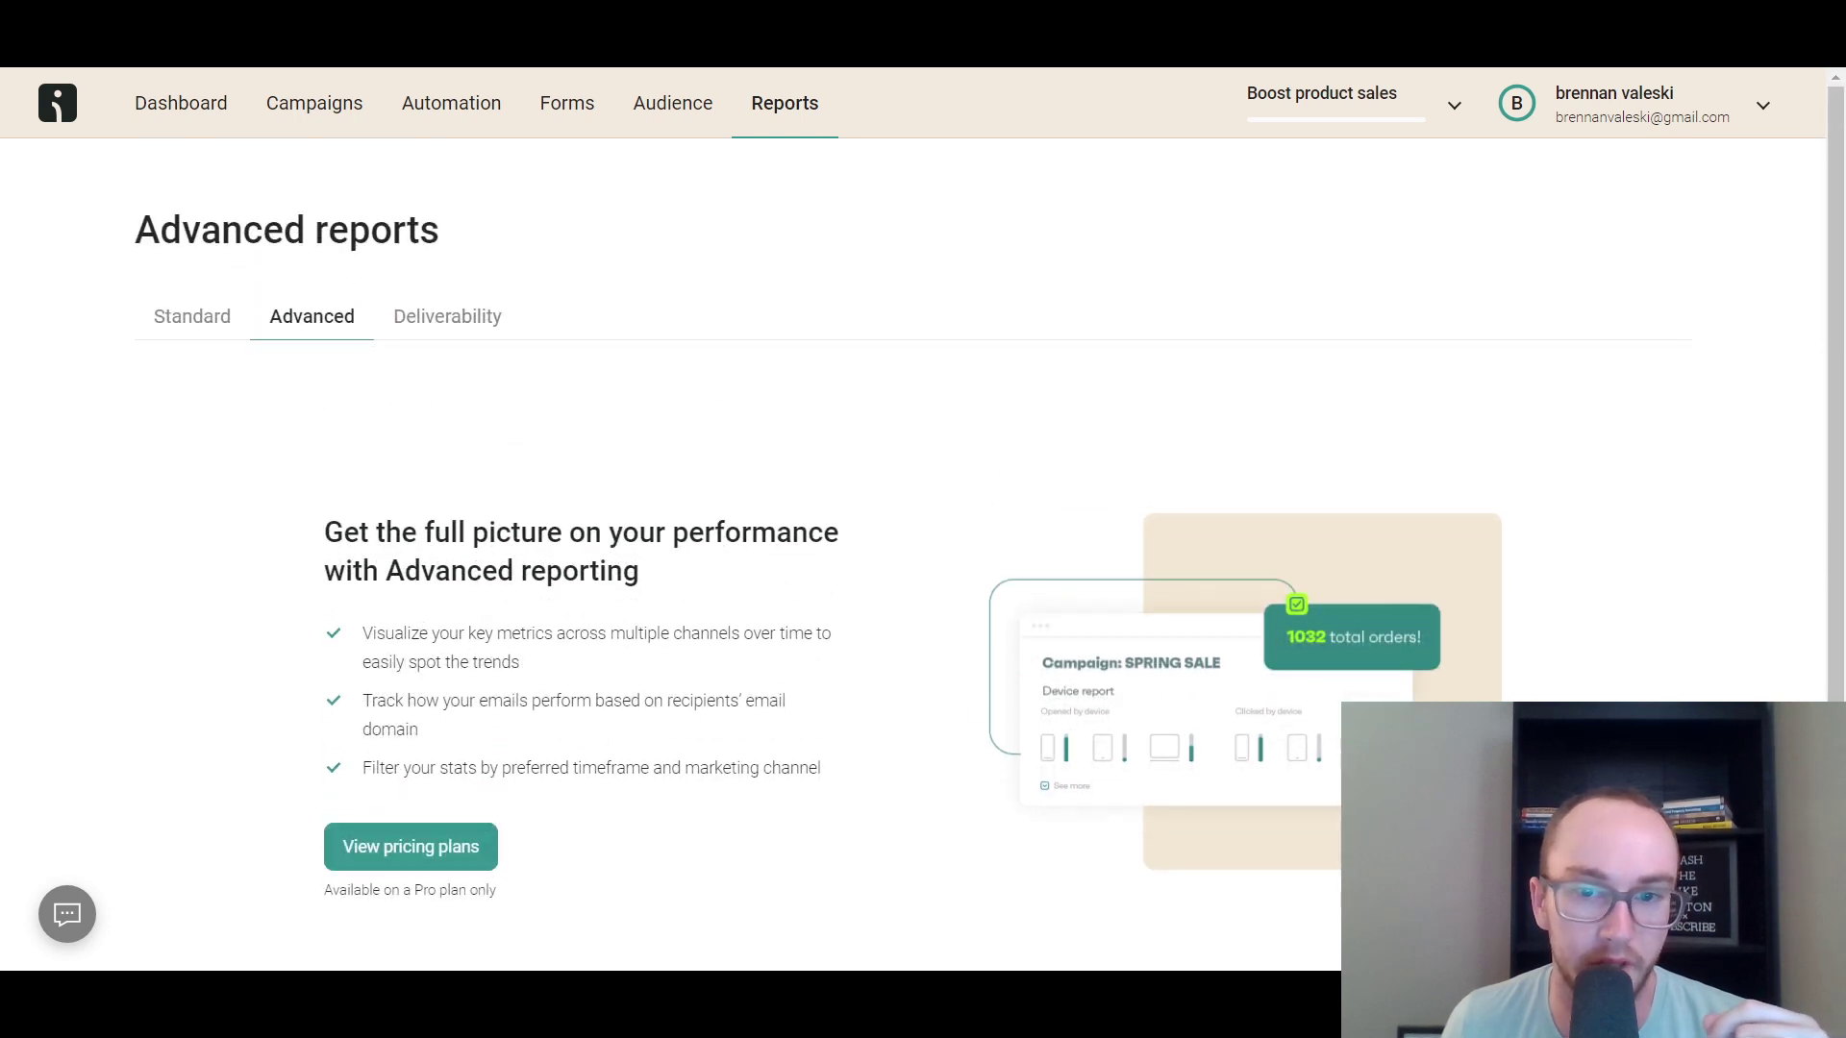
pyautogui.click(677, 120)
# Start a new campaign, review the available campaign types and choose the regular one-time email.
pyautogui.click(306, 104)
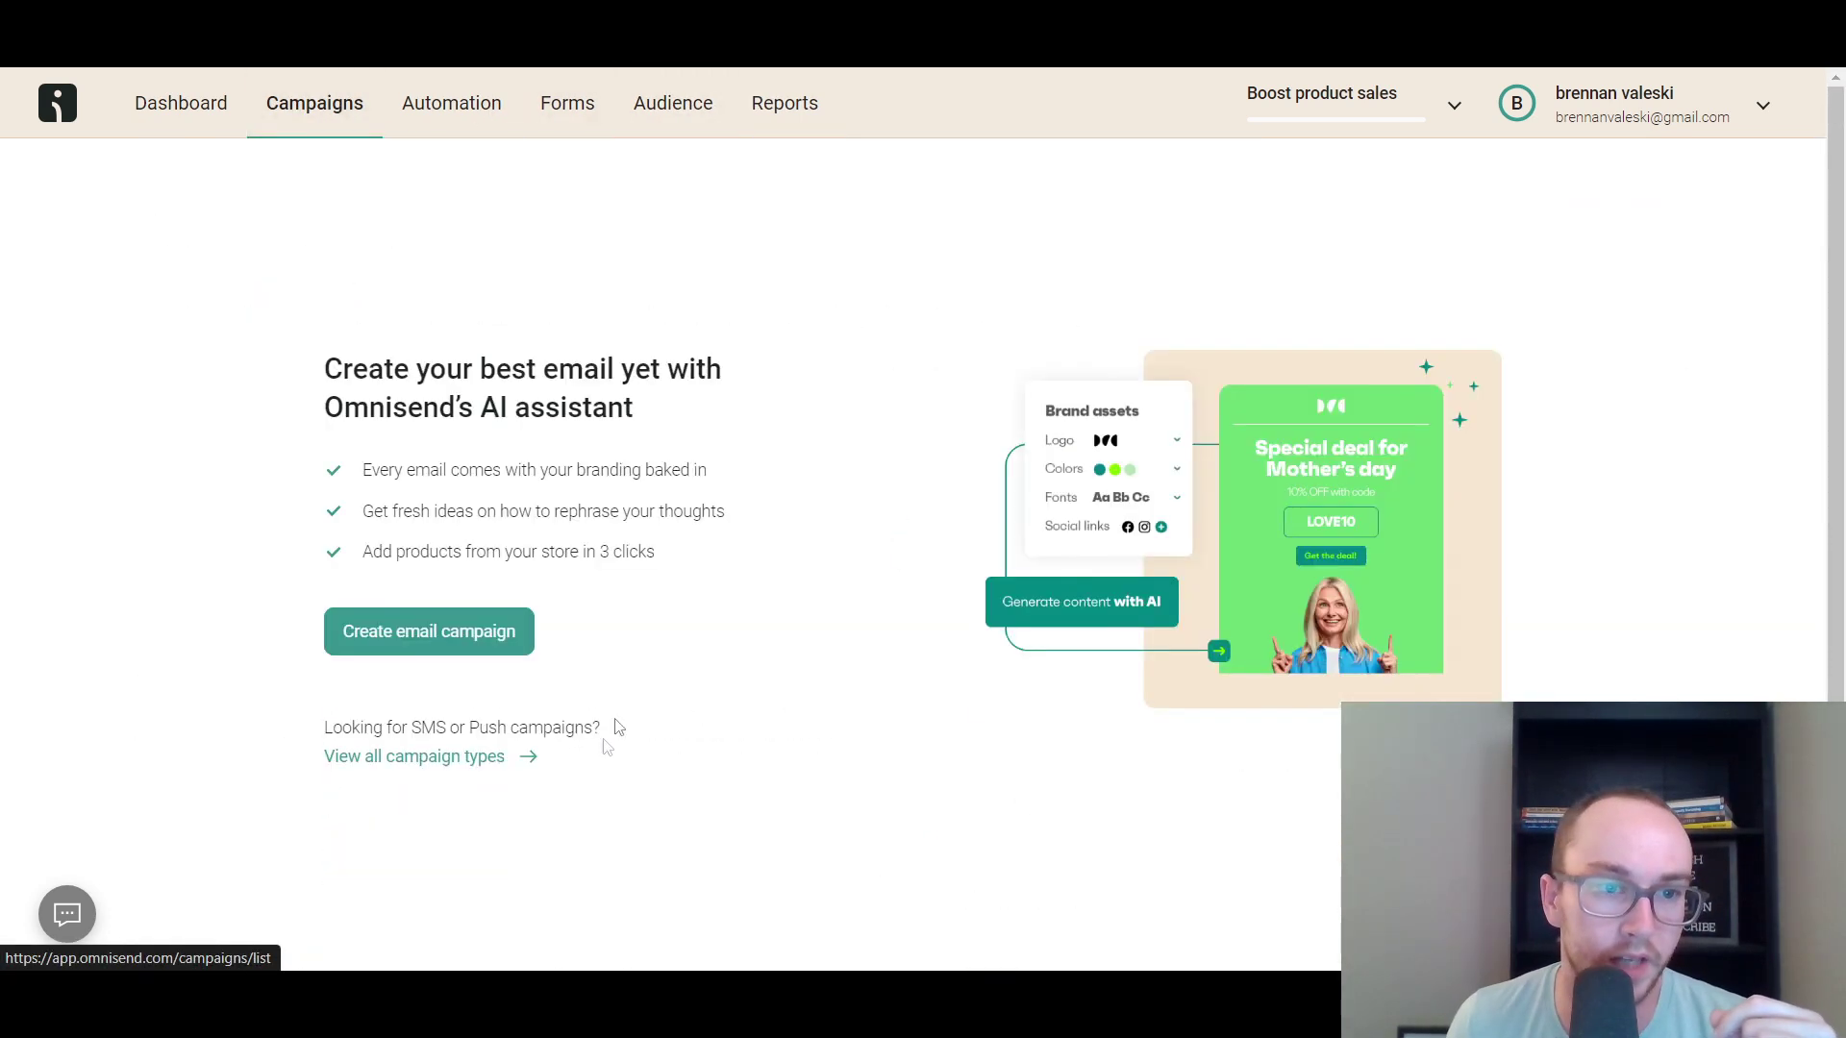
pyautogui.click(514, 650)
pyautogui.scroll(-2, 1061, 686)
pyautogui.scroll(2, 1029, 697)
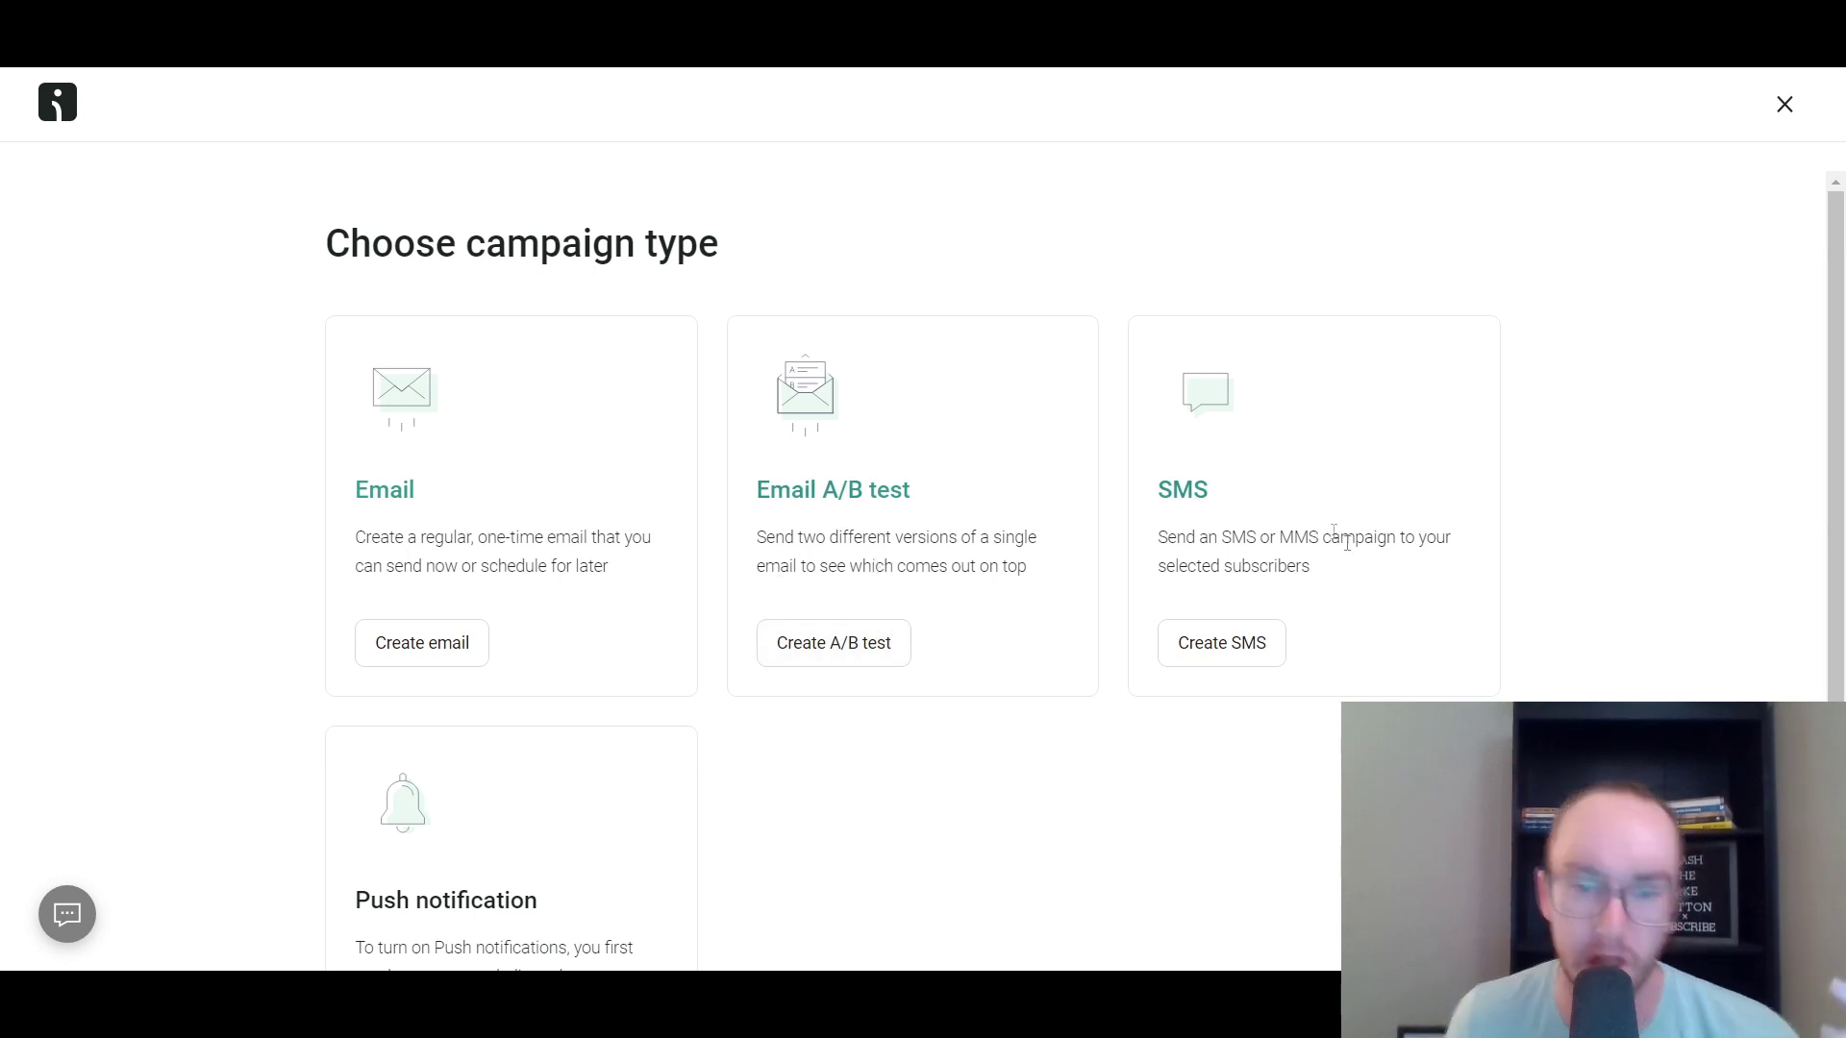
pyautogui.moveTo(1253, 566); pyautogui.dragTo(1368, 609)
pyautogui.scroll(-2, 1221, 829)
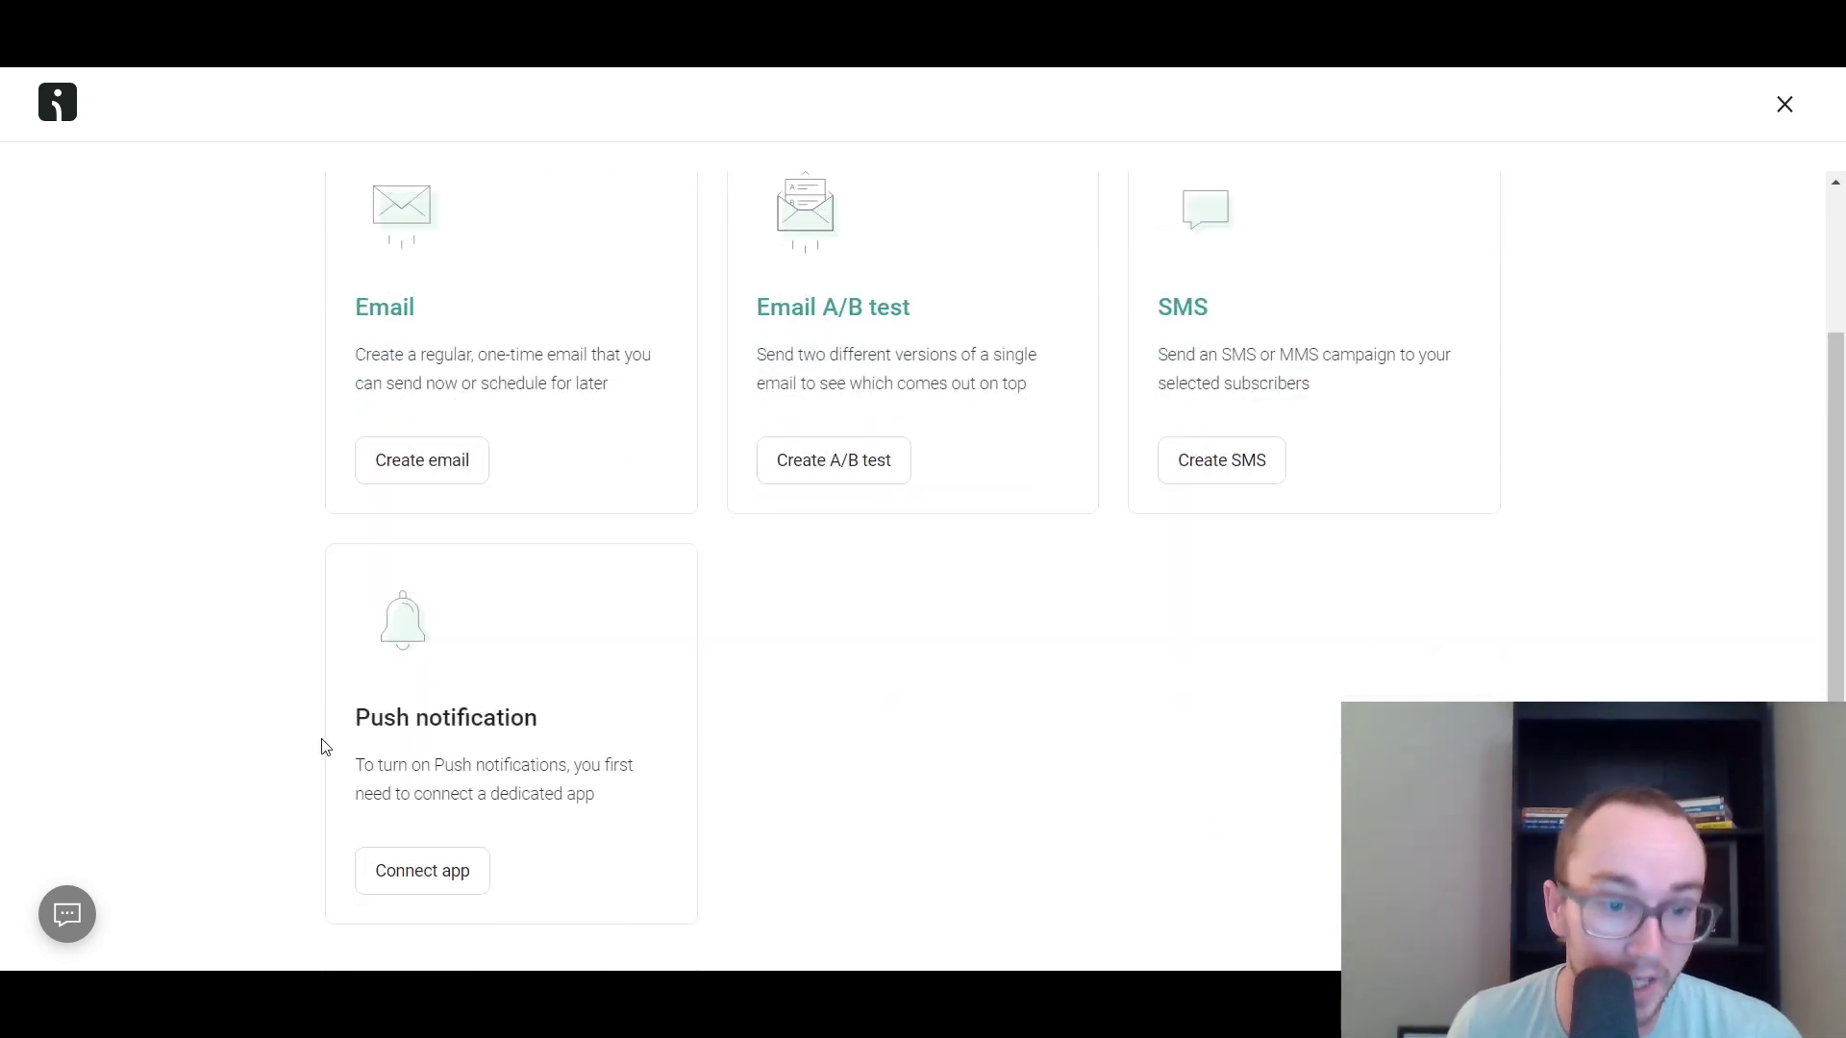
pyautogui.scroll(2, 321, 746)
pyautogui.click(438, 642)
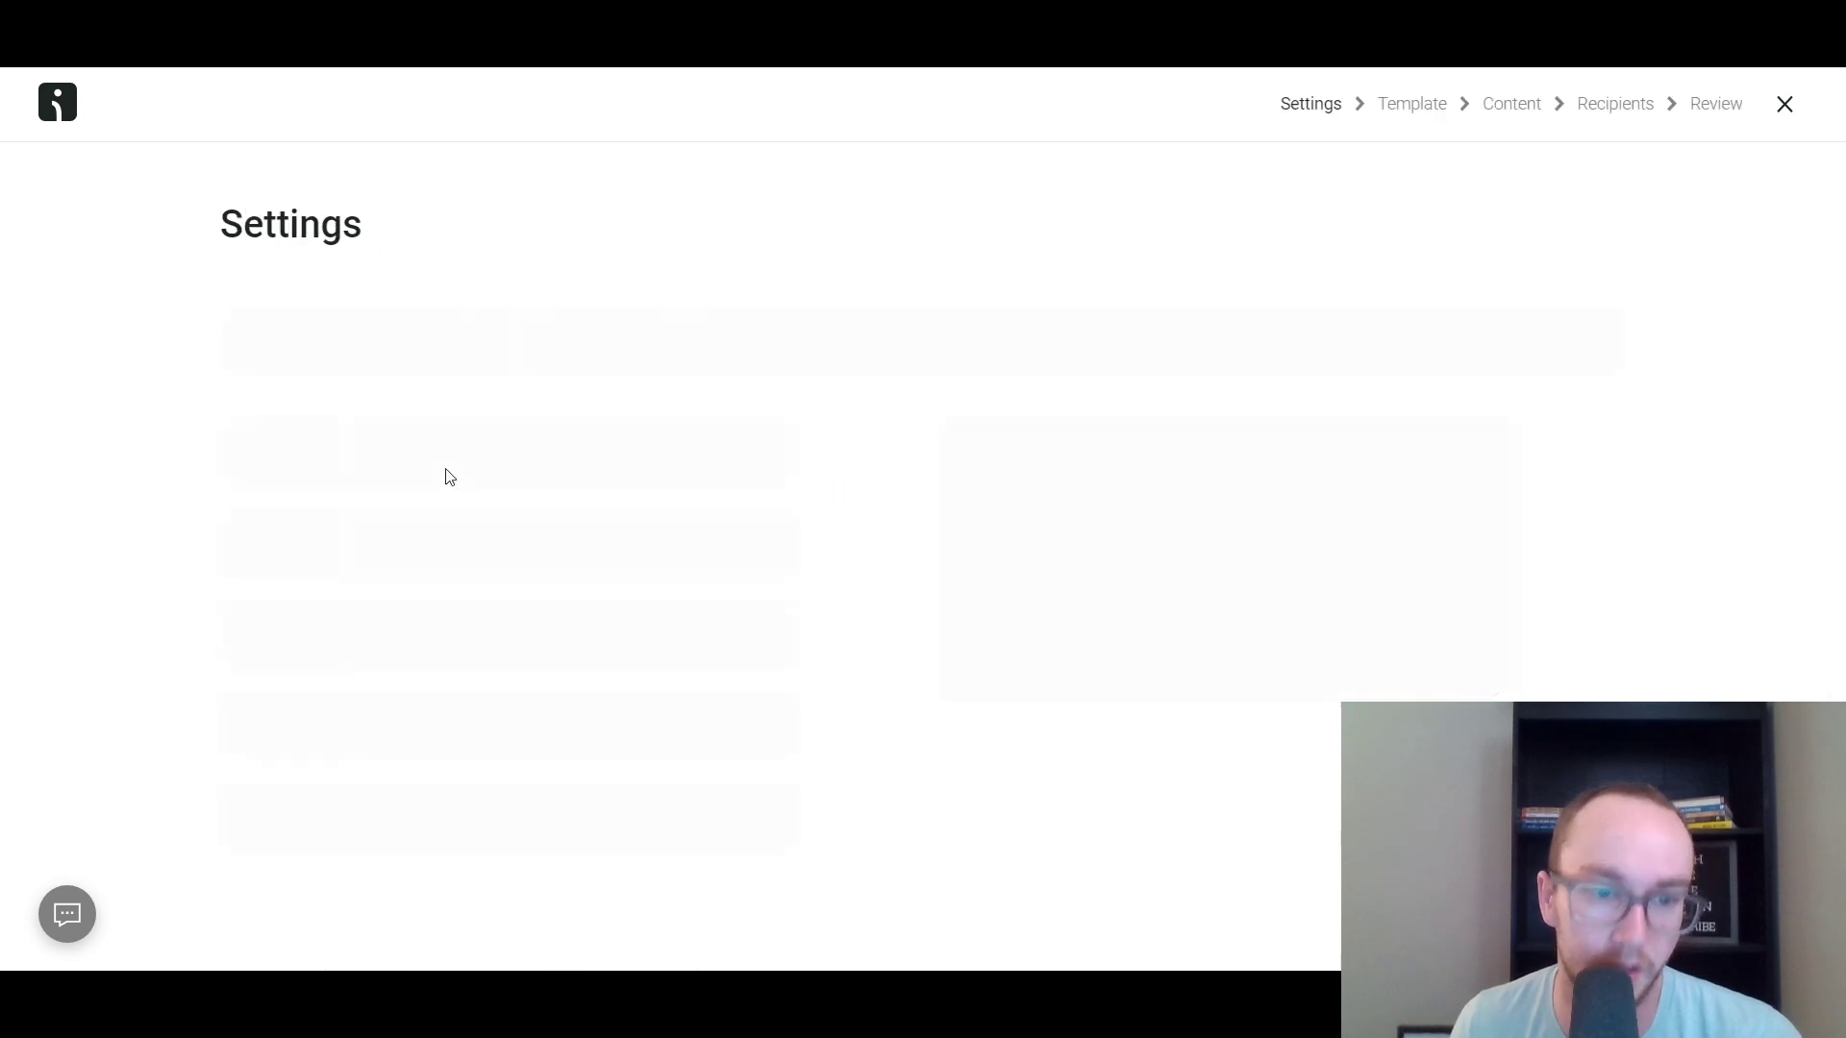
# Enter "Summer Sale! 40 OFF" as the email campaign's subject line.
pyautogui.click(424, 355)
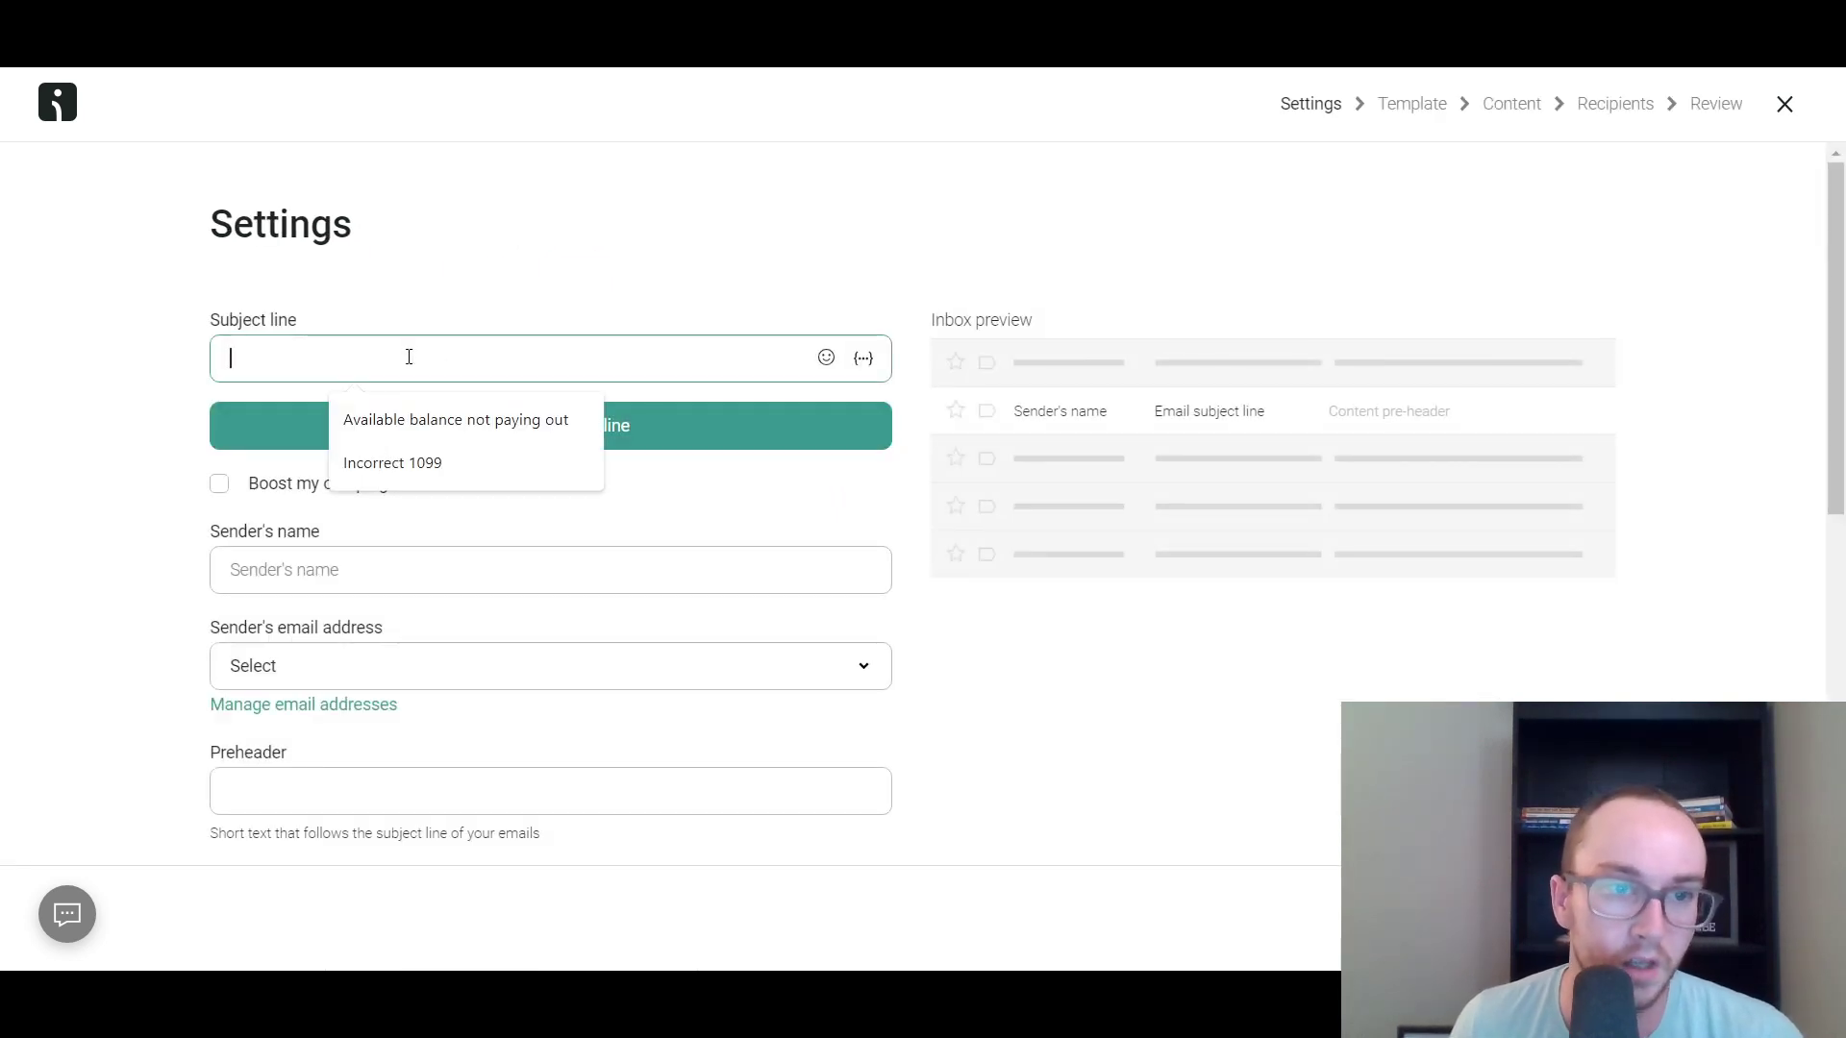
pyautogui.click(539, 282)
pyautogui.click(455, 352)
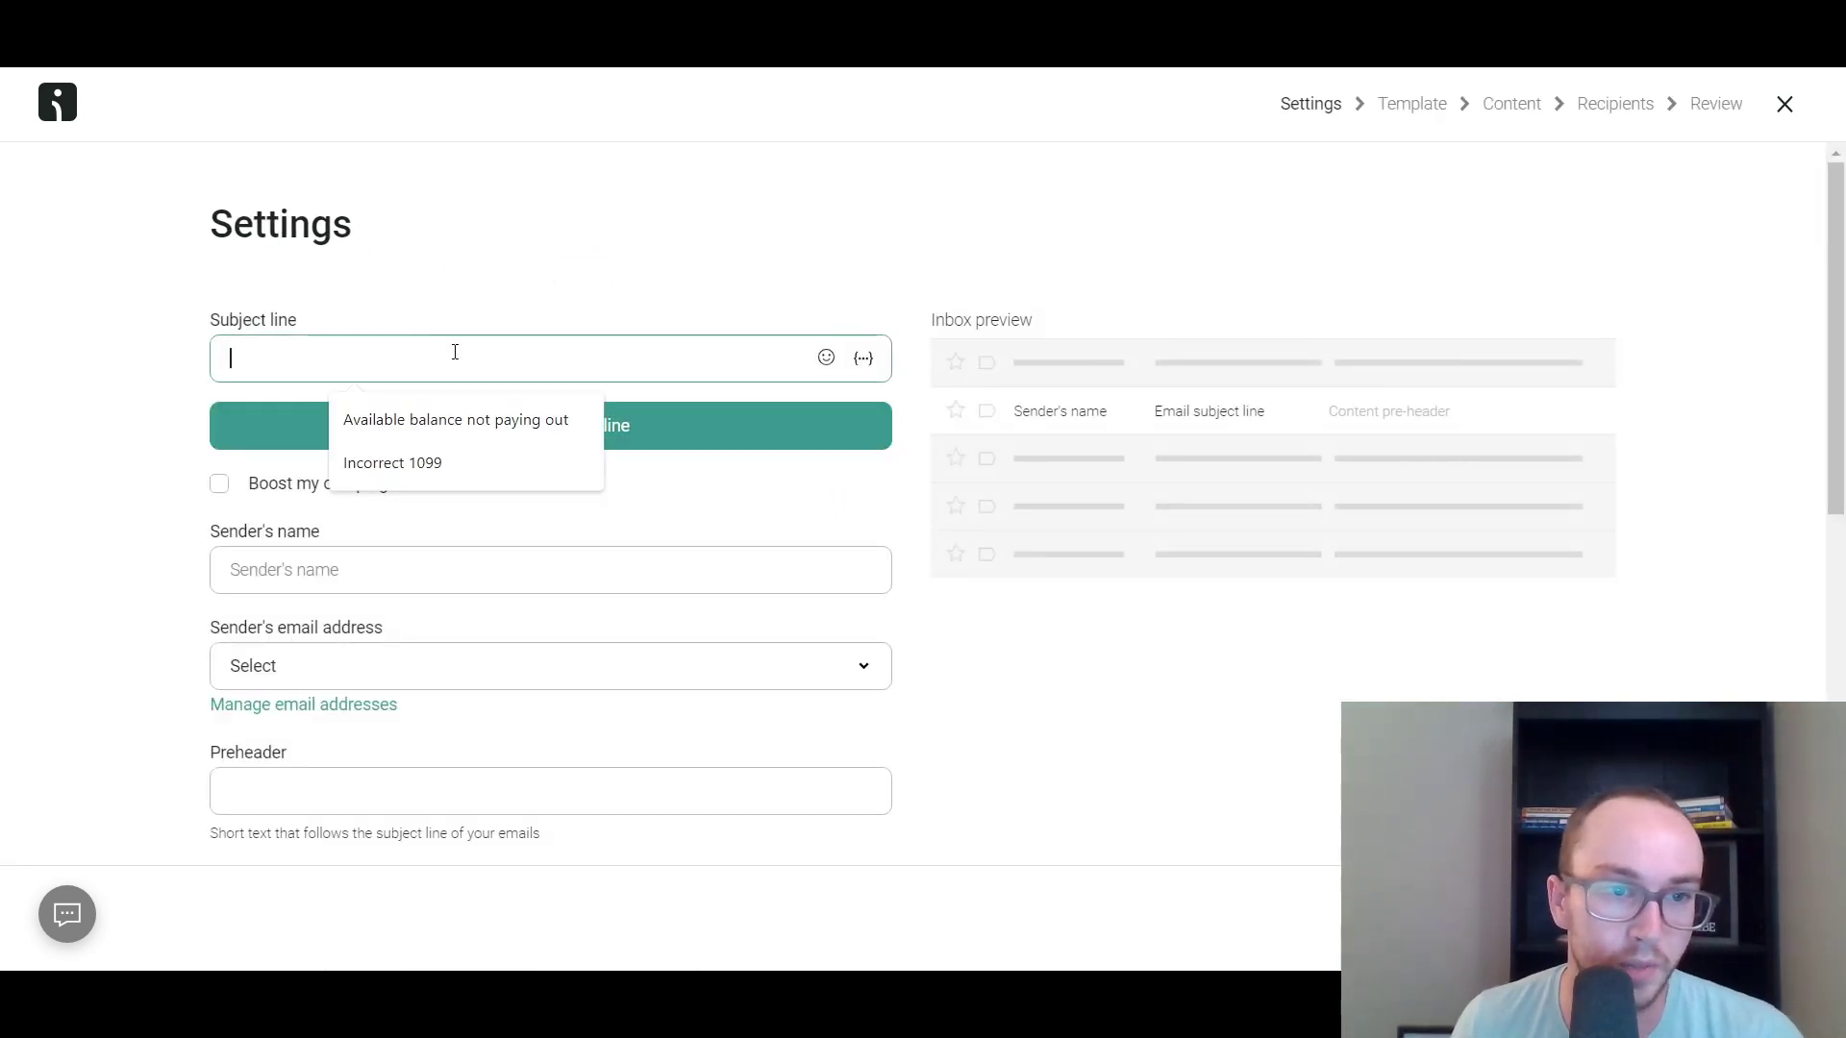
pyautogui.write('SUmm')
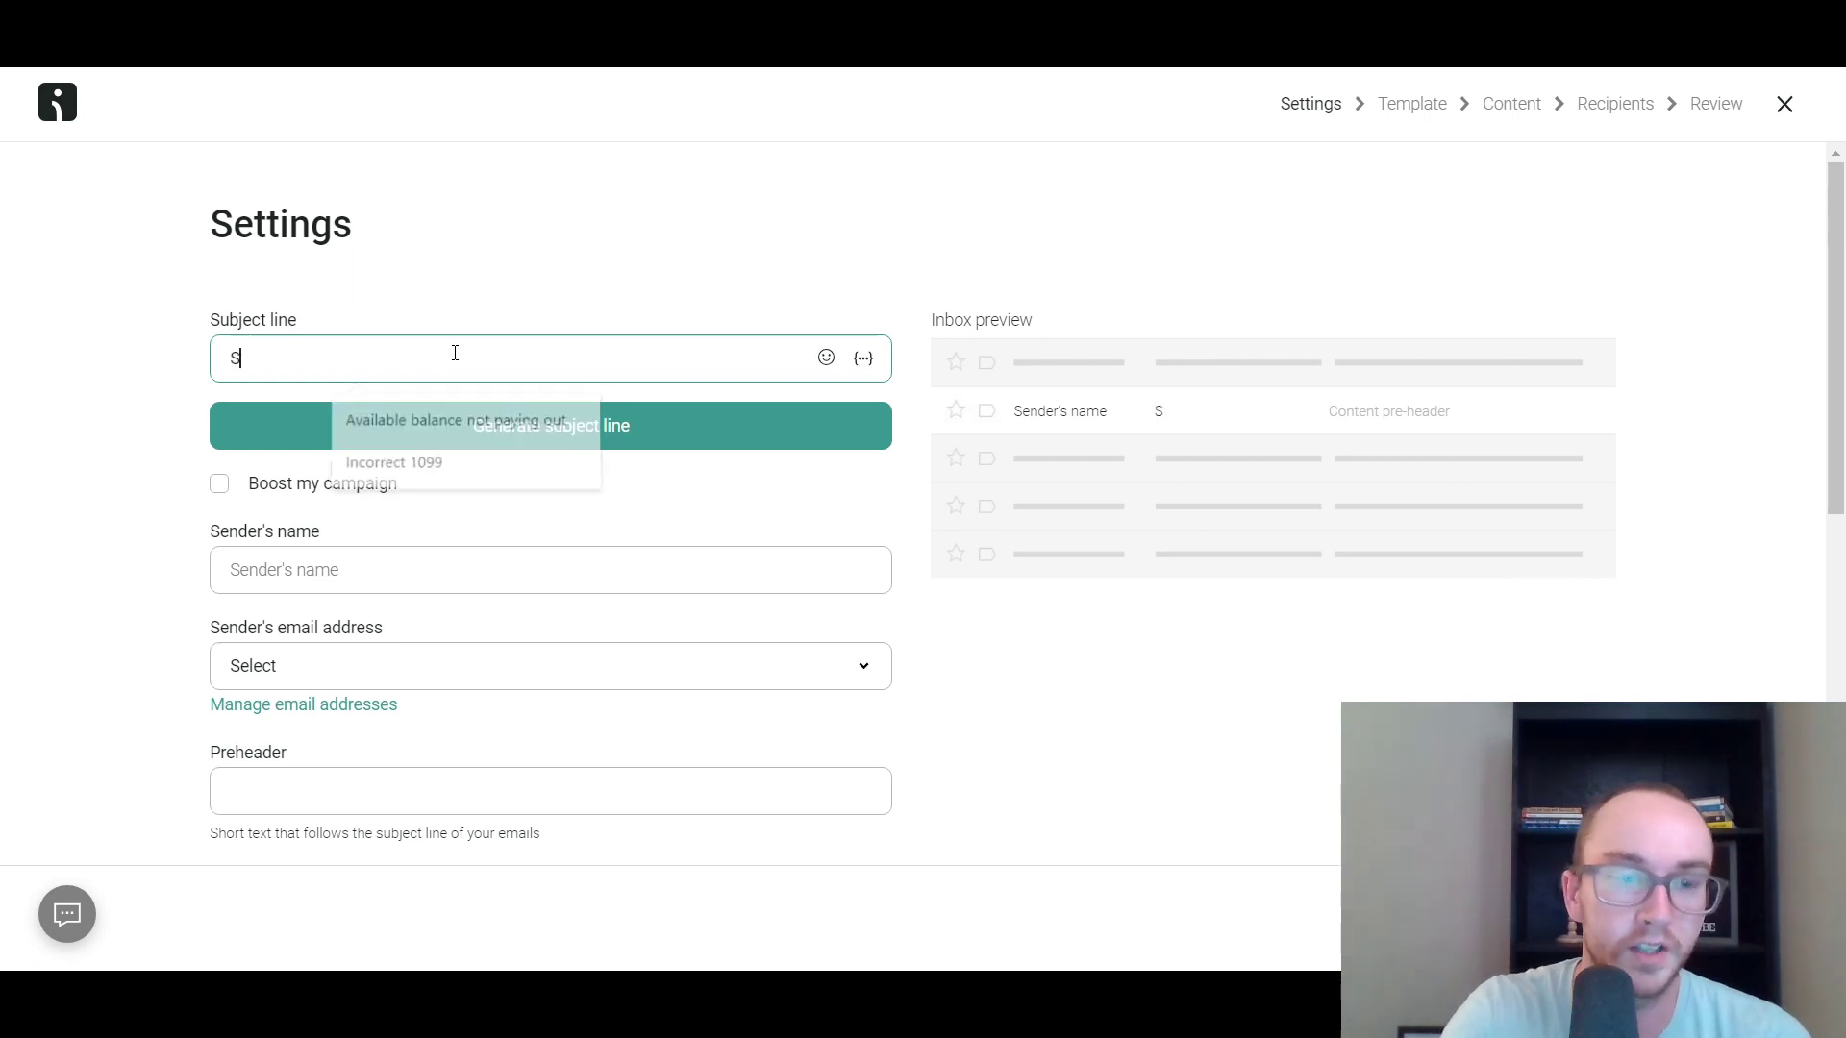
pyautogui.press('BackSpace')
pyautogui.press('BackSpace')
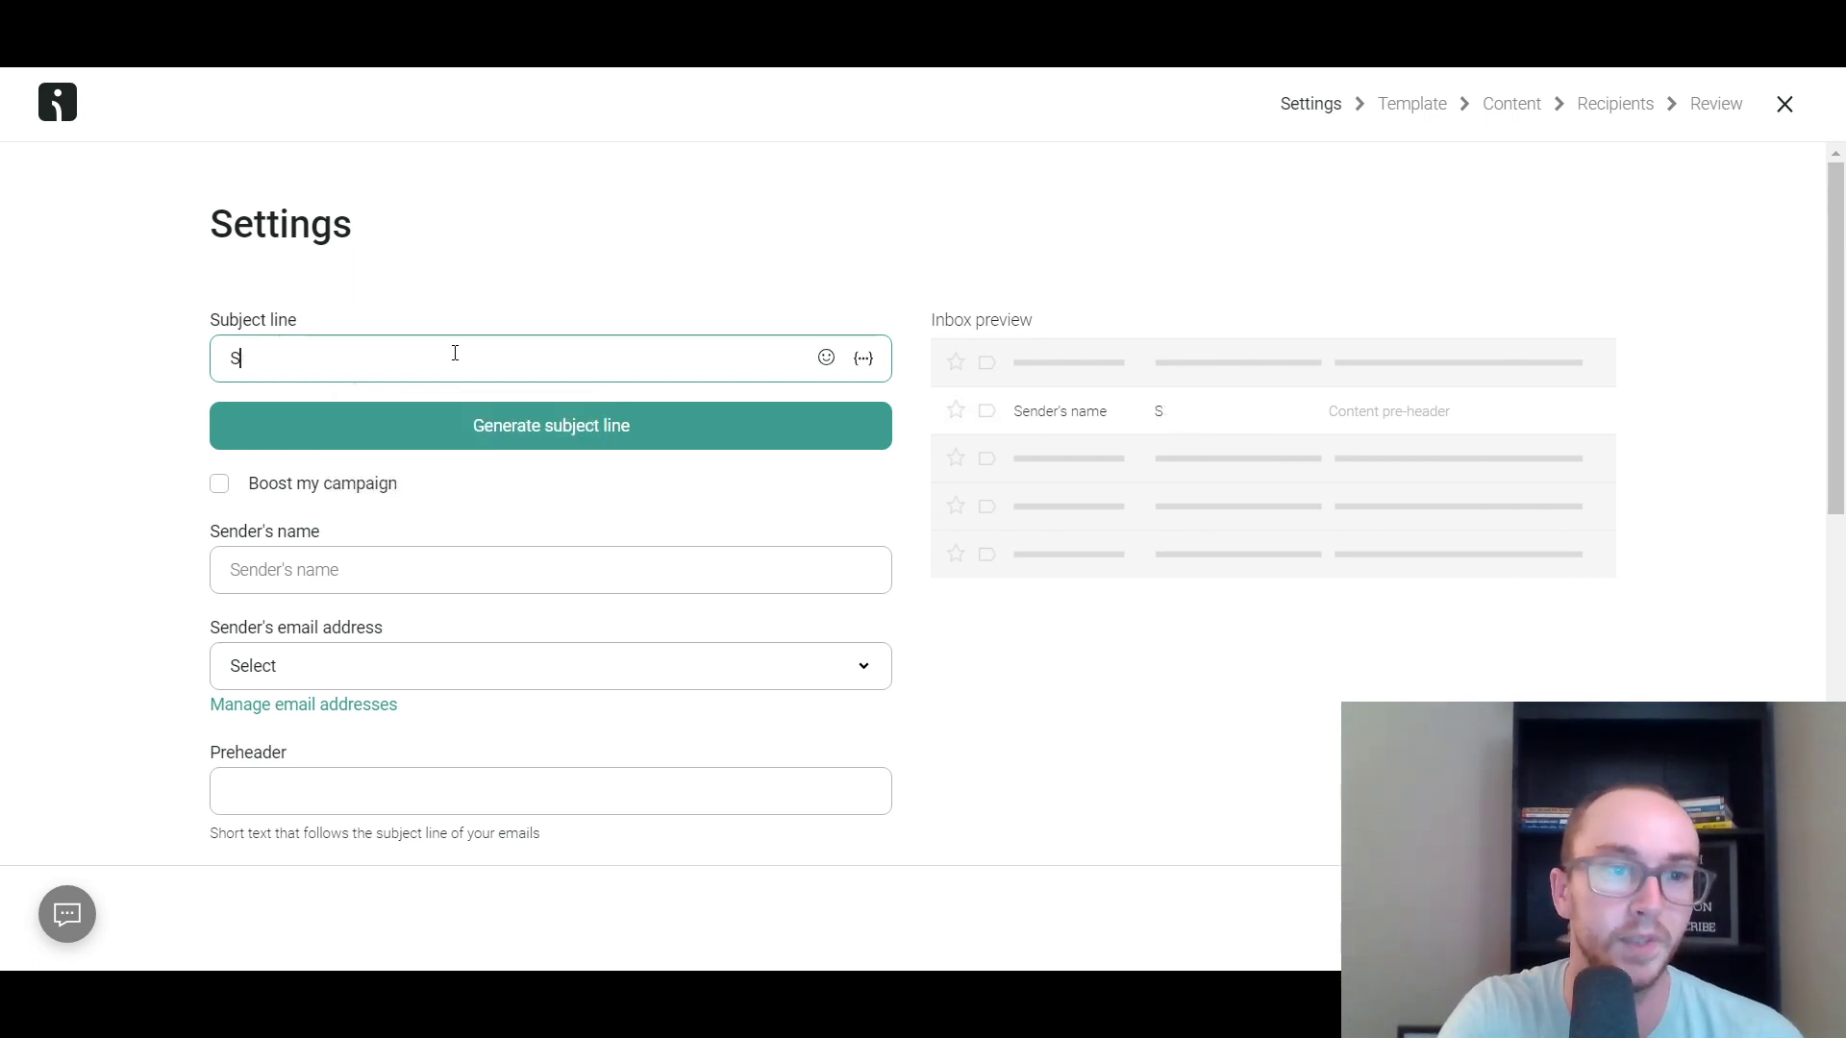
pyautogui.write('ummer S')
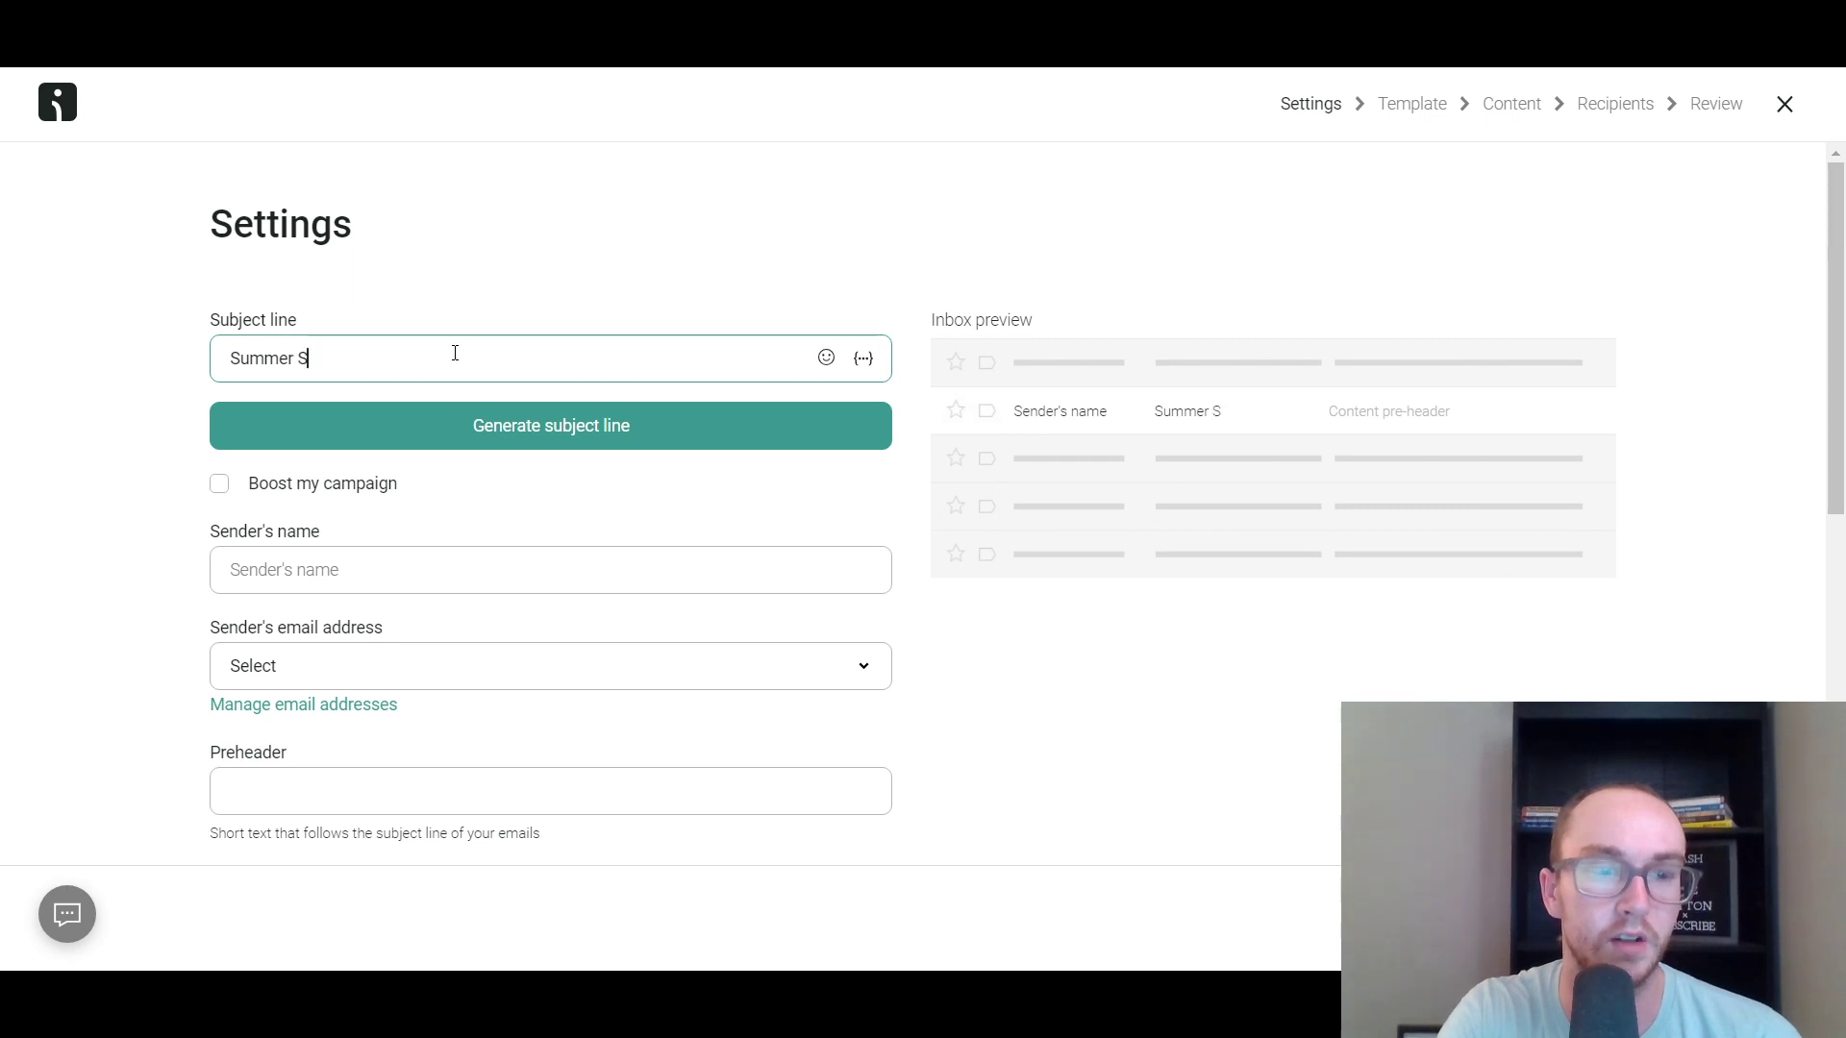
pyautogui.write('ale! 40')
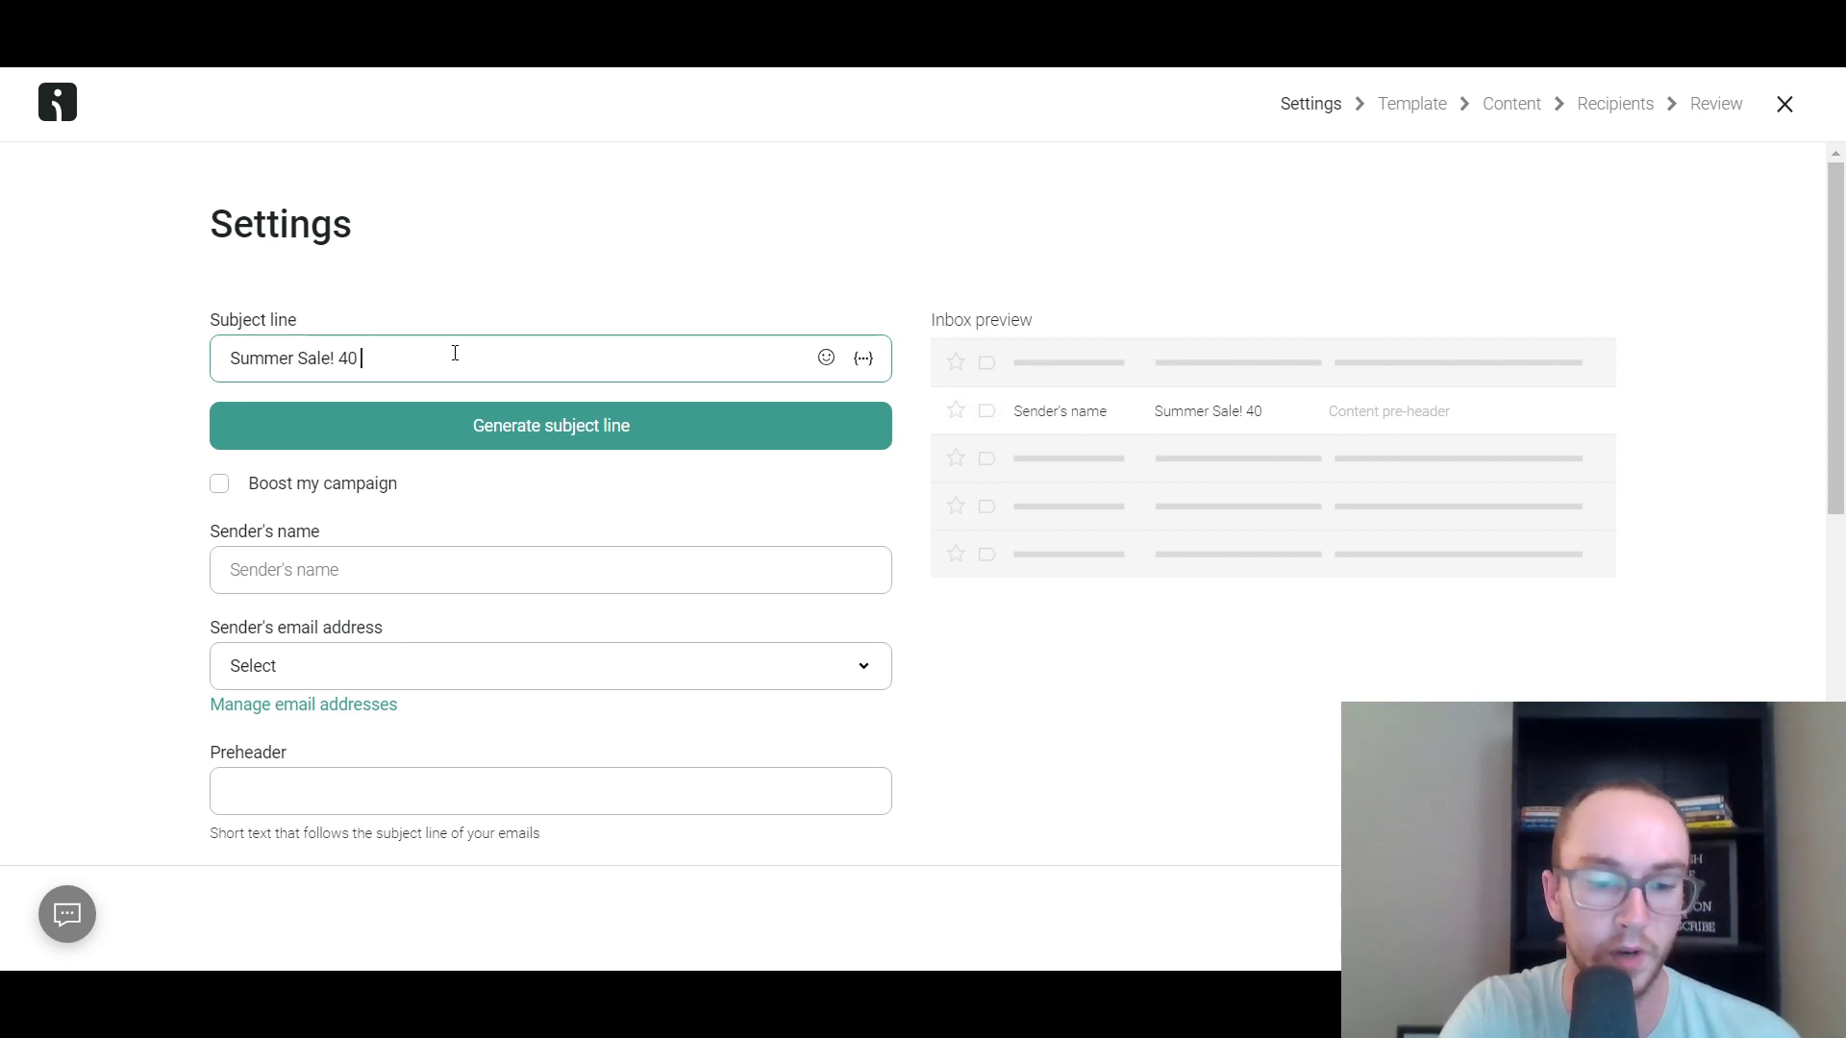
pyautogui.write('OFF')
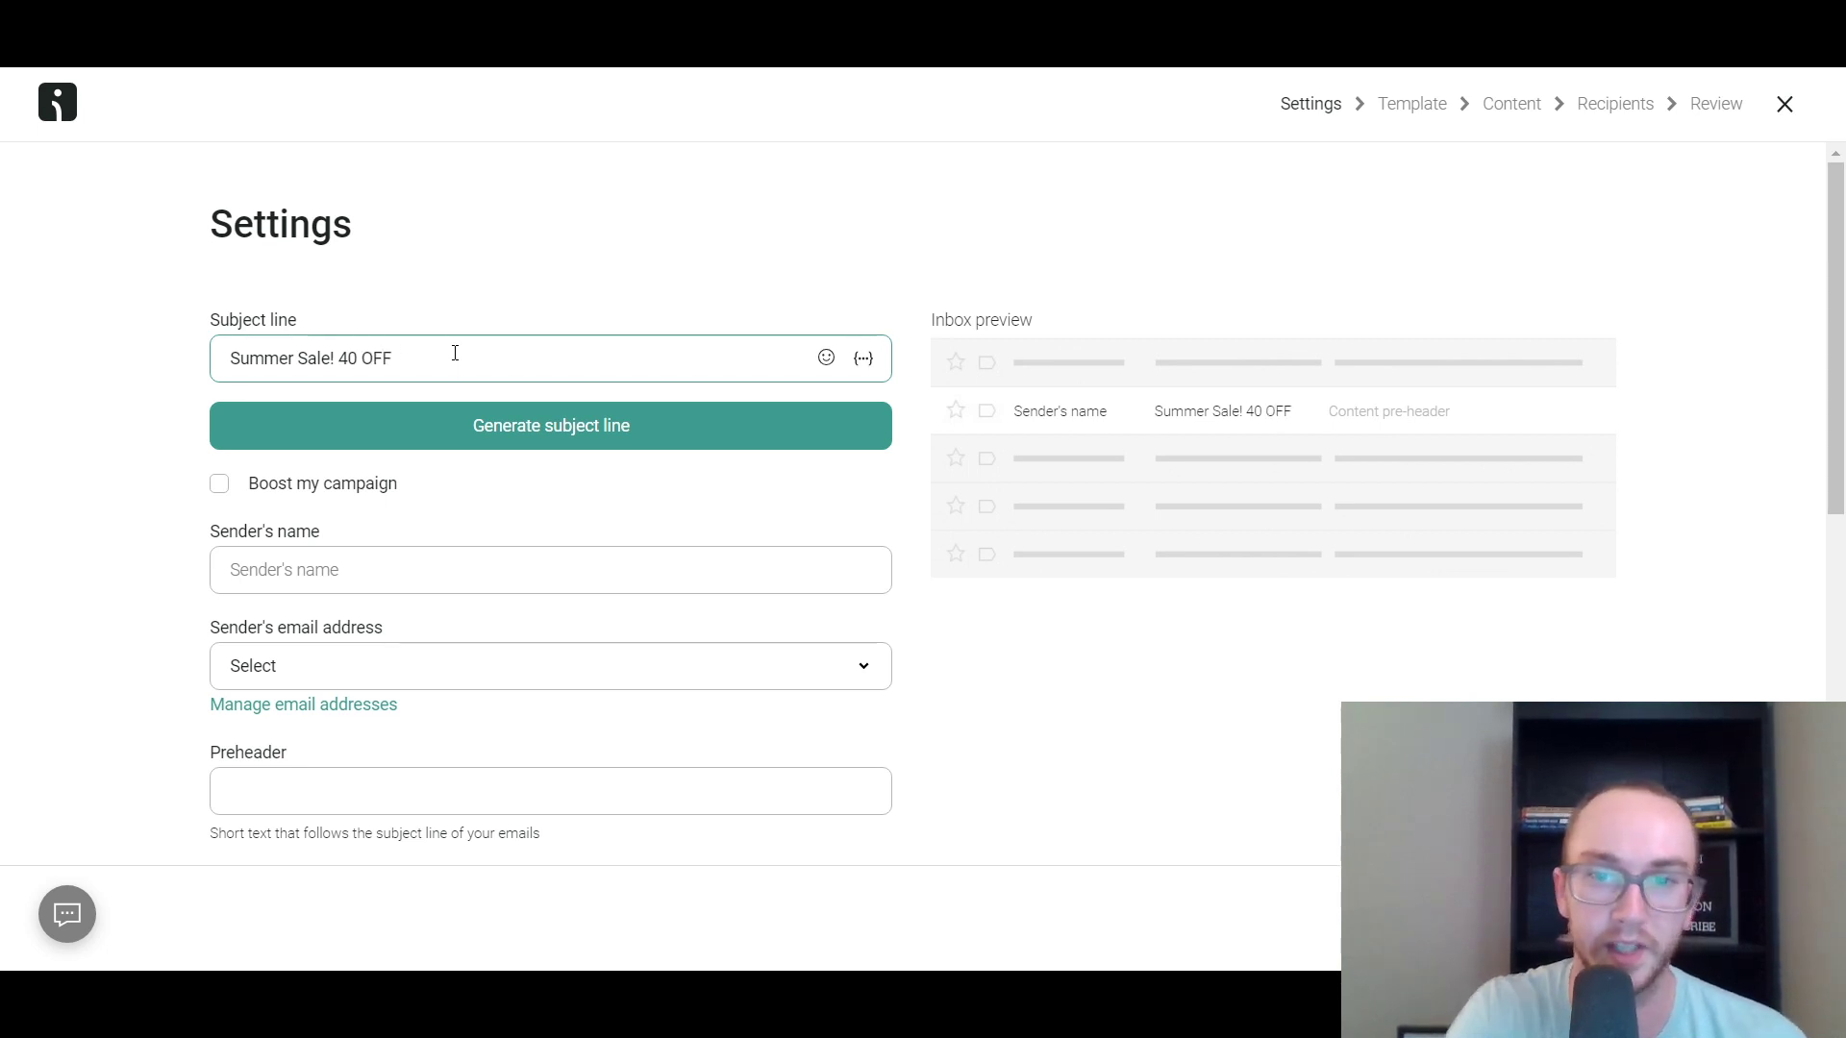
# Generate subject line suggestions from the entered text and apply "Get 40% OFF now!".
pyautogui.click(196, 404)
pyautogui.click(382, 428)
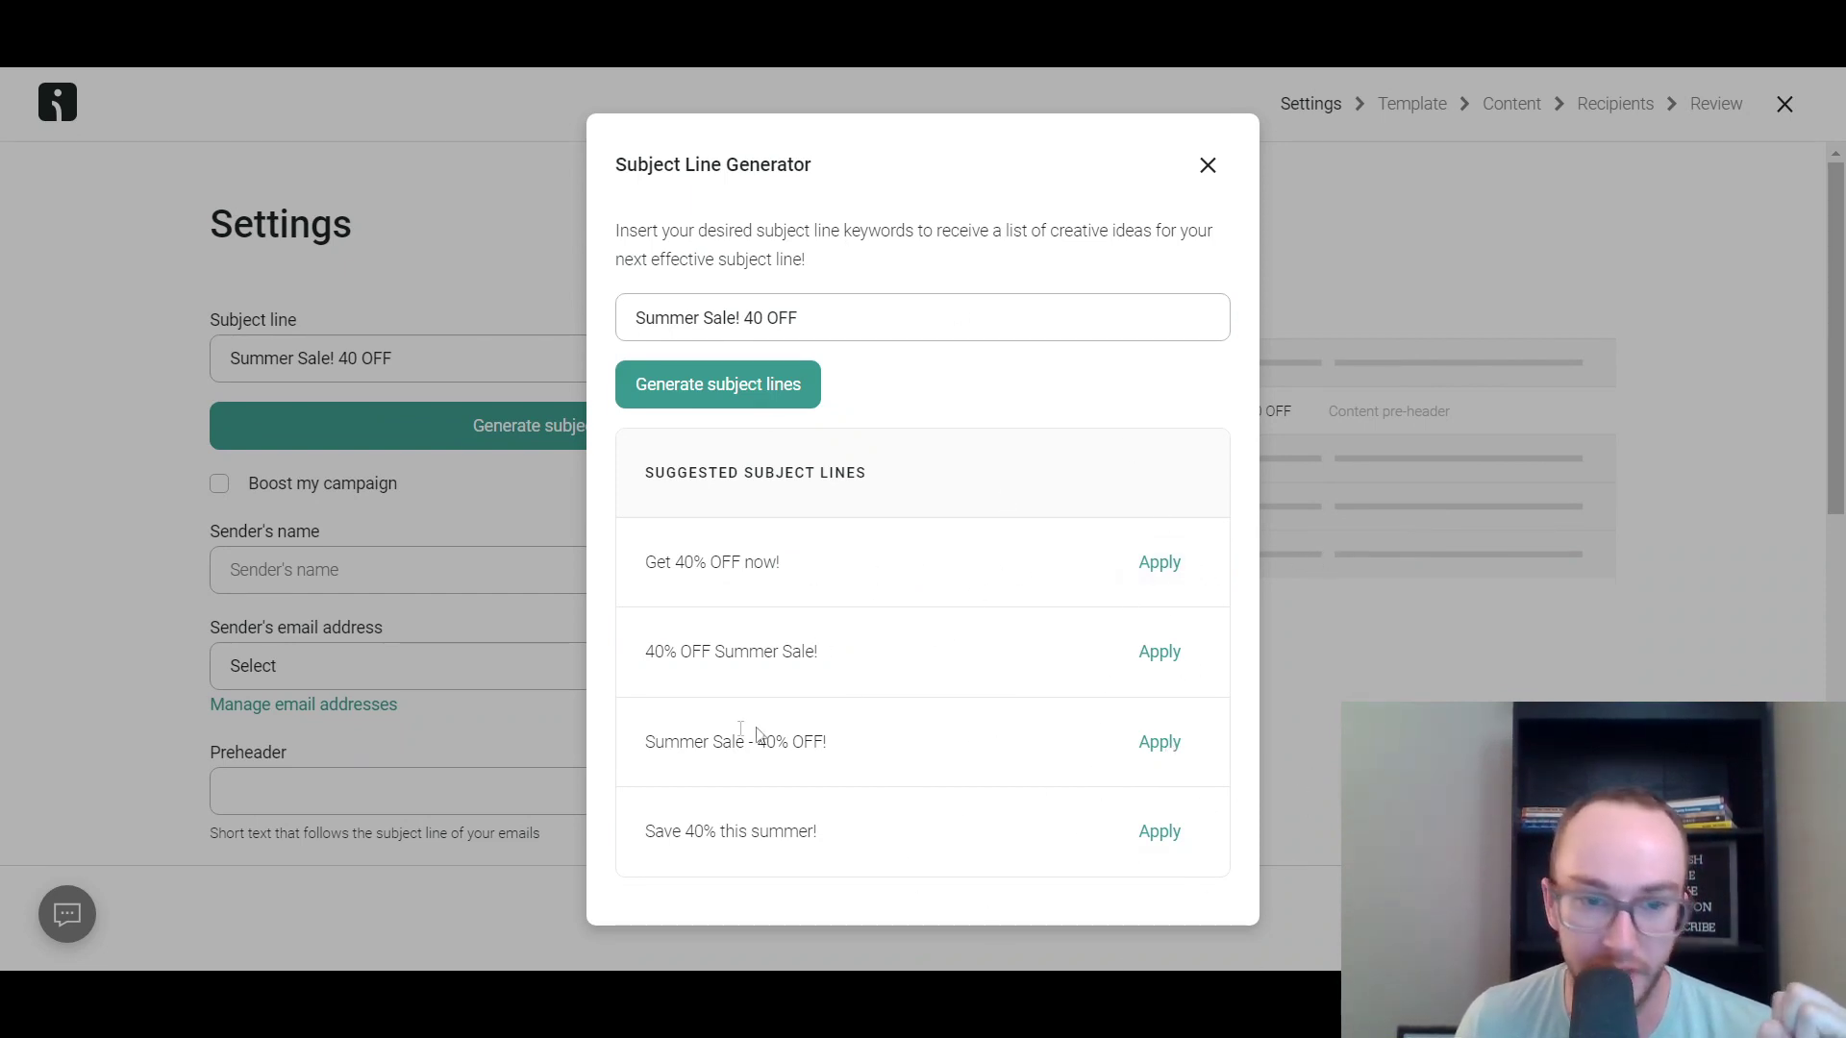
pyautogui.tripleClick(689, 741)
pyautogui.click(874, 742)
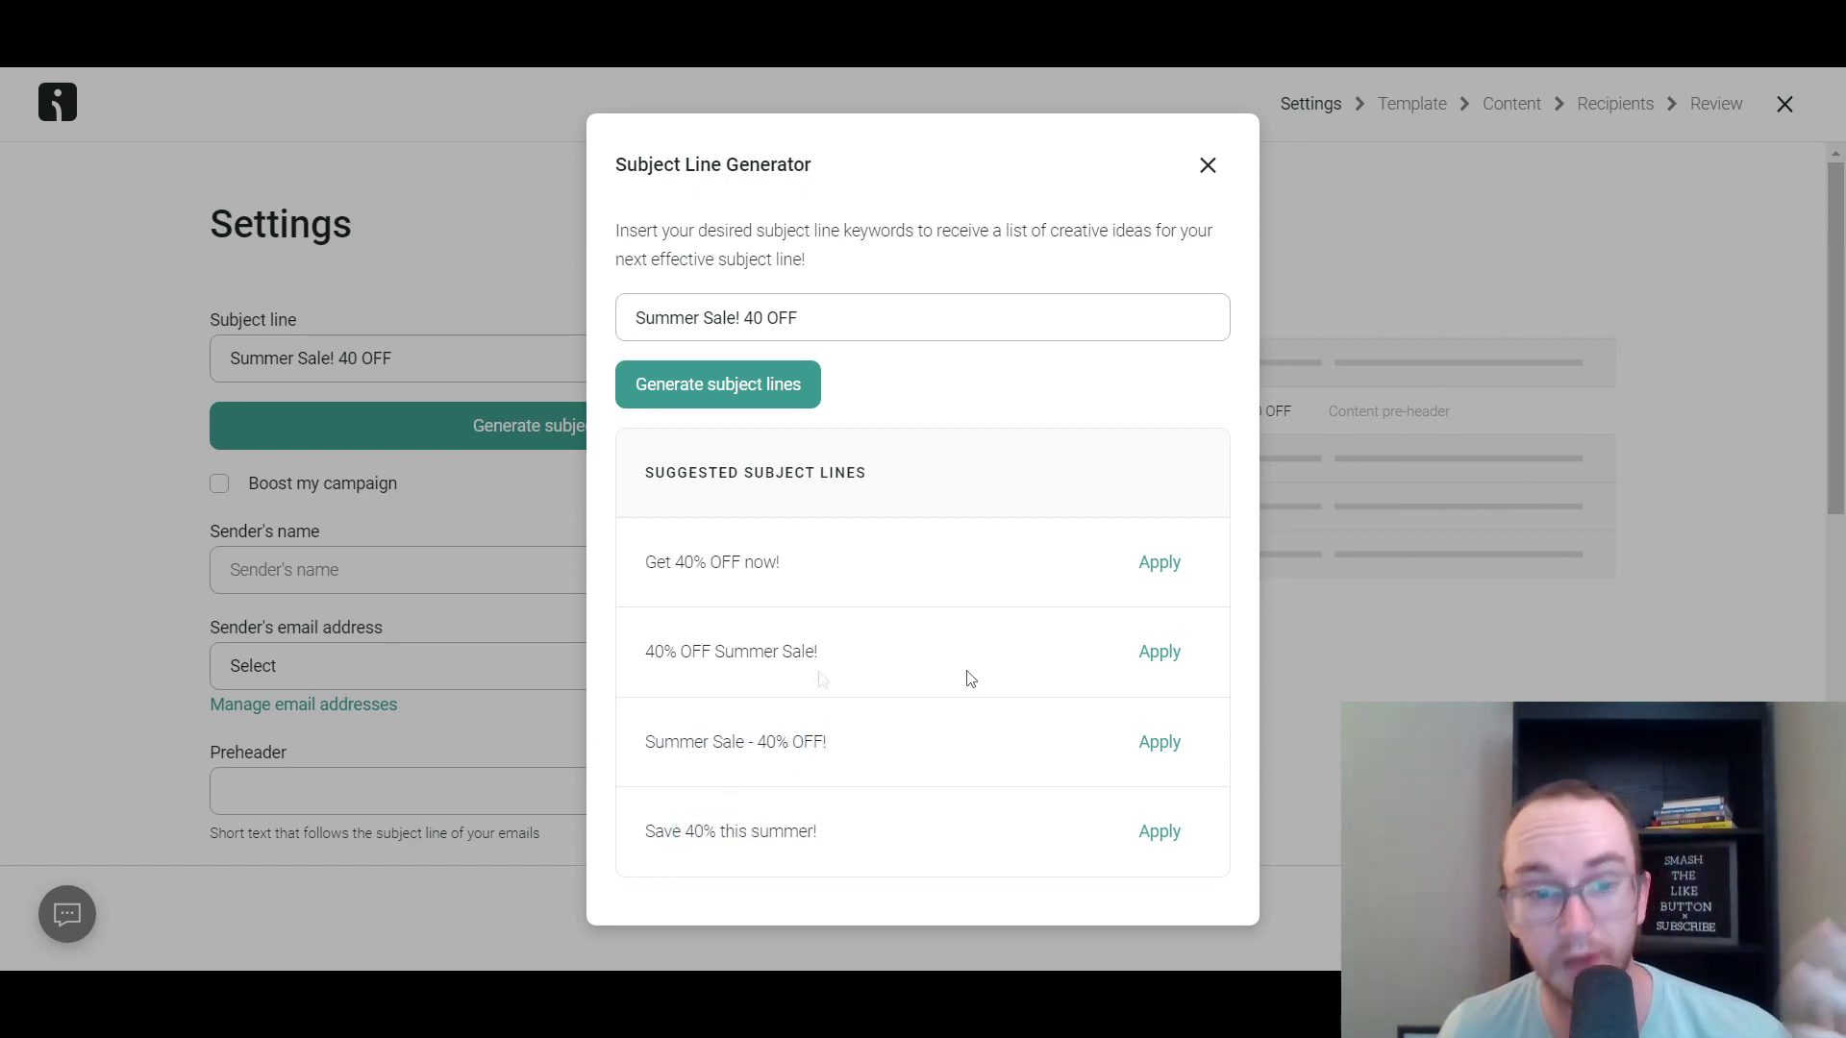
pyautogui.click(1159, 563)
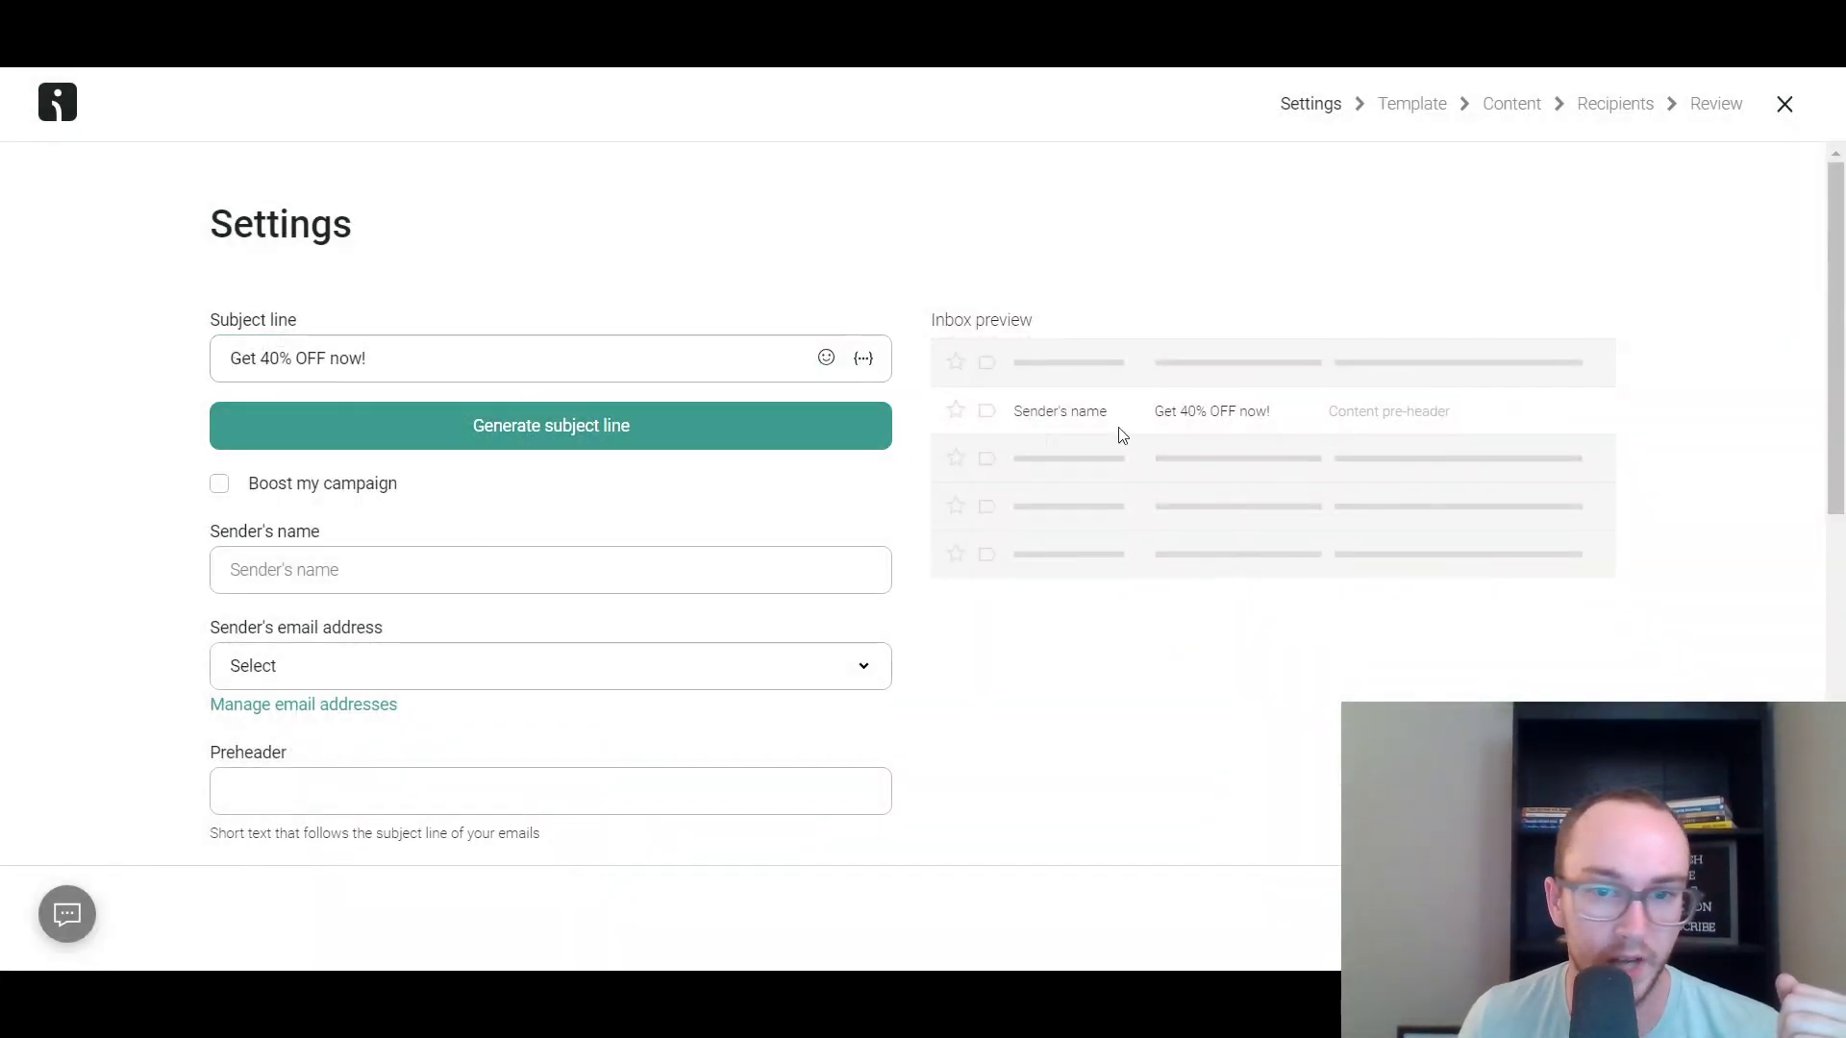
# Enable the Boost my campaign option to view its booster subject line field, and disable the option again.
pyautogui.click(220, 486)
pyautogui.click(220, 485)
pyautogui.click(221, 485)
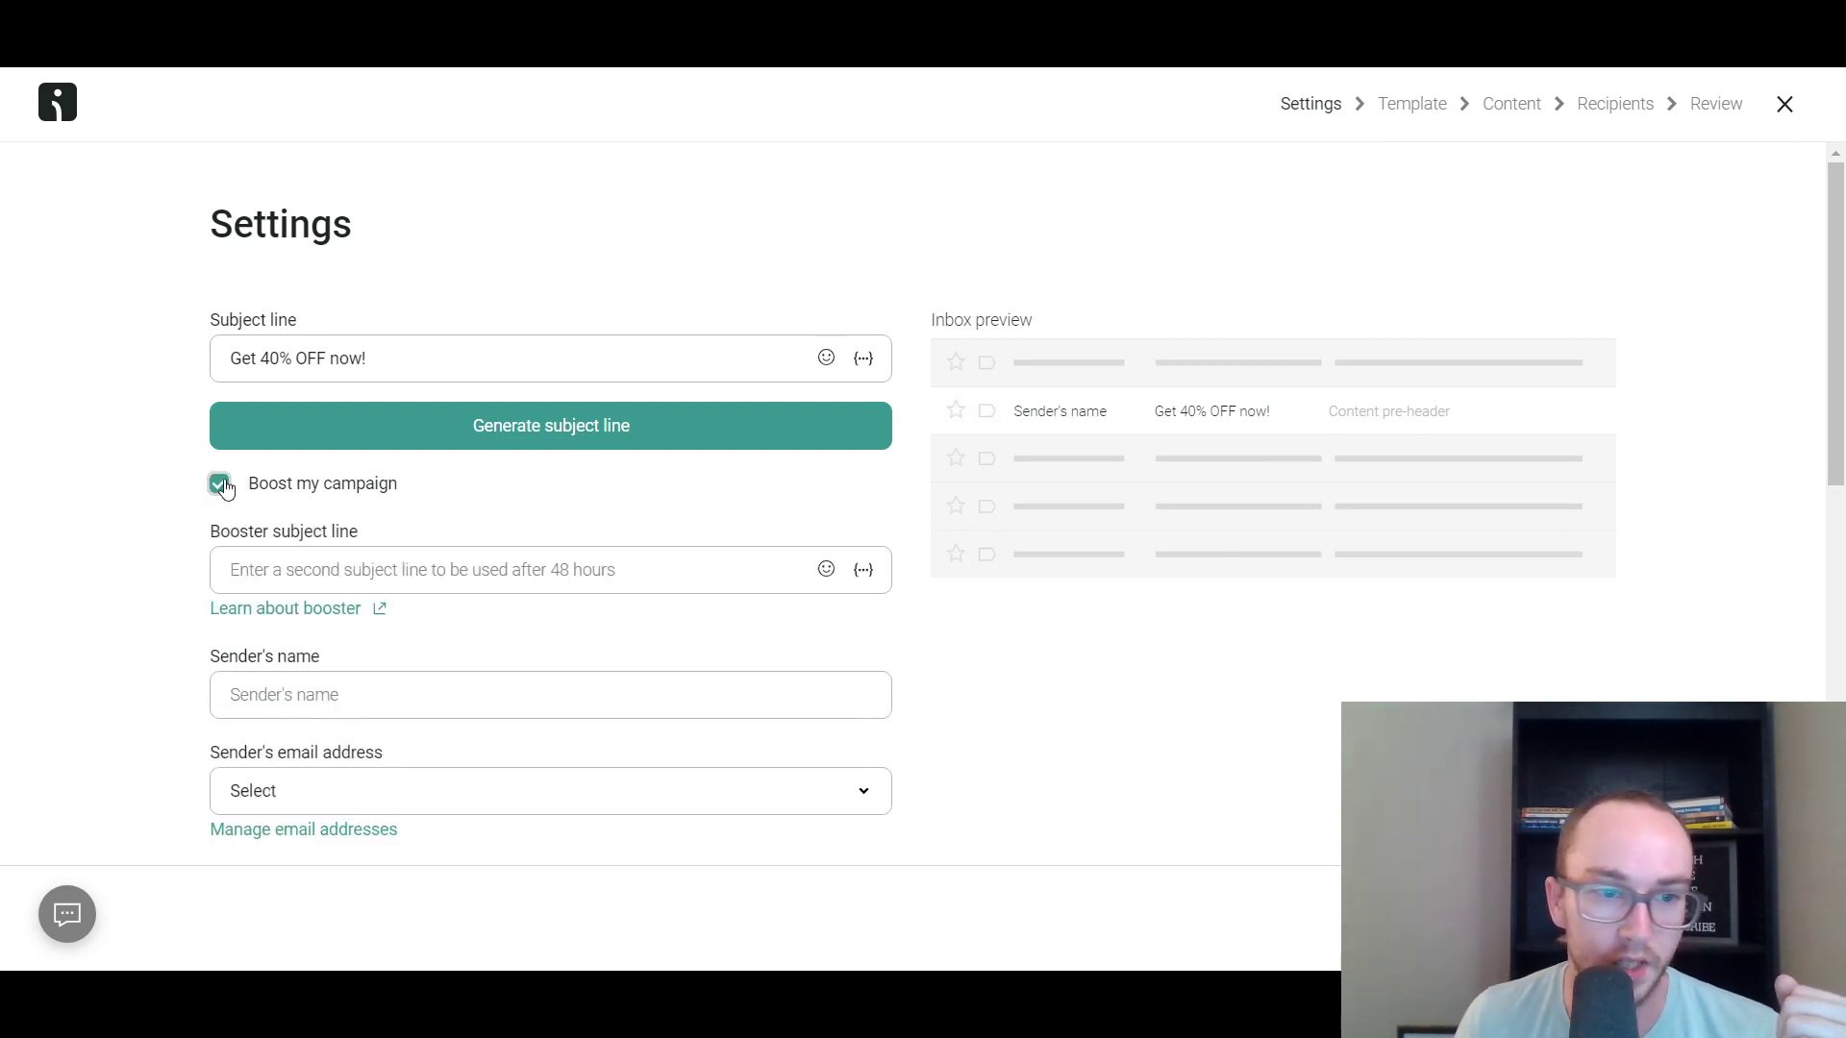
pyautogui.click(220, 486)
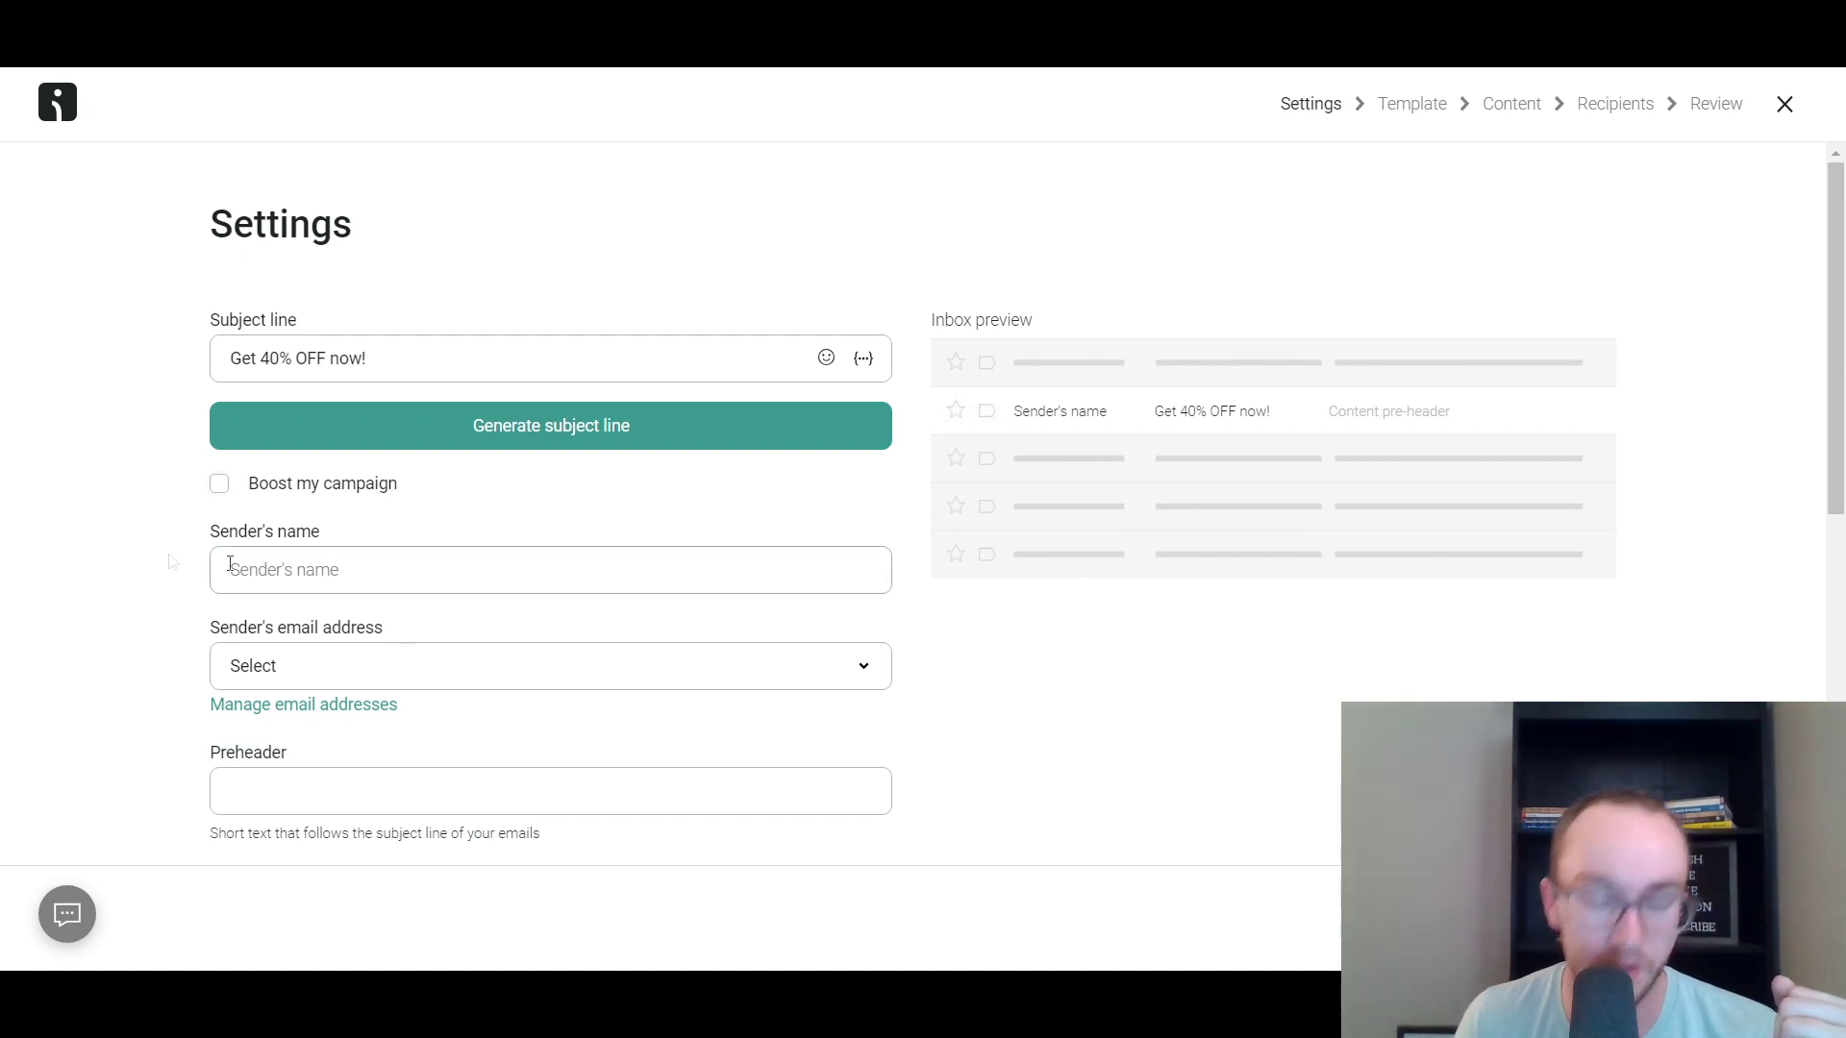
# Enter "Discount Shop" as the sender's name for the email campaign.
pyautogui.scroll(-3, 152, 556)
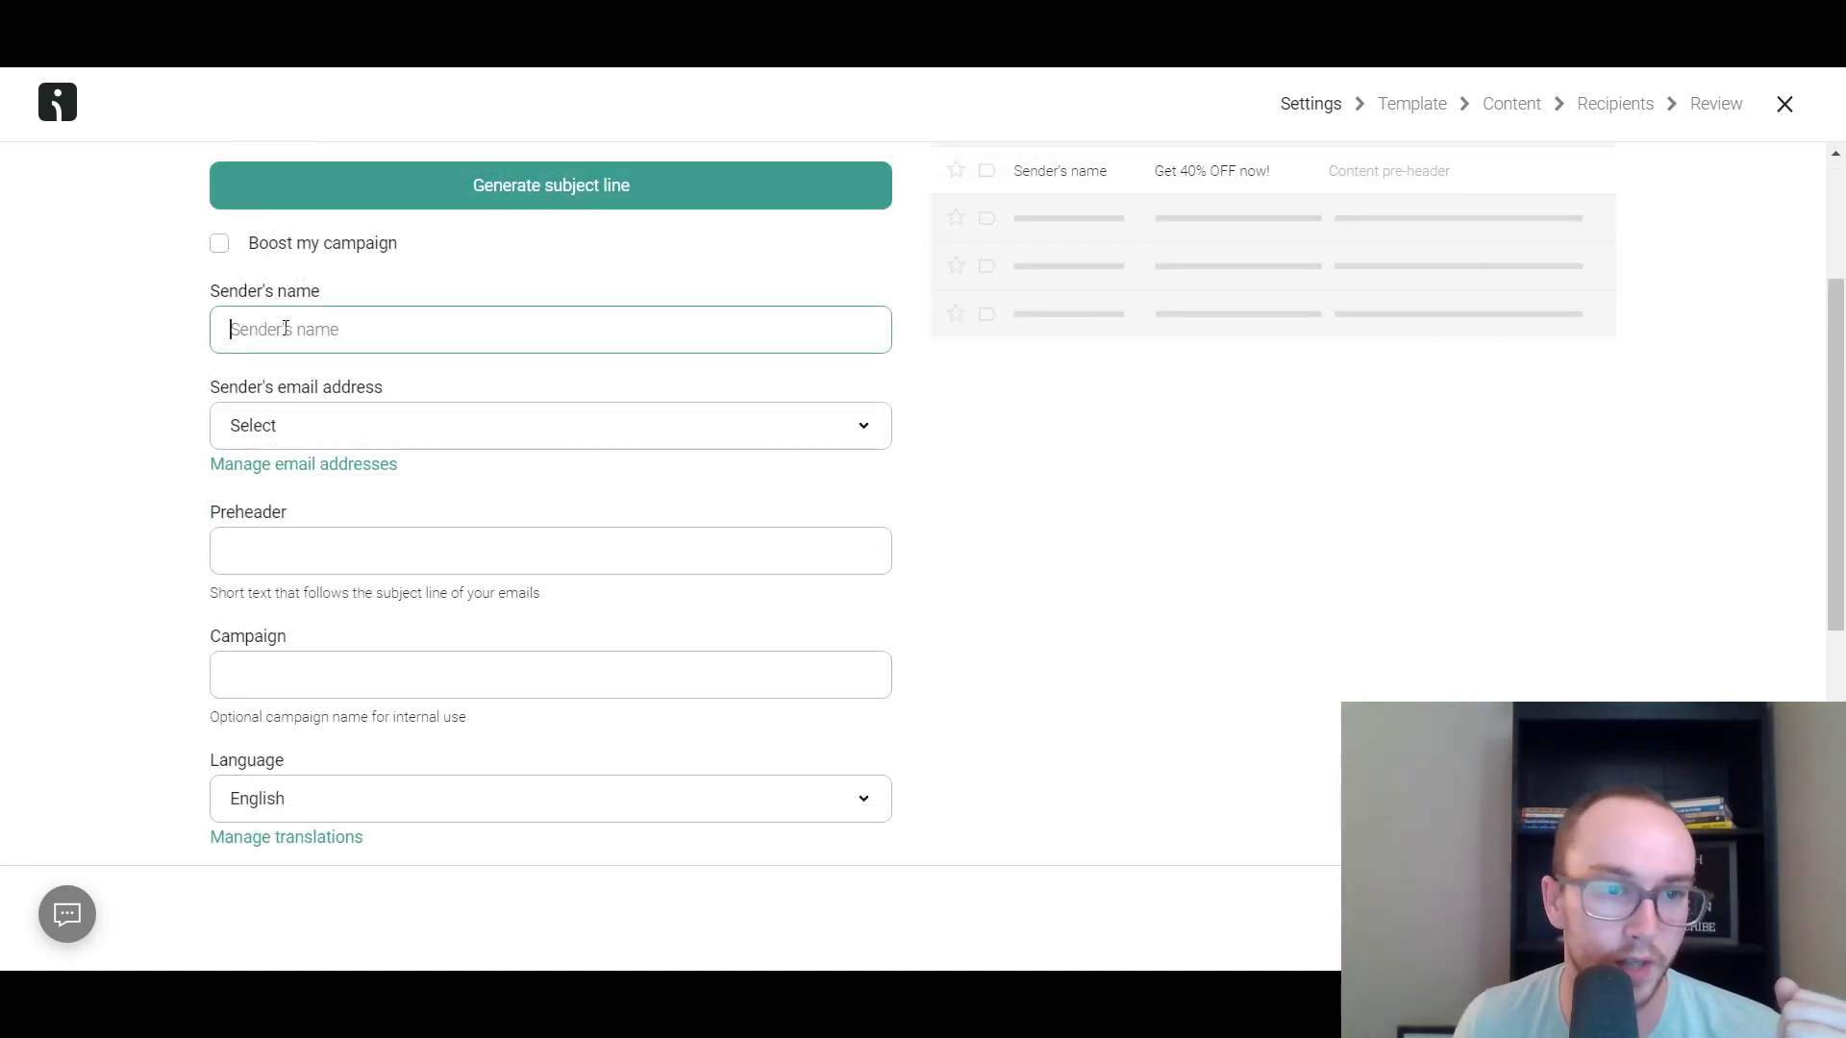
pyautogui.scroll(2, 107, 362)
pyautogui.click(304, 448)
pyautogui.scroll(1, 163, 524)
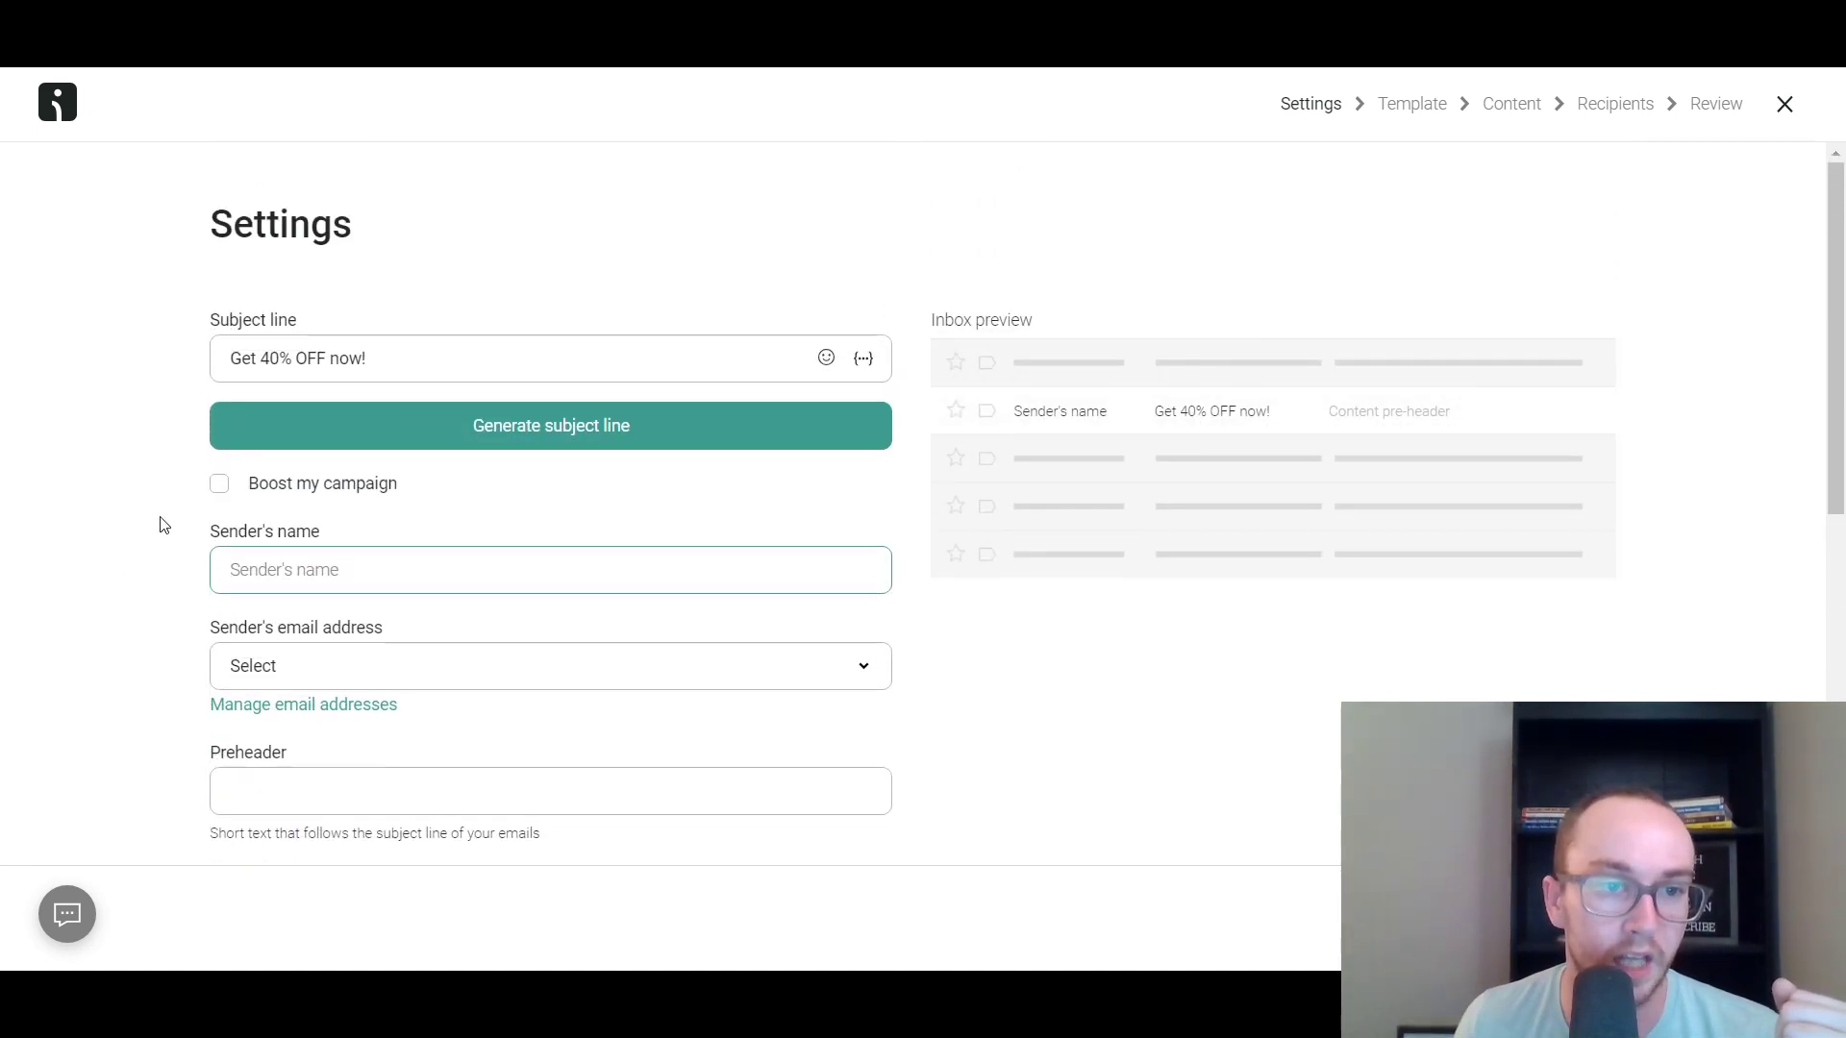
pyautogui.click(160, 647)
pyautogui.click(286, 569)
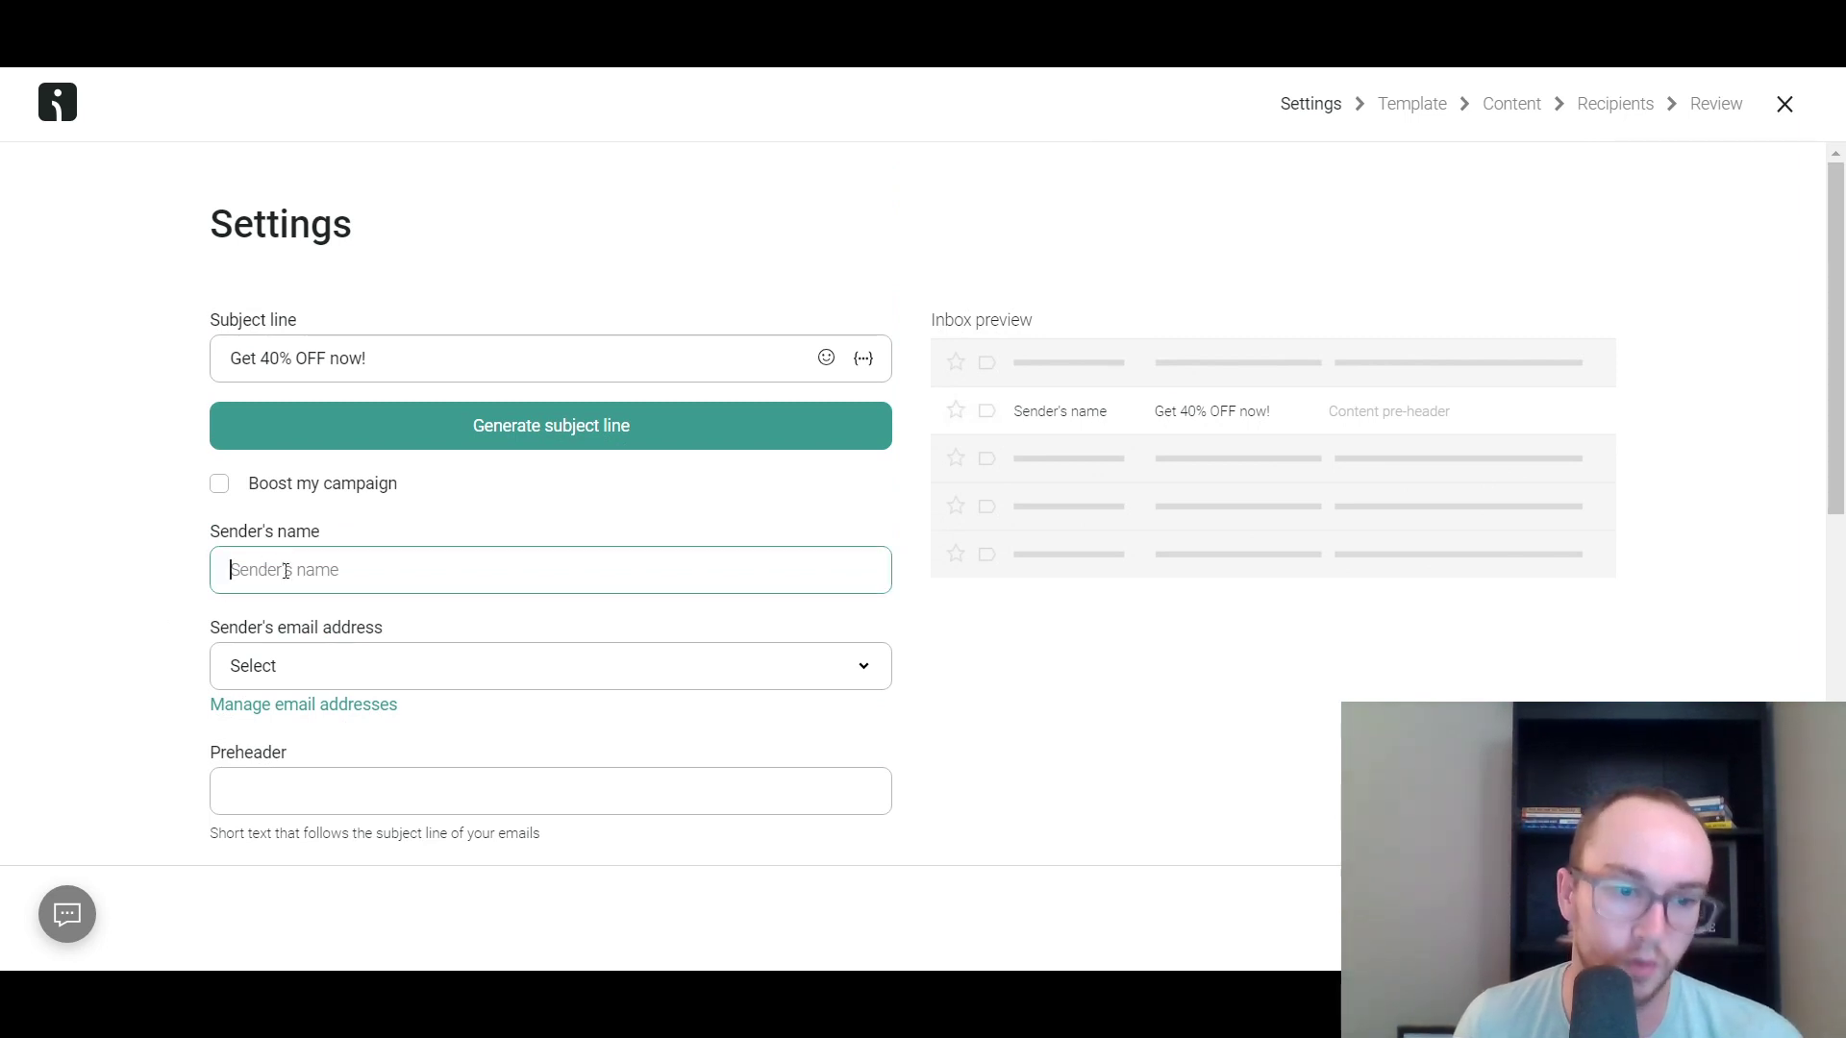
pyautogui.write('SHop')
pyautogui.press('BackSpace')
pyautogui.press('BackSpace')
pyautogui.press('BackSpace')
pyautogui.write('Discou')
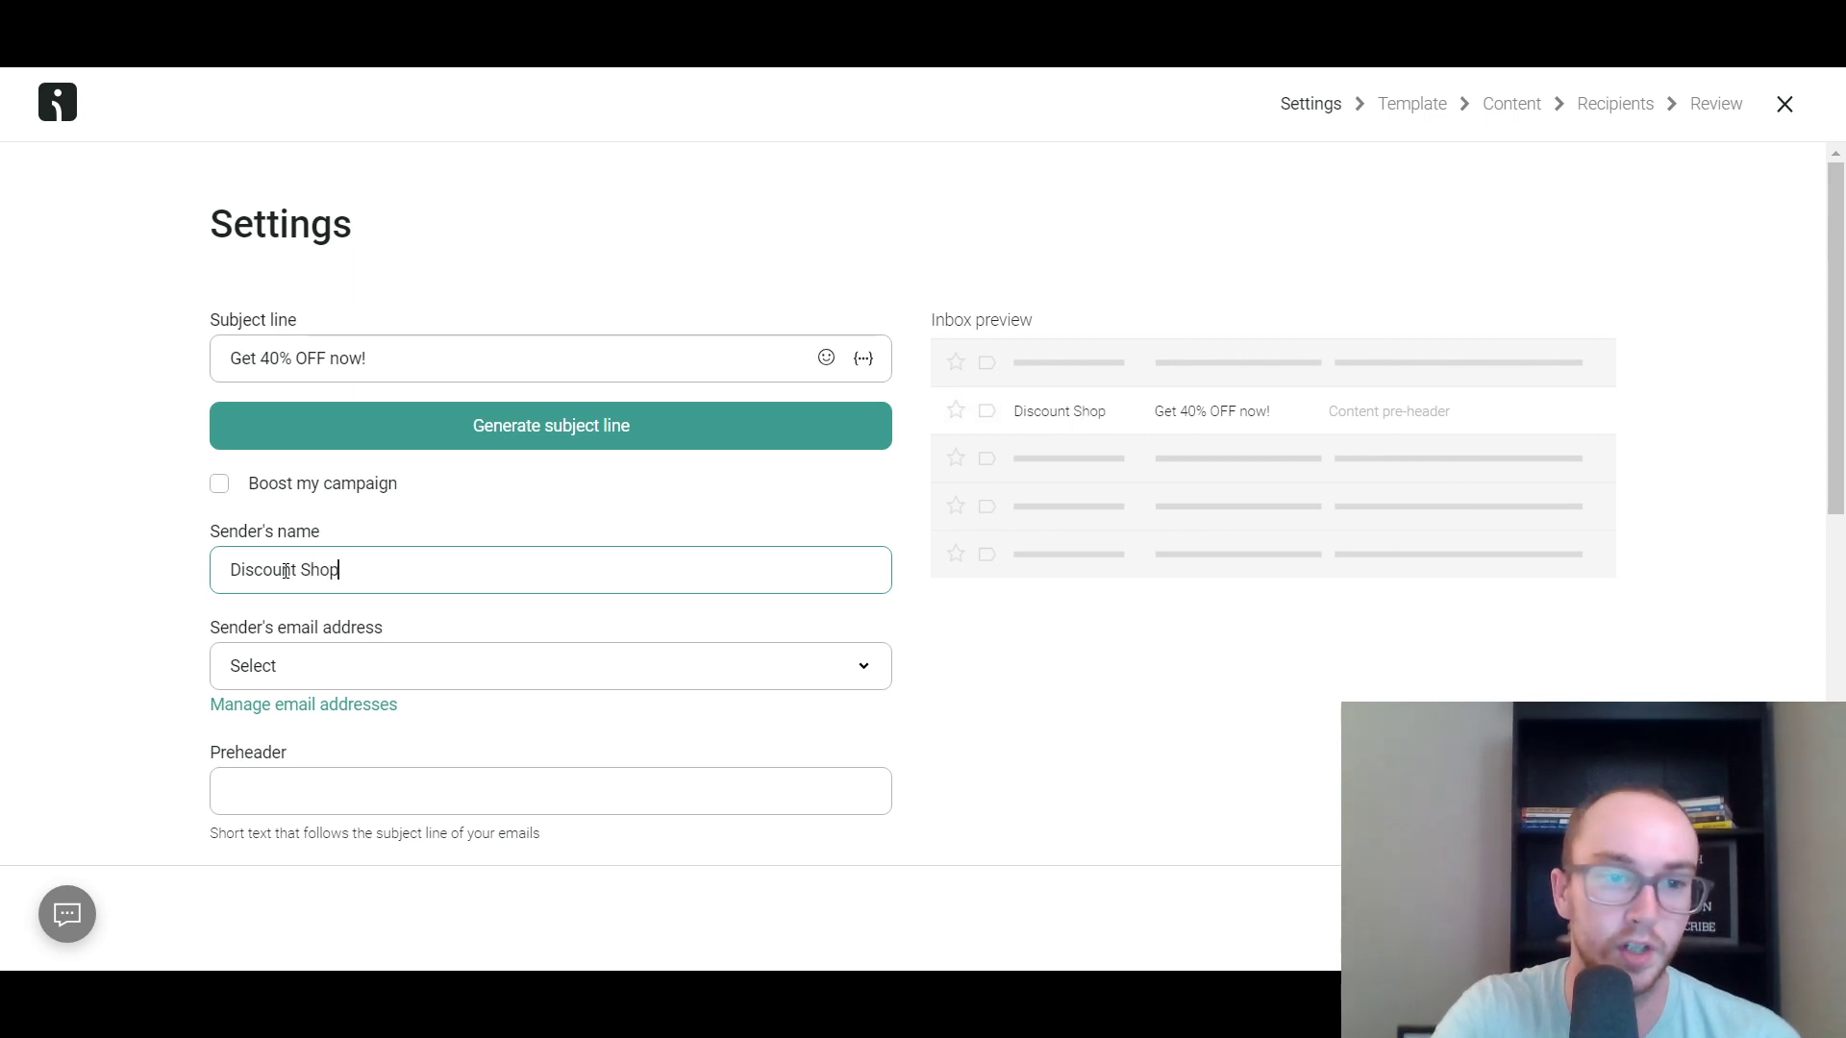
# Replace the sender's name with a person's first name followed by "from Mystical Dreams".
pyautogui.press('BackSpace')
pyautogui.press('BackSpace')
pyautogui.press('BackSpace')
pyautogui.press('BackSpace')
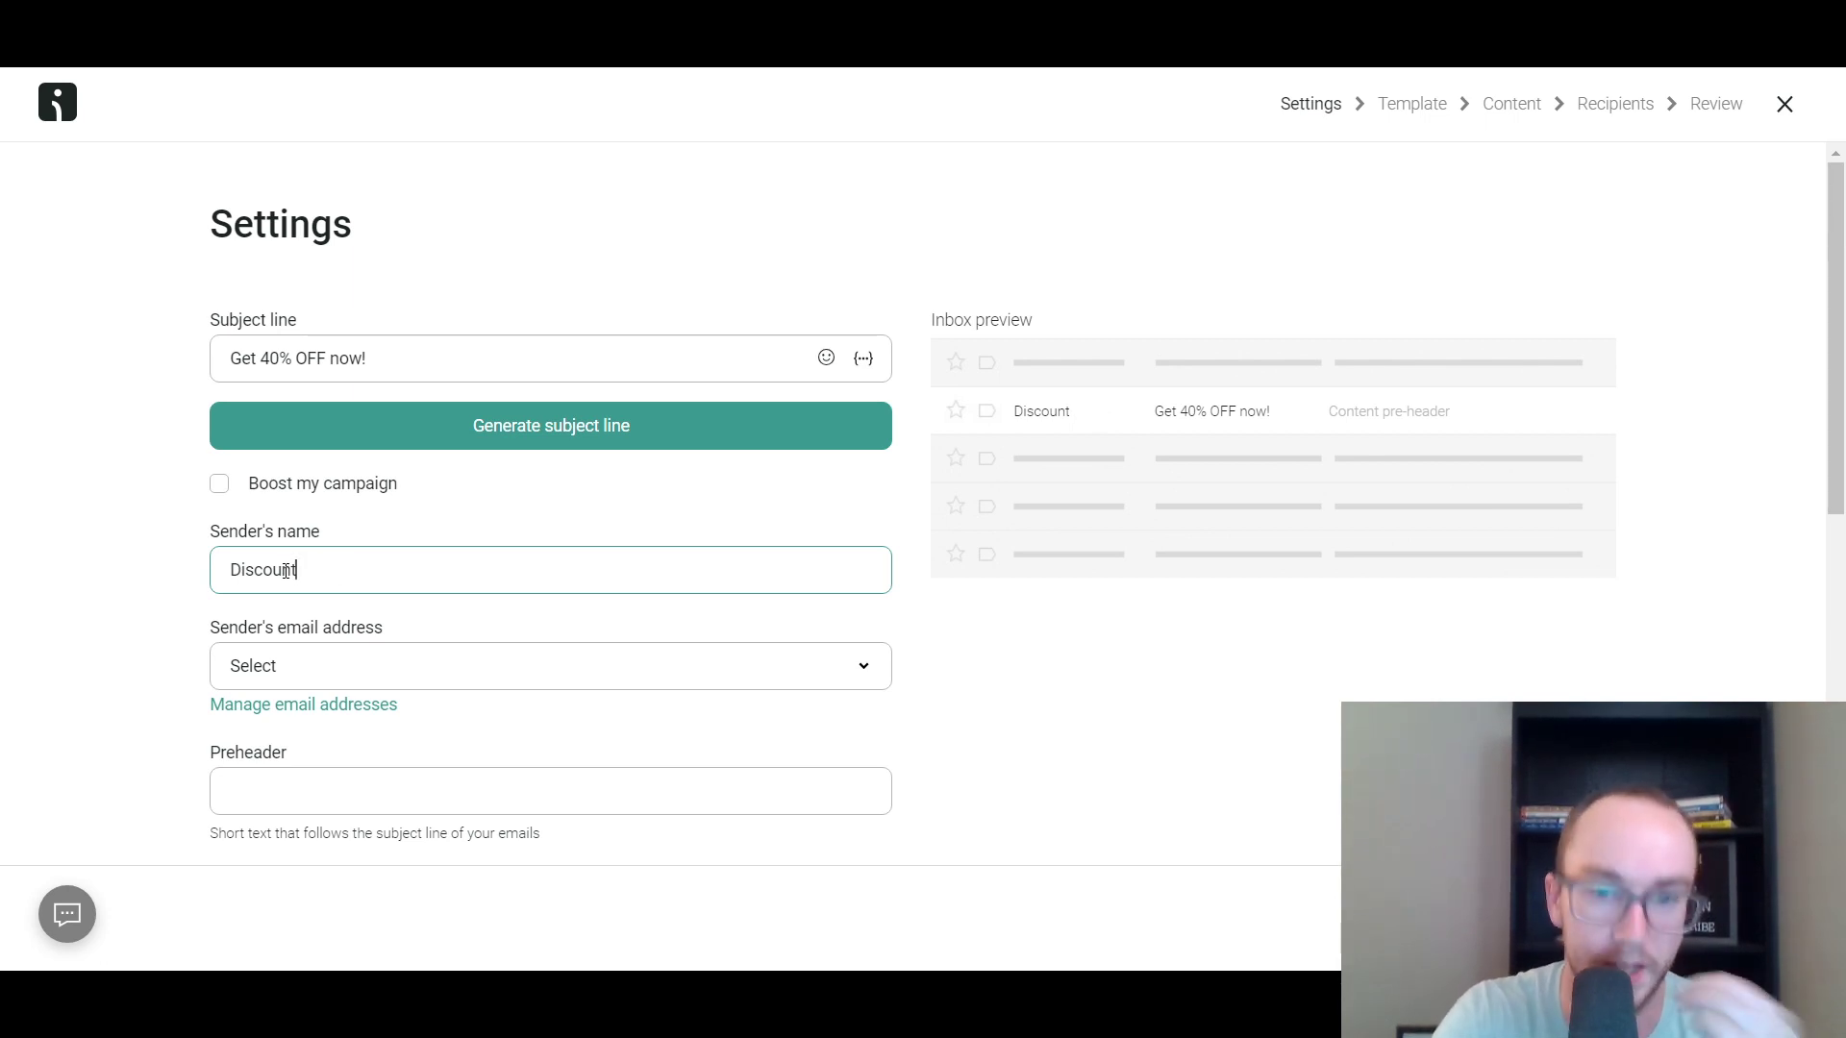
pyautogui.press('BackSpace')
pyautogui.press('BackSpace')
pyautogui.press('BackSpace')
pyautogui.press('BackSpace')
pyautogui.press('BackSpace')
pyautogui.press('BackSpace')
pyautogui.press('BackSpace')
pyautogui.press('BackSpace')
pyautogui.write('Mar')
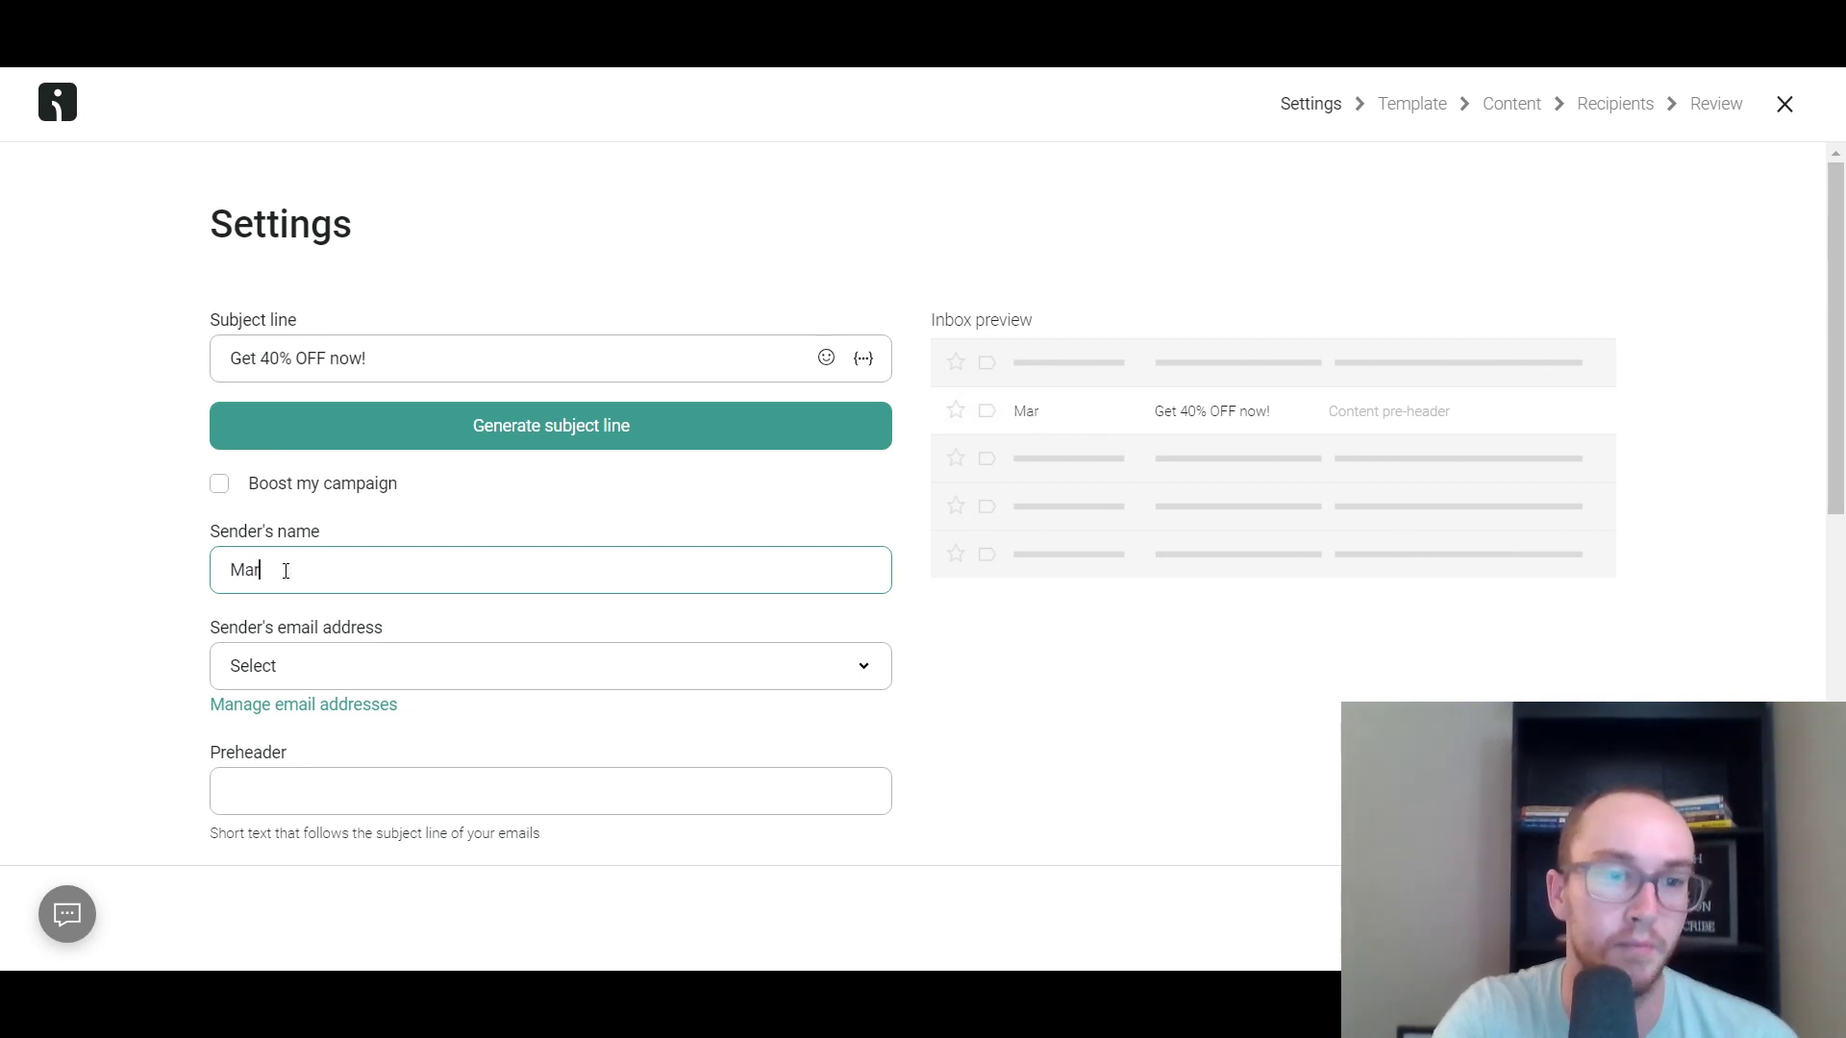
pyautogui.write('y from ')
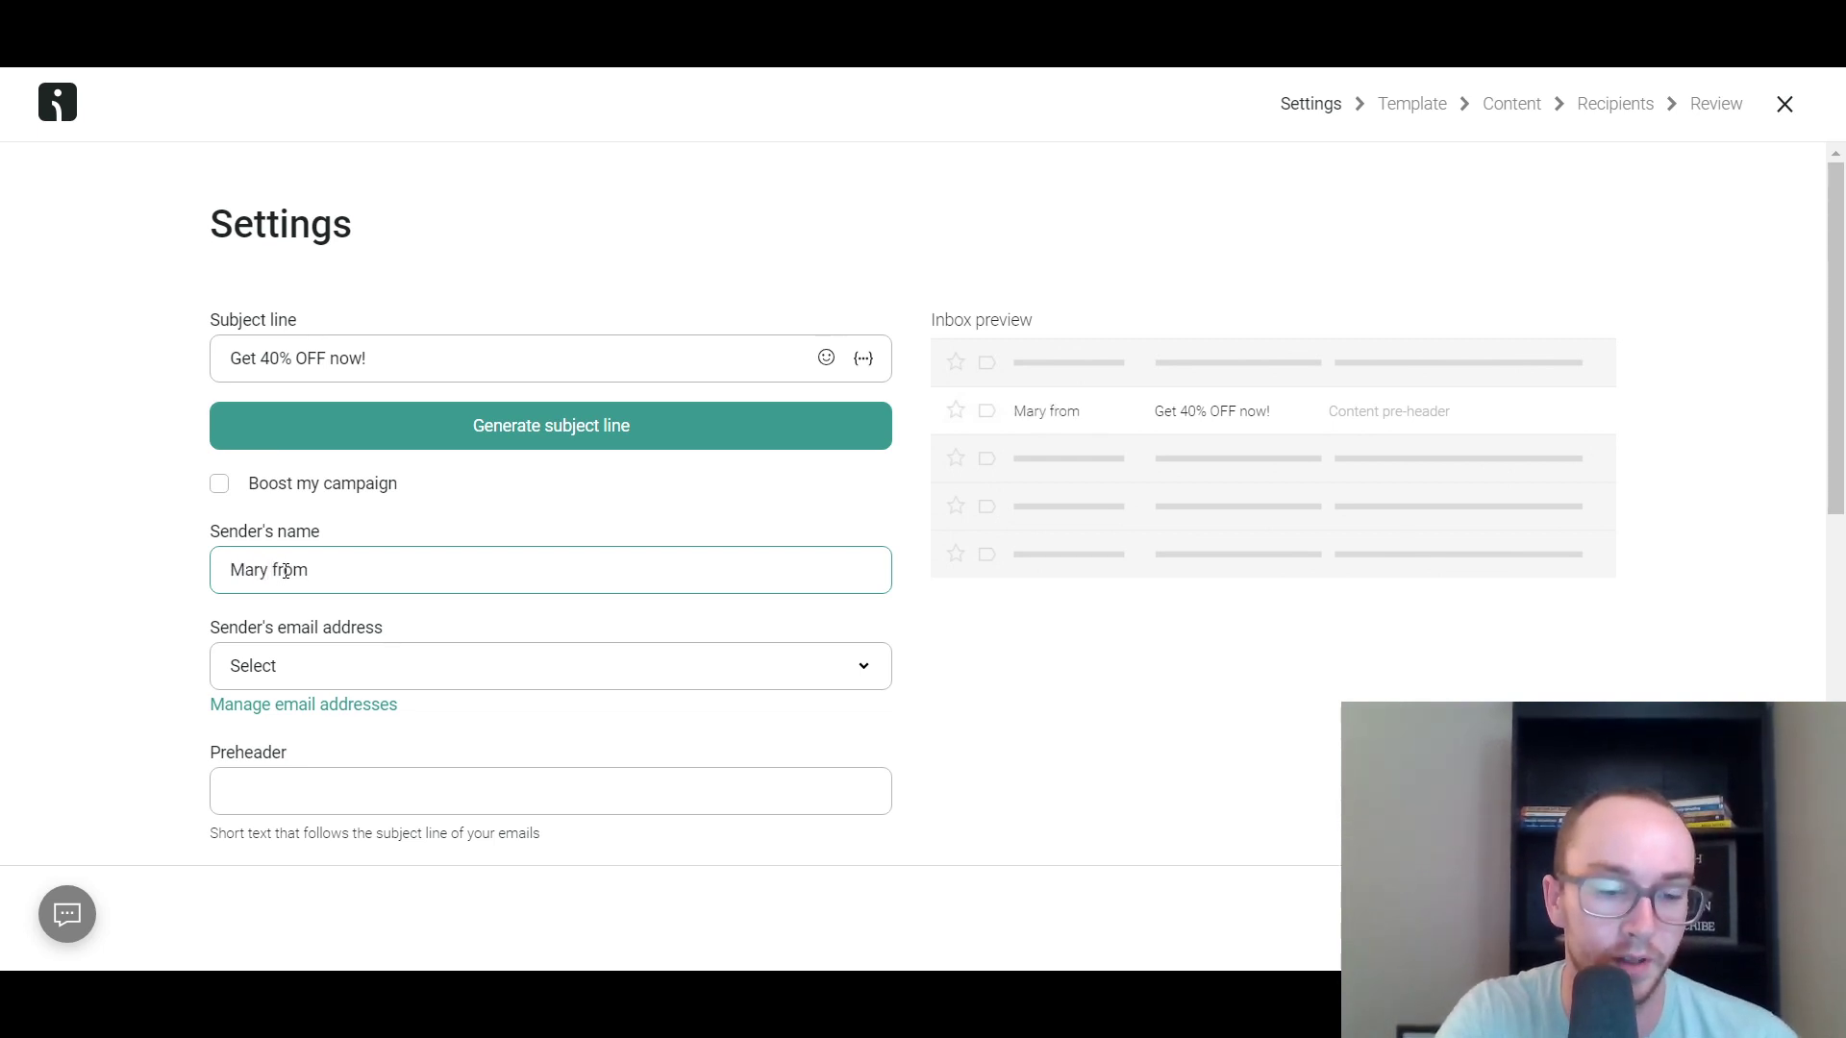
pyautogui.write('Mystical Dr')
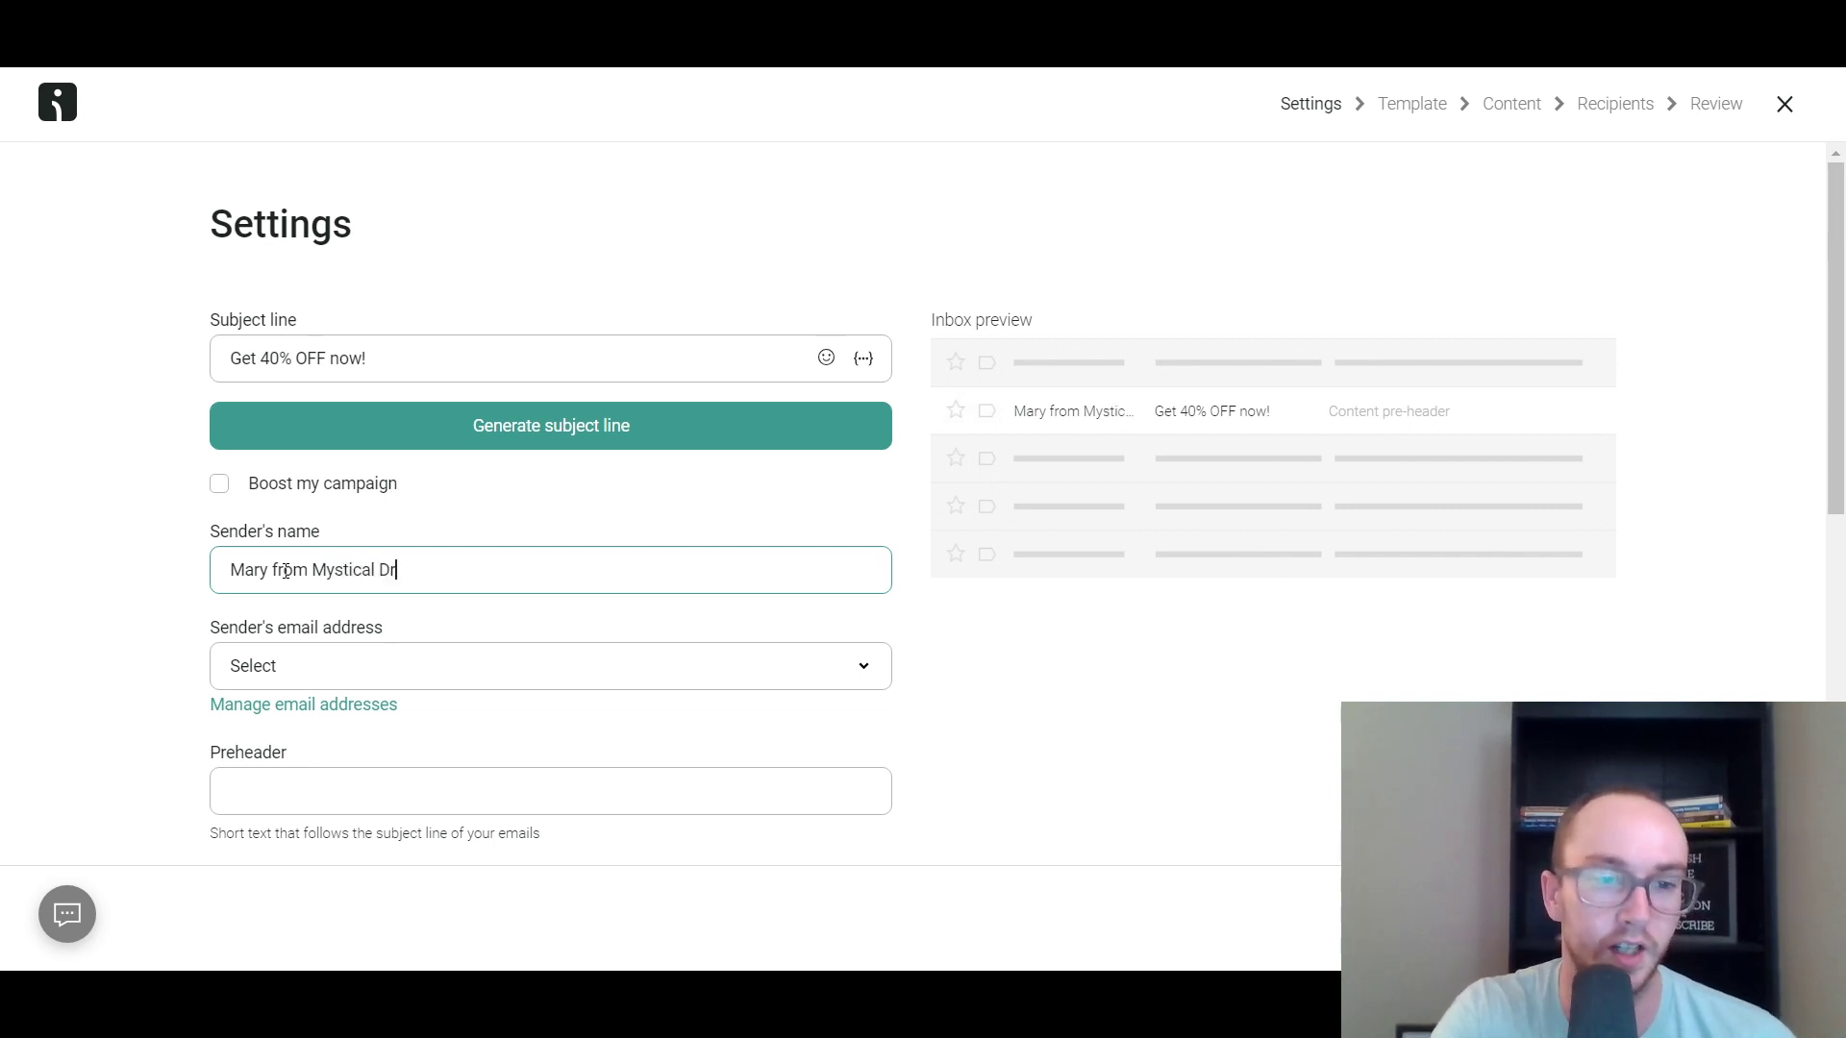
pyautogui.write('eams')
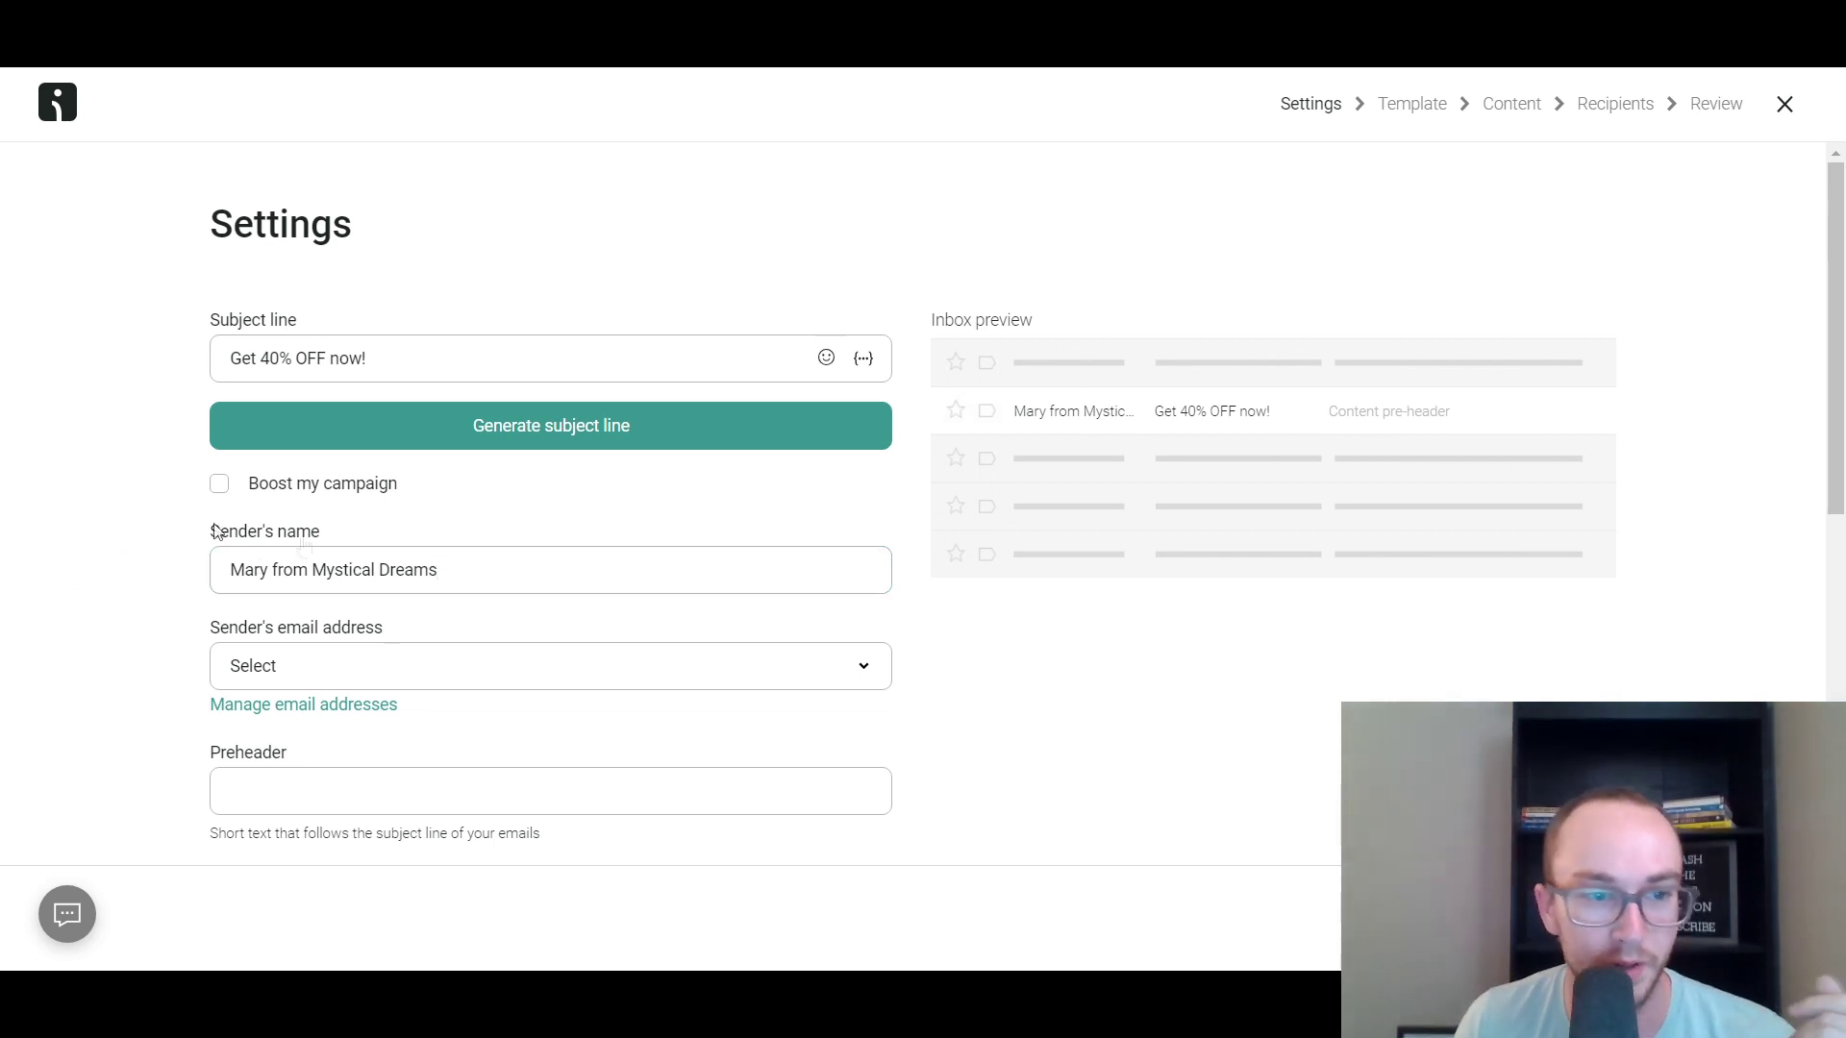
pyautogui.moveTo(462, 570); pyautogui.dragTo(366, 572)
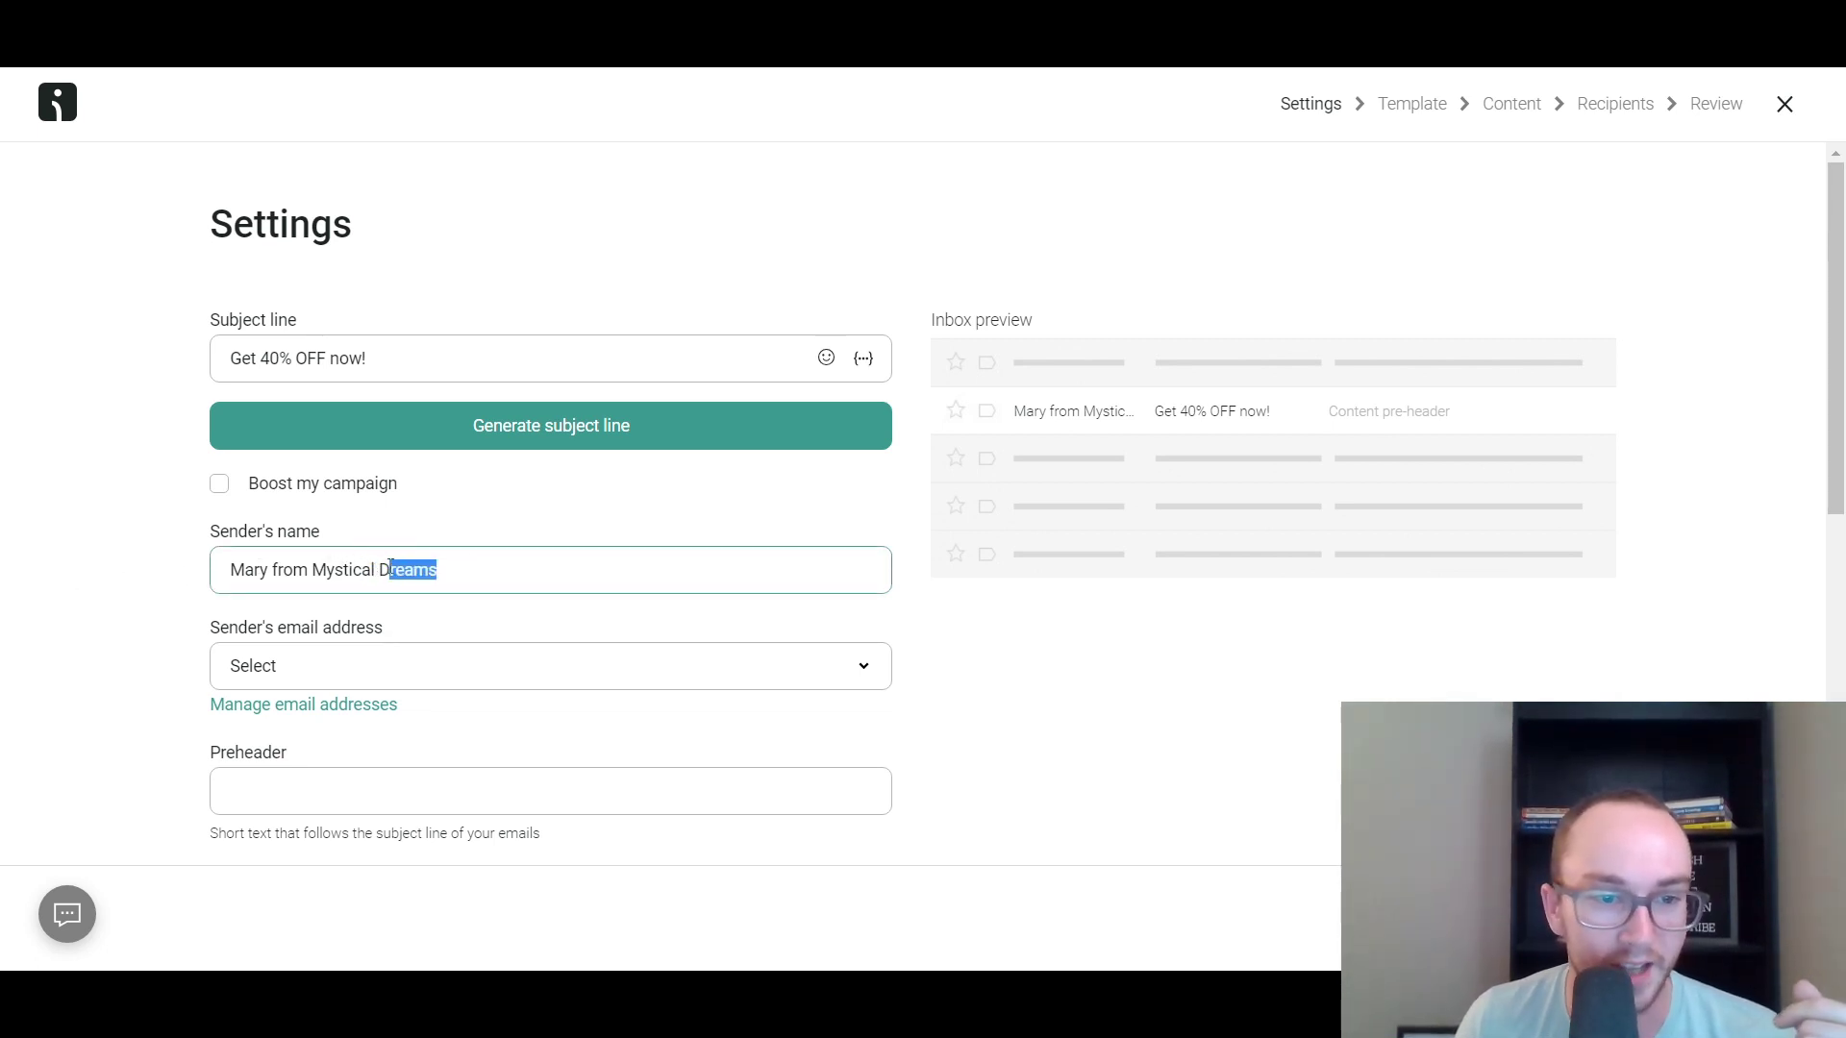
pyautogui.click(513, 589)
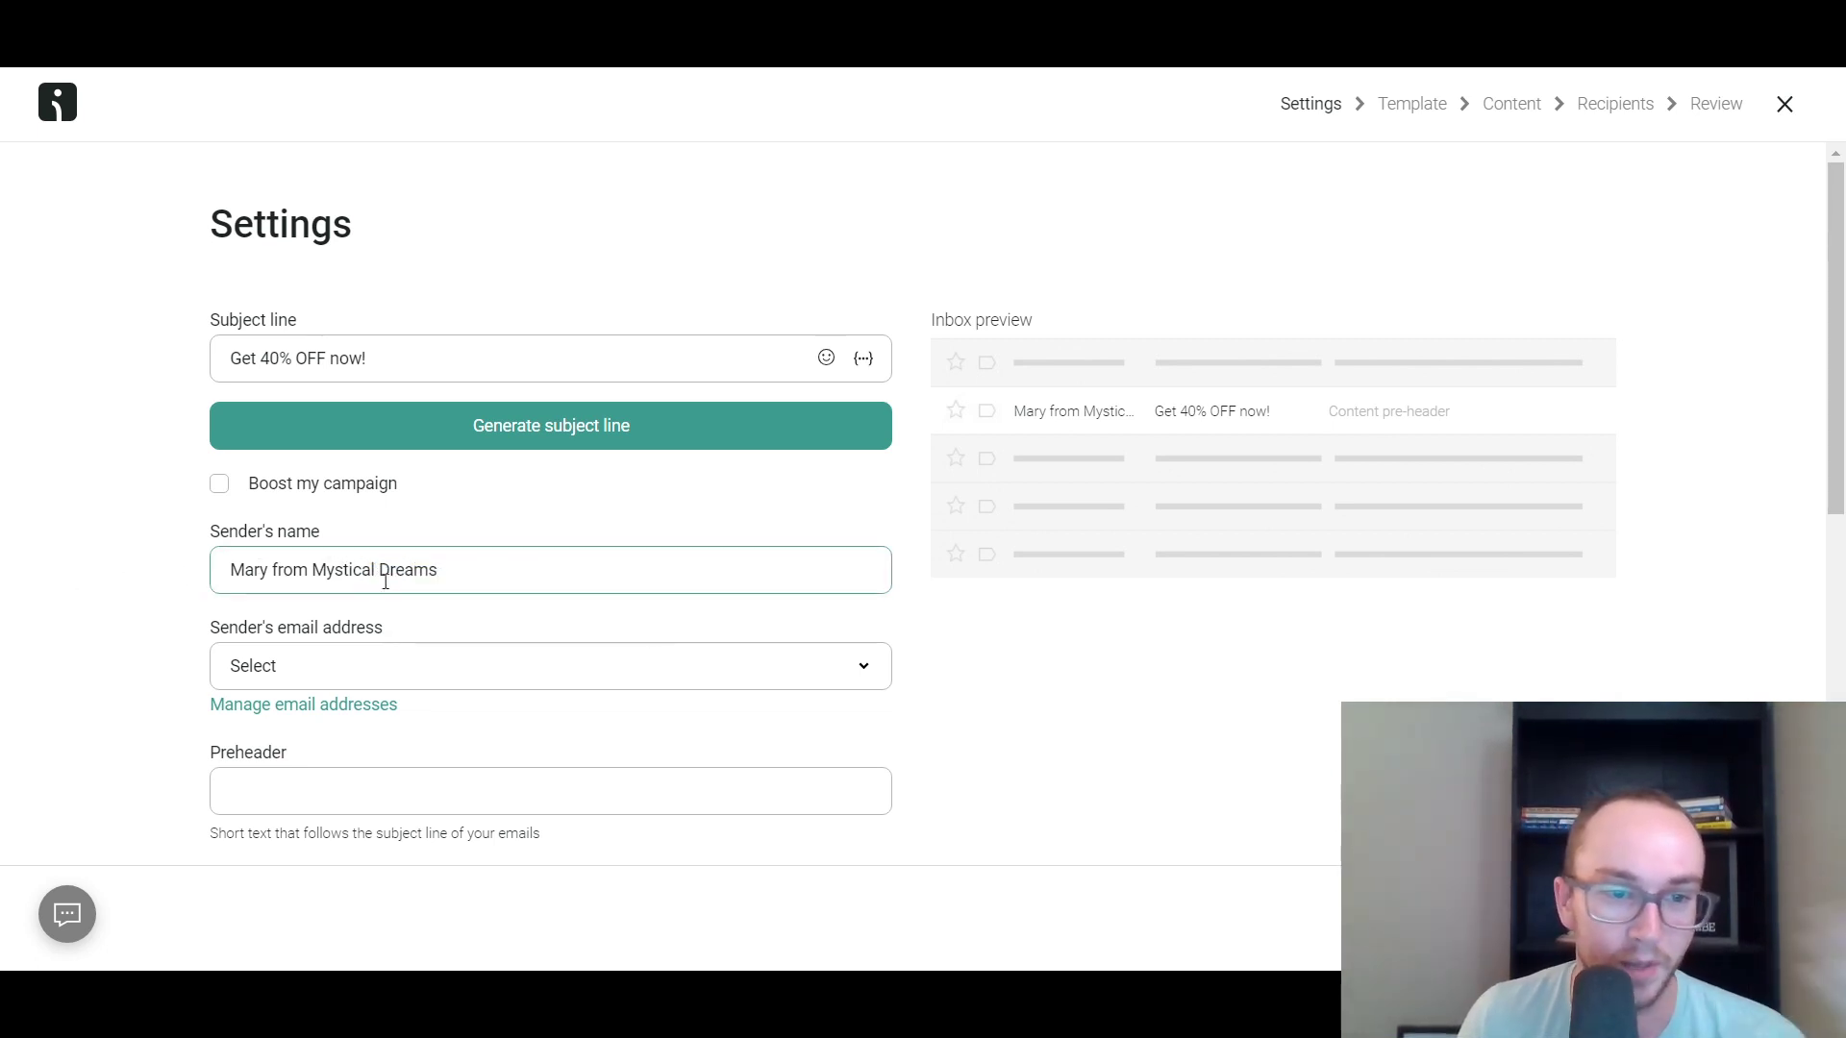
pyautogui.click(158, 616)
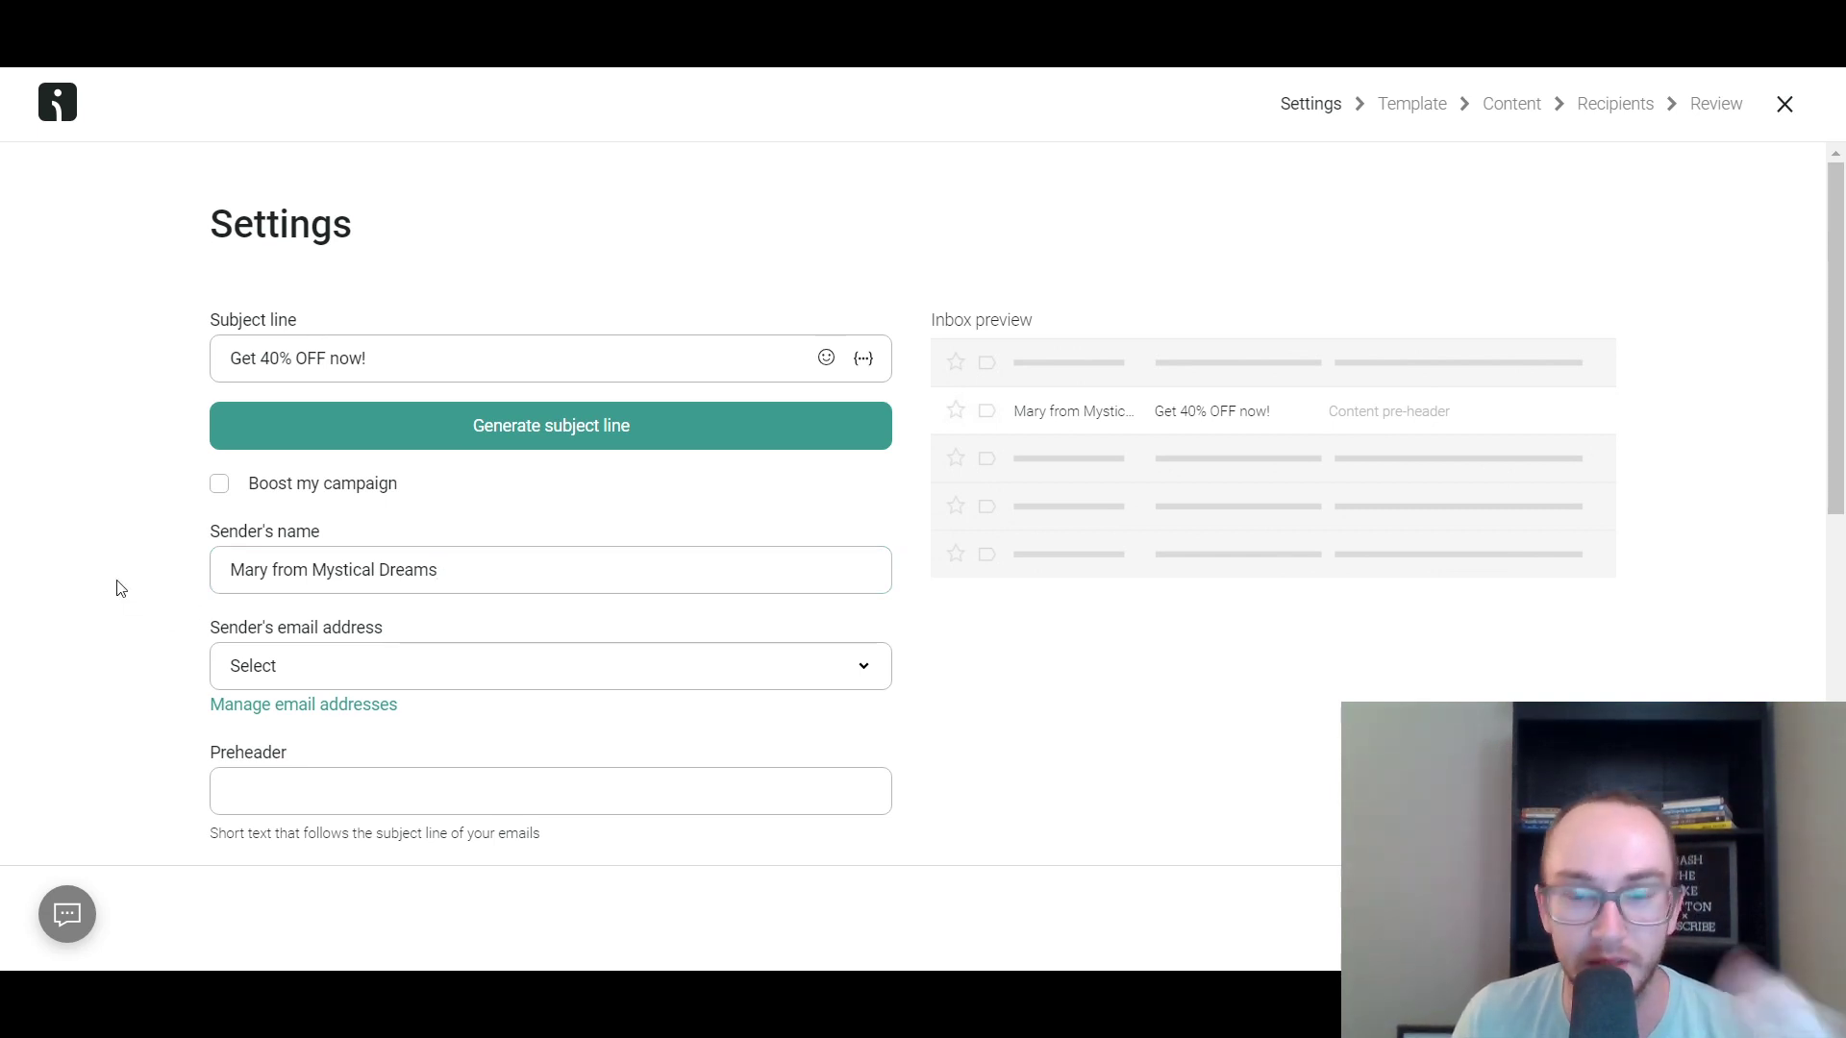
# Look over the remaining campaign settings and choose the available Gmail address as the sender's email address.
pyautogui.scroll(-2, 115, 589)
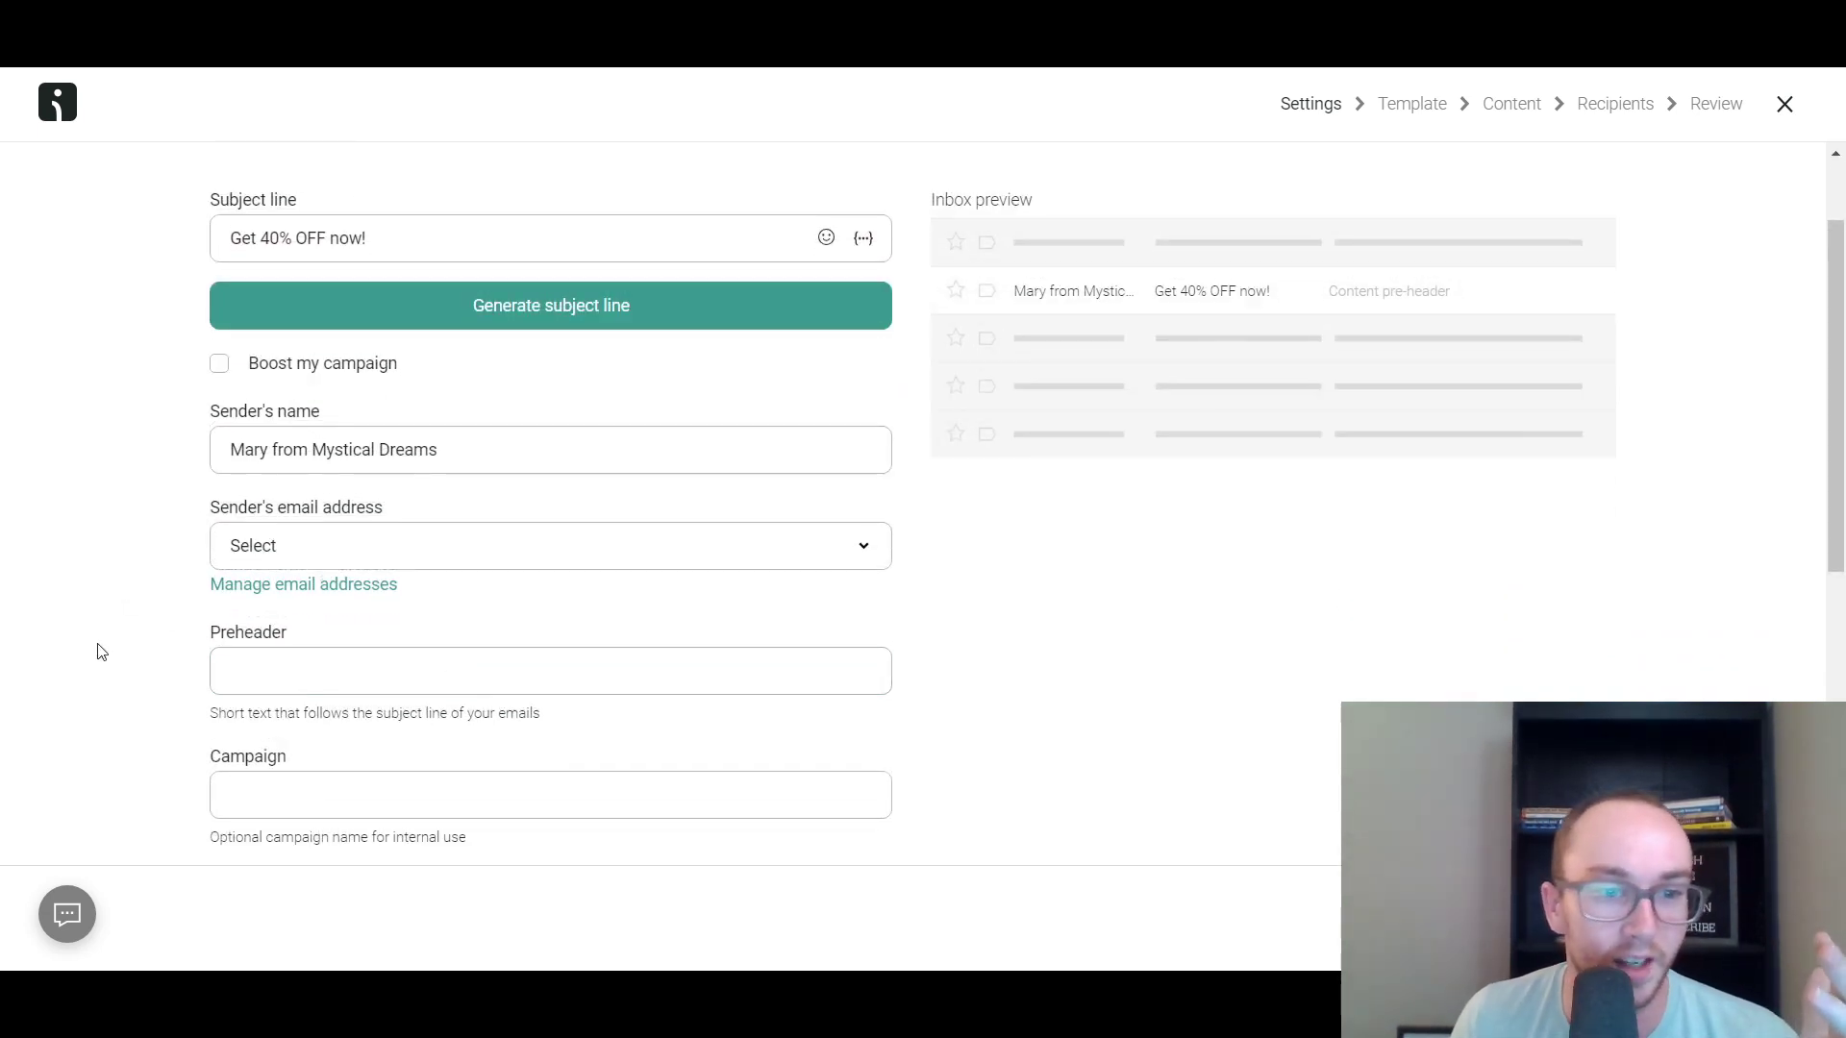
pyautogui.scroll(-1, 308, 771)
pyautogui.scroll(1, 308, 771)
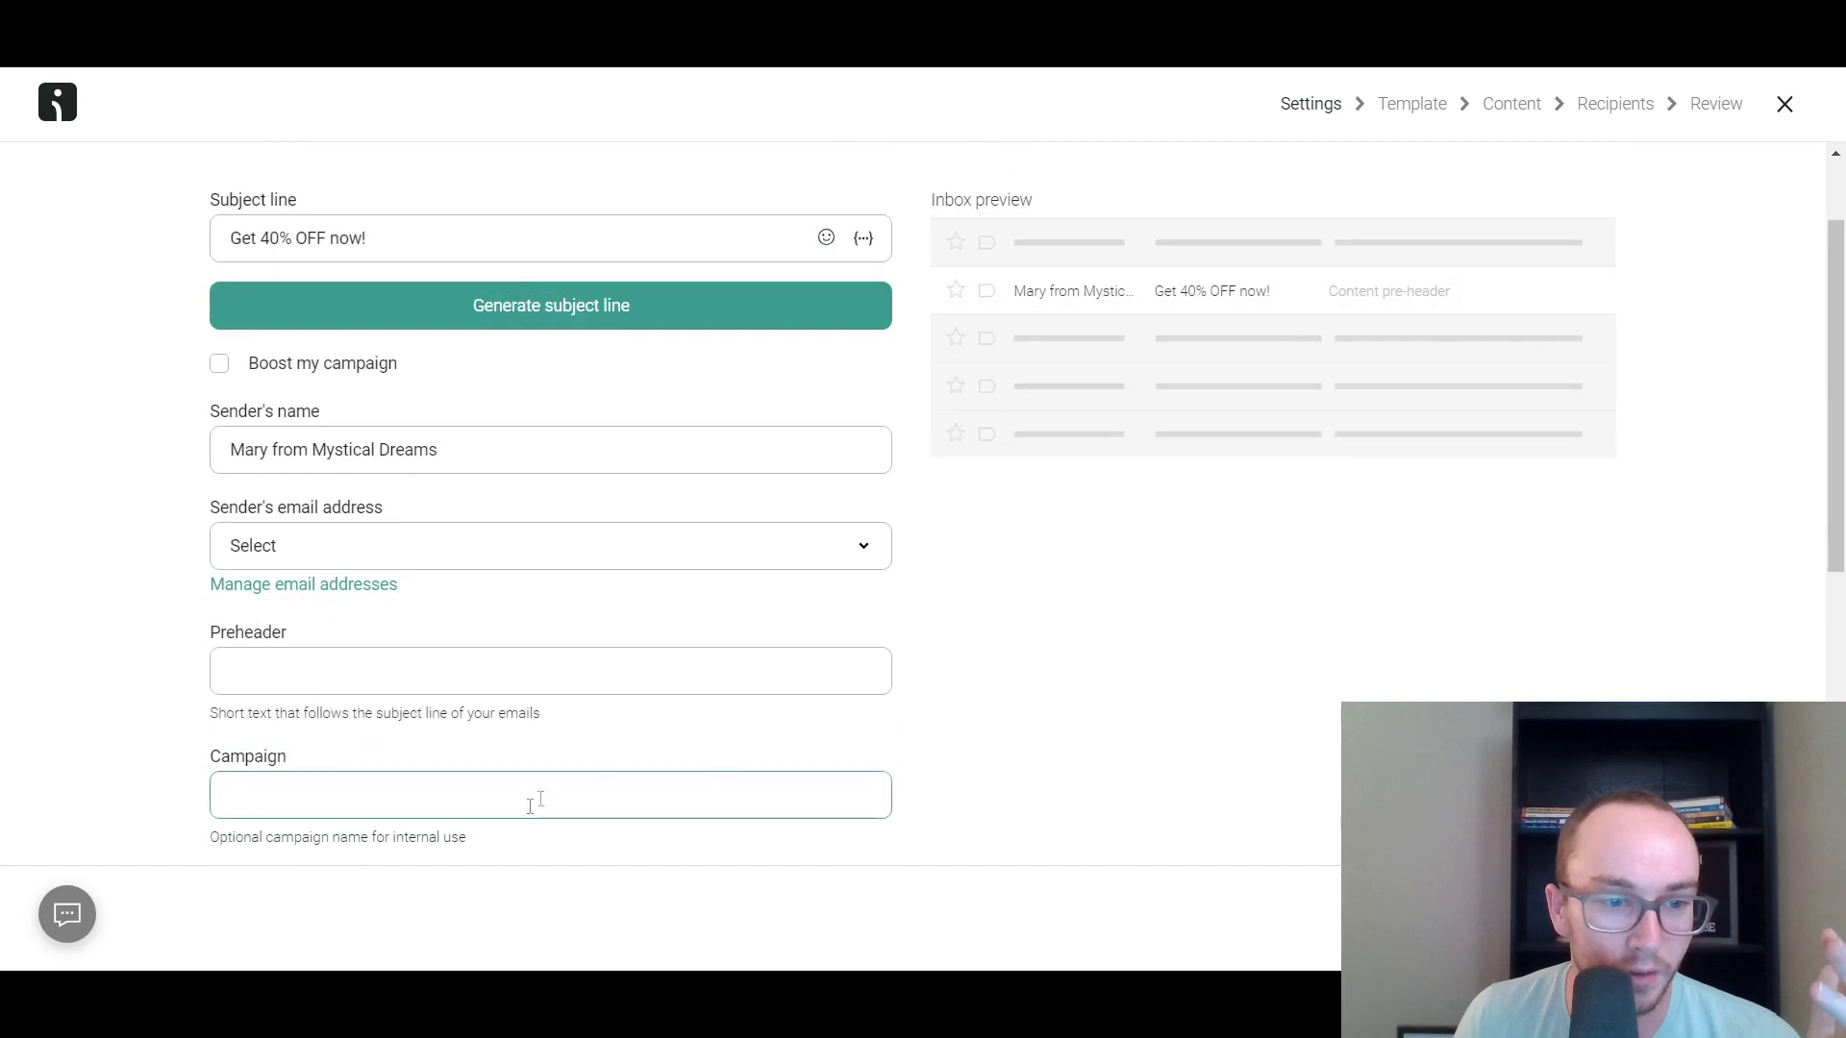
pyautogui.moveTo(1838, 459); pyautogui.dragTo(1841, 471)
pyautogui.scroll(-5, 1841, 471)
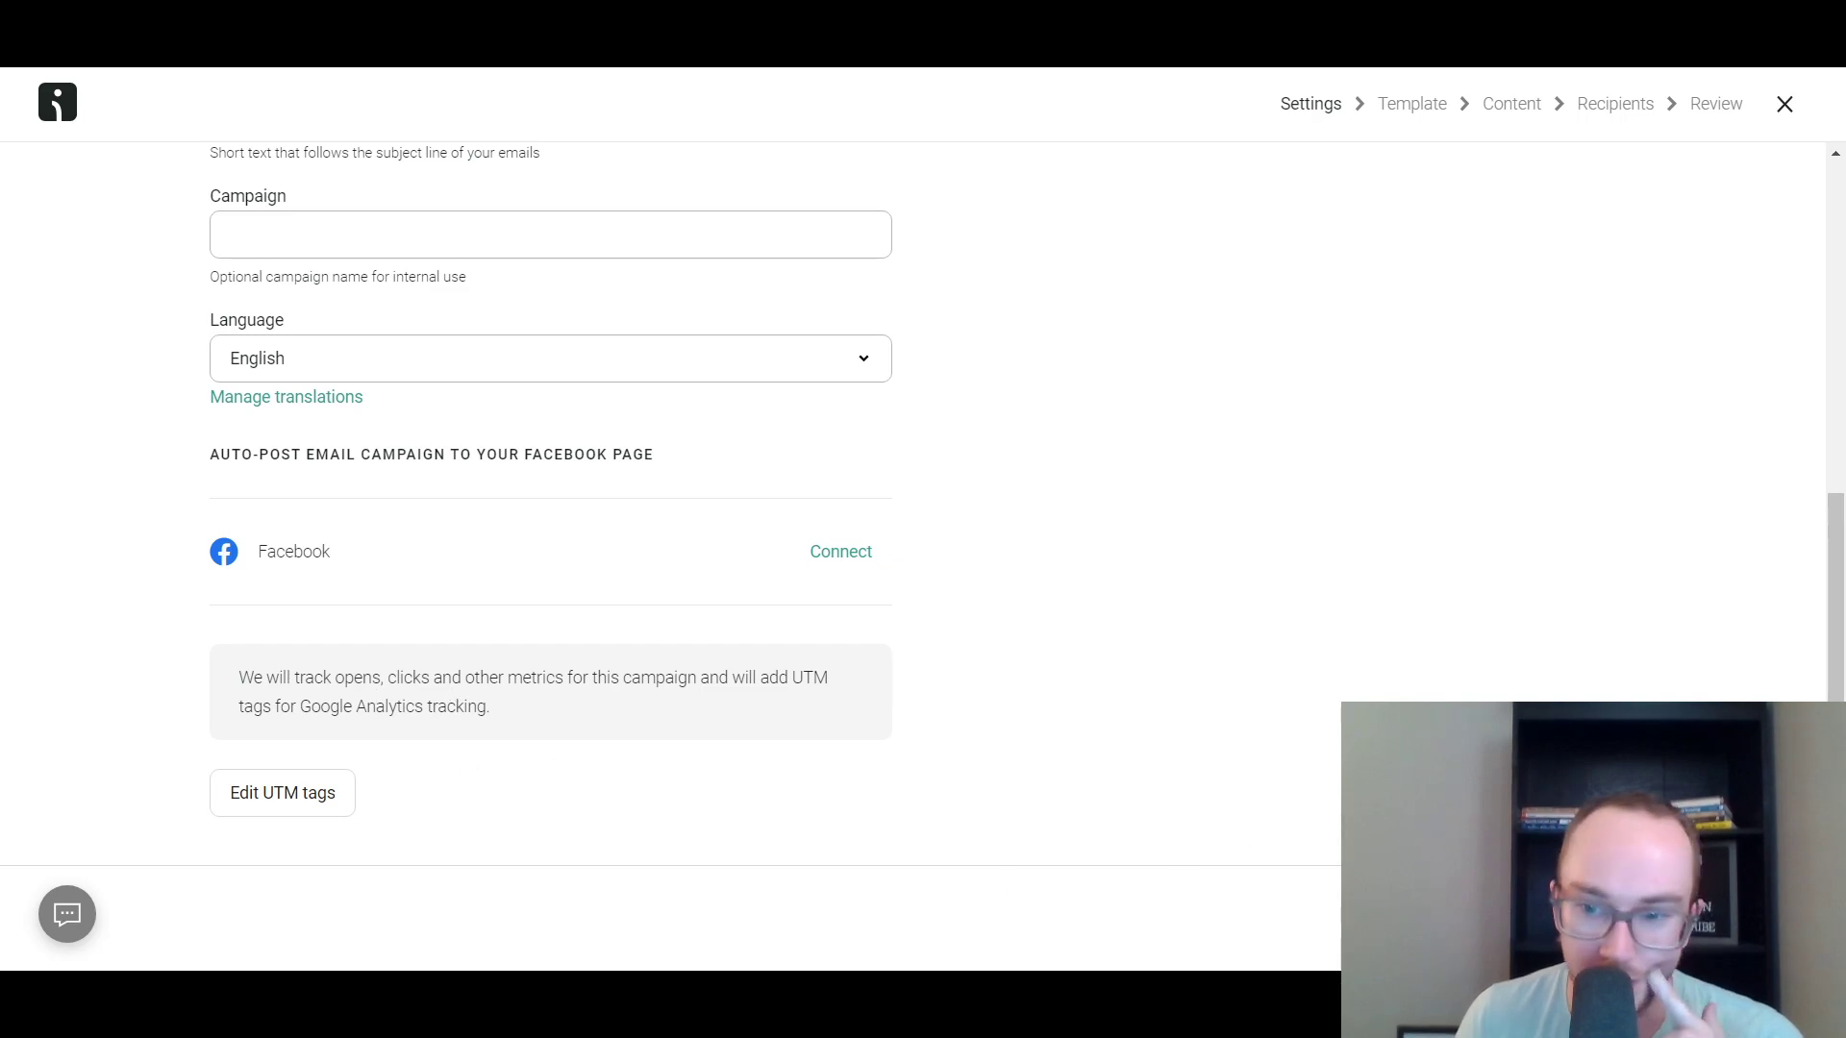
pyautogui.scroll(3, 1017, 803)
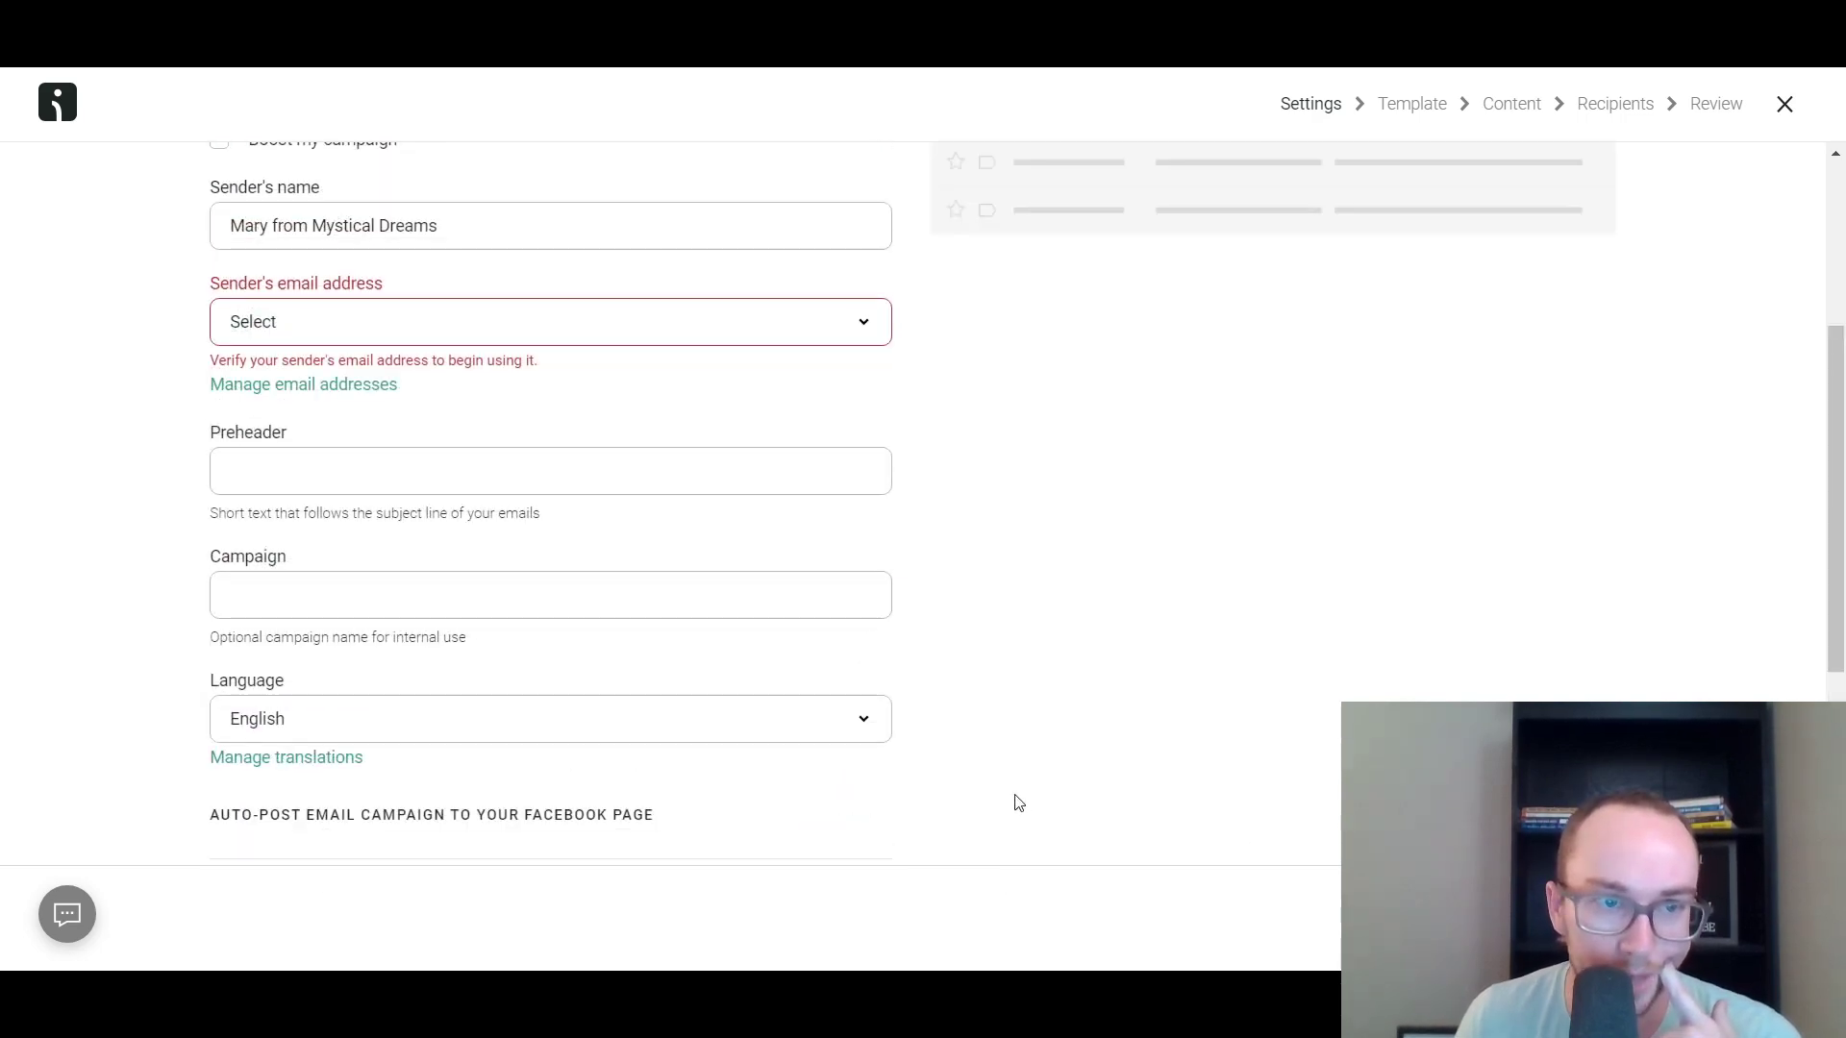
pyautogui.scroll(2, 1017, 801)
pyautogui.click(374, 561)
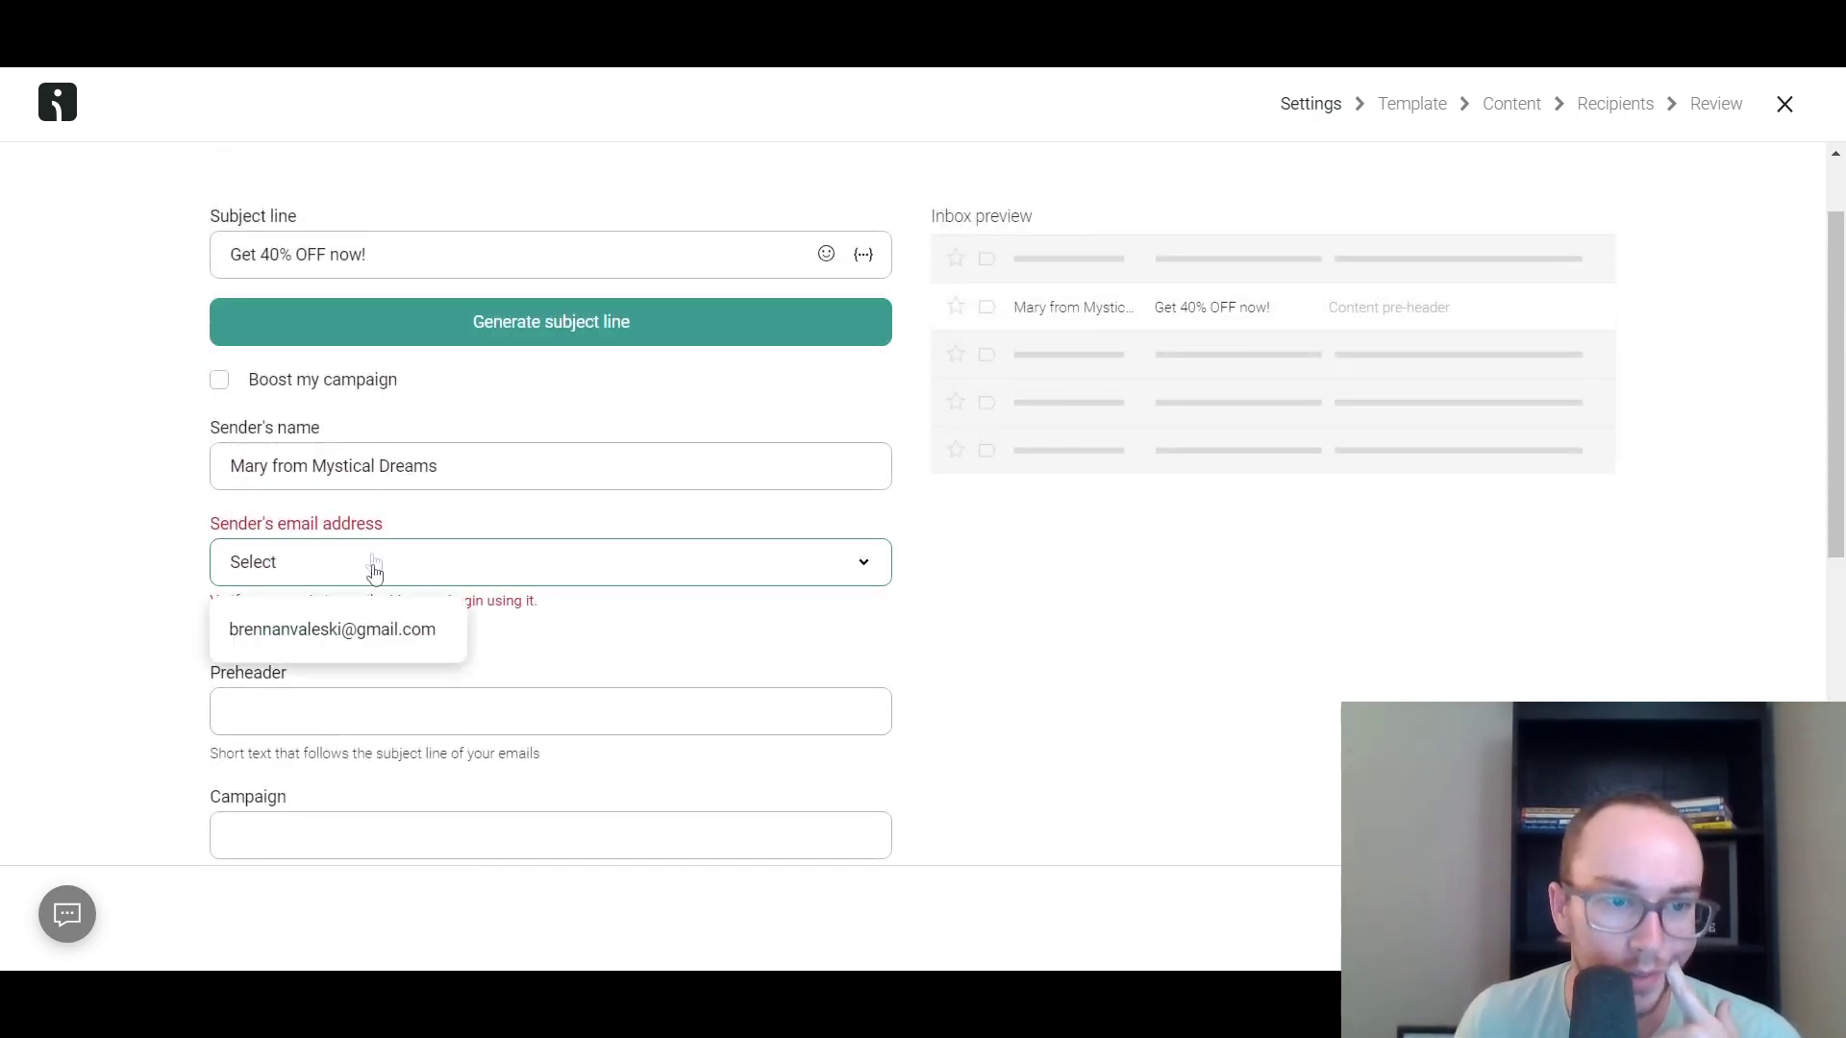
pyautogui.click(346, 629)
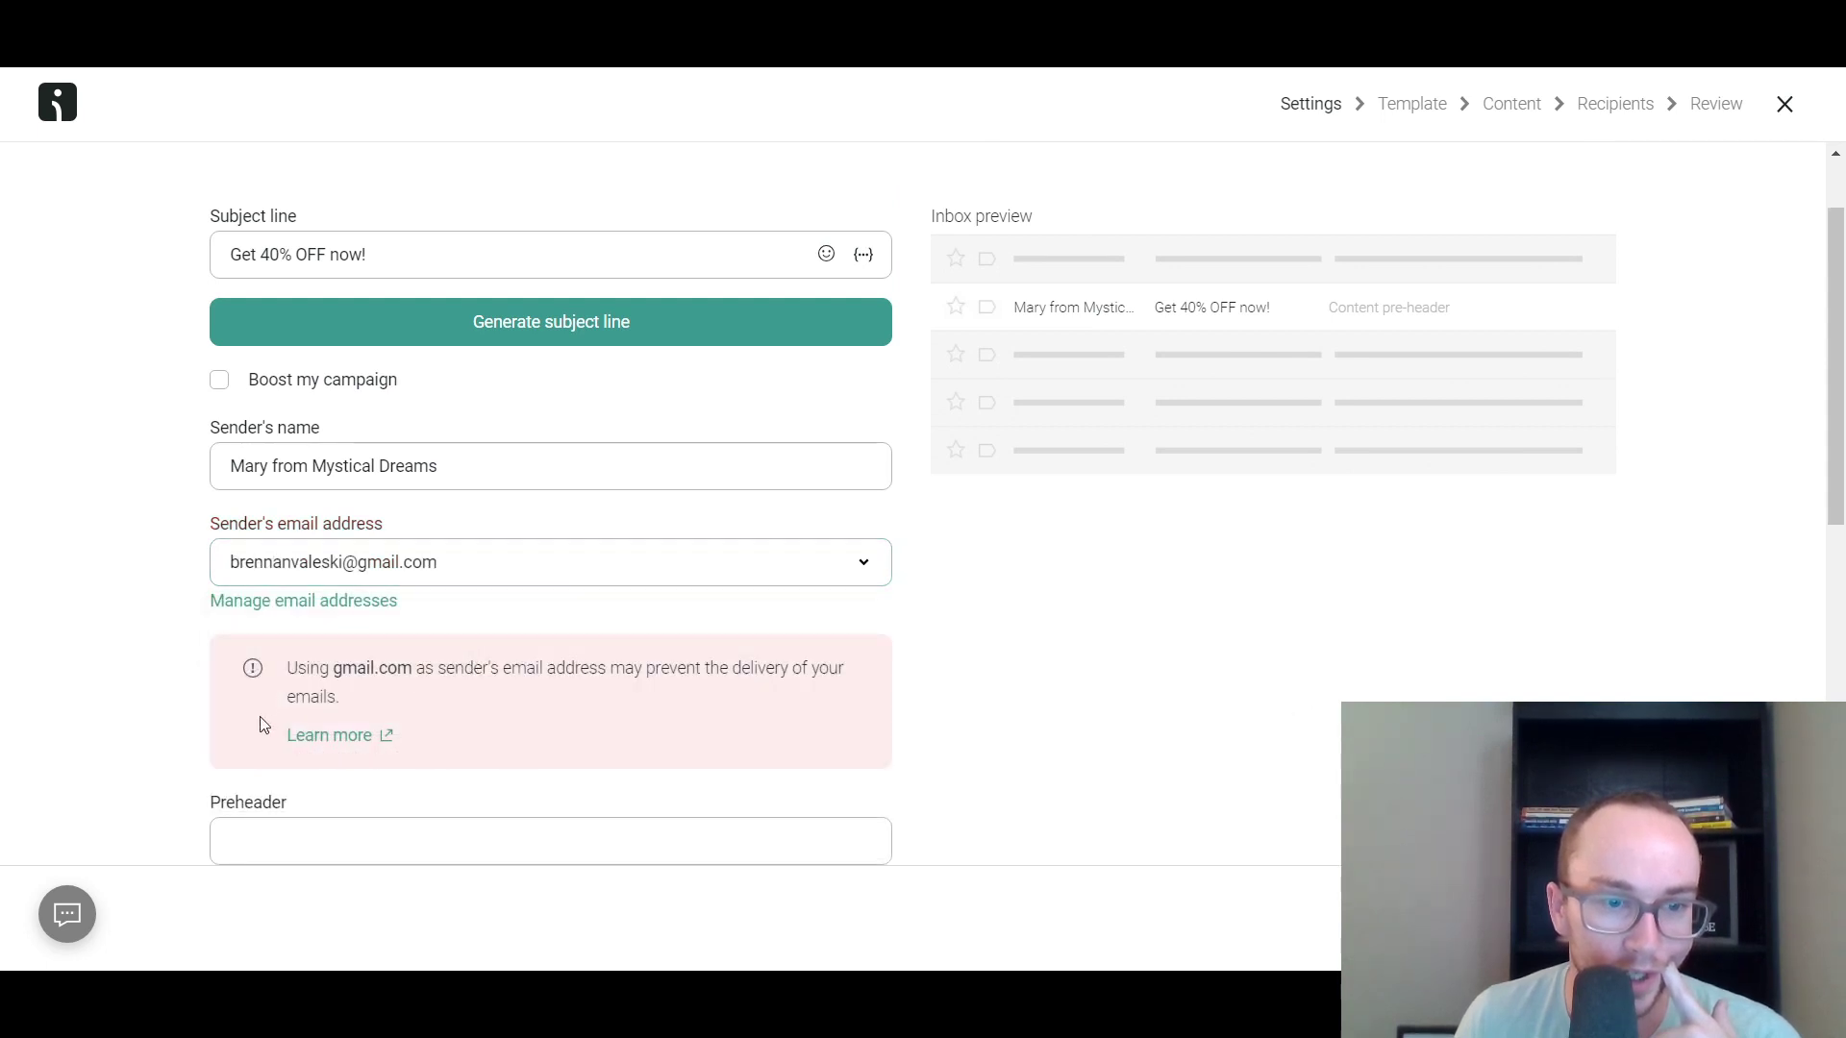
# Examine the delivery notice about using a gmail.com sender address and review the campaign settings.
pyautogui.scroll(-1, 788, 711)
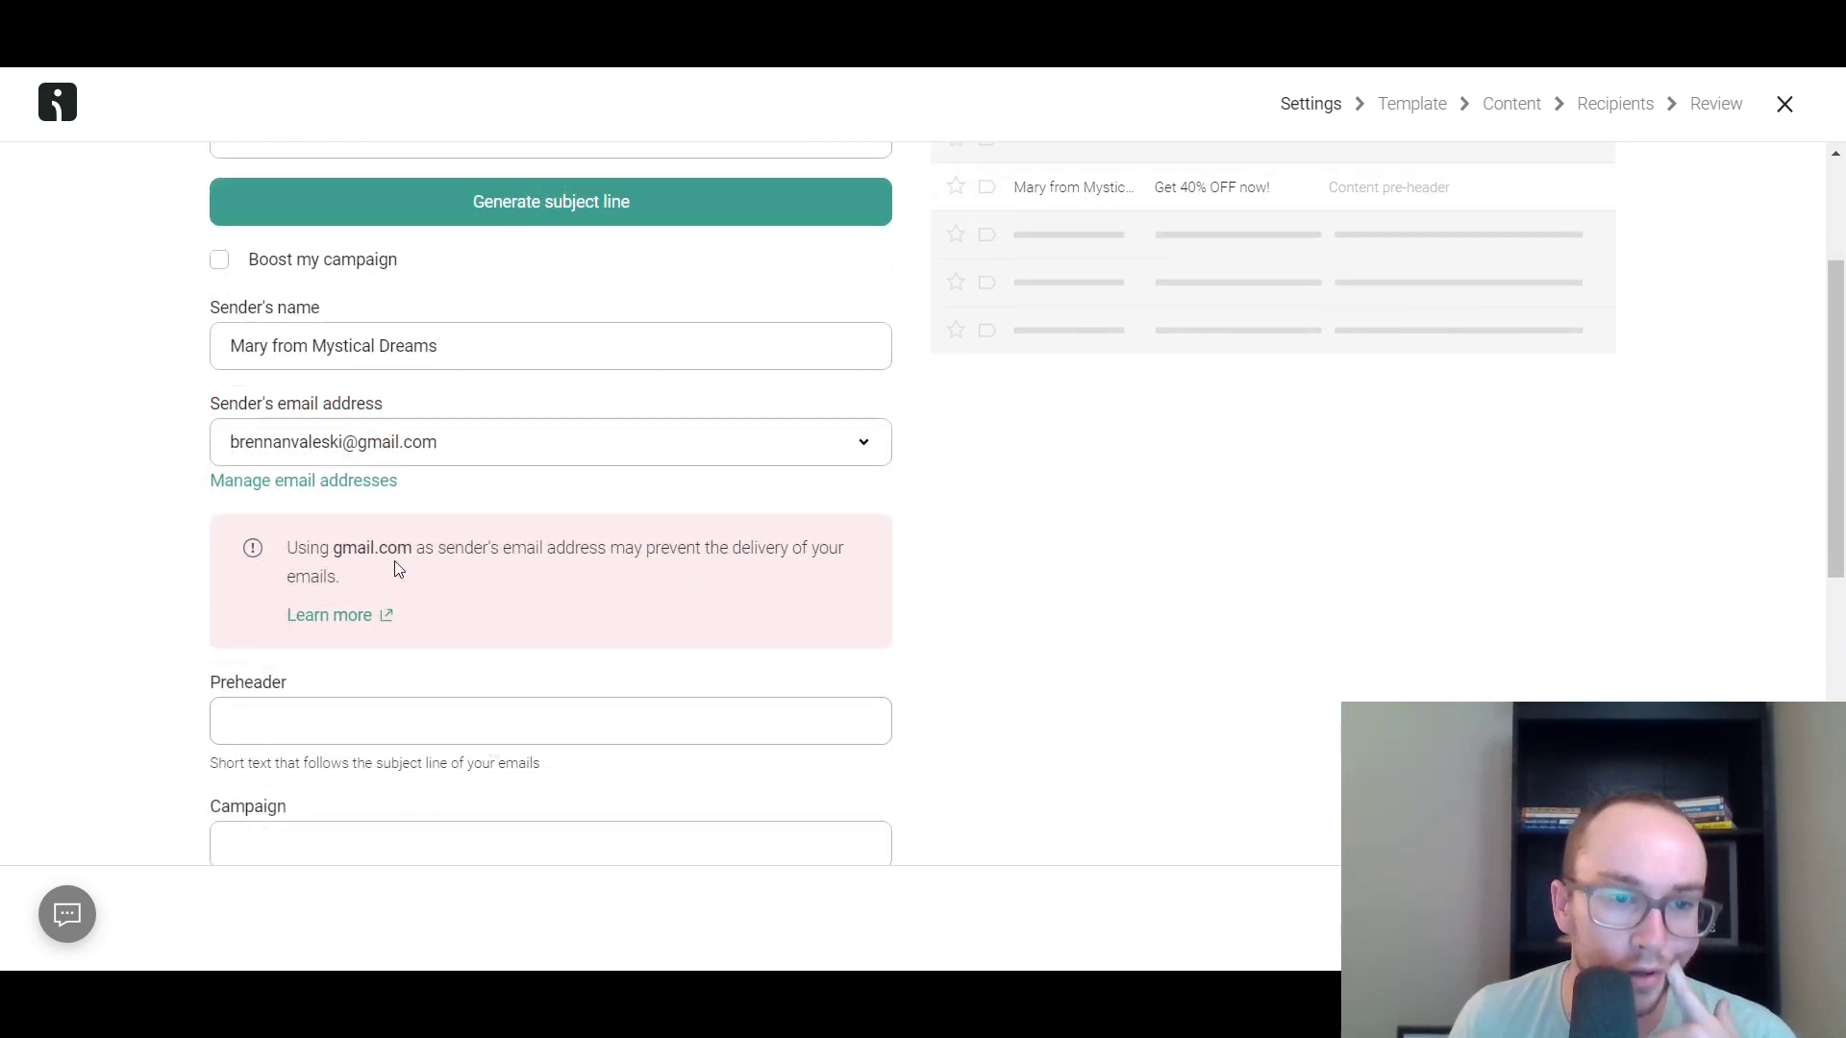
pyautogui.moveTo(297, 567); pyautogui.dragTo(418, 550)
pyautogui.click(354, 565)
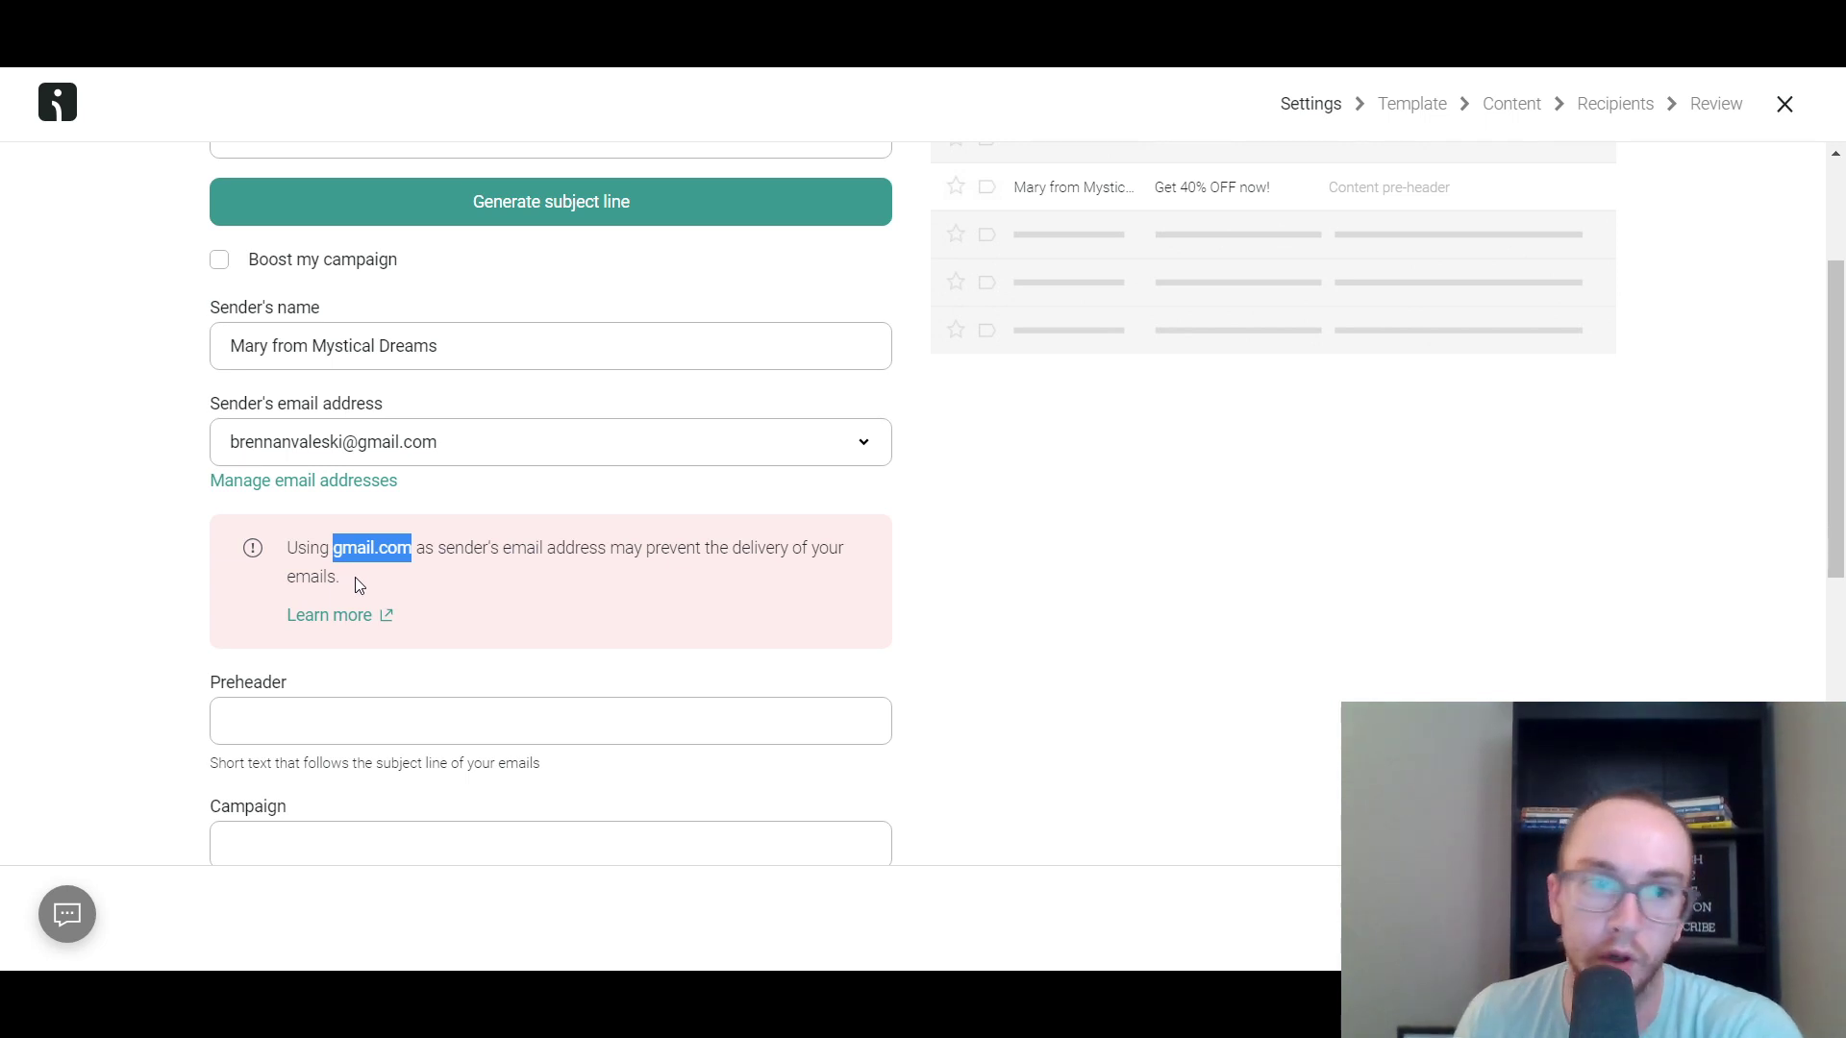
pyautogui.moveTo(335, 548); pyautogui.dragTo(412, 569)
pyautogui.click(416, 555)
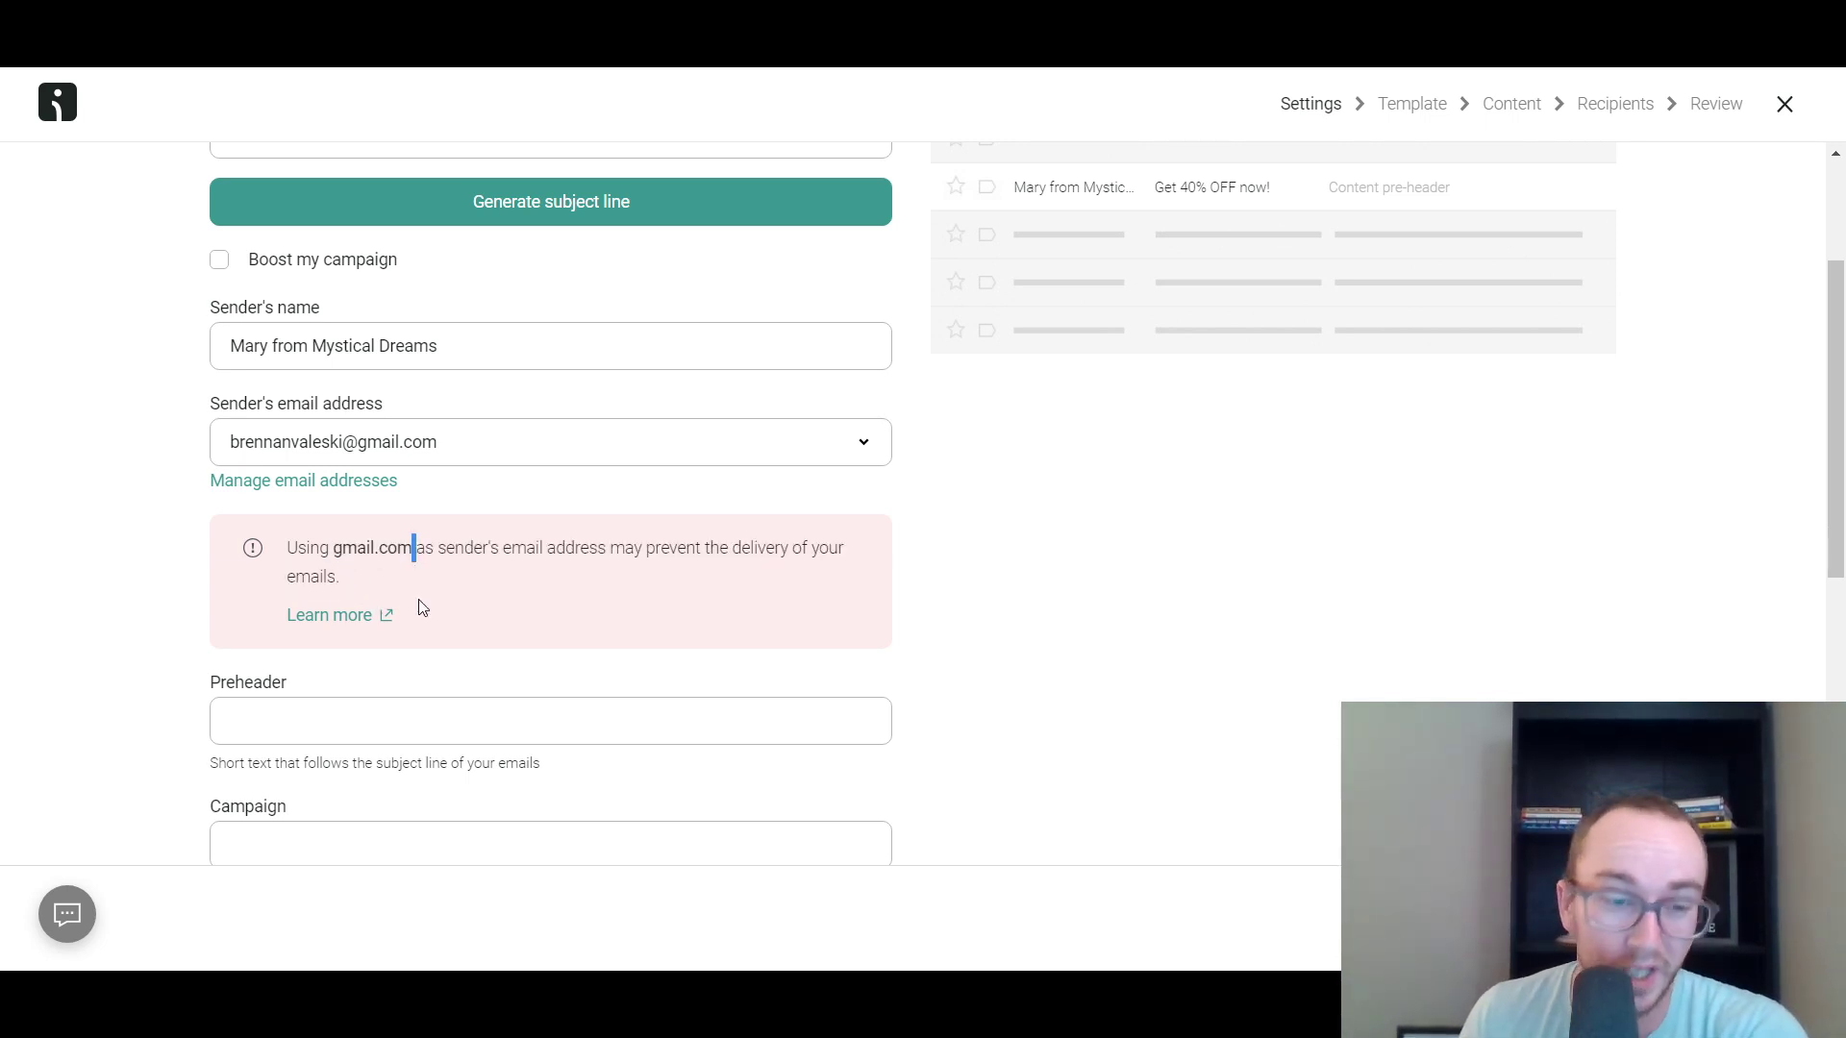
pyautogui.scroll(-5, 420, 684)
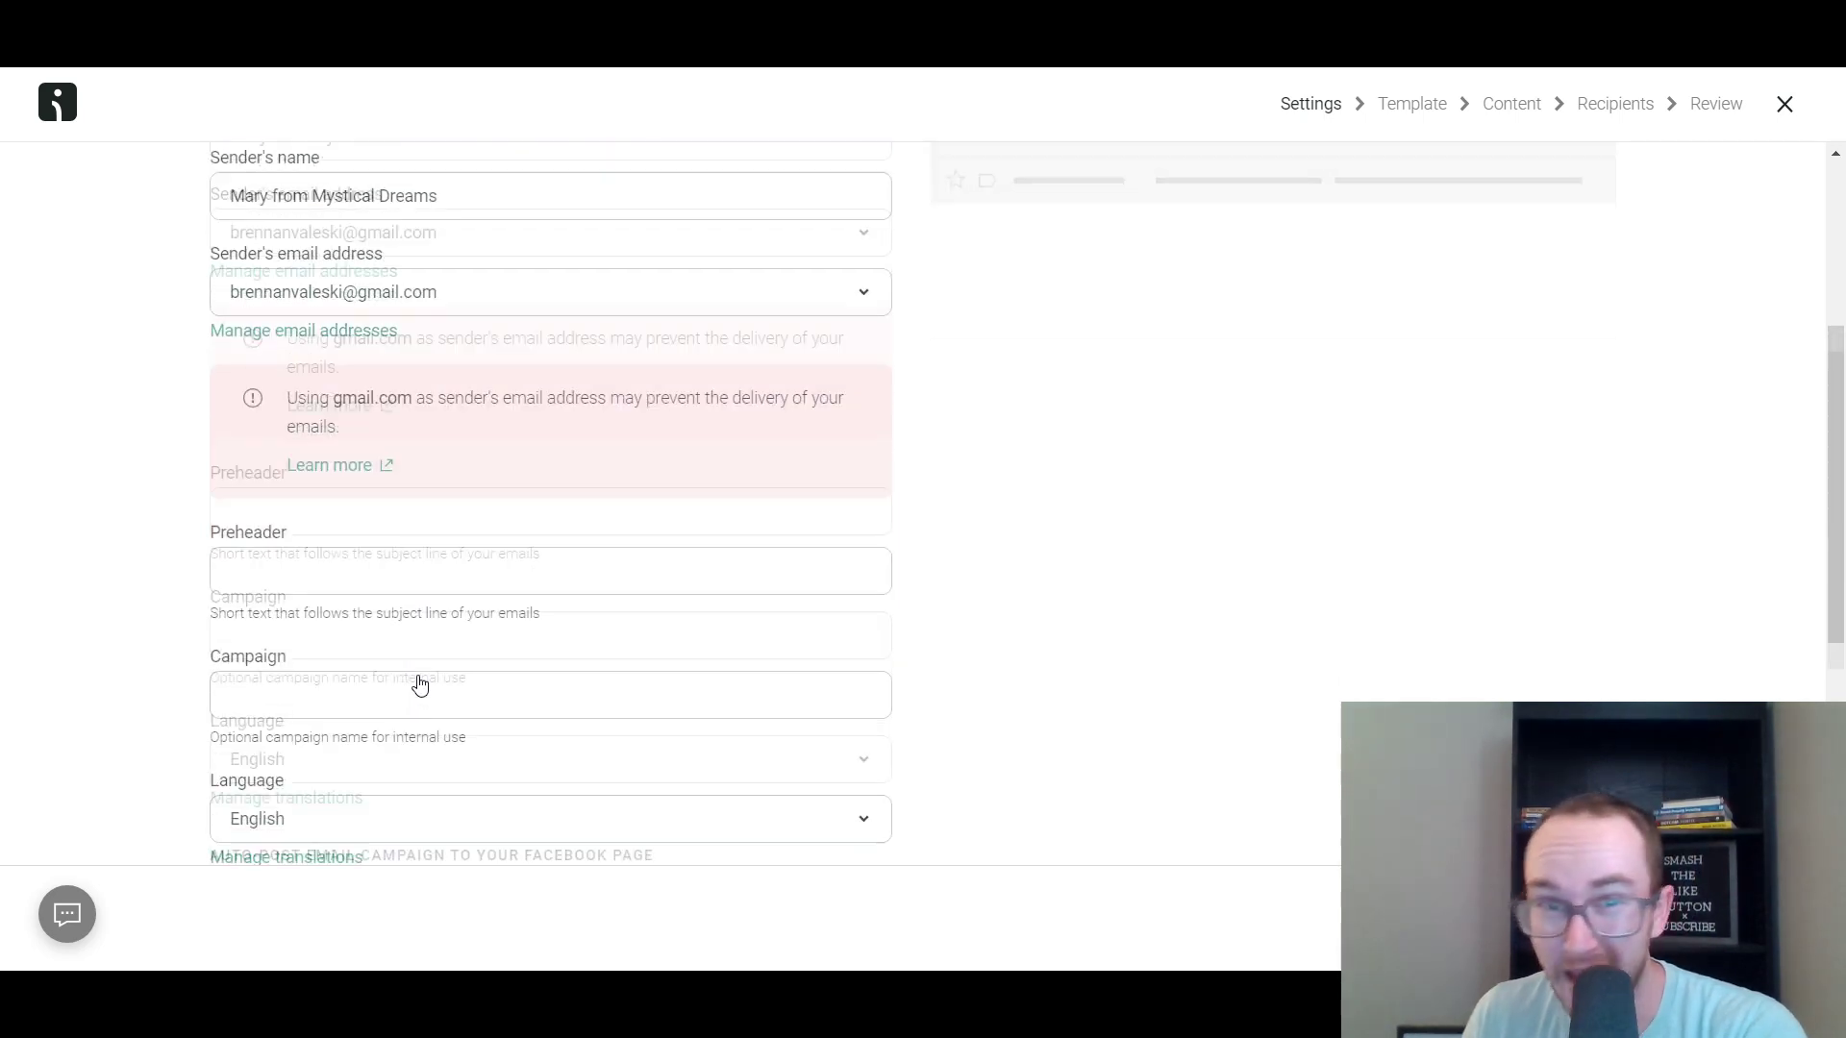
pyautogui.scroll(3, 420, 685)
pyautogui.scroll(1, 420, 685)
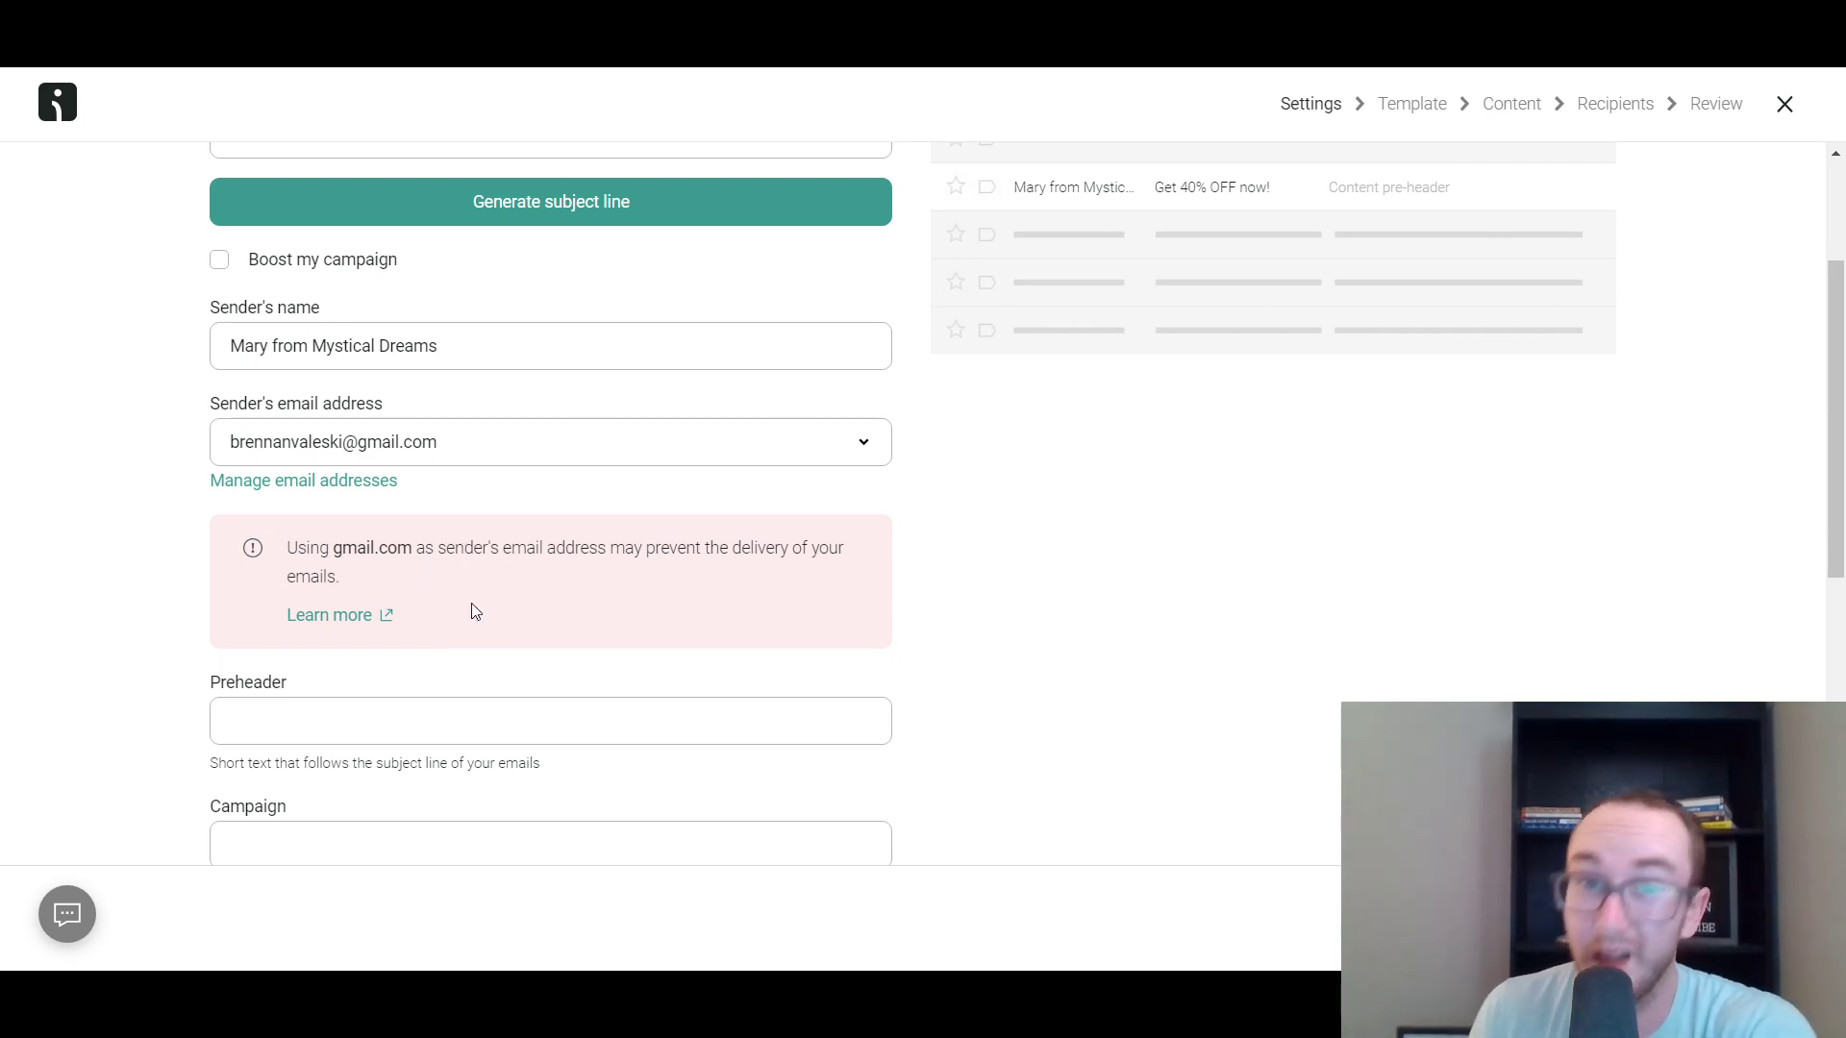
pyautogui.scroll(3, 769, 700)
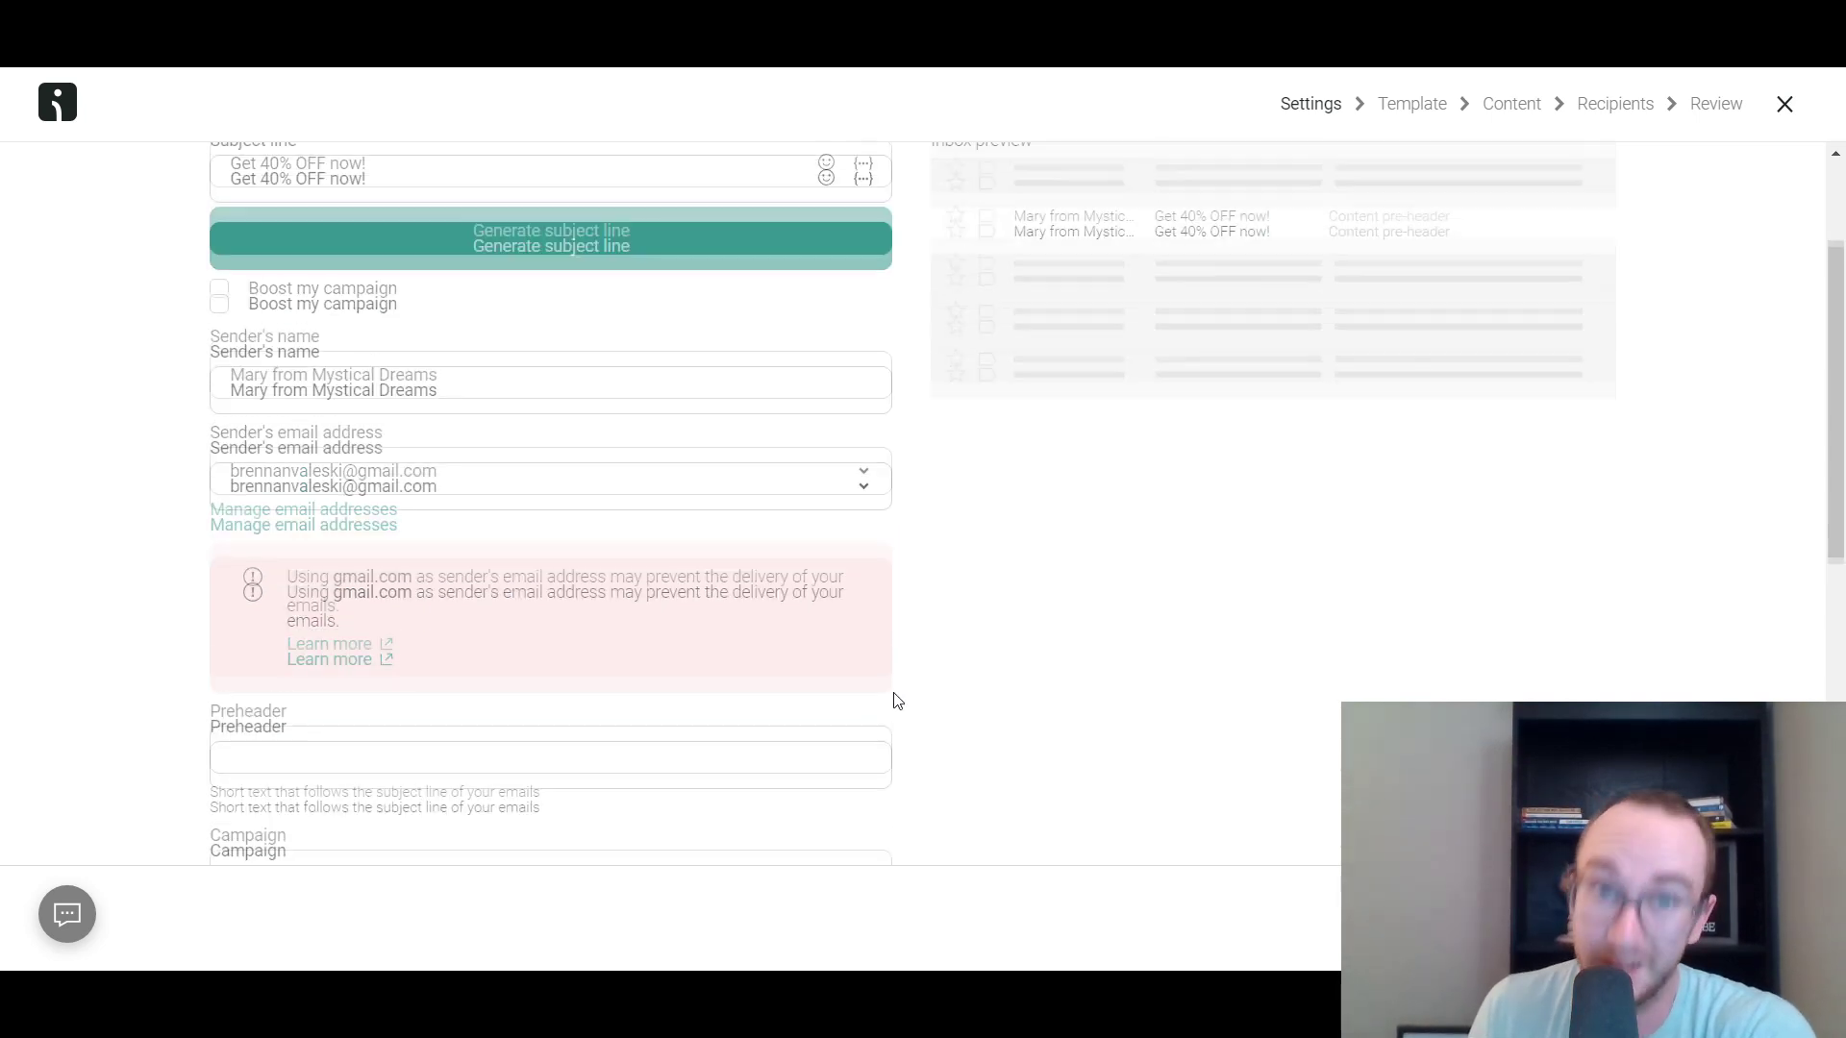
pyautogui.scroll(-1, 908, 664)
pyautogui.scroll(1, 914, 662)
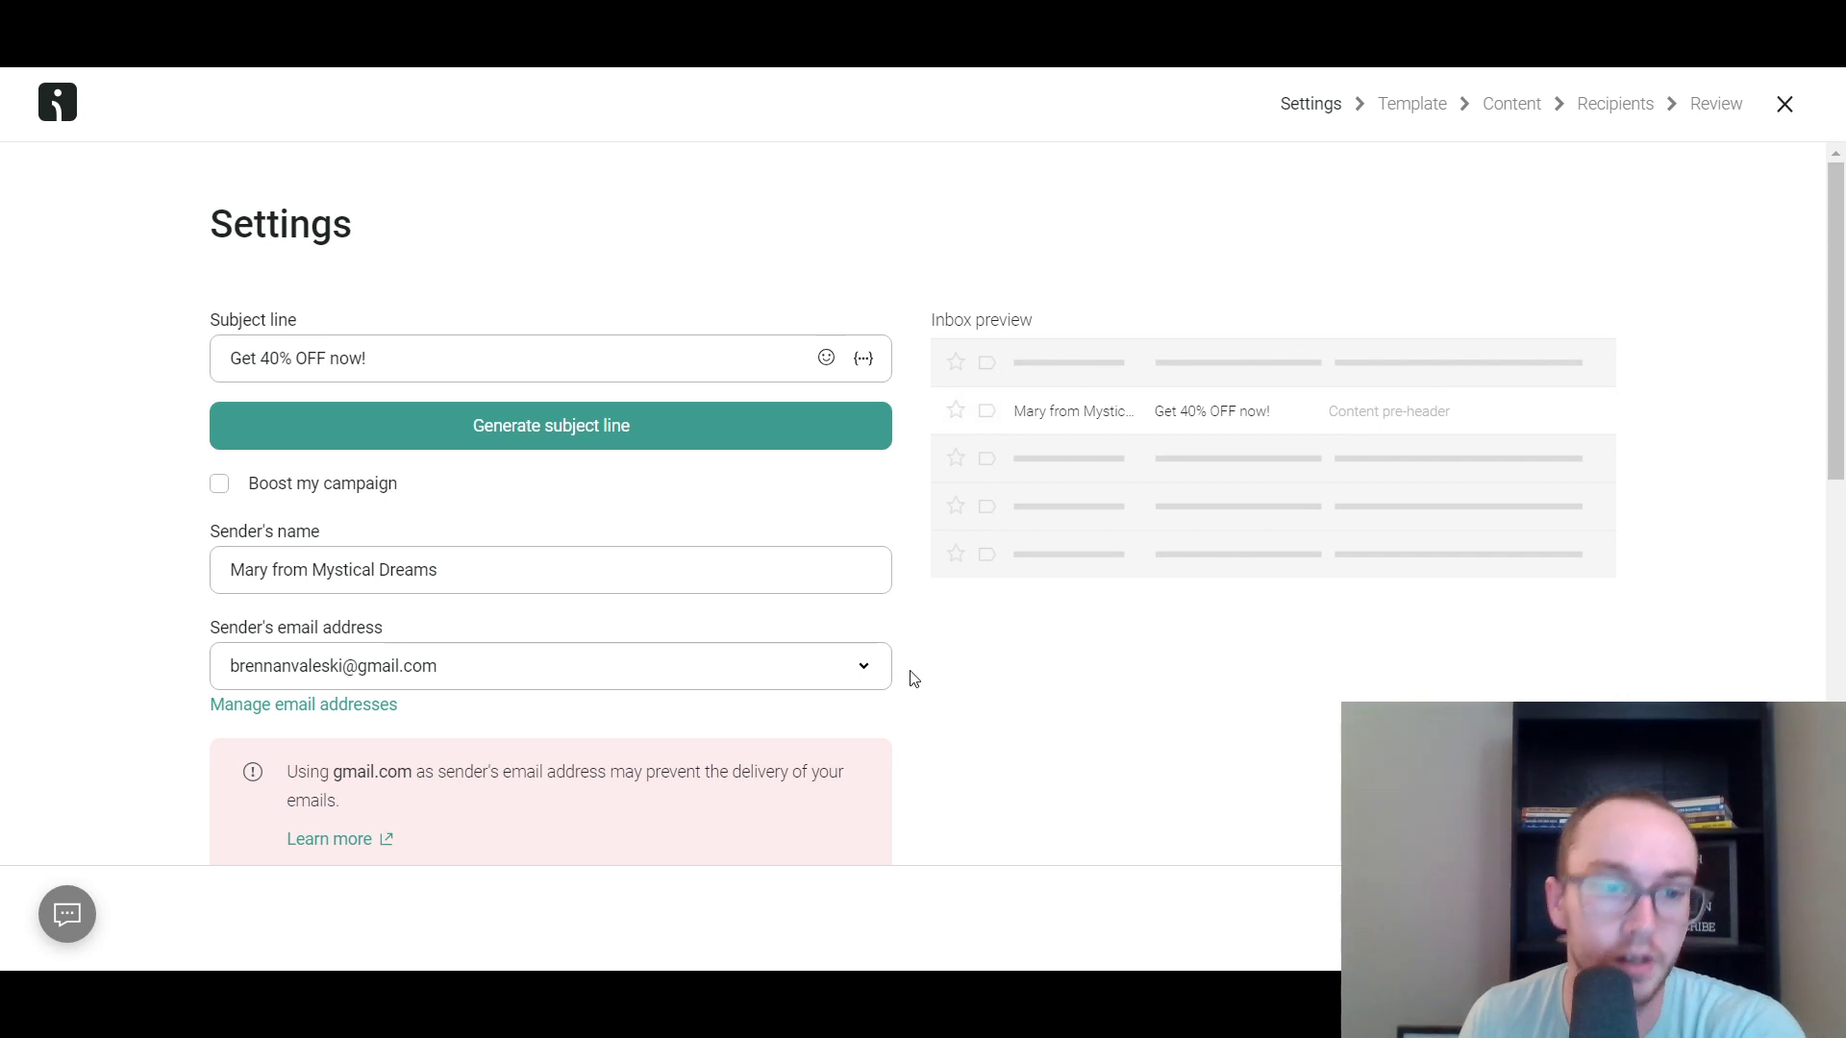
# Continue from the campaign settings to the template selection and look over the recommended templates and filters.
pyautogui.scroll(-1, 913, 679)
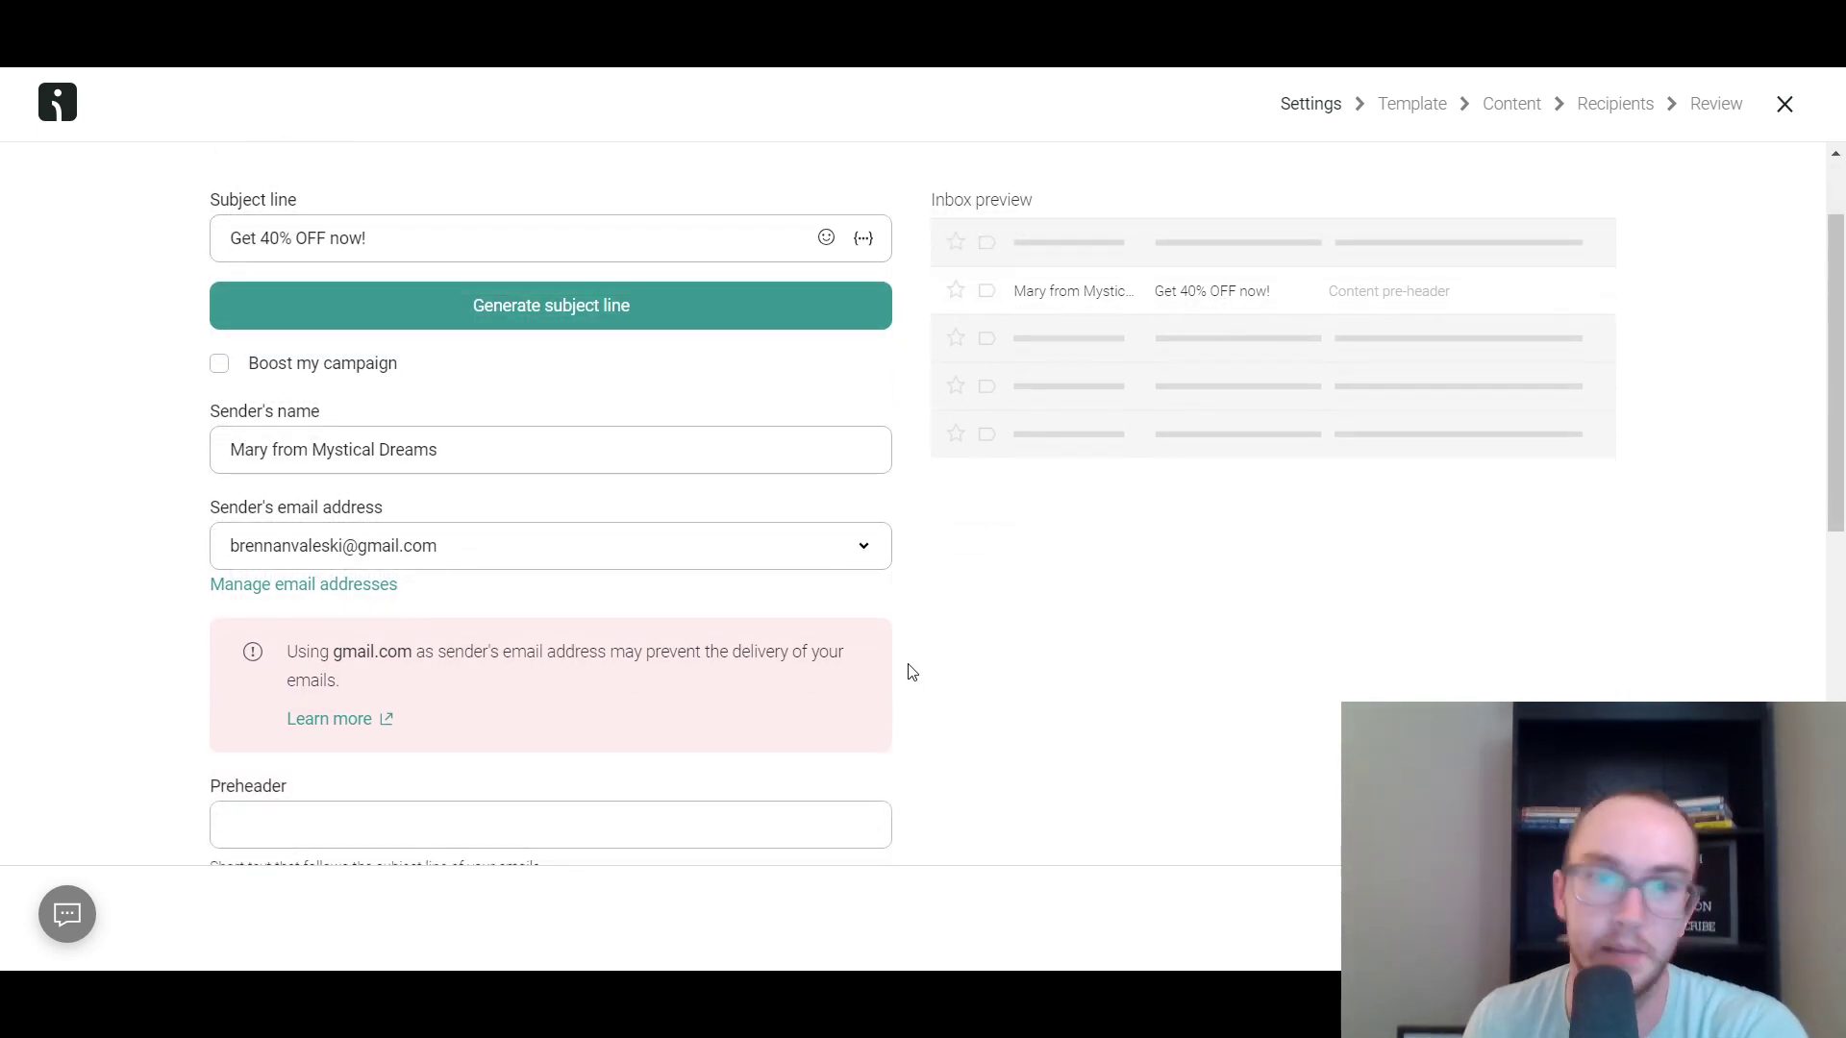
pyautogui.scroll(-2, 904, 663)
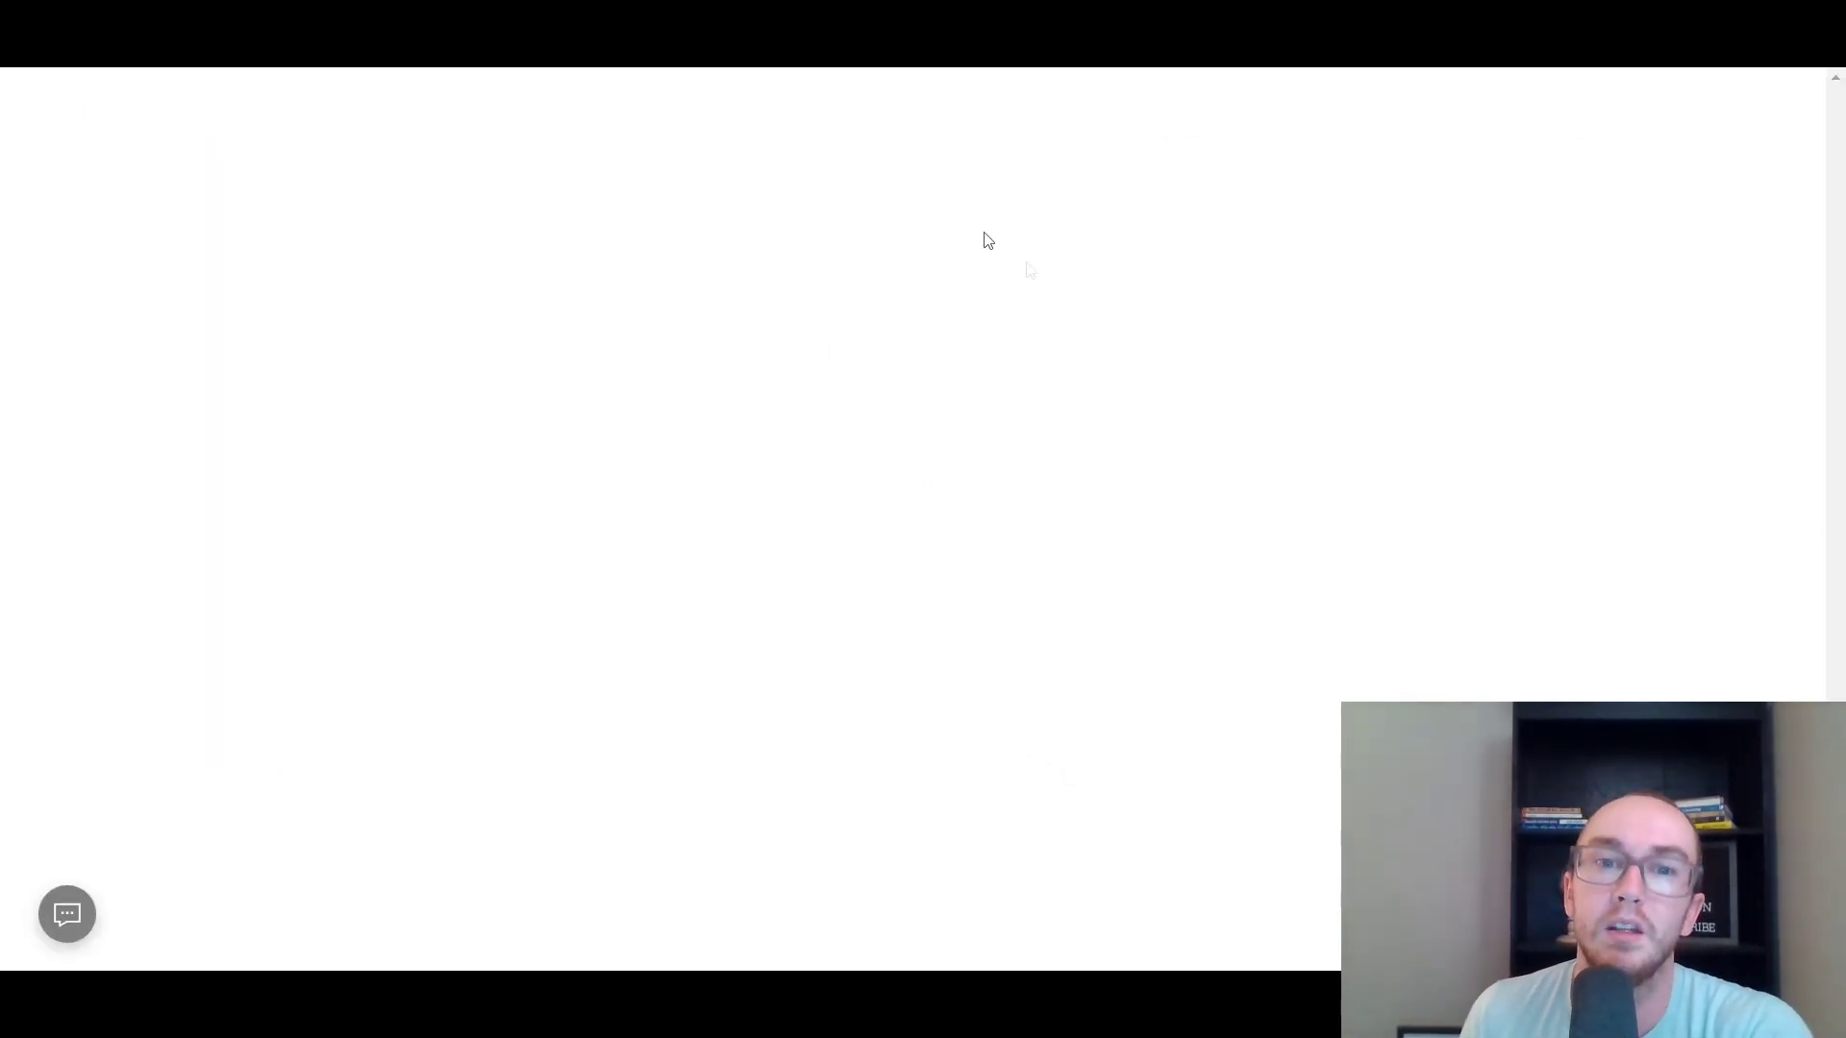
pyautogui.scroll(-4, 782, 528)
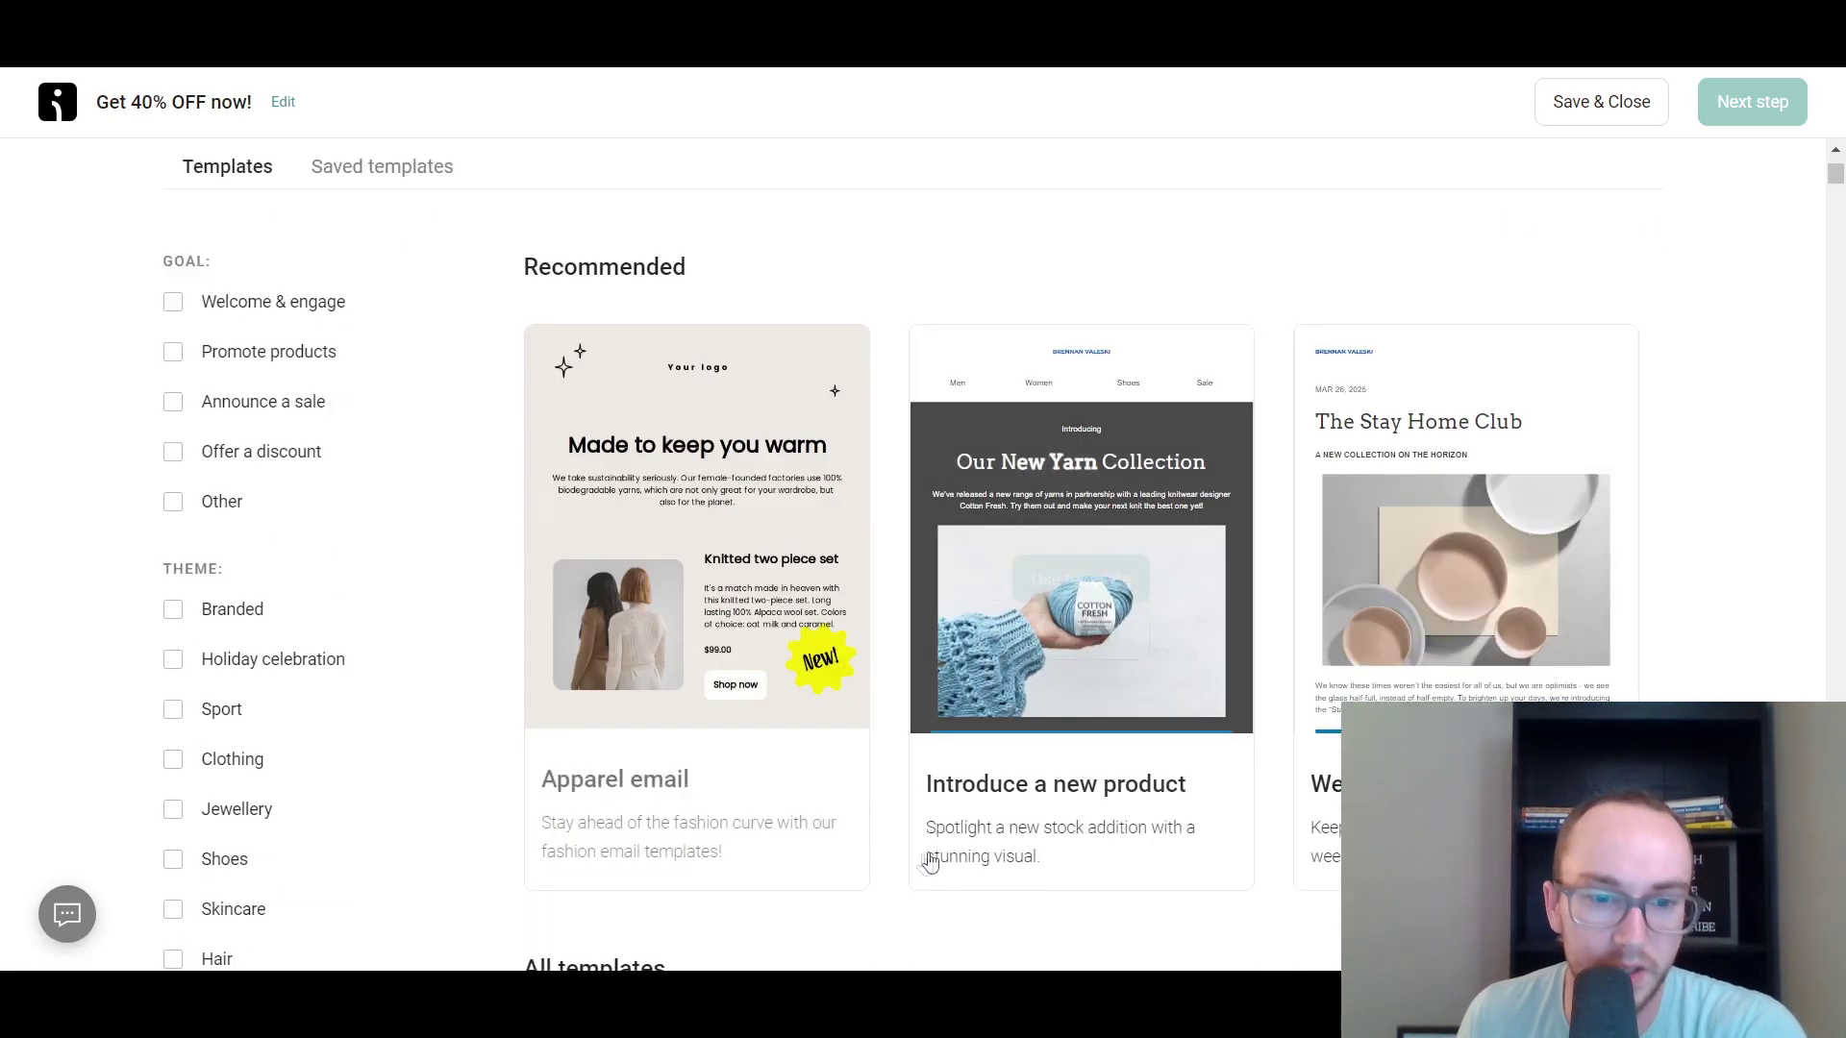
pyautogui.scroll(2, 1827, 289)
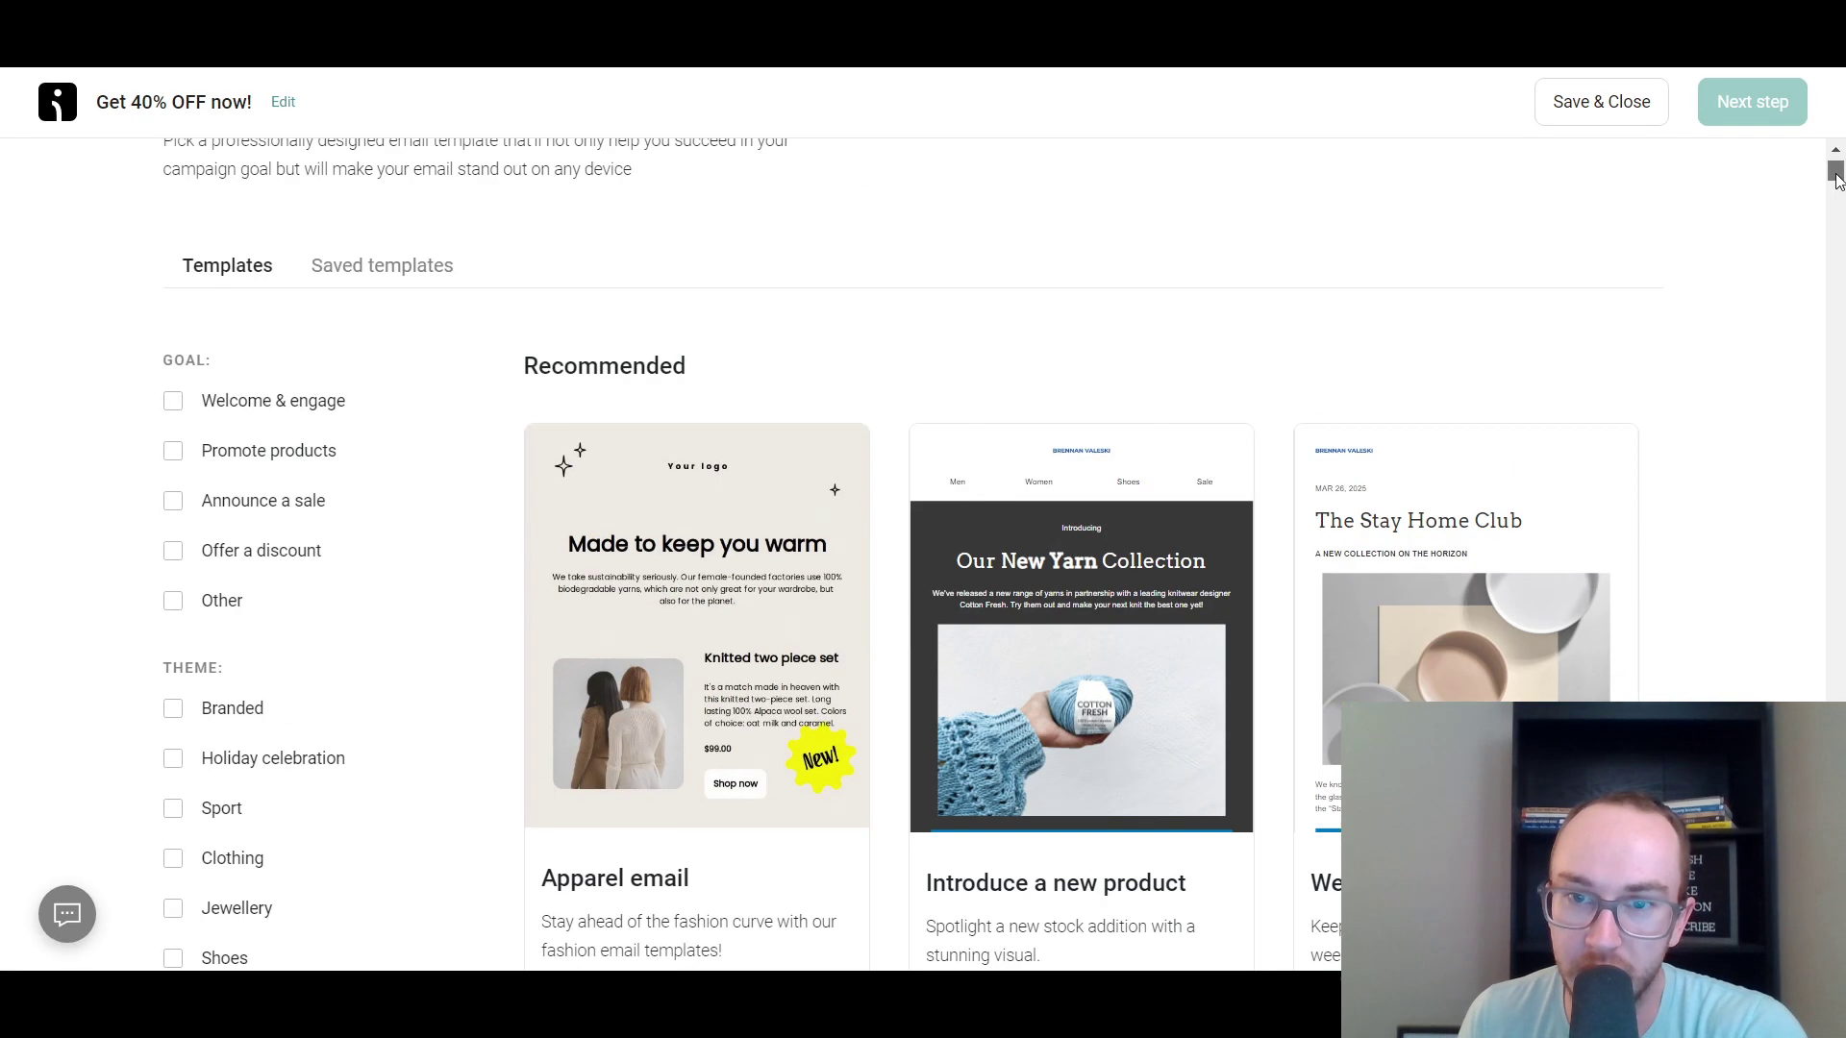
pyautogui.moveTo(565, 689)
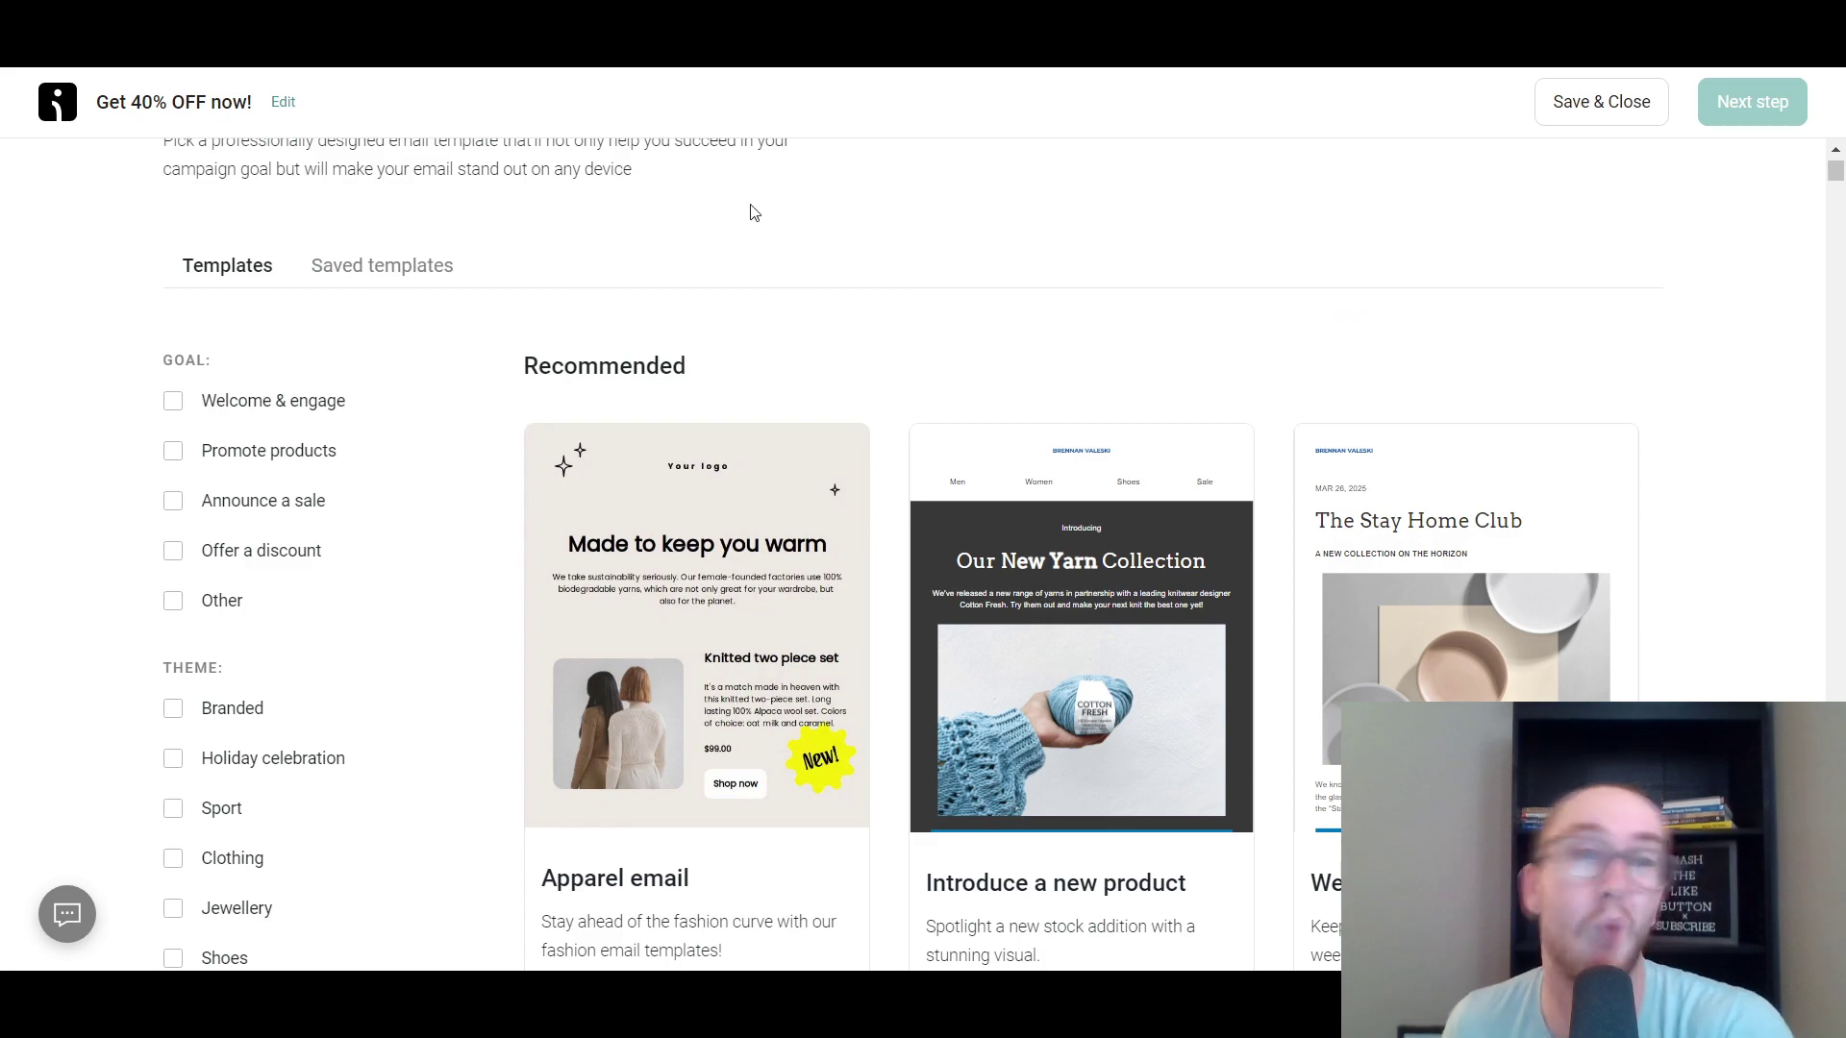
pyautogui.scroll(1, 430, 354)
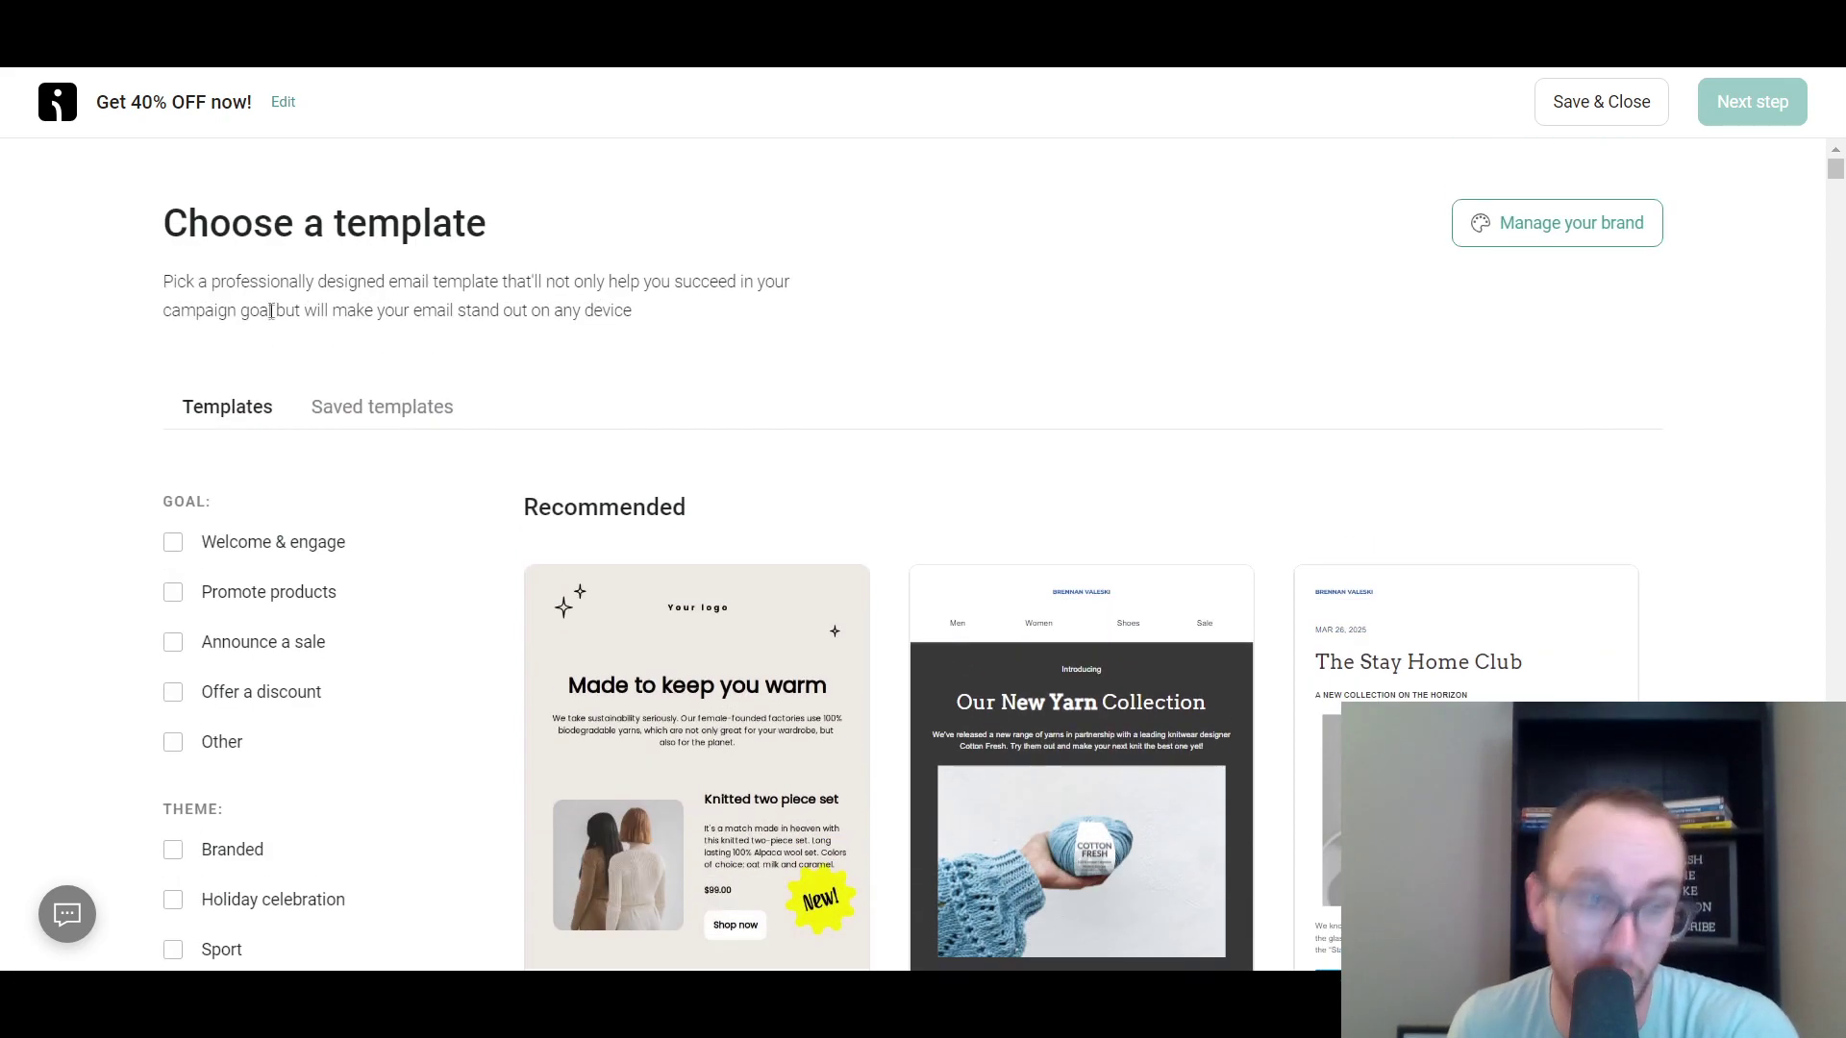
pyautogui.scroll(-2, 342, 504)
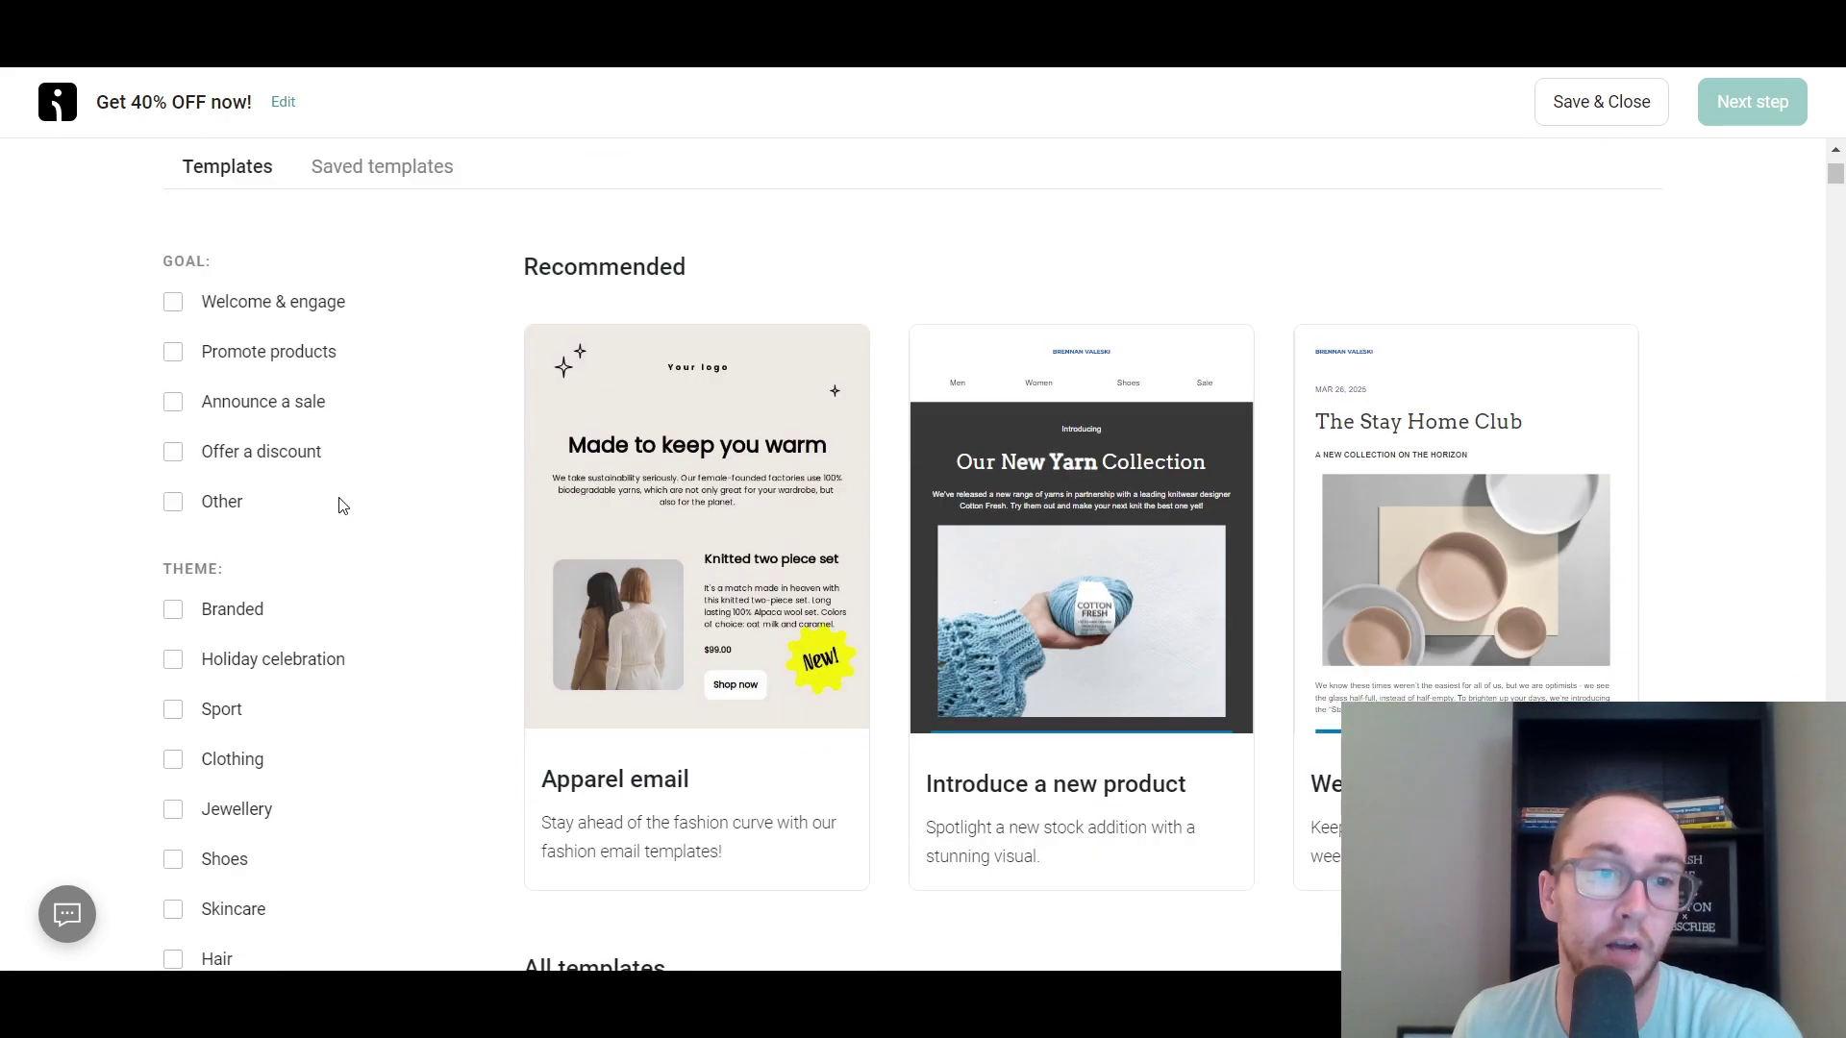
# Filter the email templates by the "Offer a discount" goal and browse the matching designs.
pyautogui.click(173, 452)
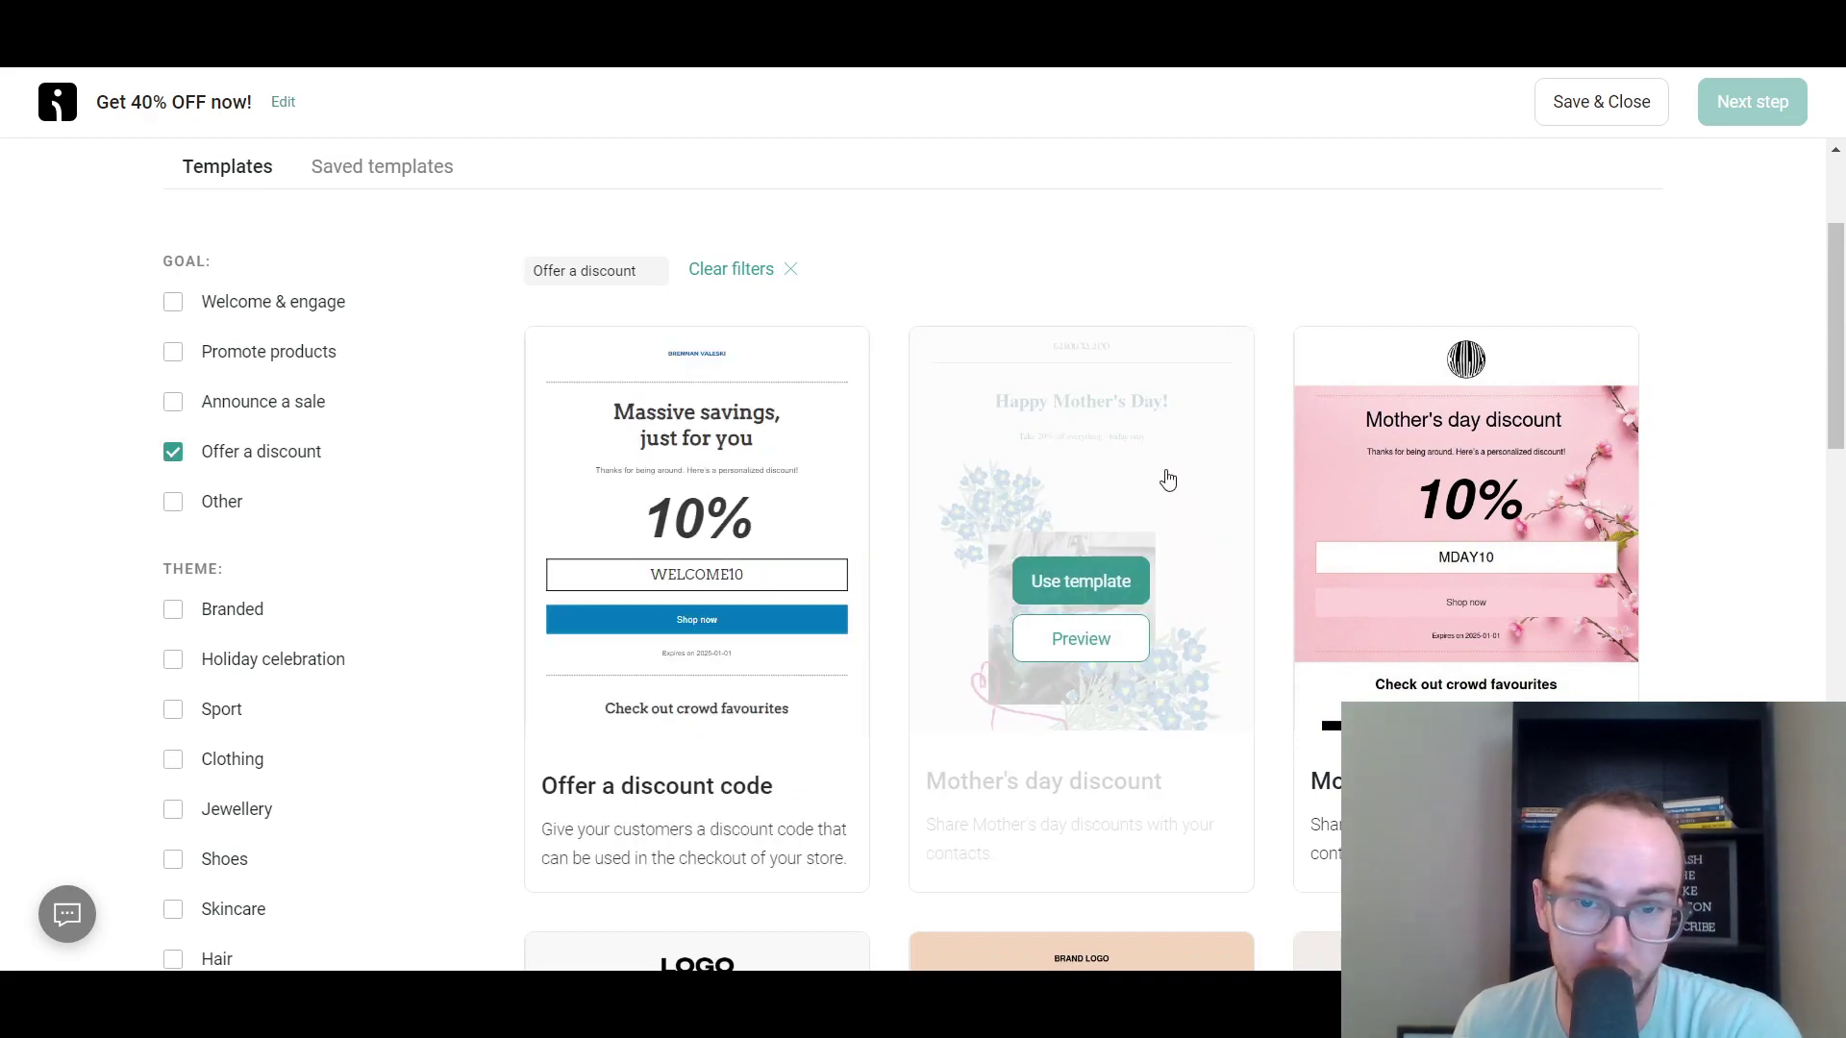
pyautogui.moveTo(640, 516)
pyautogui.scroll(-5, 639, 517)
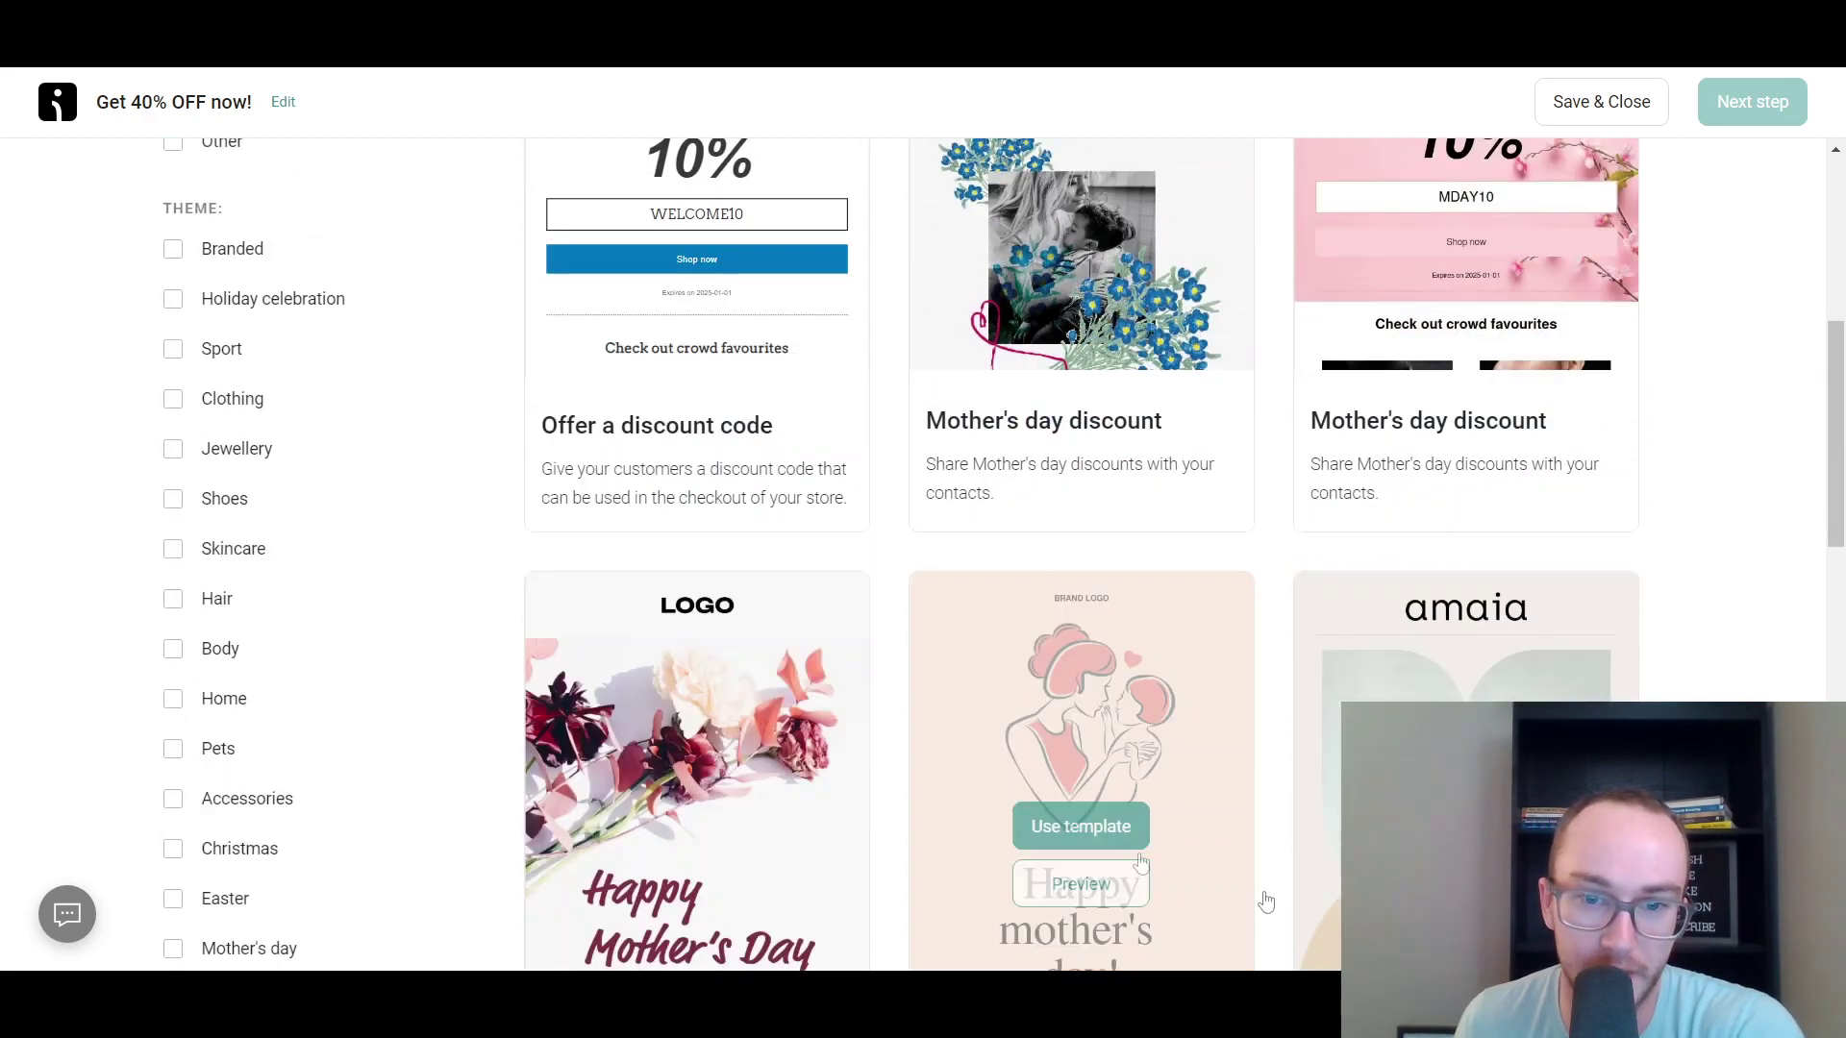
pyautogui.moveTo(1834, 570); pyautogui.dragTo(1839, 651)
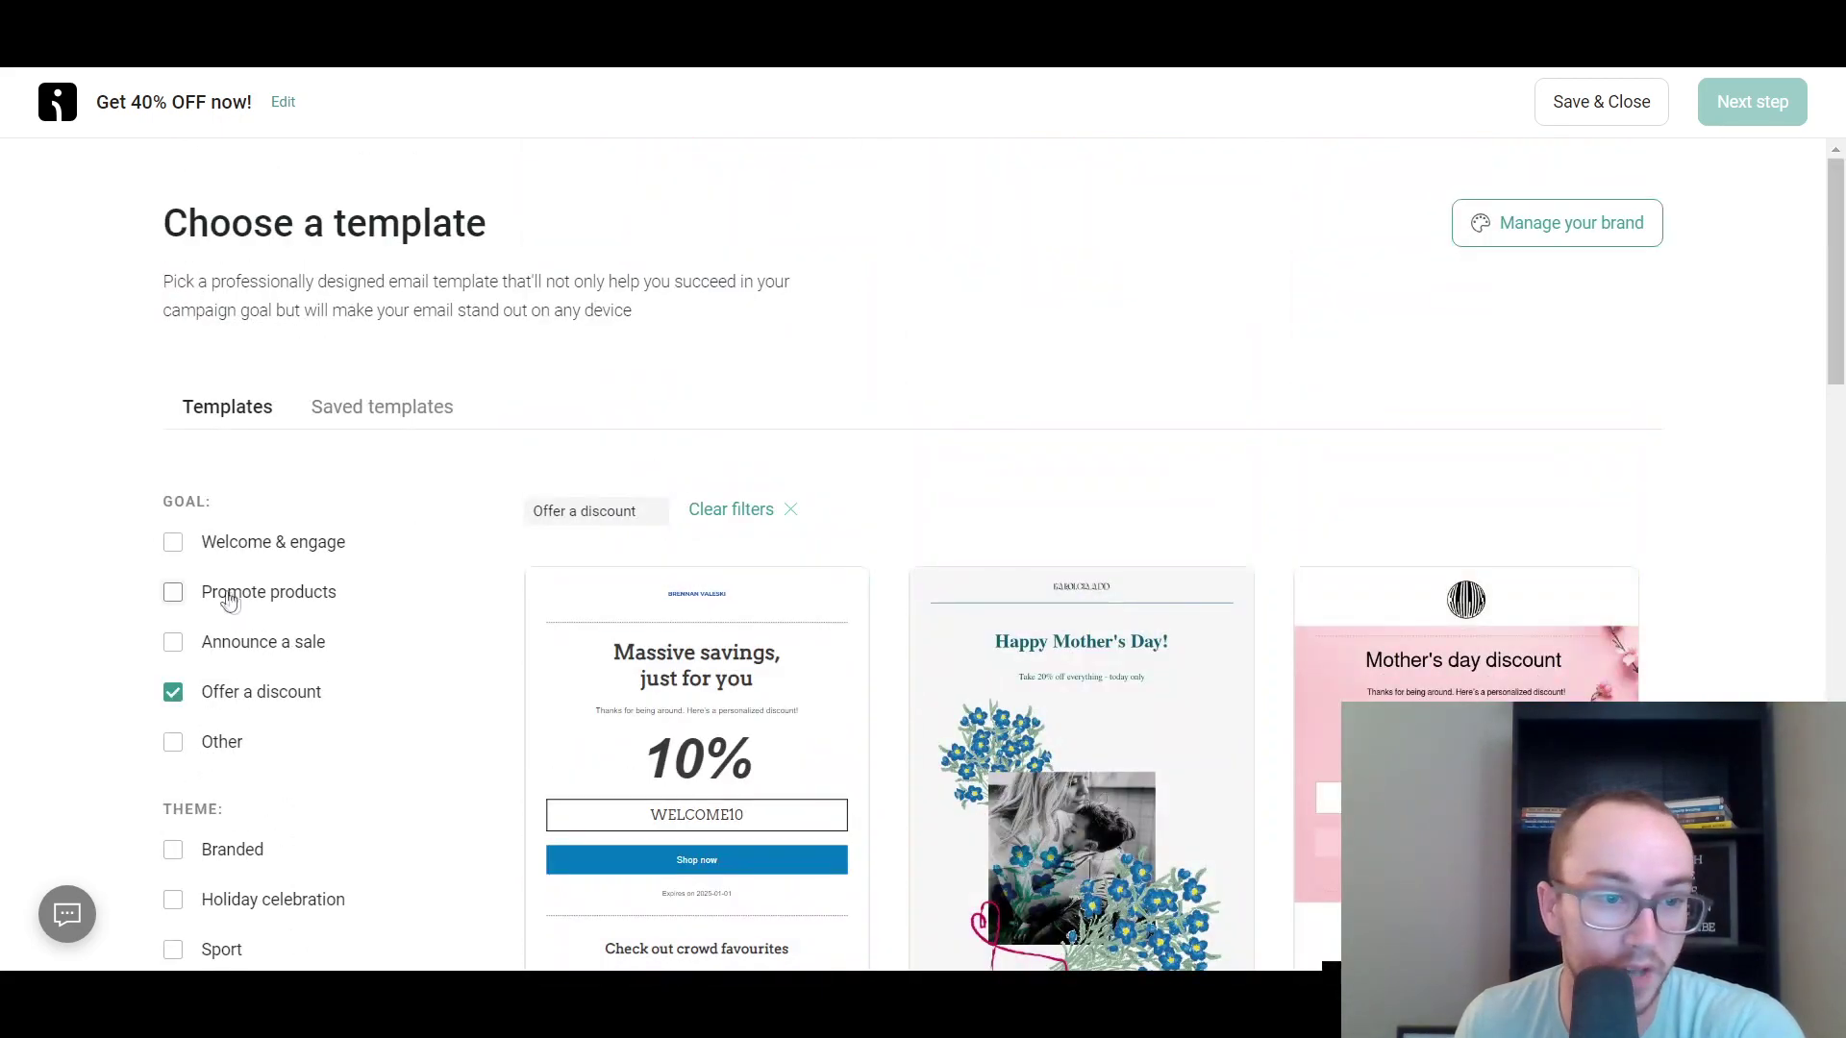
# Browse the templates for the "Welcome & engage" and "Promote products" goals and clear all the goal filters.
pyautogui.click(173, 542)
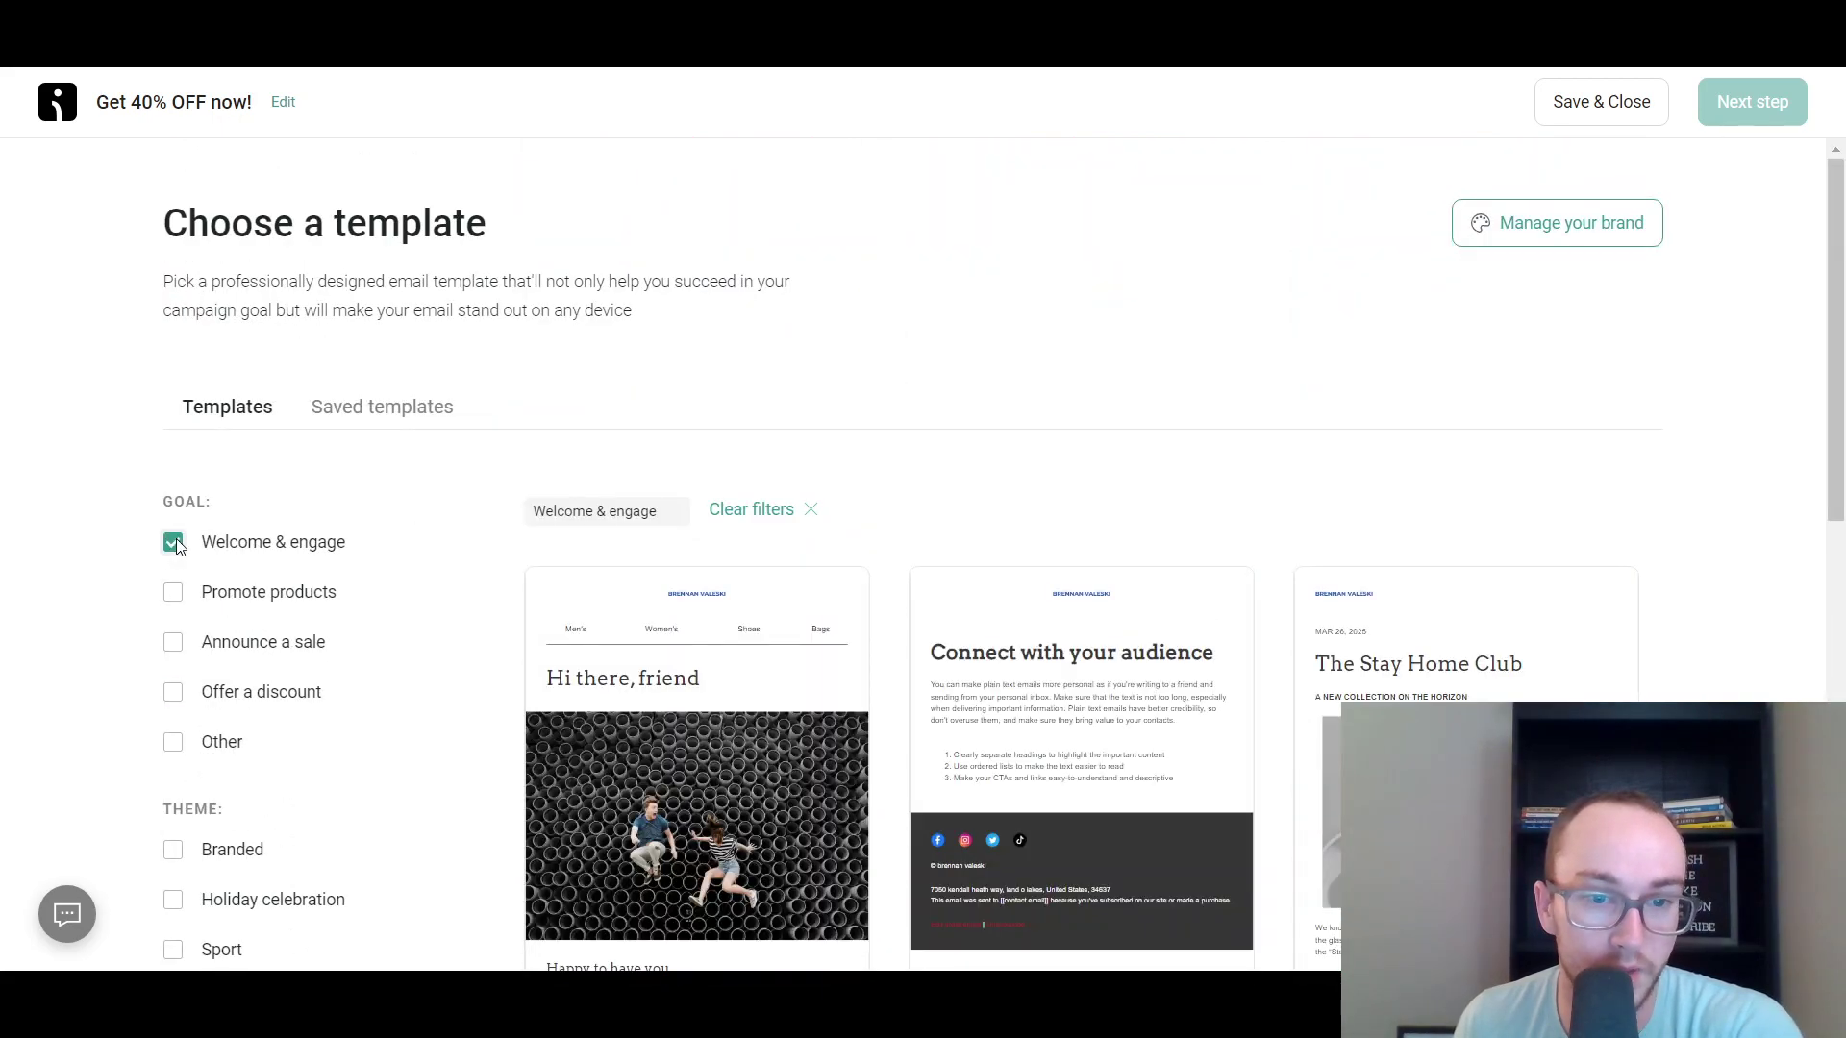
pyautogui.scroll(-3, 71, 548)
pyautogui.click(173, 404)
pyautogui.click(173, 402)
pyautogui.click(174, 356)
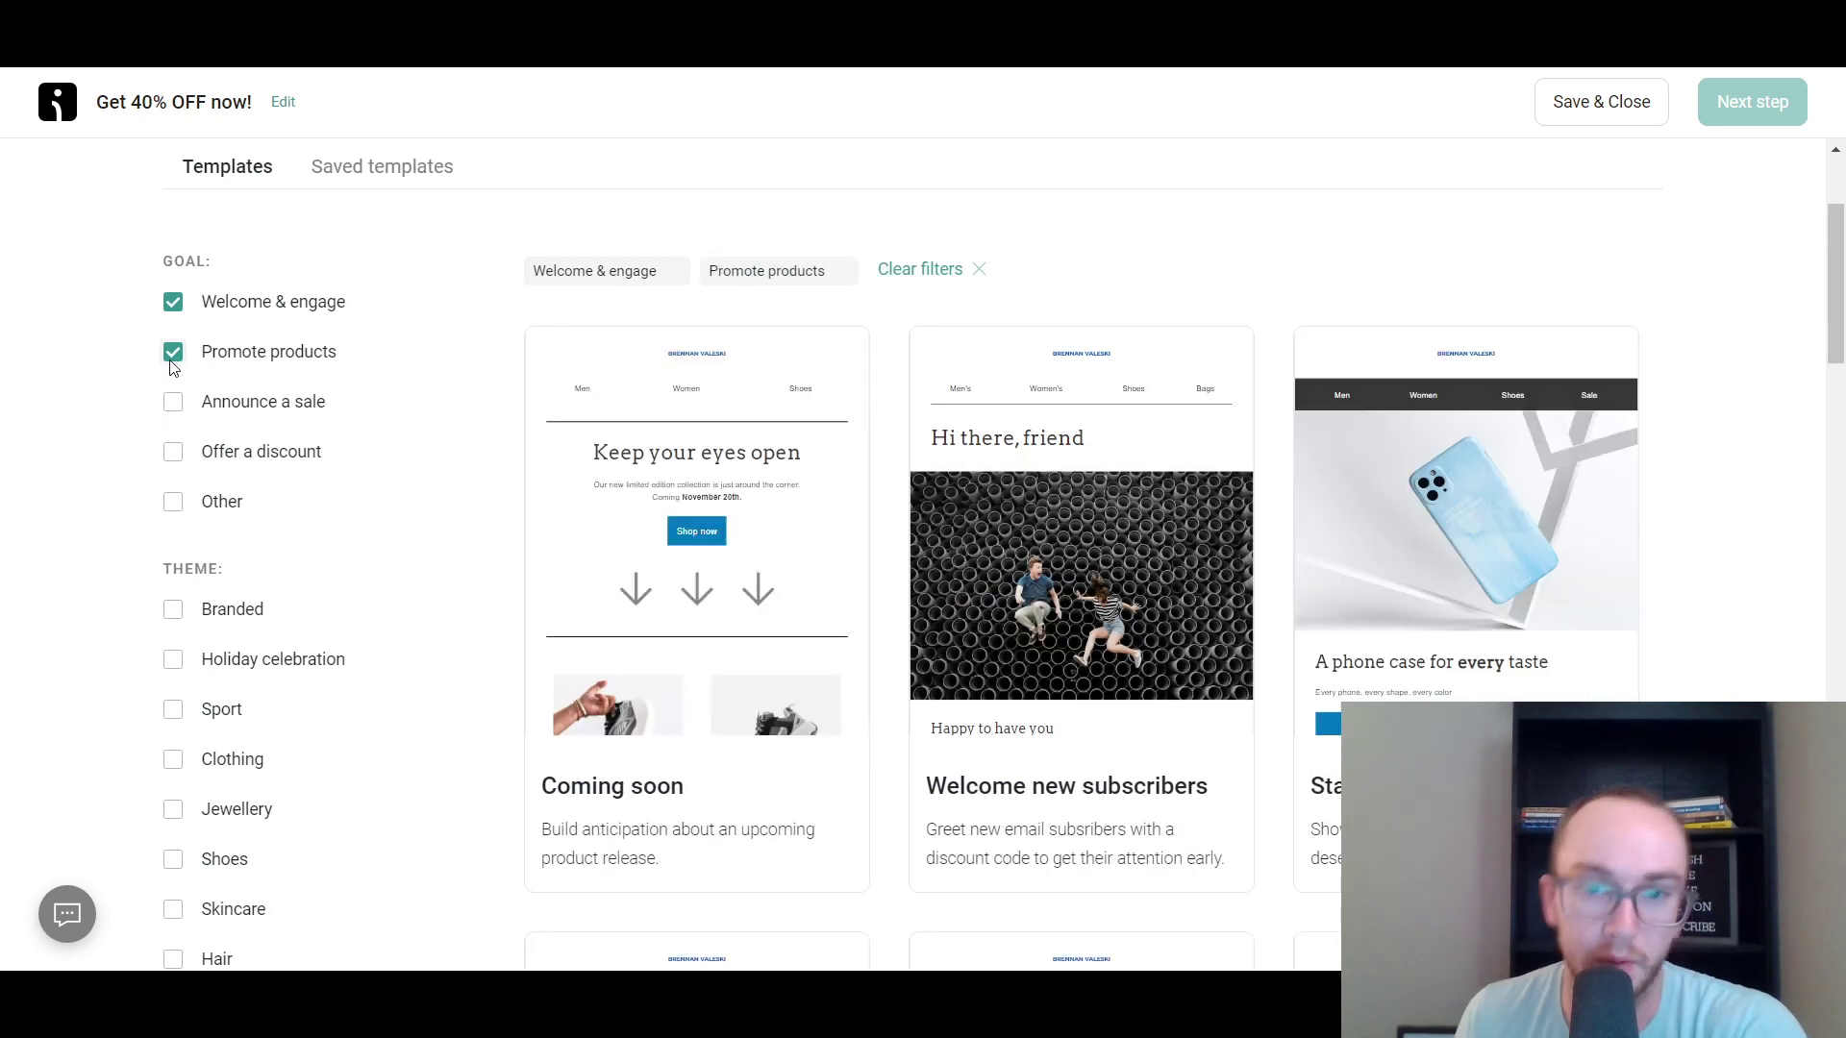
pyautogui.click(173, 351)
pyautogui.click(172, 301)
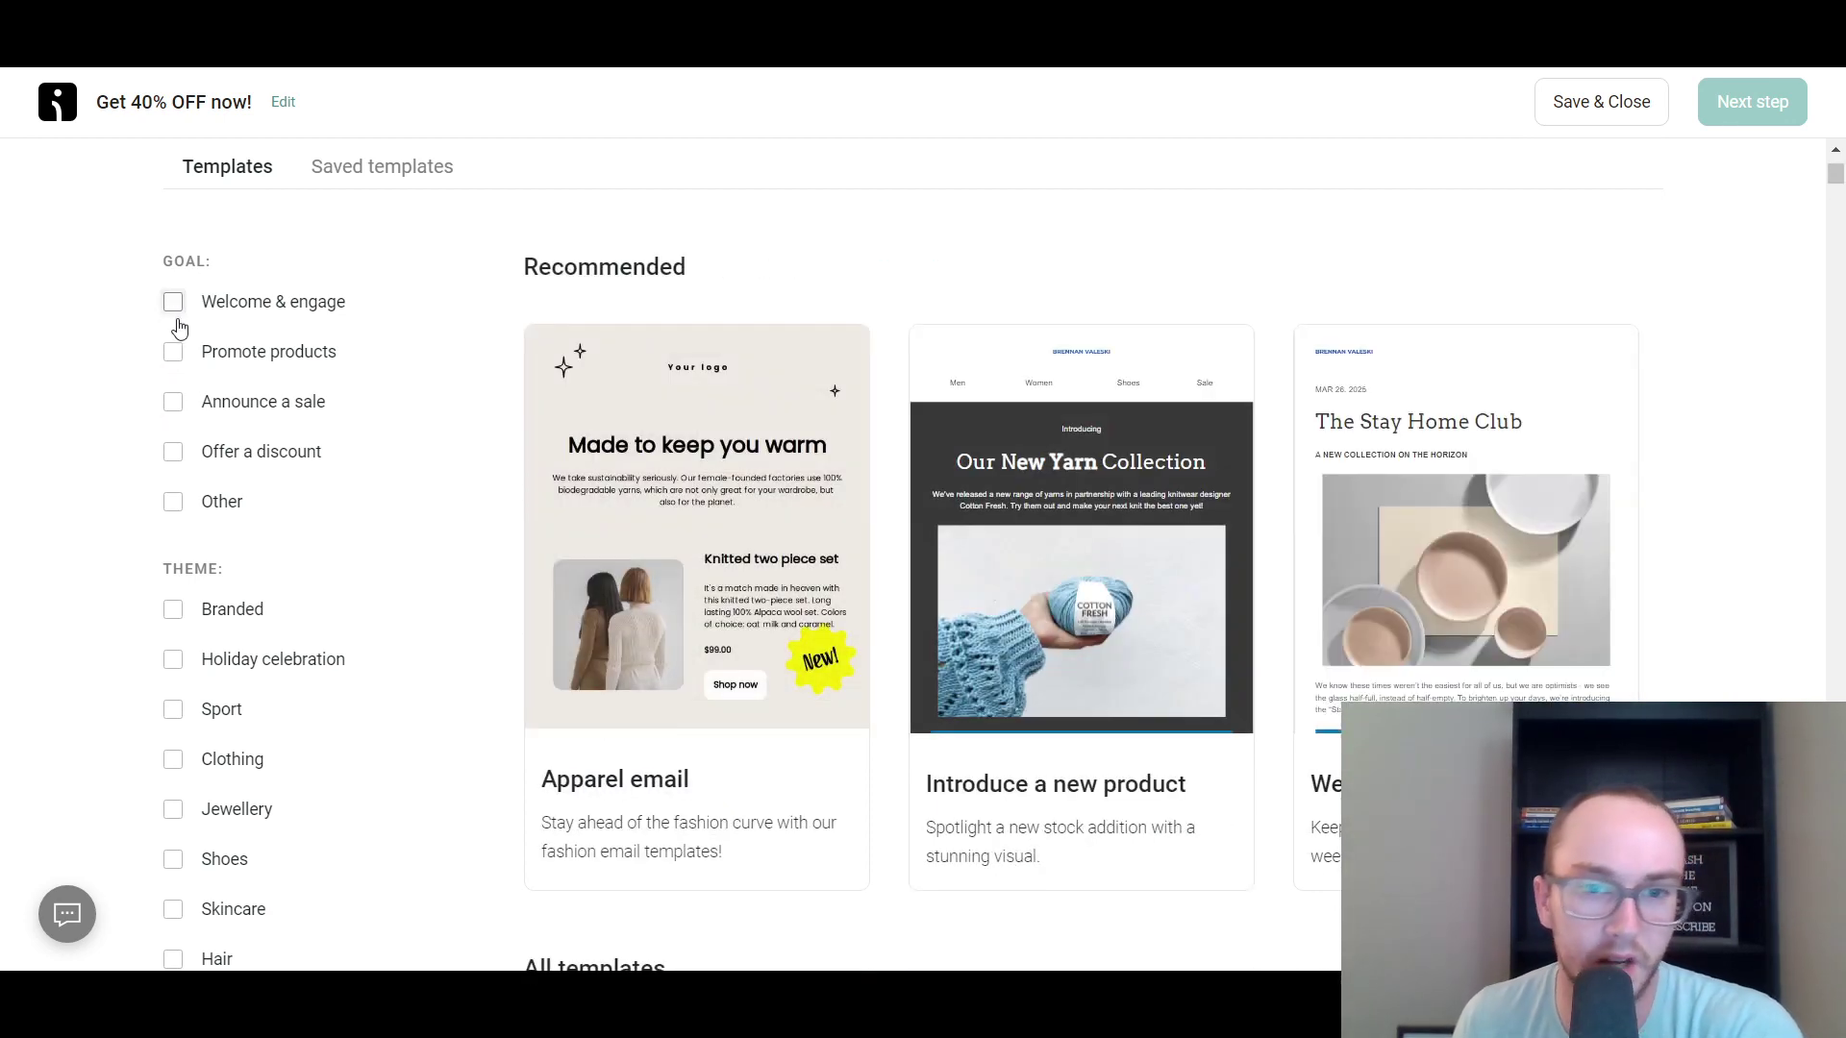
# Filter the templates by the Branded theme and use the "Offer a discount code" template for the email.
pyautogui.scroll(-3, 103, 586)
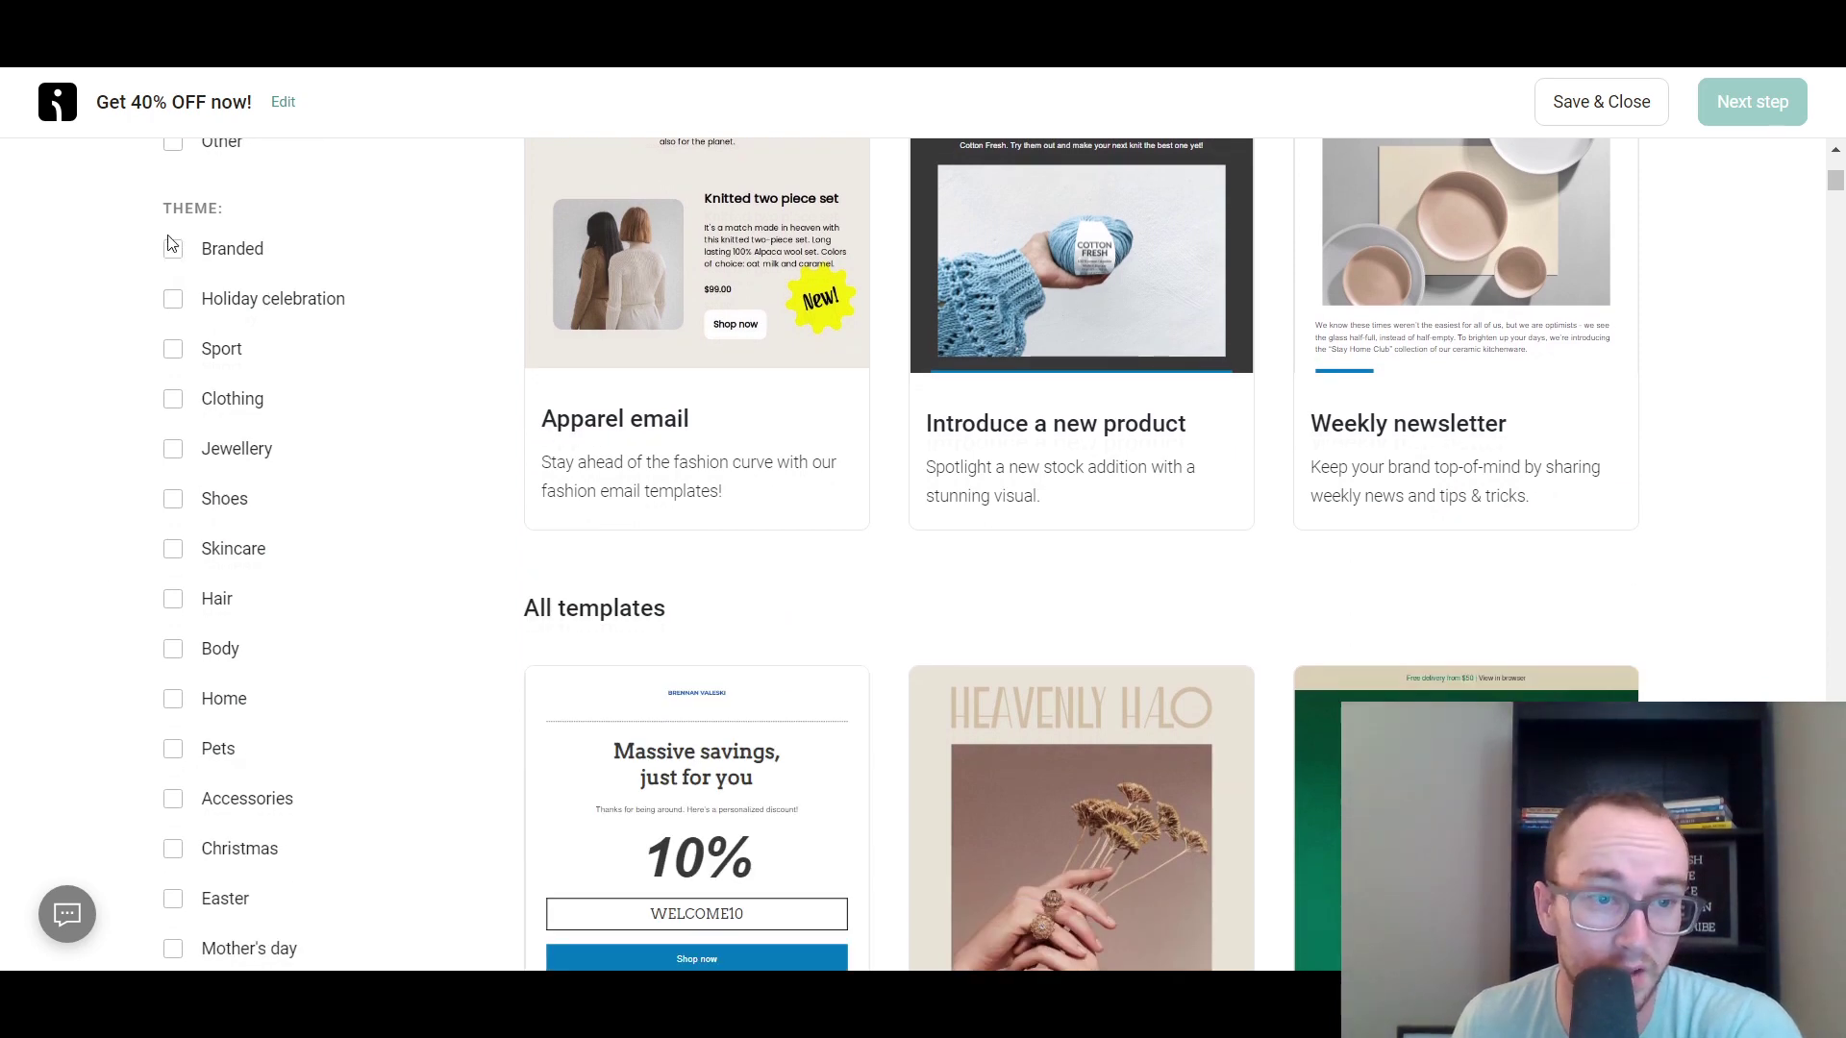
pyautogui.click(172, 248)
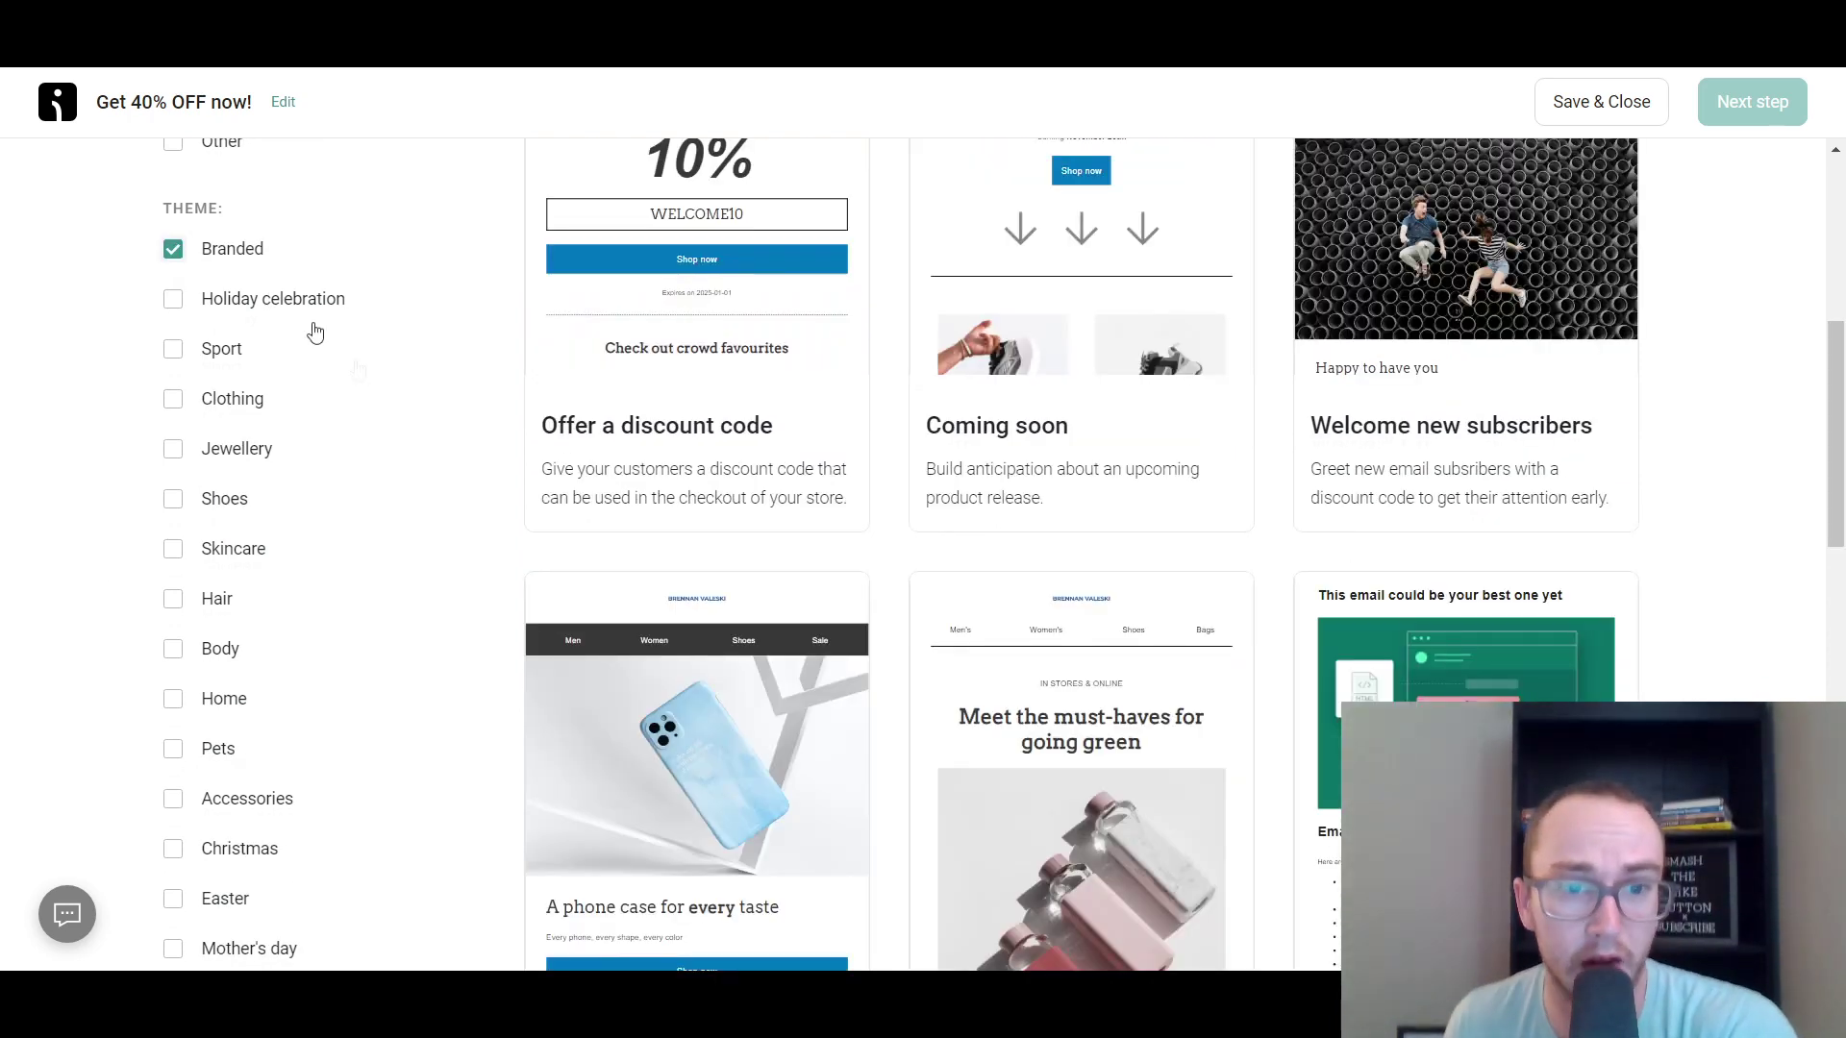
pyautogui.scroll(3, 315, 332)
pyautogui.moveTo(590, 457)
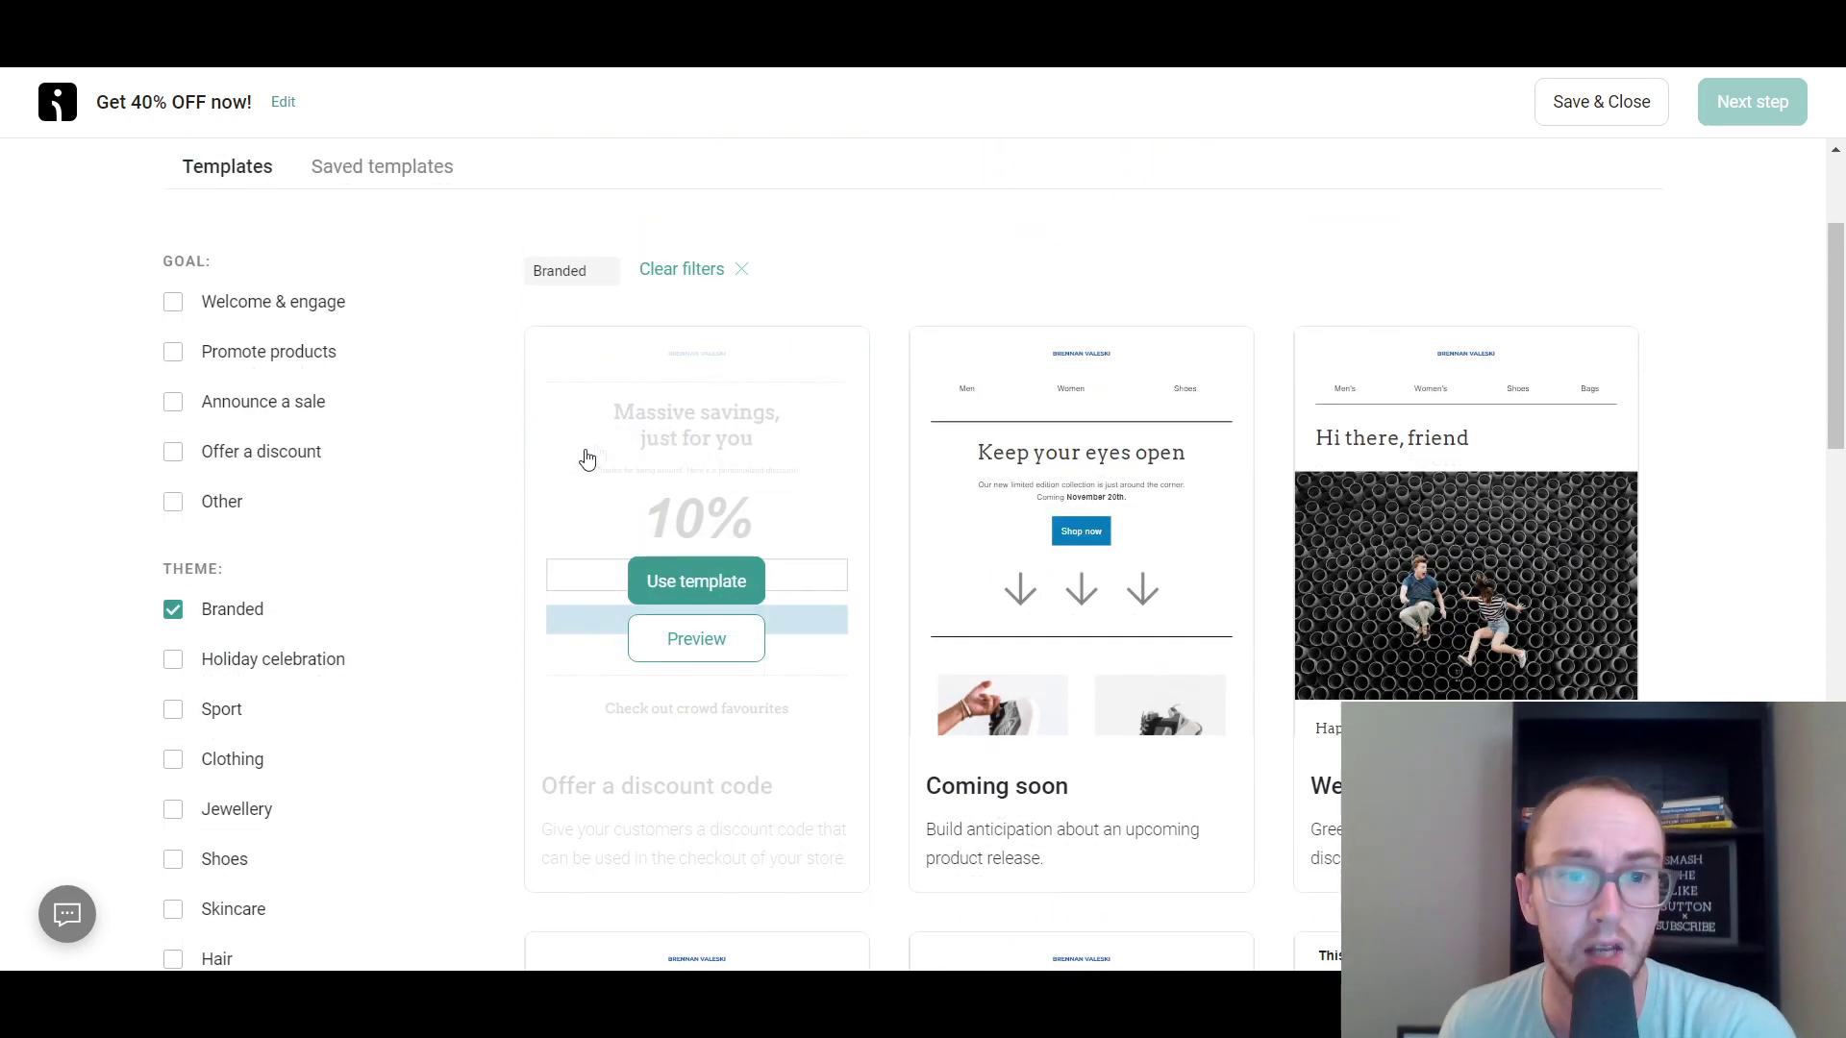
pyautogui.click(723, 596)
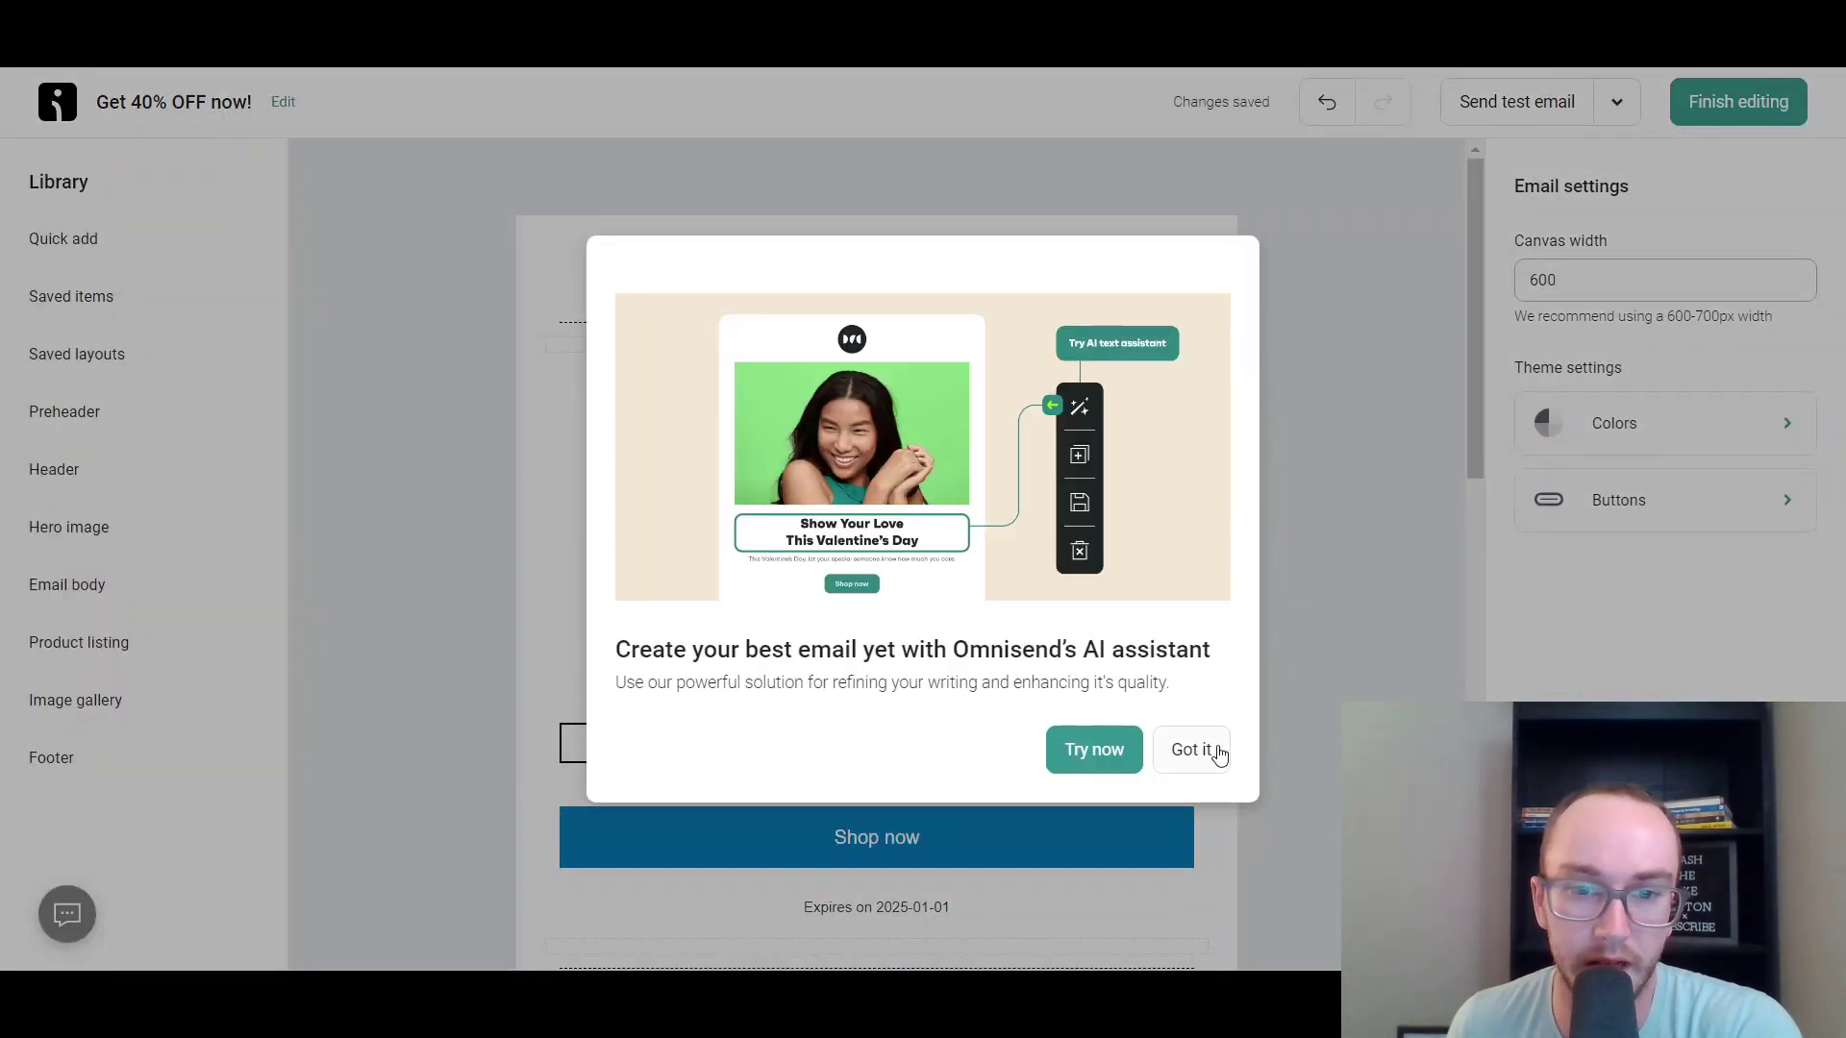
# Try Omnisend's AI assistant from its introduction and have it continue the text of the expiry footnote.
pyautogui.moveTo(923, 650); pyautogui.dragTo(1236, 647)
pyautogui.click(1169, 693)
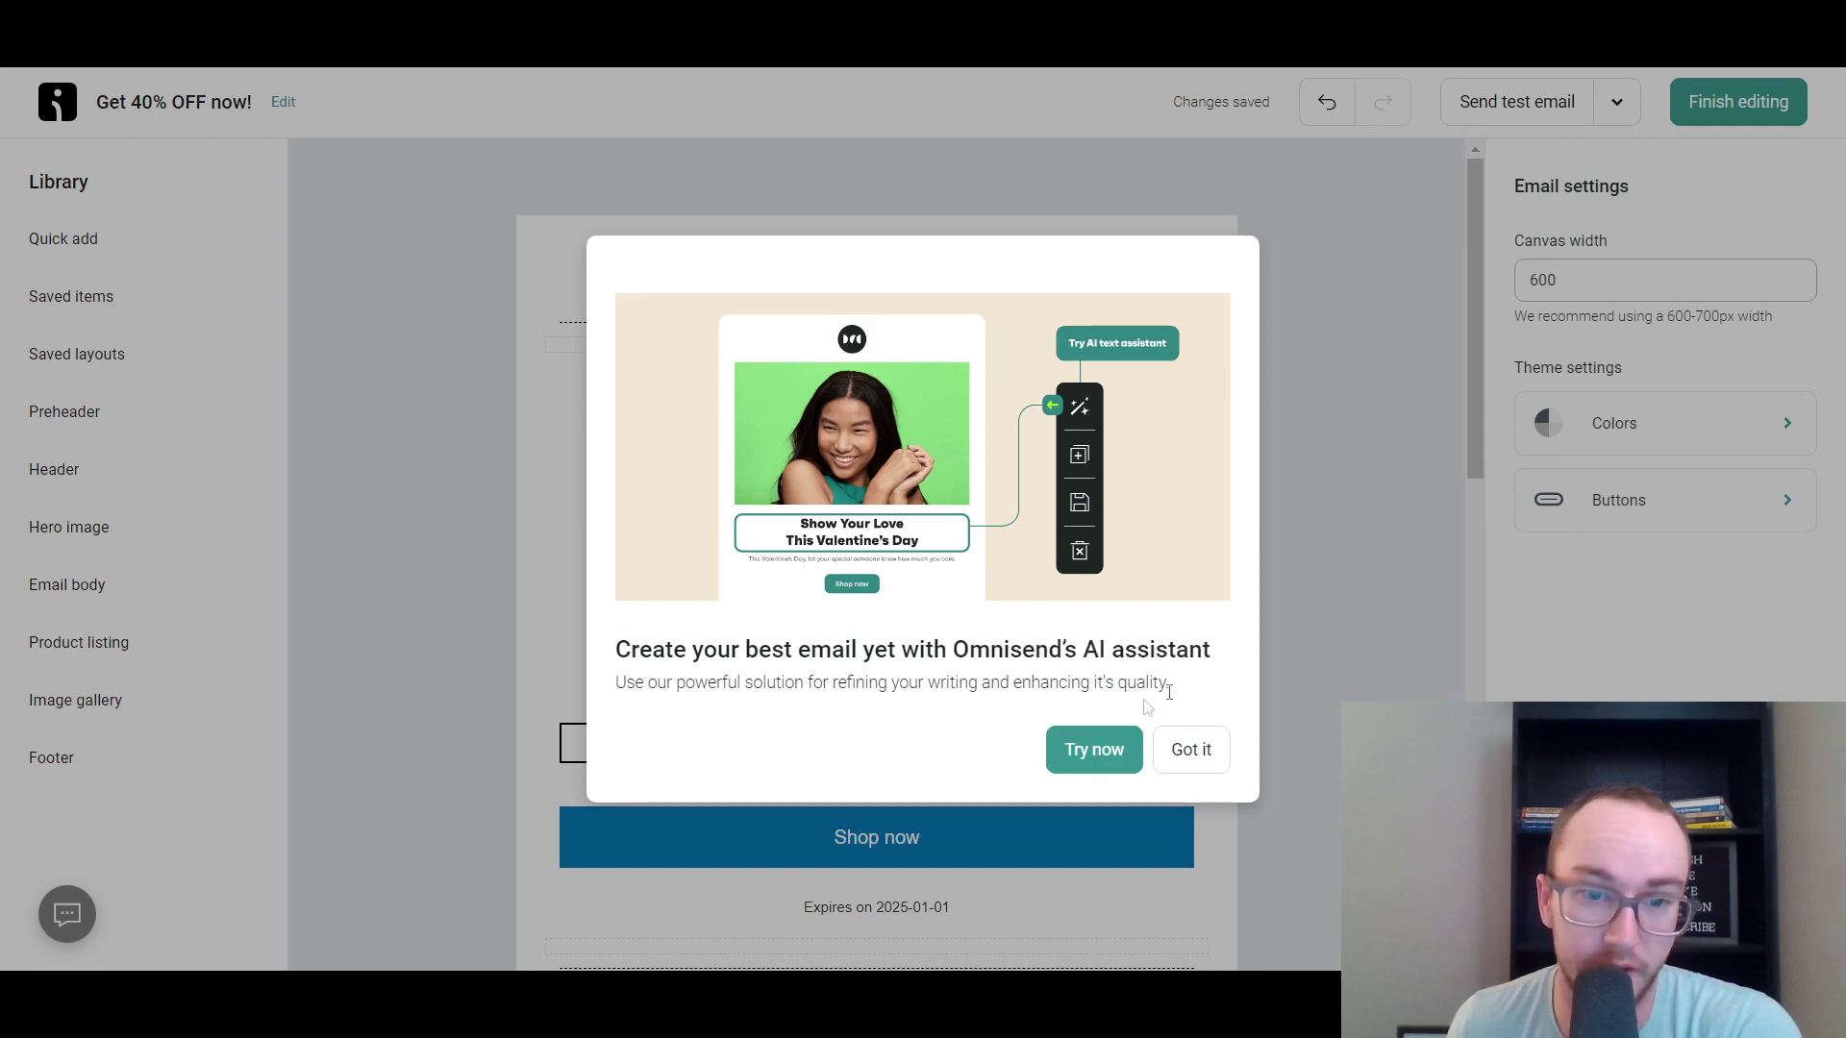
pyautogui.click(1093, 750)
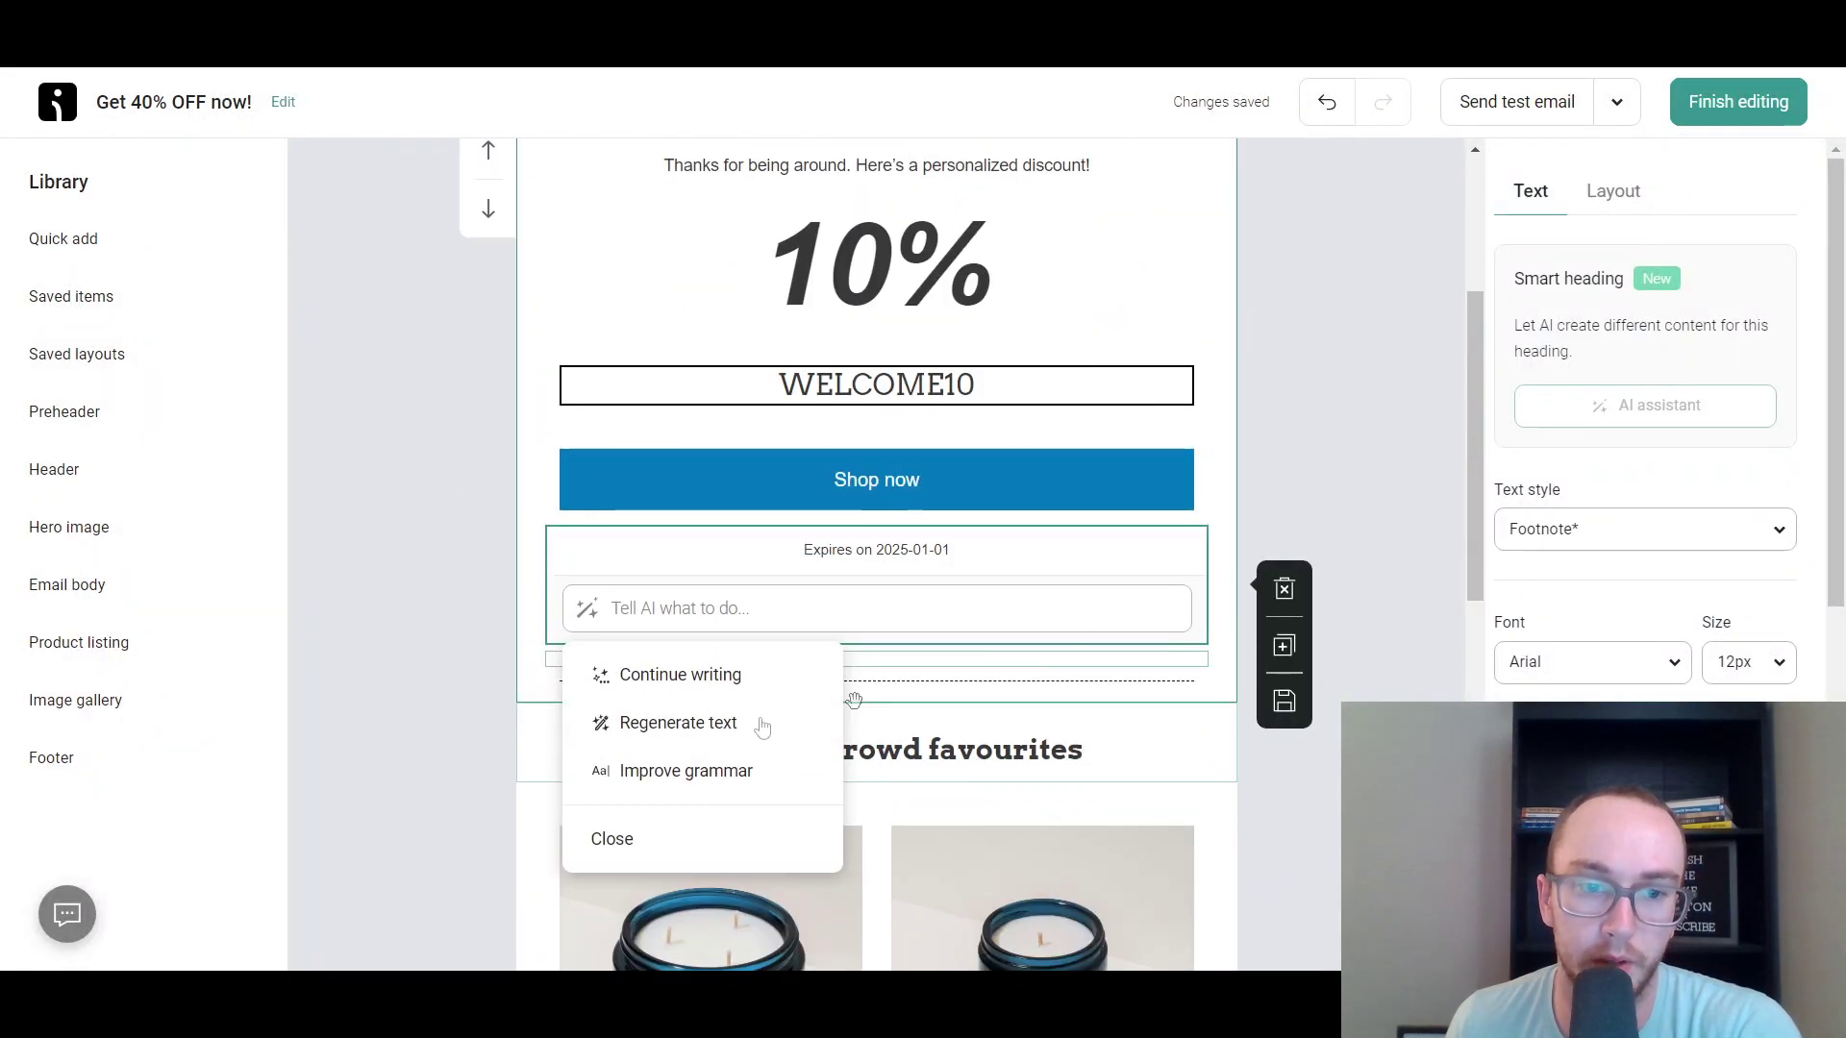
pyautogui.click(734, 728)
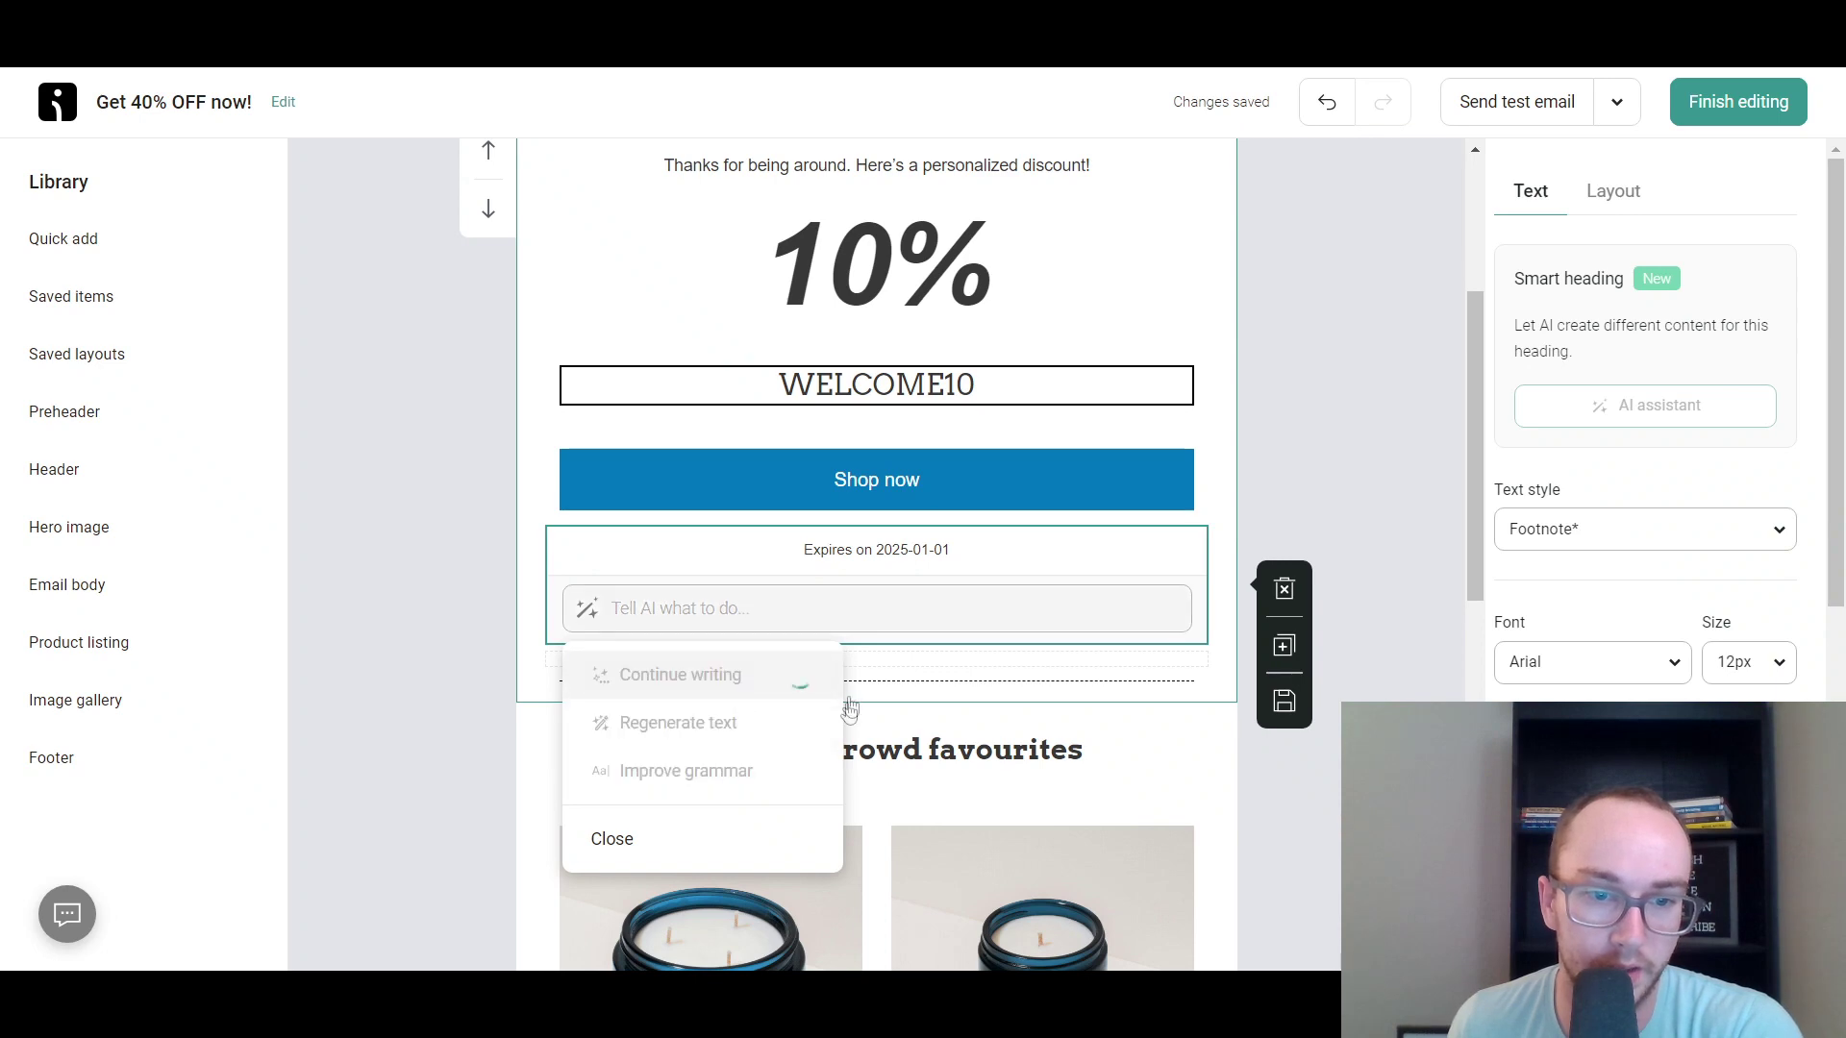
# Have the AI assistant rewrite the expiry footnote with the prompt "summer discount".
pyautogui.click(790, 631)
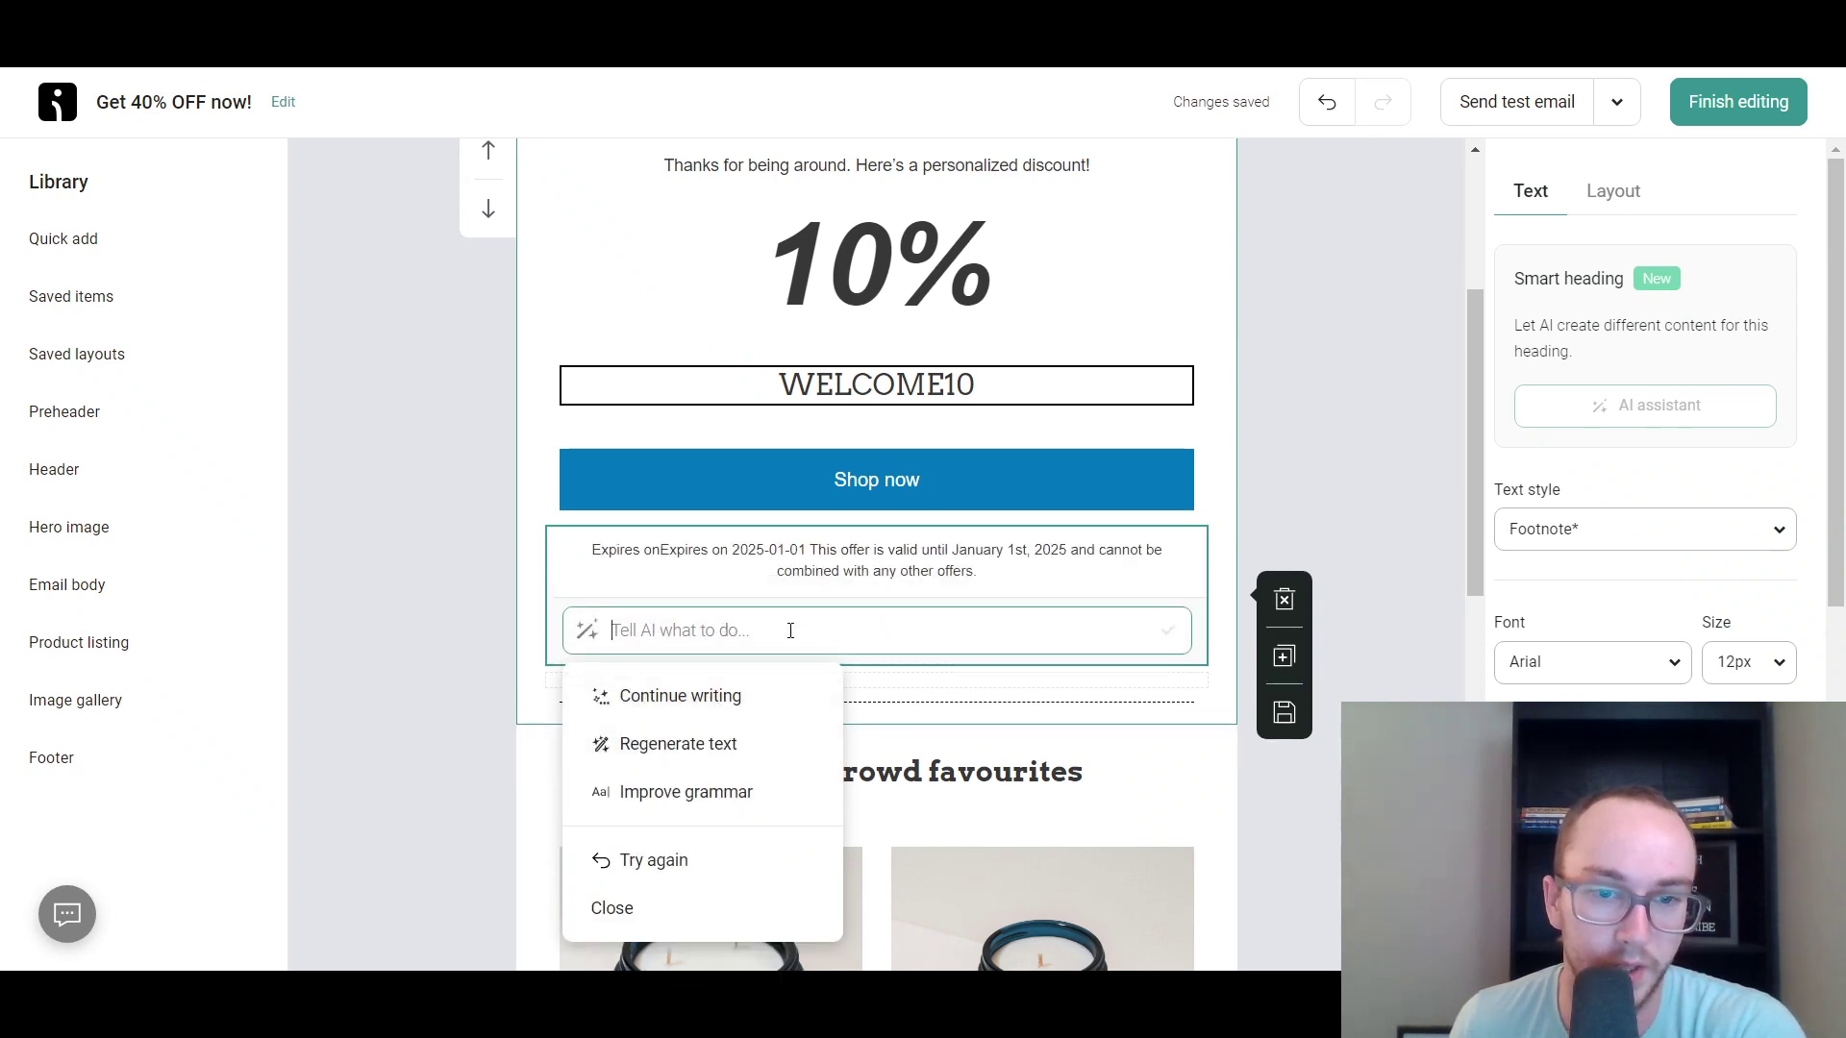
pyautogui.write('shor')
pyautogui.press('BackSpace')
pyautogui.press('BackSpace')
pyautogui.press('BackSpace')
pyautogui.press('BackSpace')
pyautogui.write('summer')
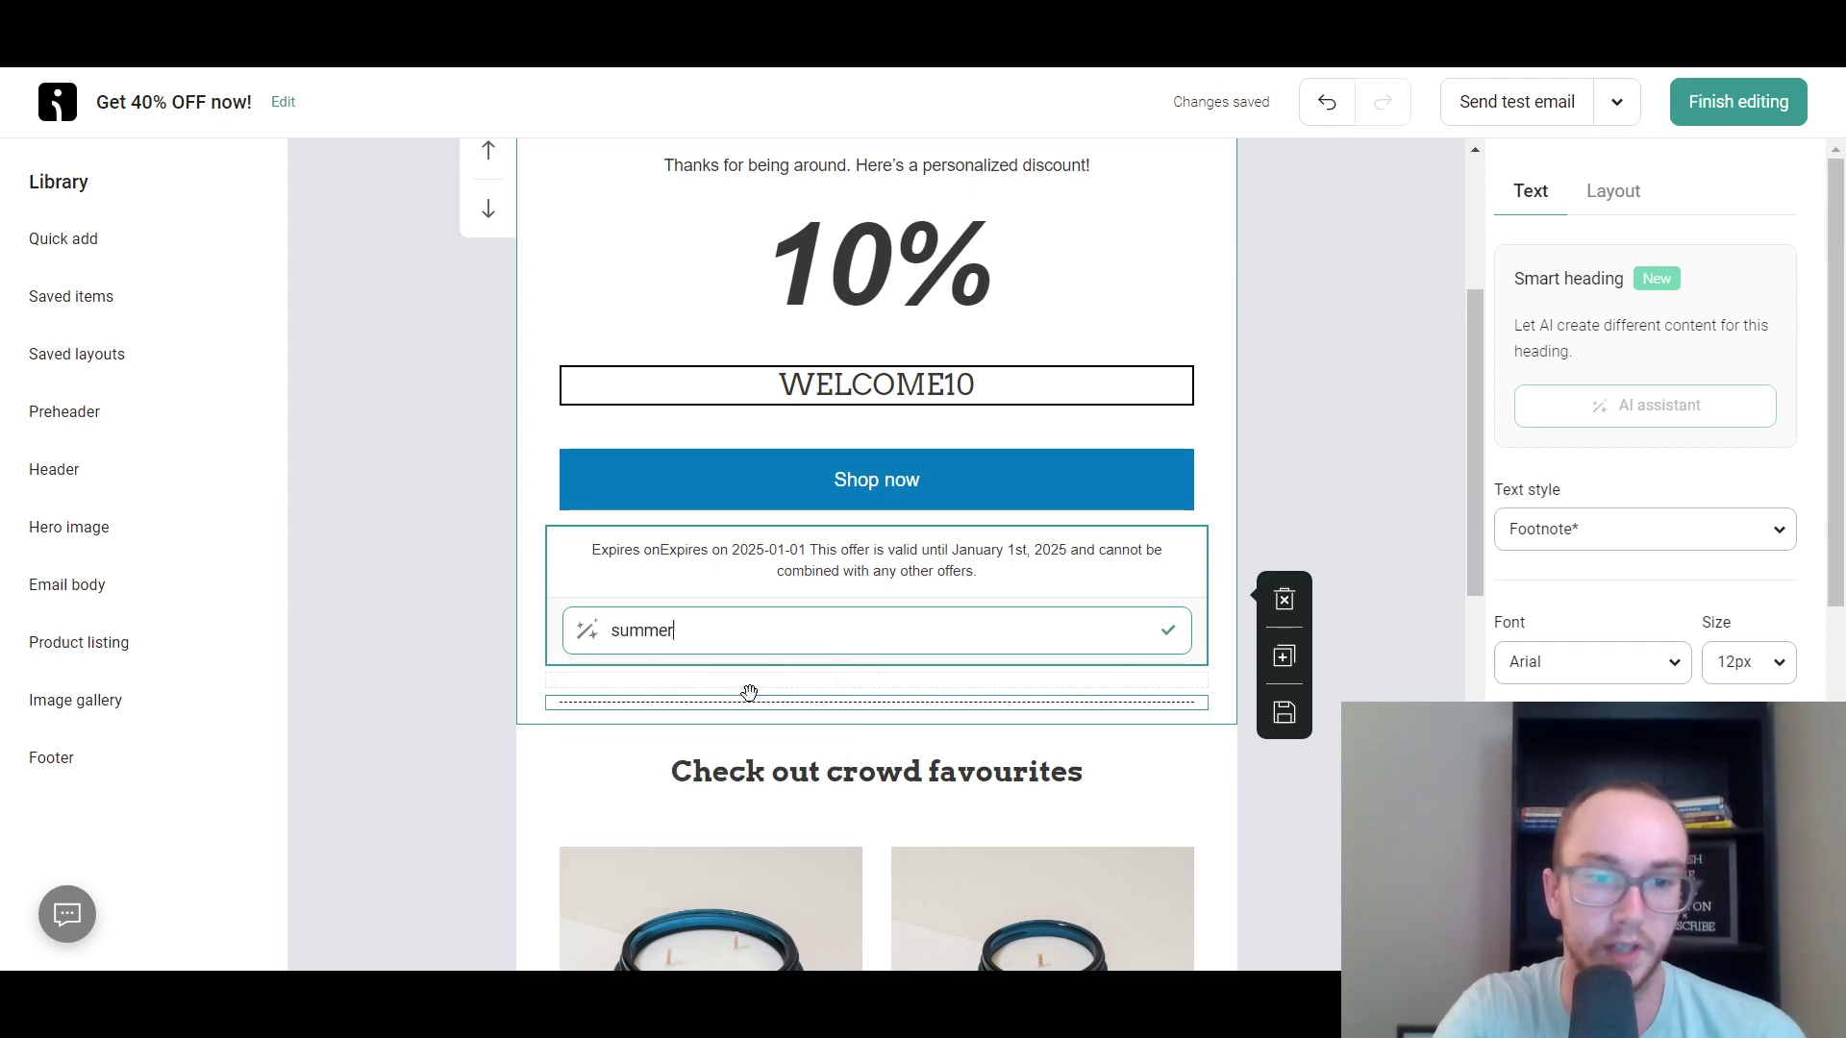
pyautogui.write(' discount')
pyautogui.press('Return')
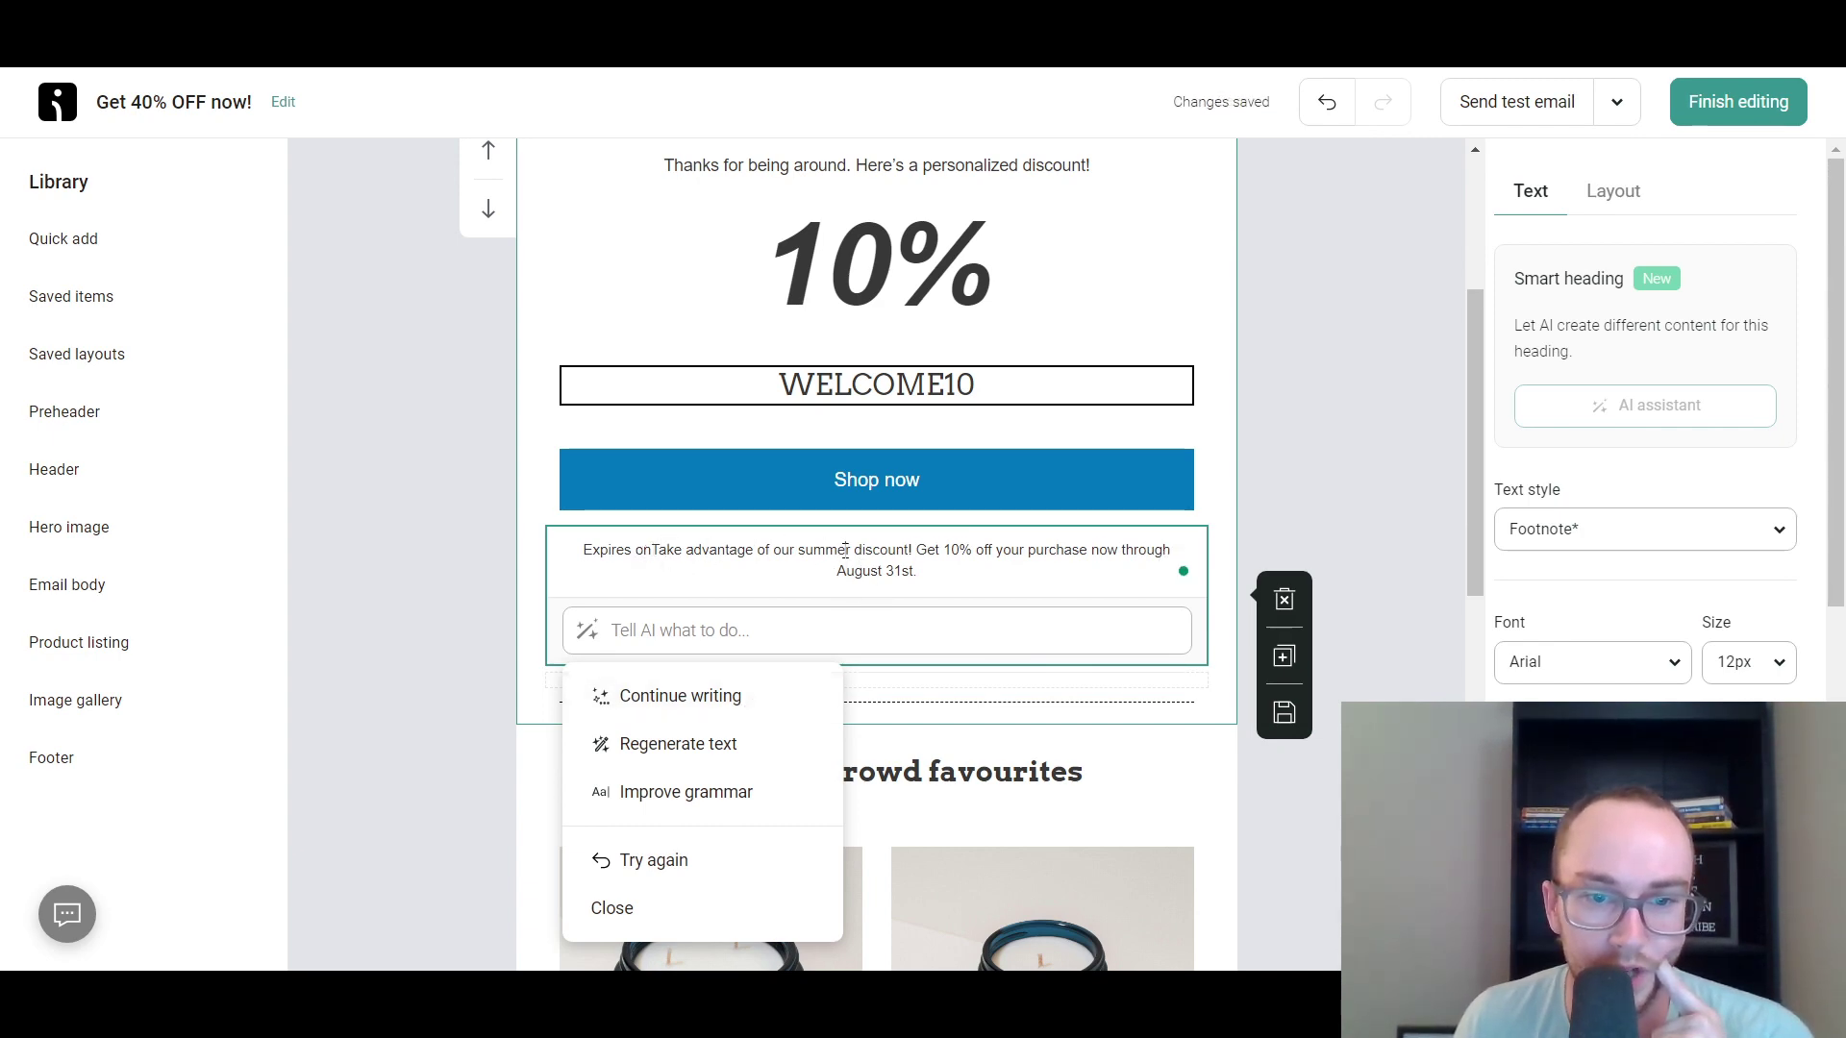
# Delete the "Take advantage of our summer discount!" sentence from the footnote and leave the text block.
pyautogui.moveTo(909, 553); pyautogui.dragTo(652, 554)
pyautogui.press('BackSpace')
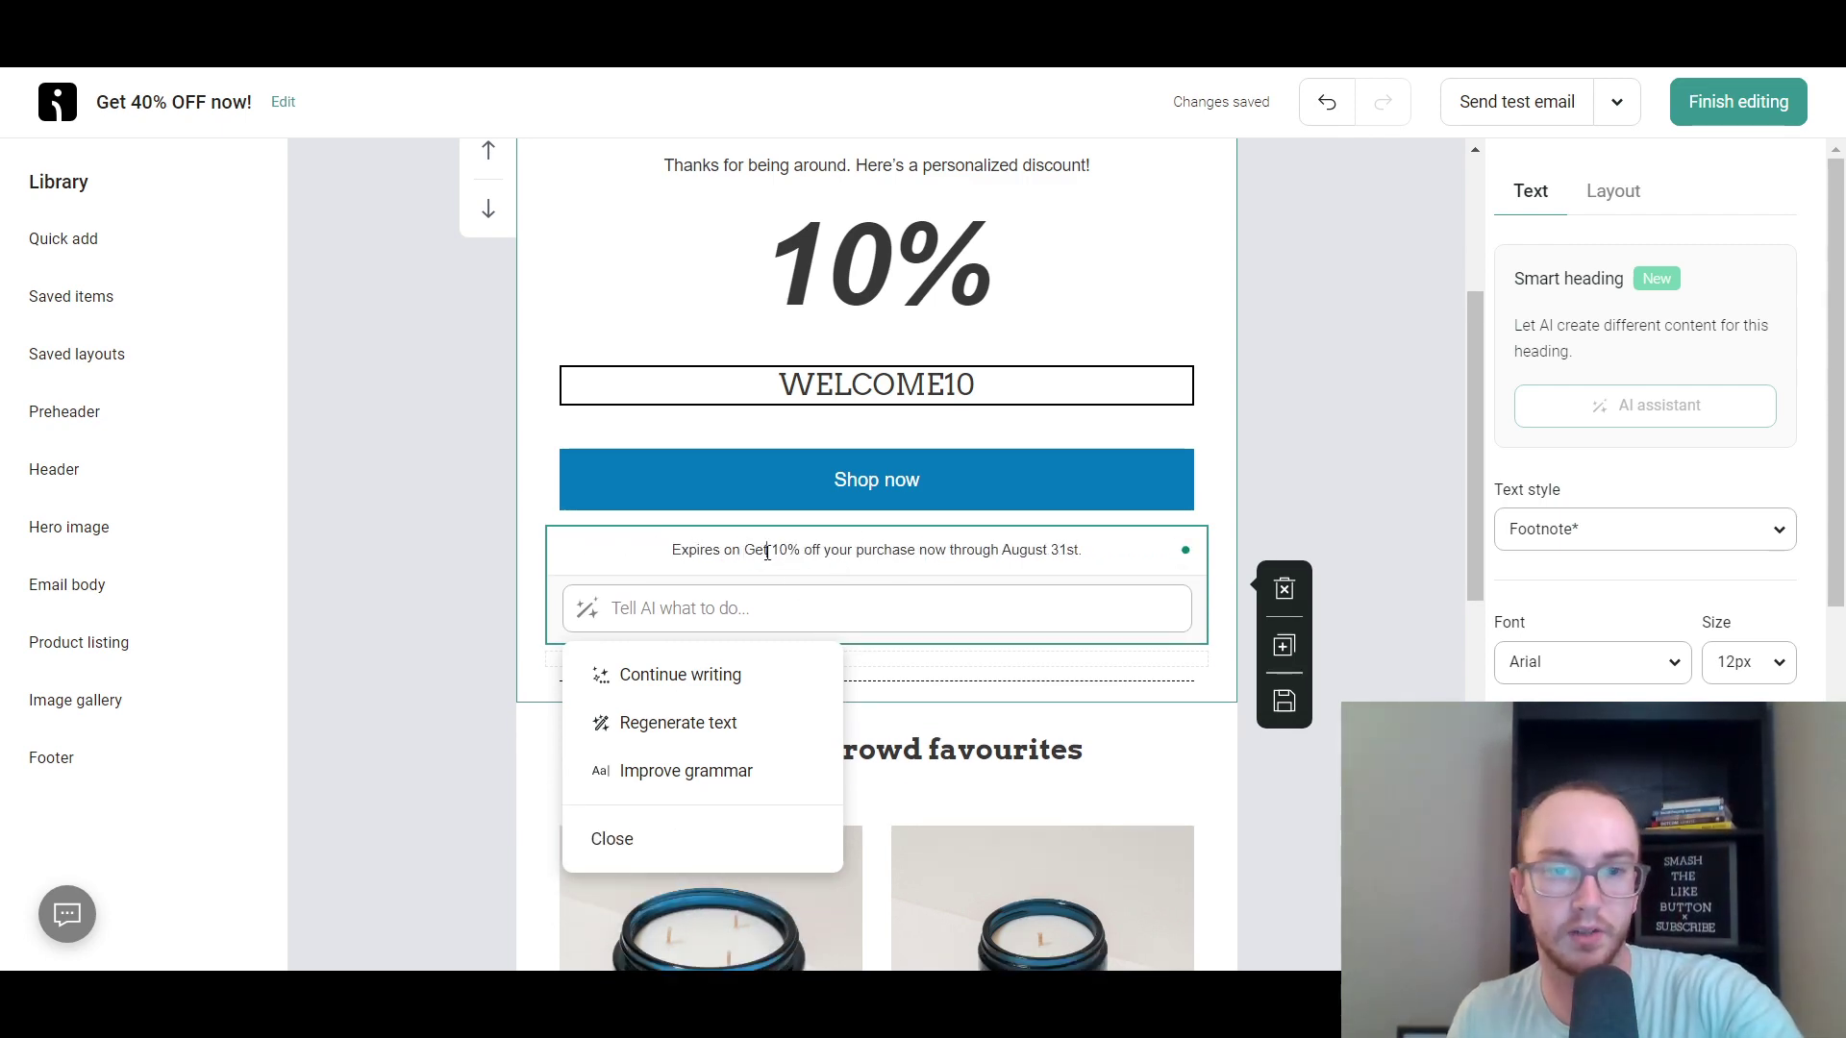
pyautogui.click(1340, 459)
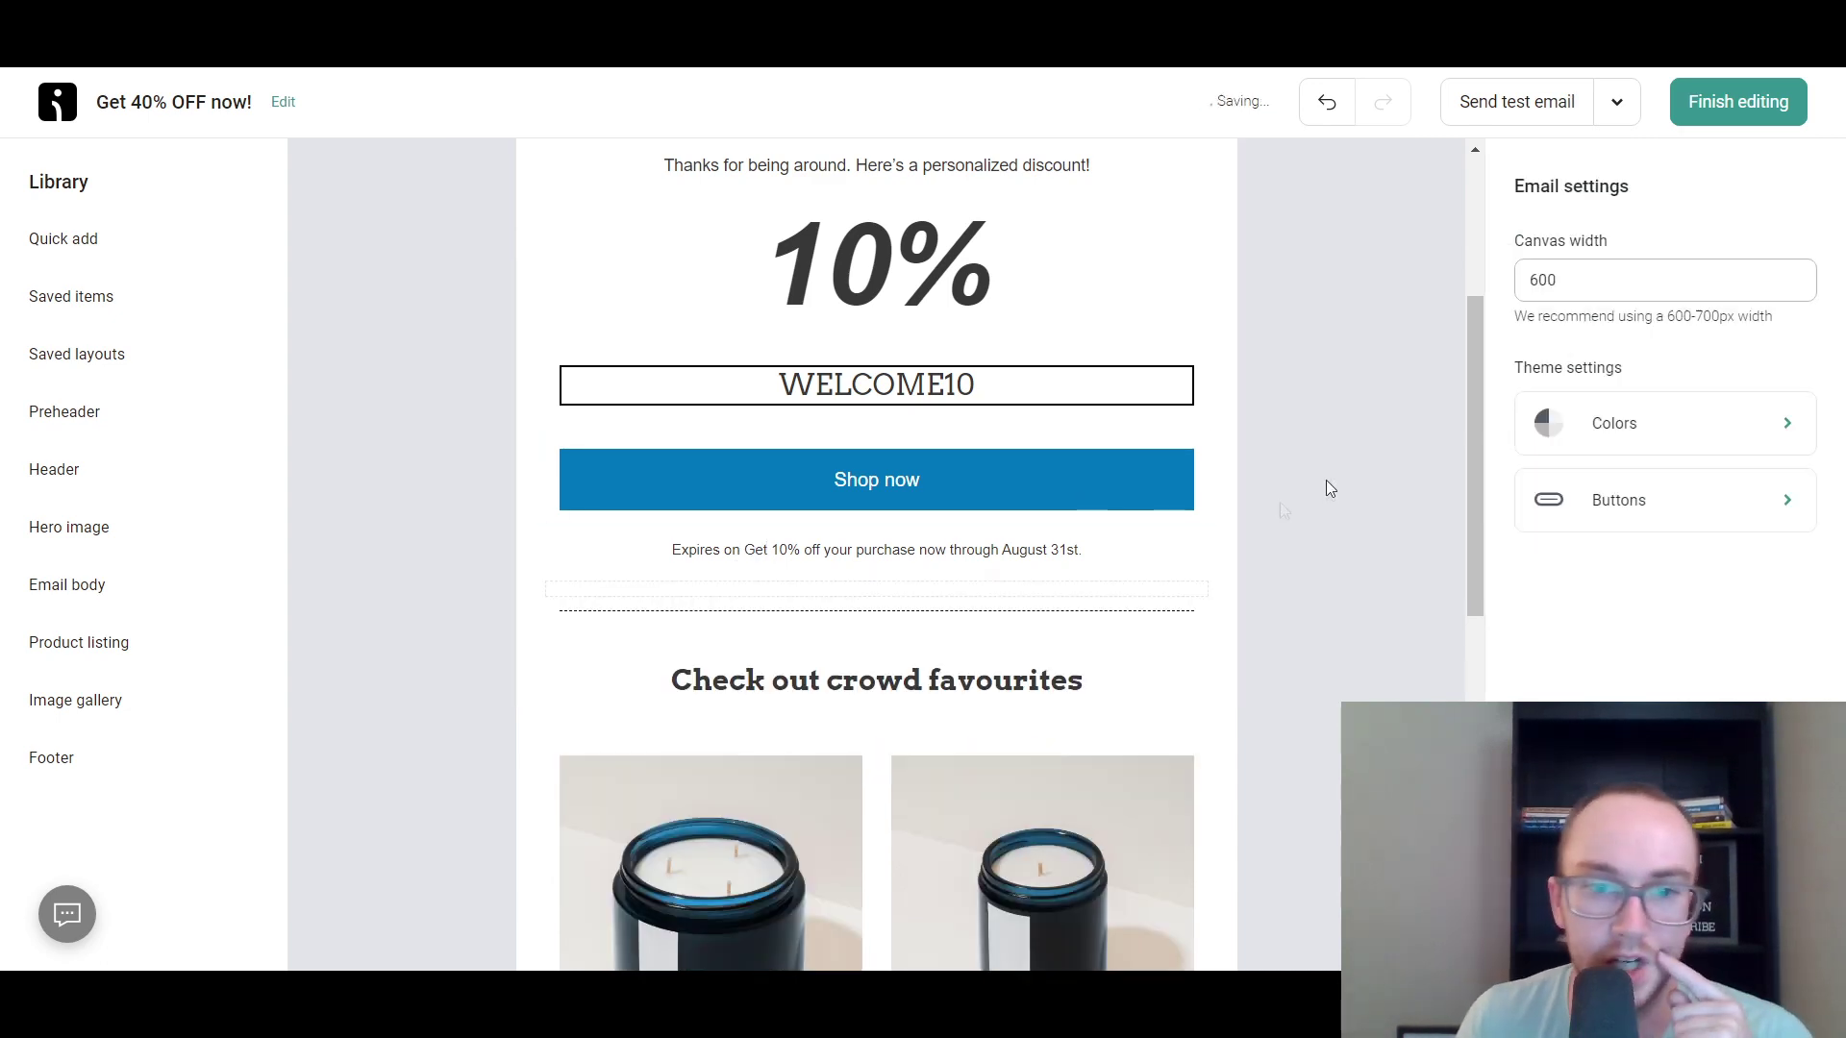
pyautogui.click(1105, 570)
pyautogui.click(1388, 465)
# Review the whole email layout, from the header and discount section to the product listing and footer.
pyautogui.scroll(3, 1154, 490)
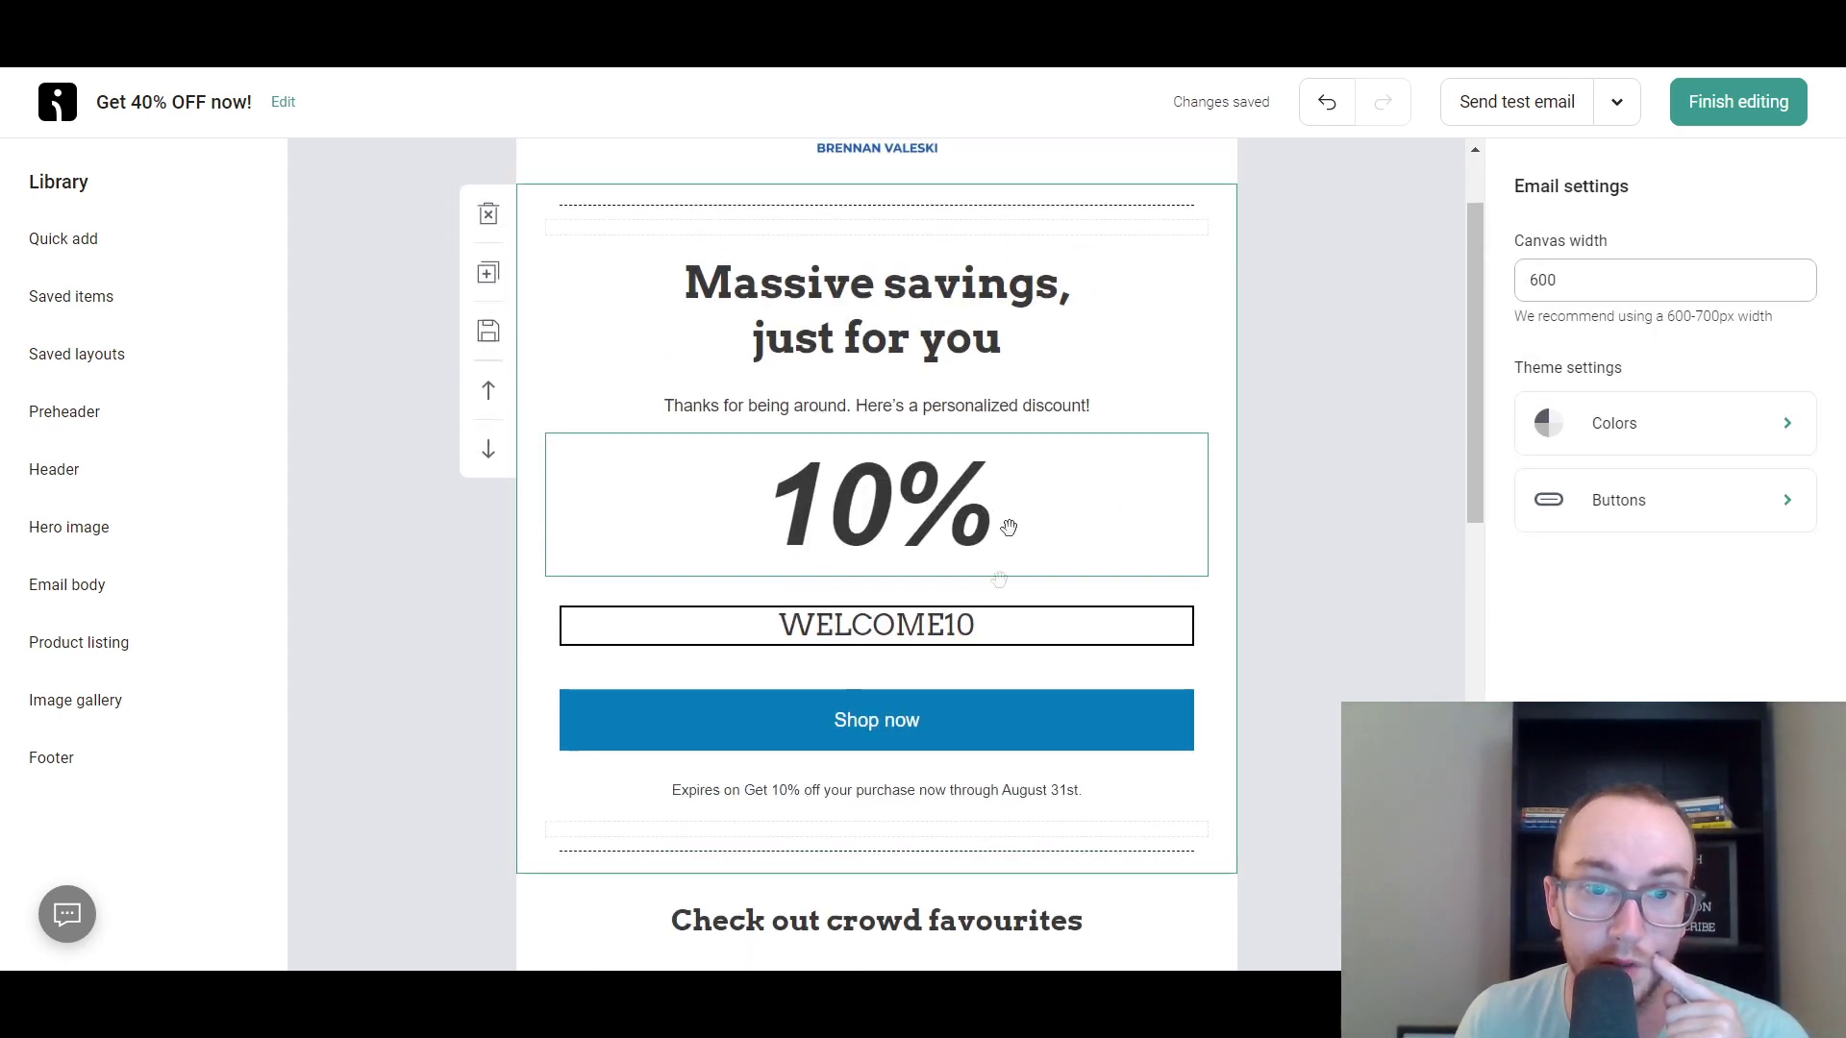
pyautogui.scroll(1, 953, 495)
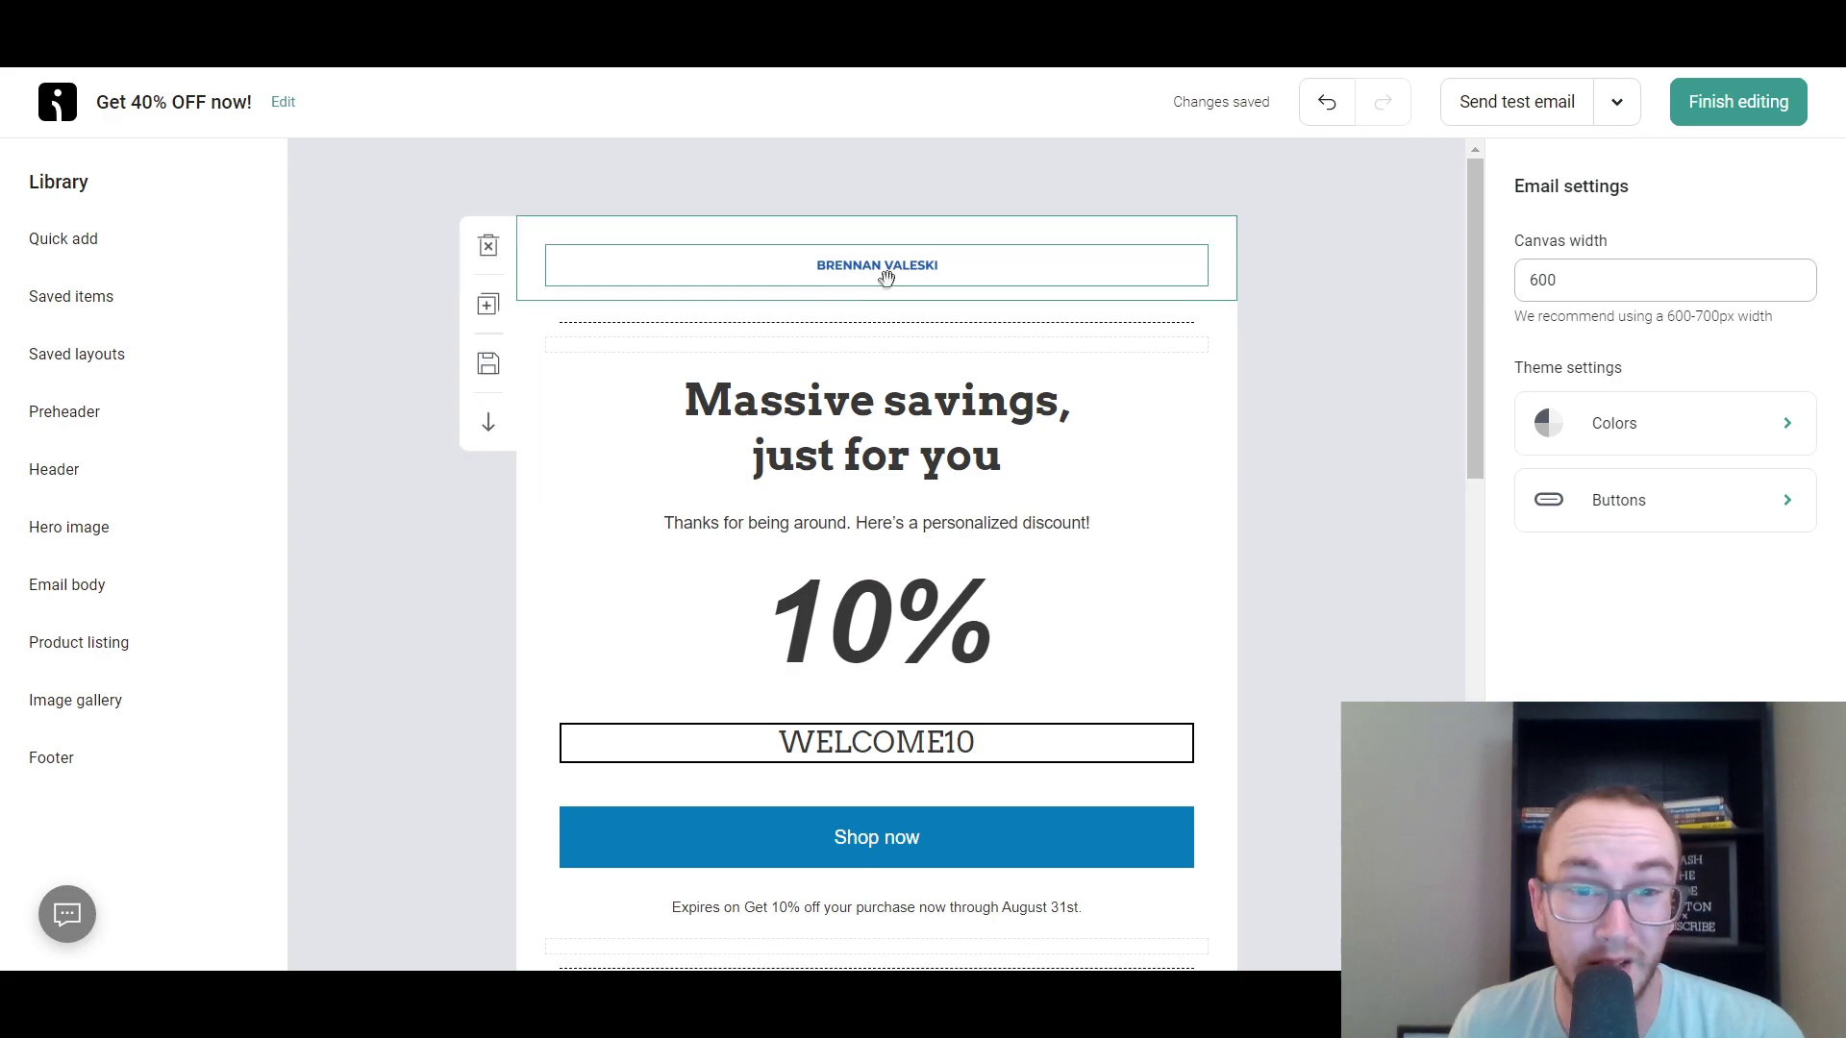
pyautogui.scroll(-5, 1322, 567)
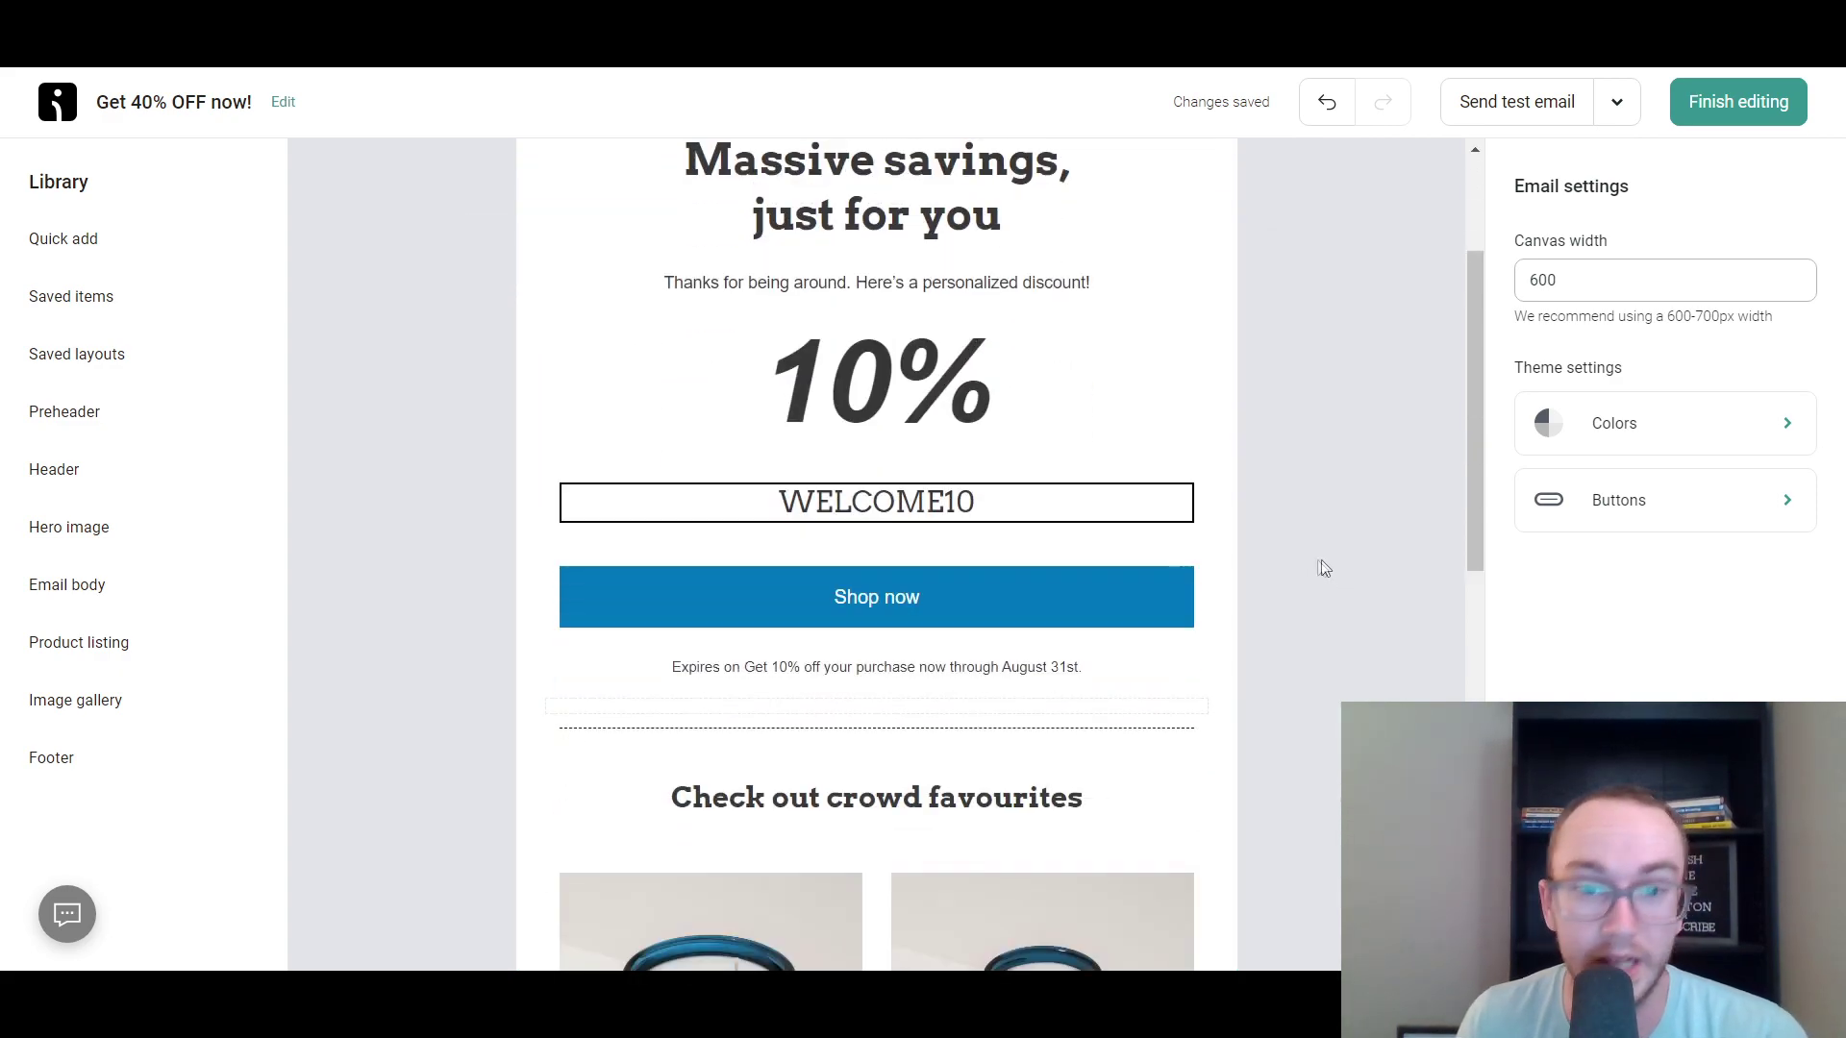
pyautogui.scroll(-6, 1317, 567)
pyautogui.scroll(4, 1316, 573)
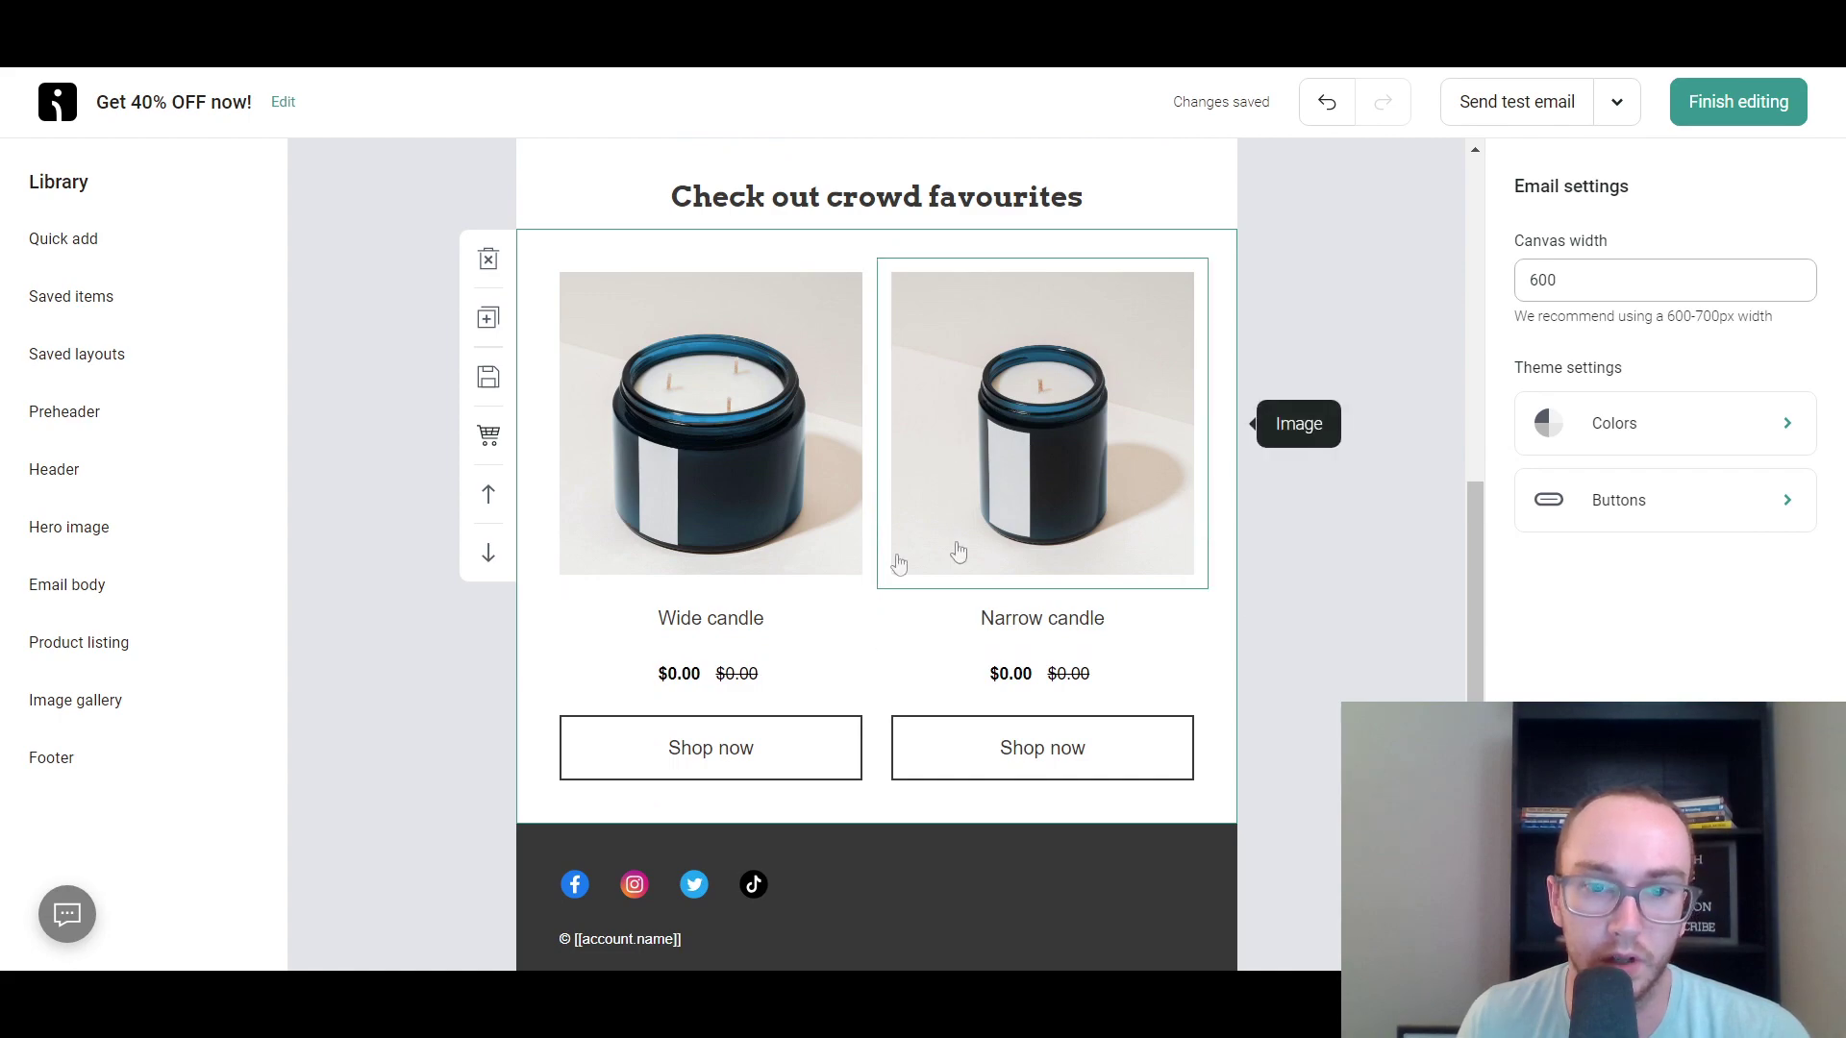
pyautogui.scroll(2, 1346, 553)
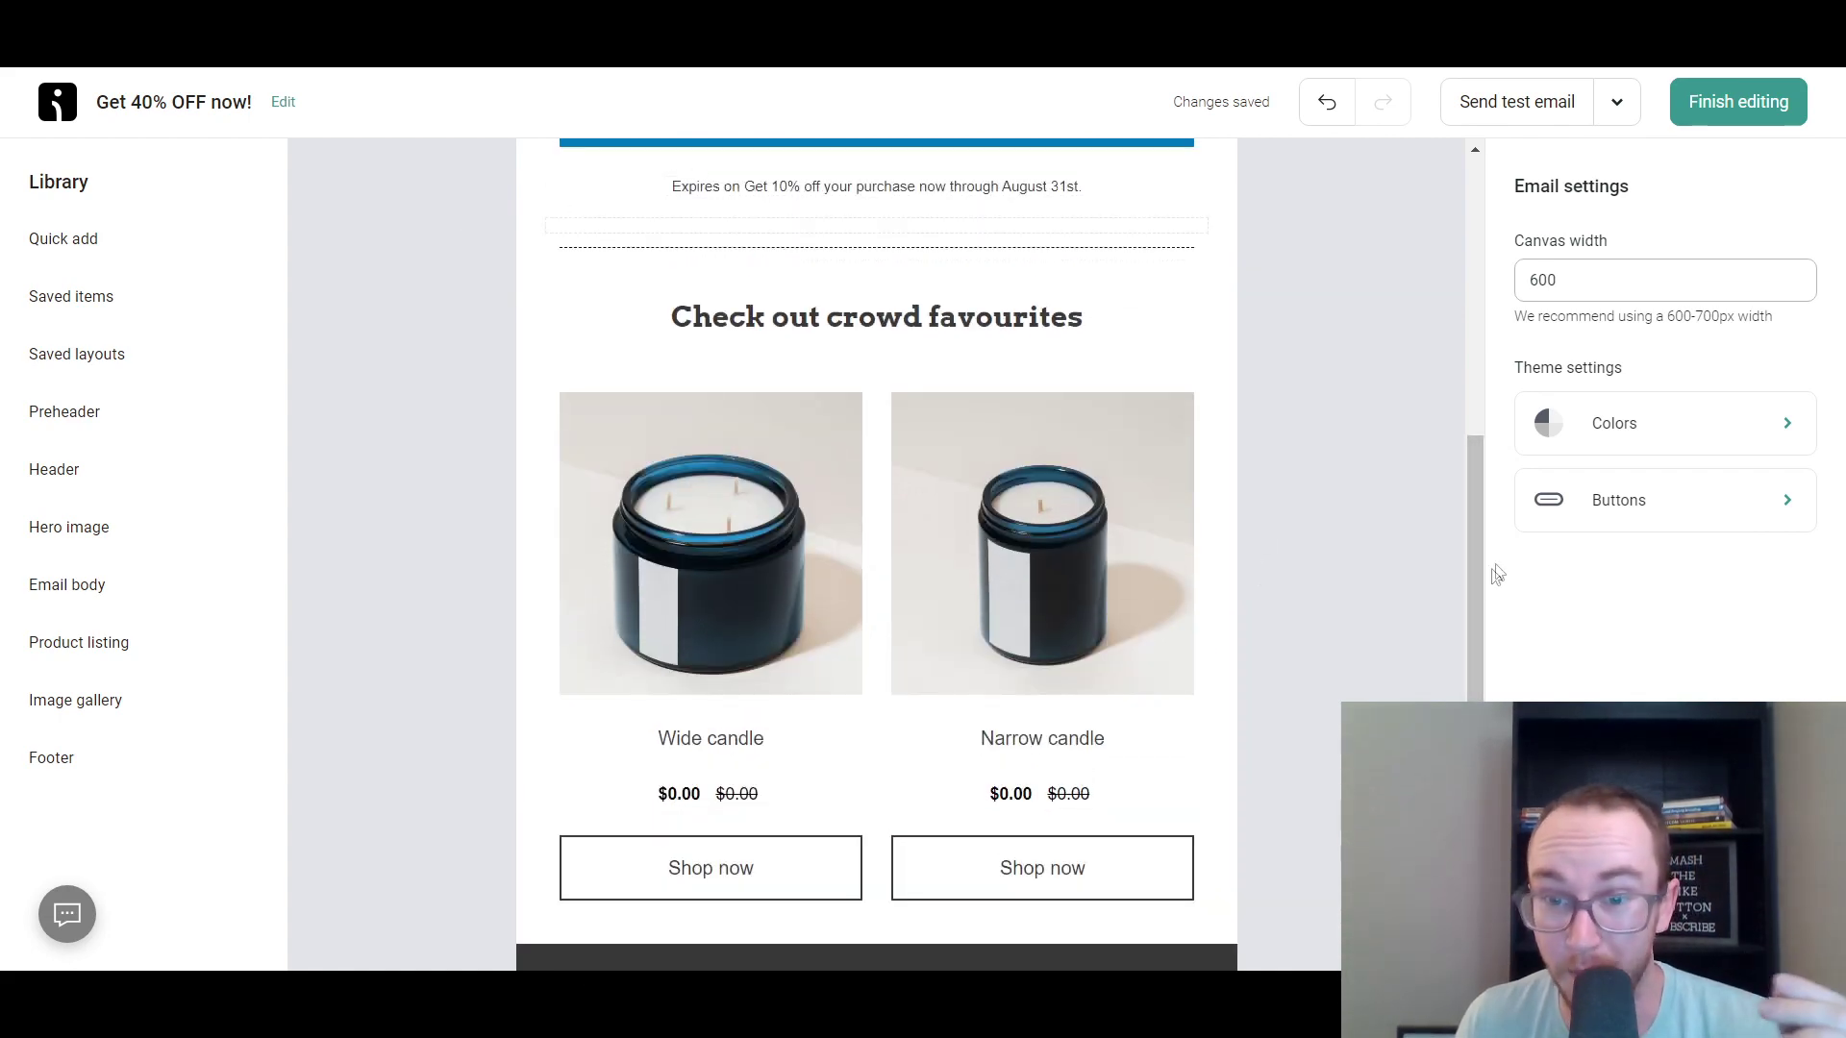
pyautogui.scroll(1, 1481, 574)
pyautogui.moveTo(1481, 574); pyautogui.dragTo(1422, 297)
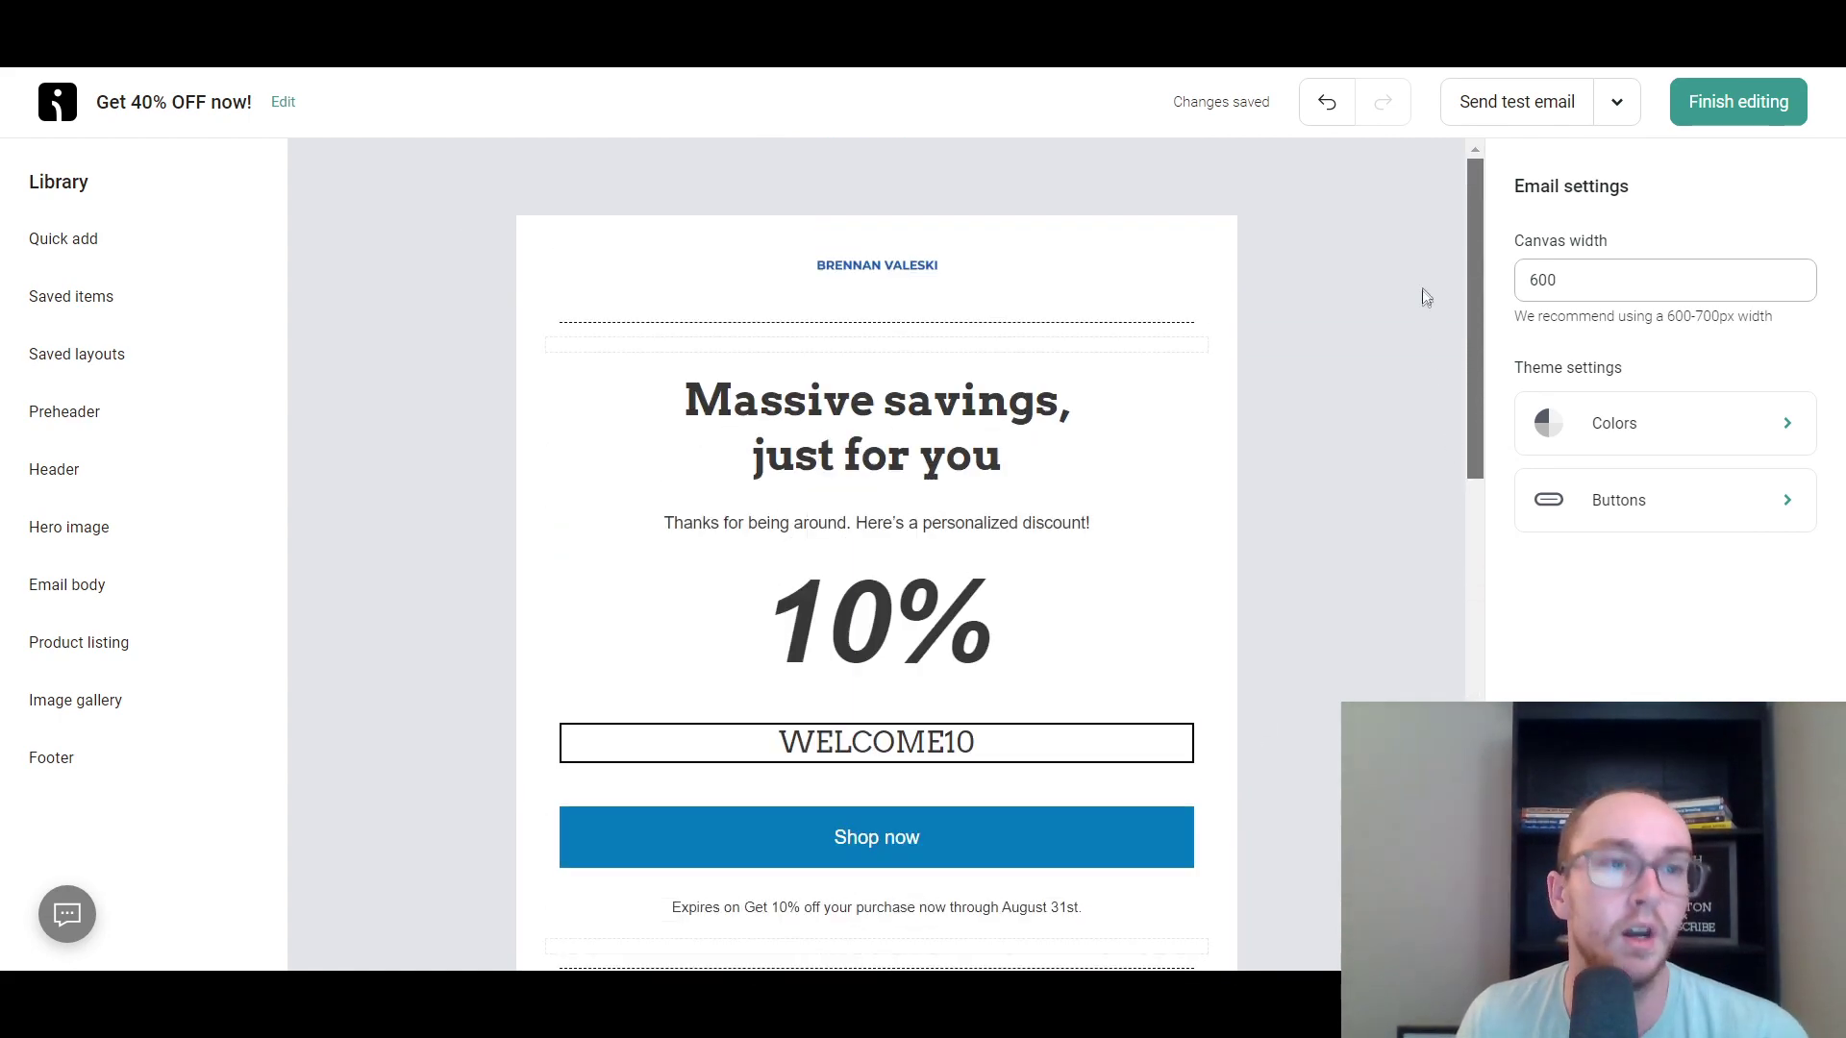
pyautogui.scroll(-3, 853, 787)
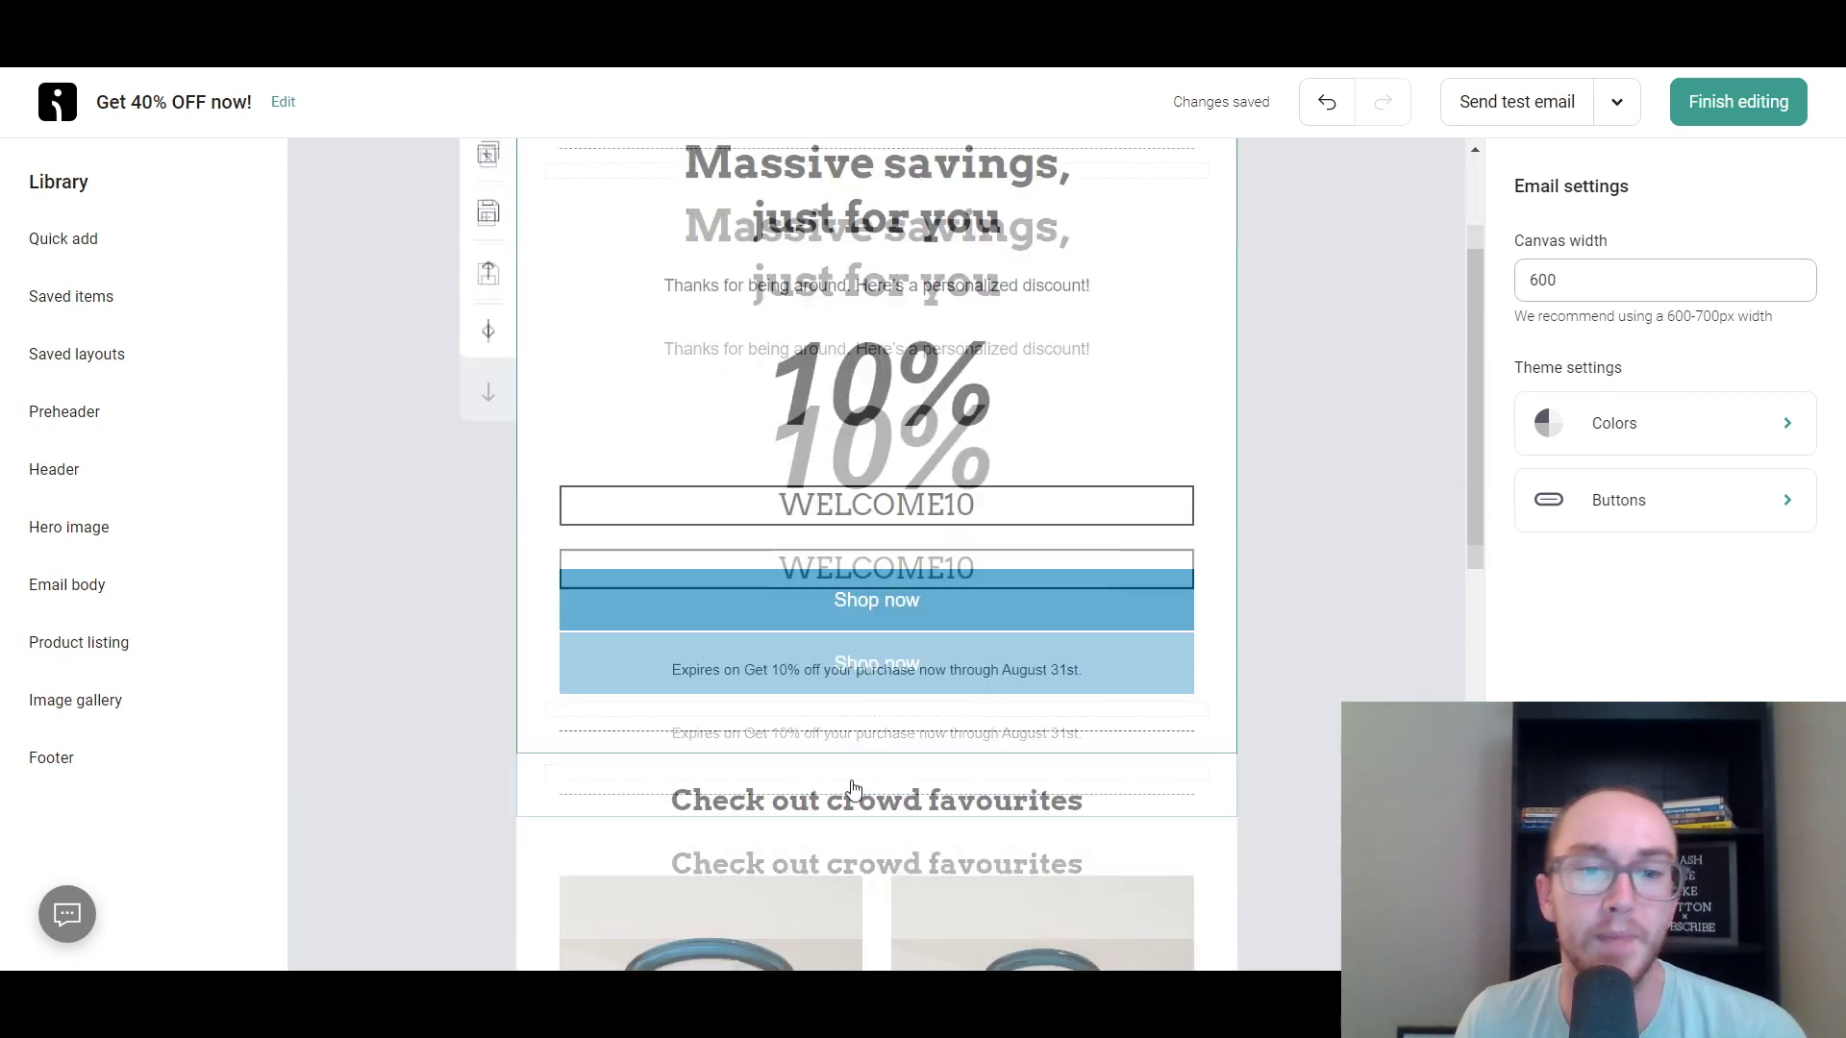
pyautogui.scroll(-3, 572, 925)
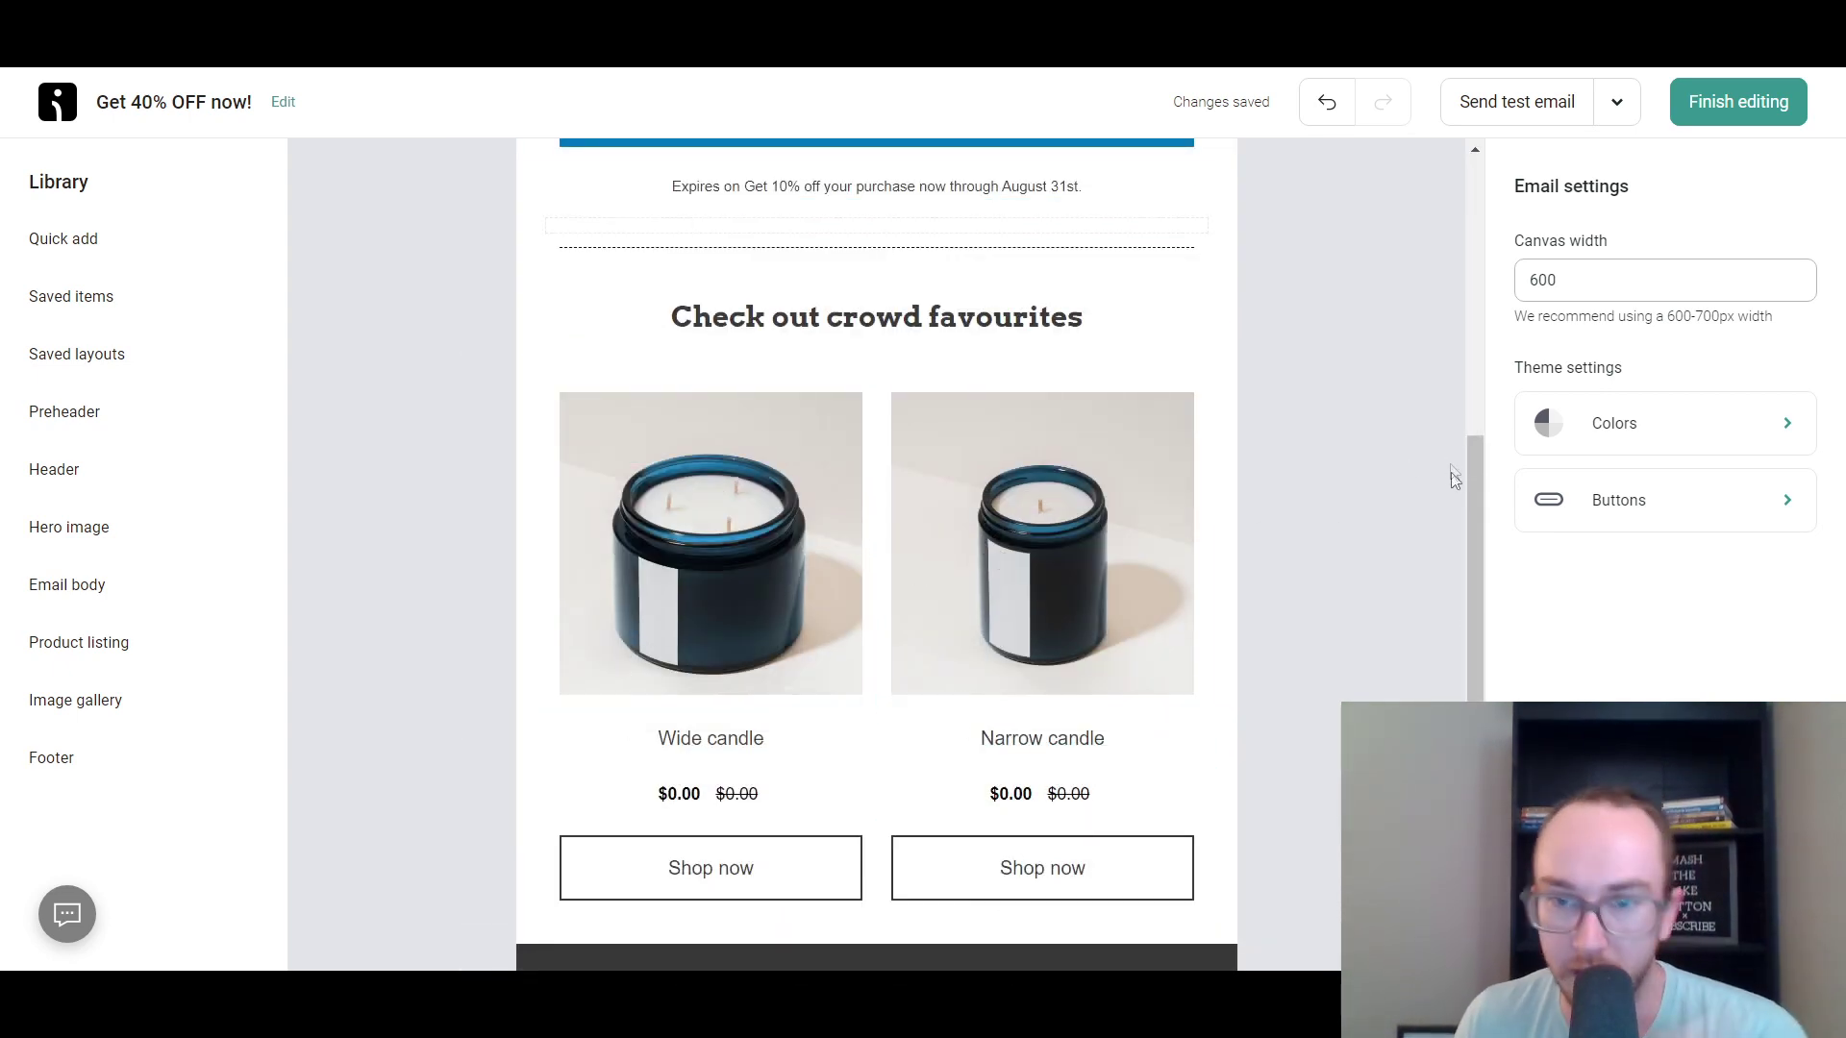
pyautogui.moveTo(1485, 485); pyautogui.dragTo(1444, 147)
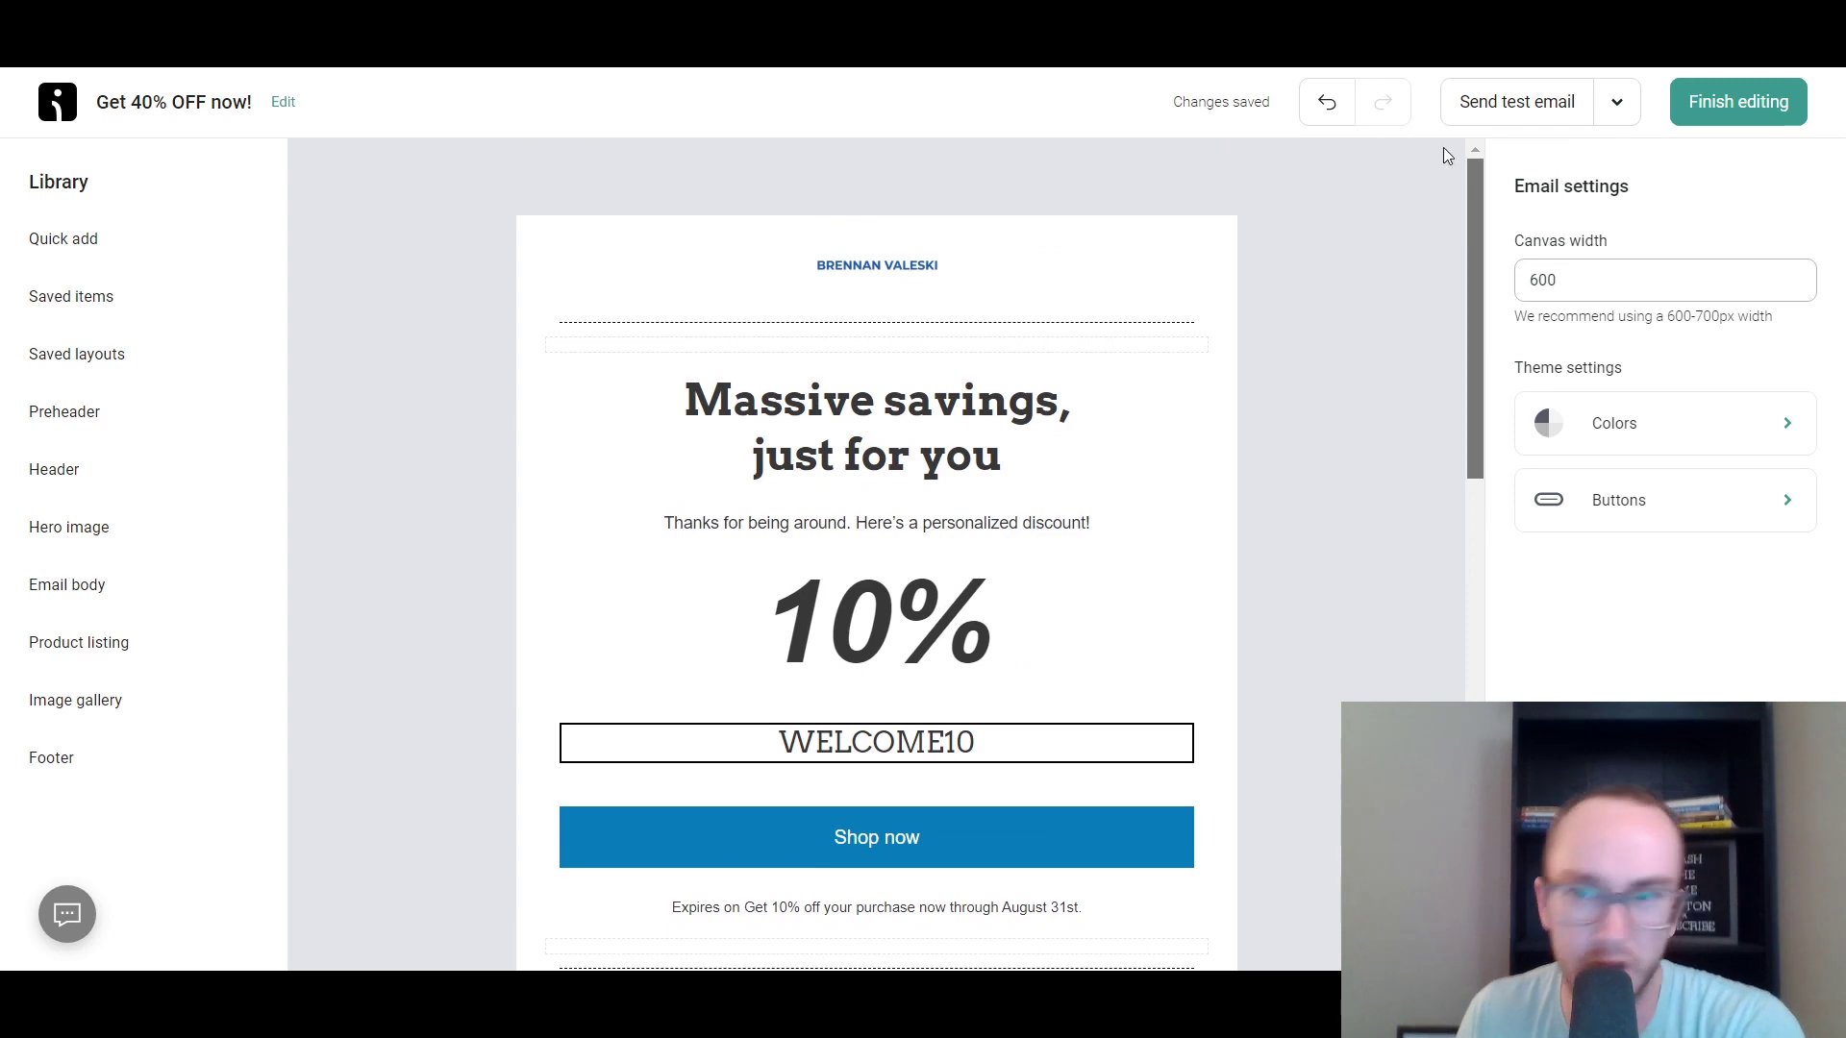
pyautogui.scroll(-4, 1340, 577)
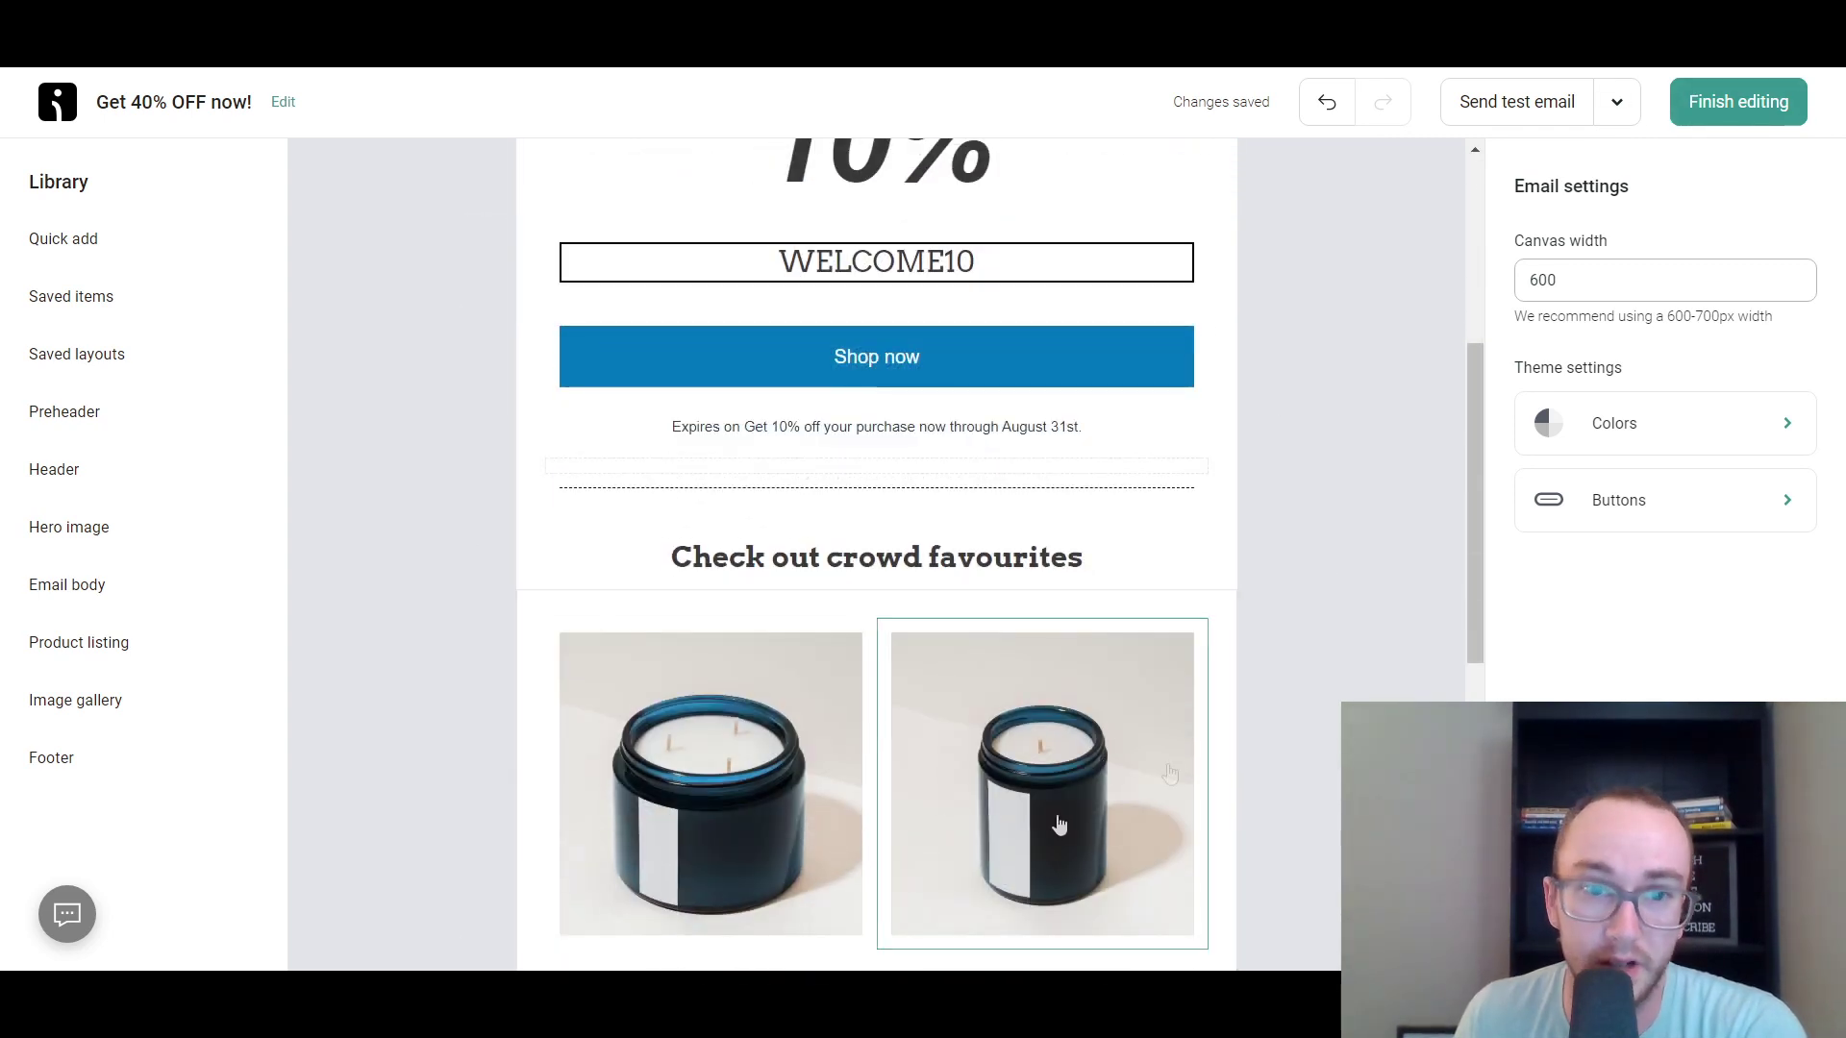
pyautogui.scroll(4, 1166, 771)
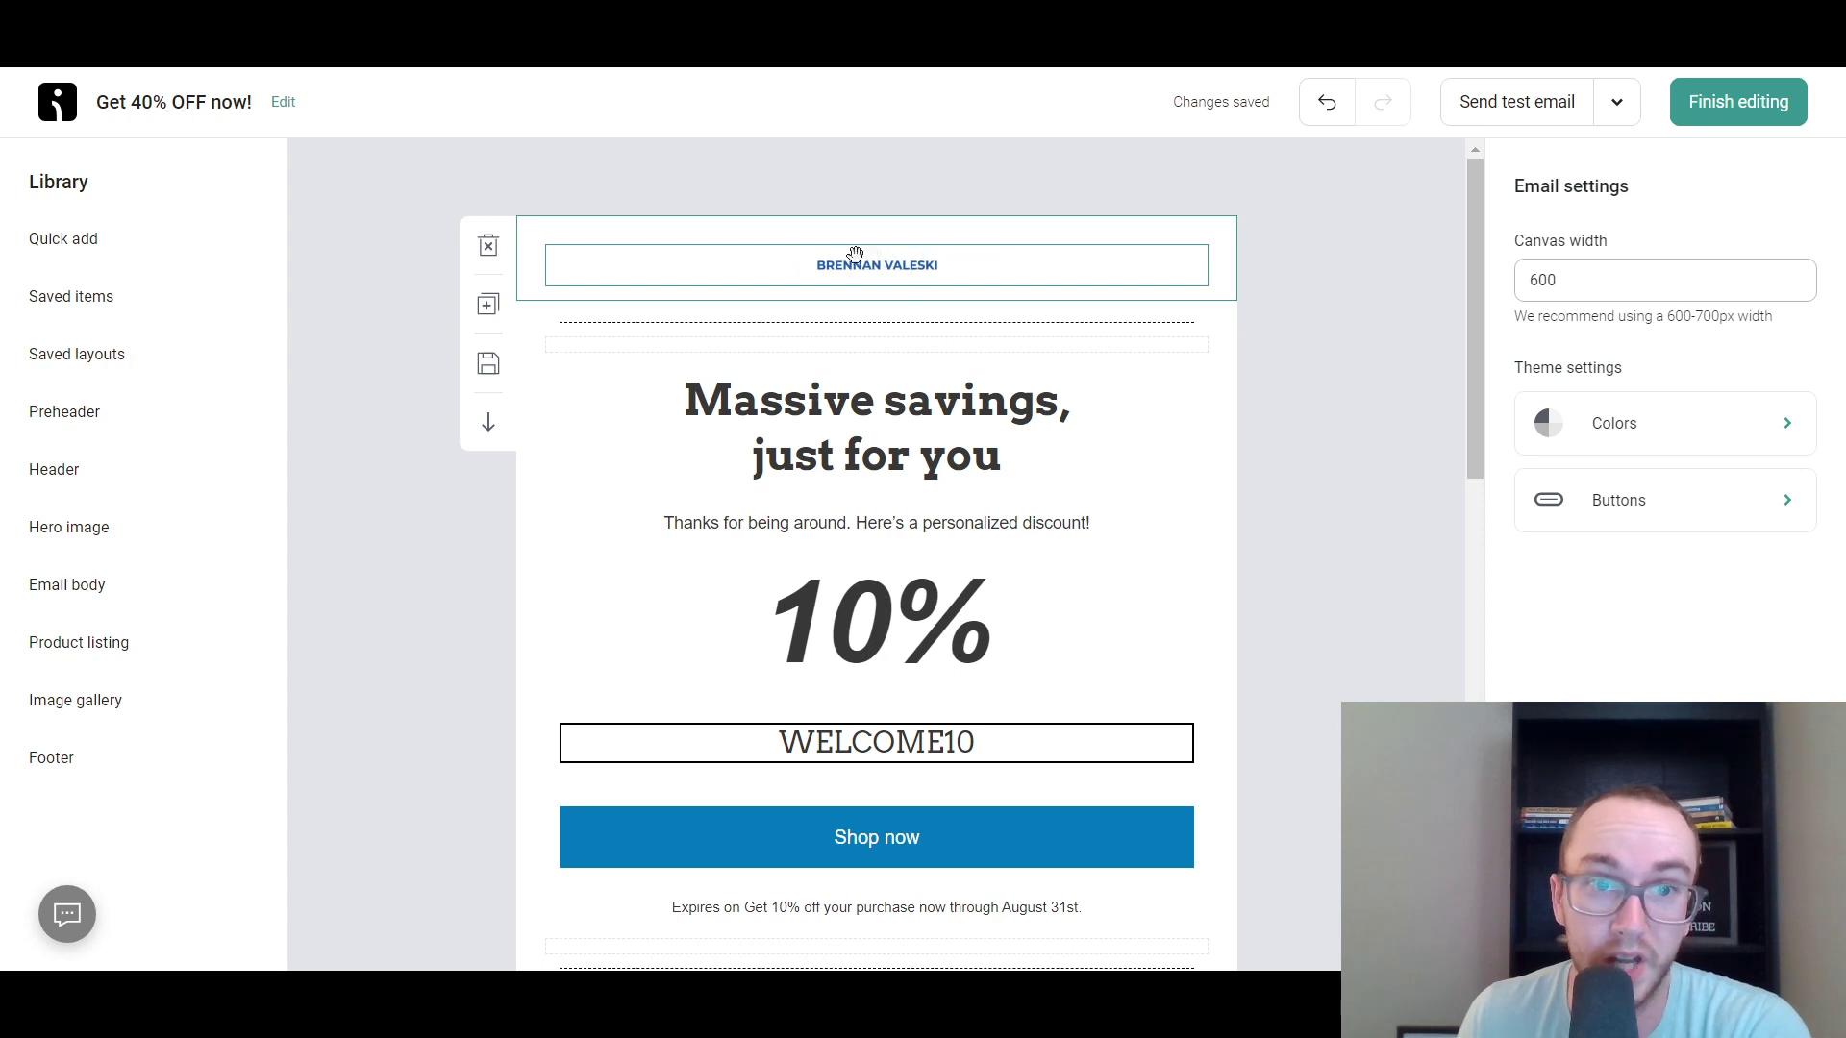
pyautogui.moveTo(1479, 298); pyautogui.dragTo(1479, 771)
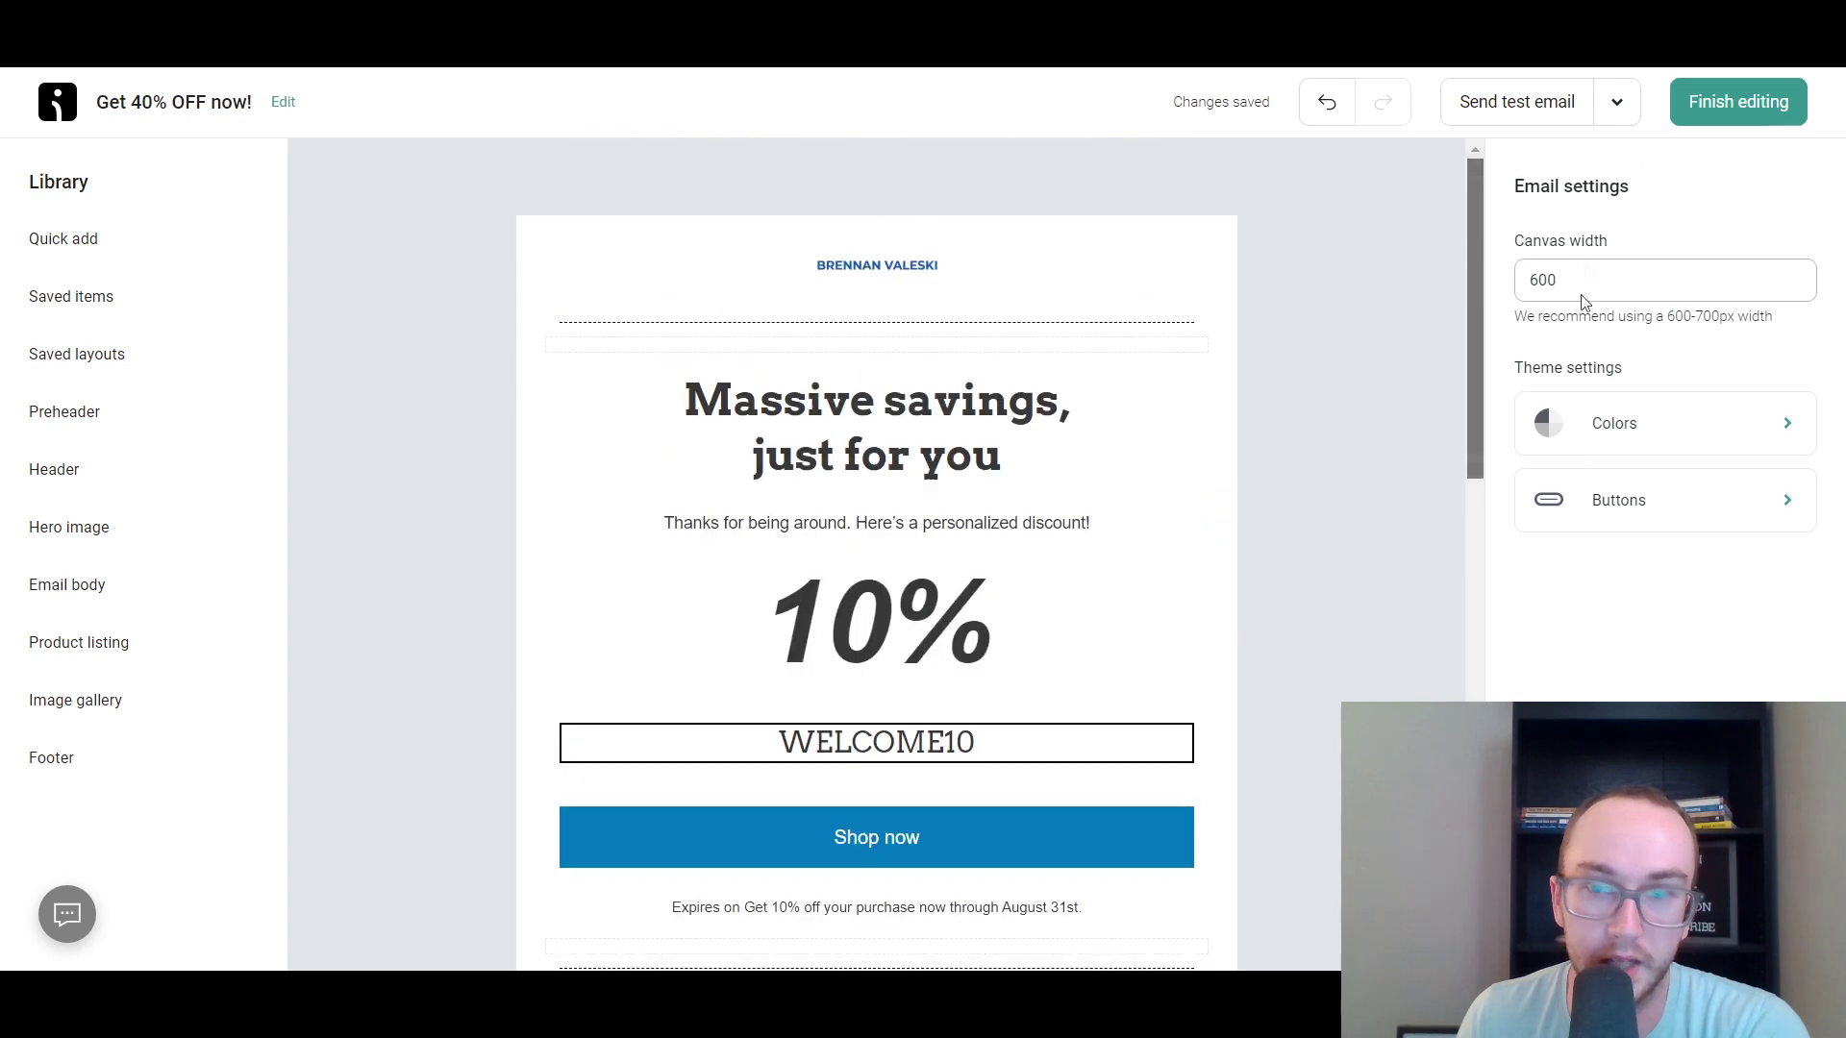
# Finish editing the email, look at the segment option for recipients, and choose to send to all subscribers.
pyautogui.click(1738, 102)
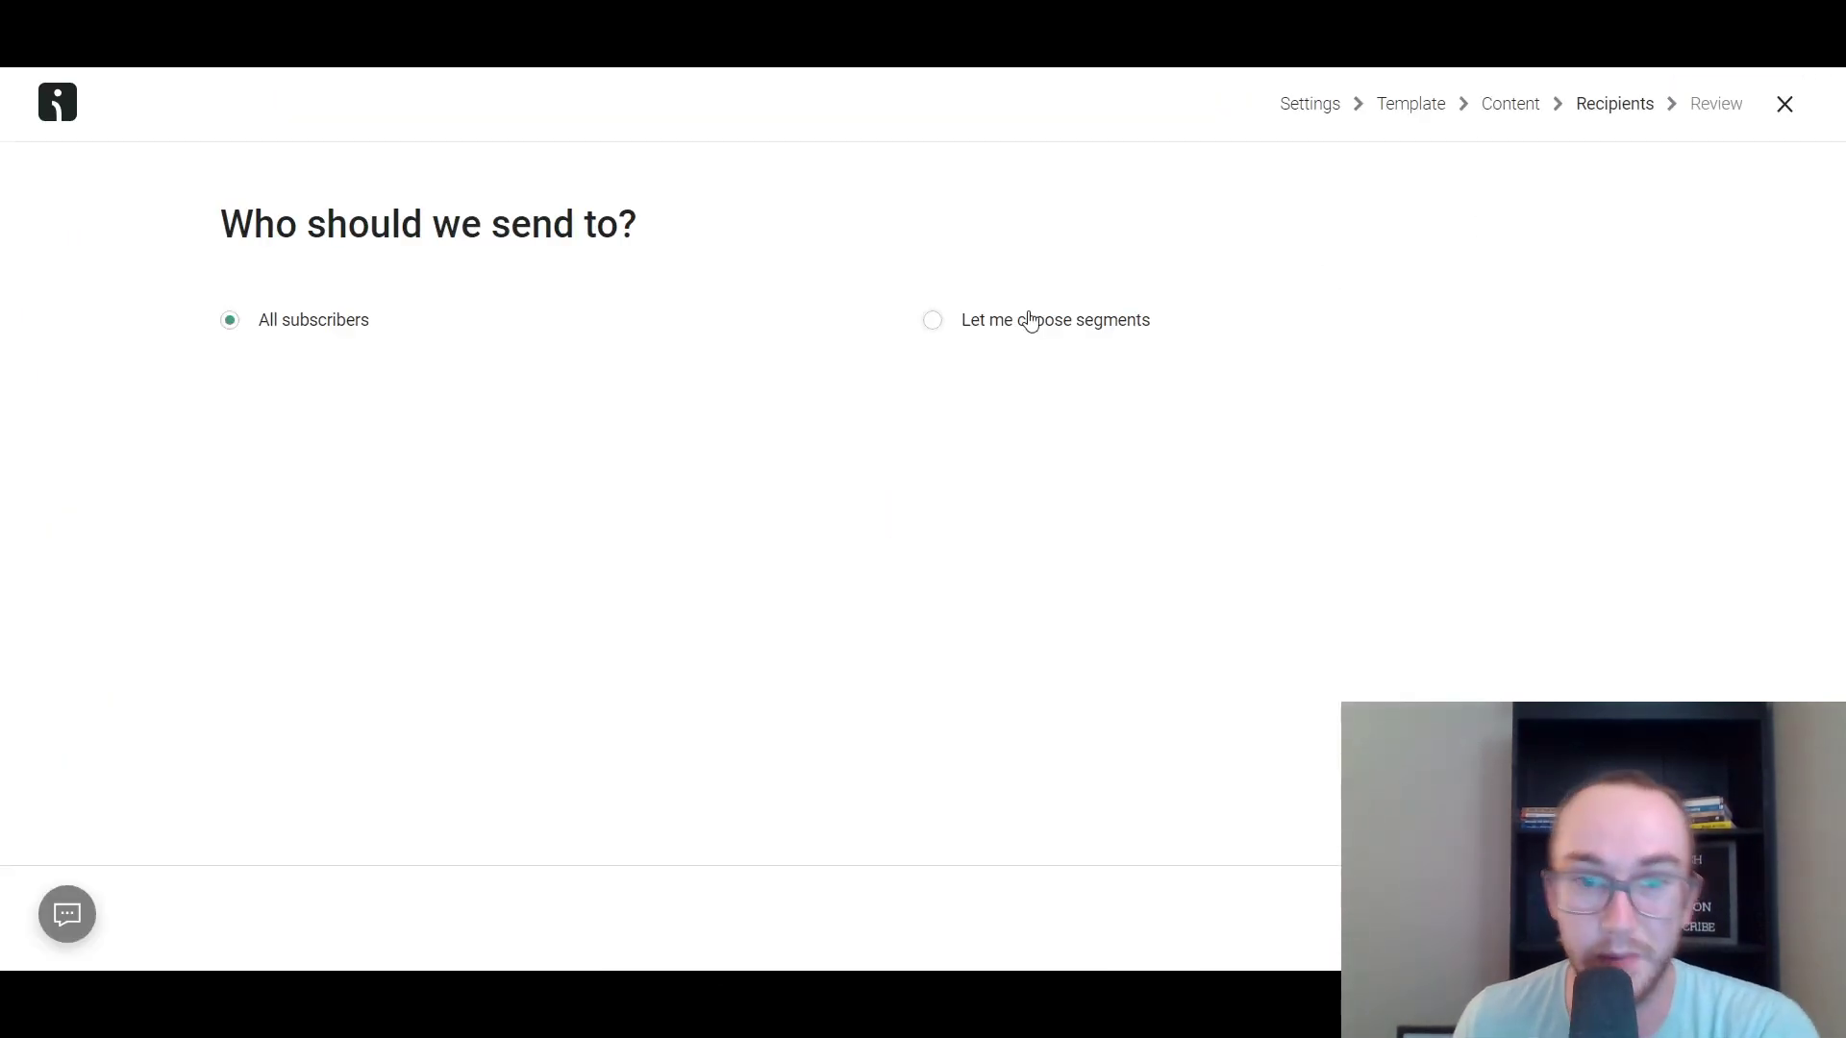
pyautogui.click(930, 325)
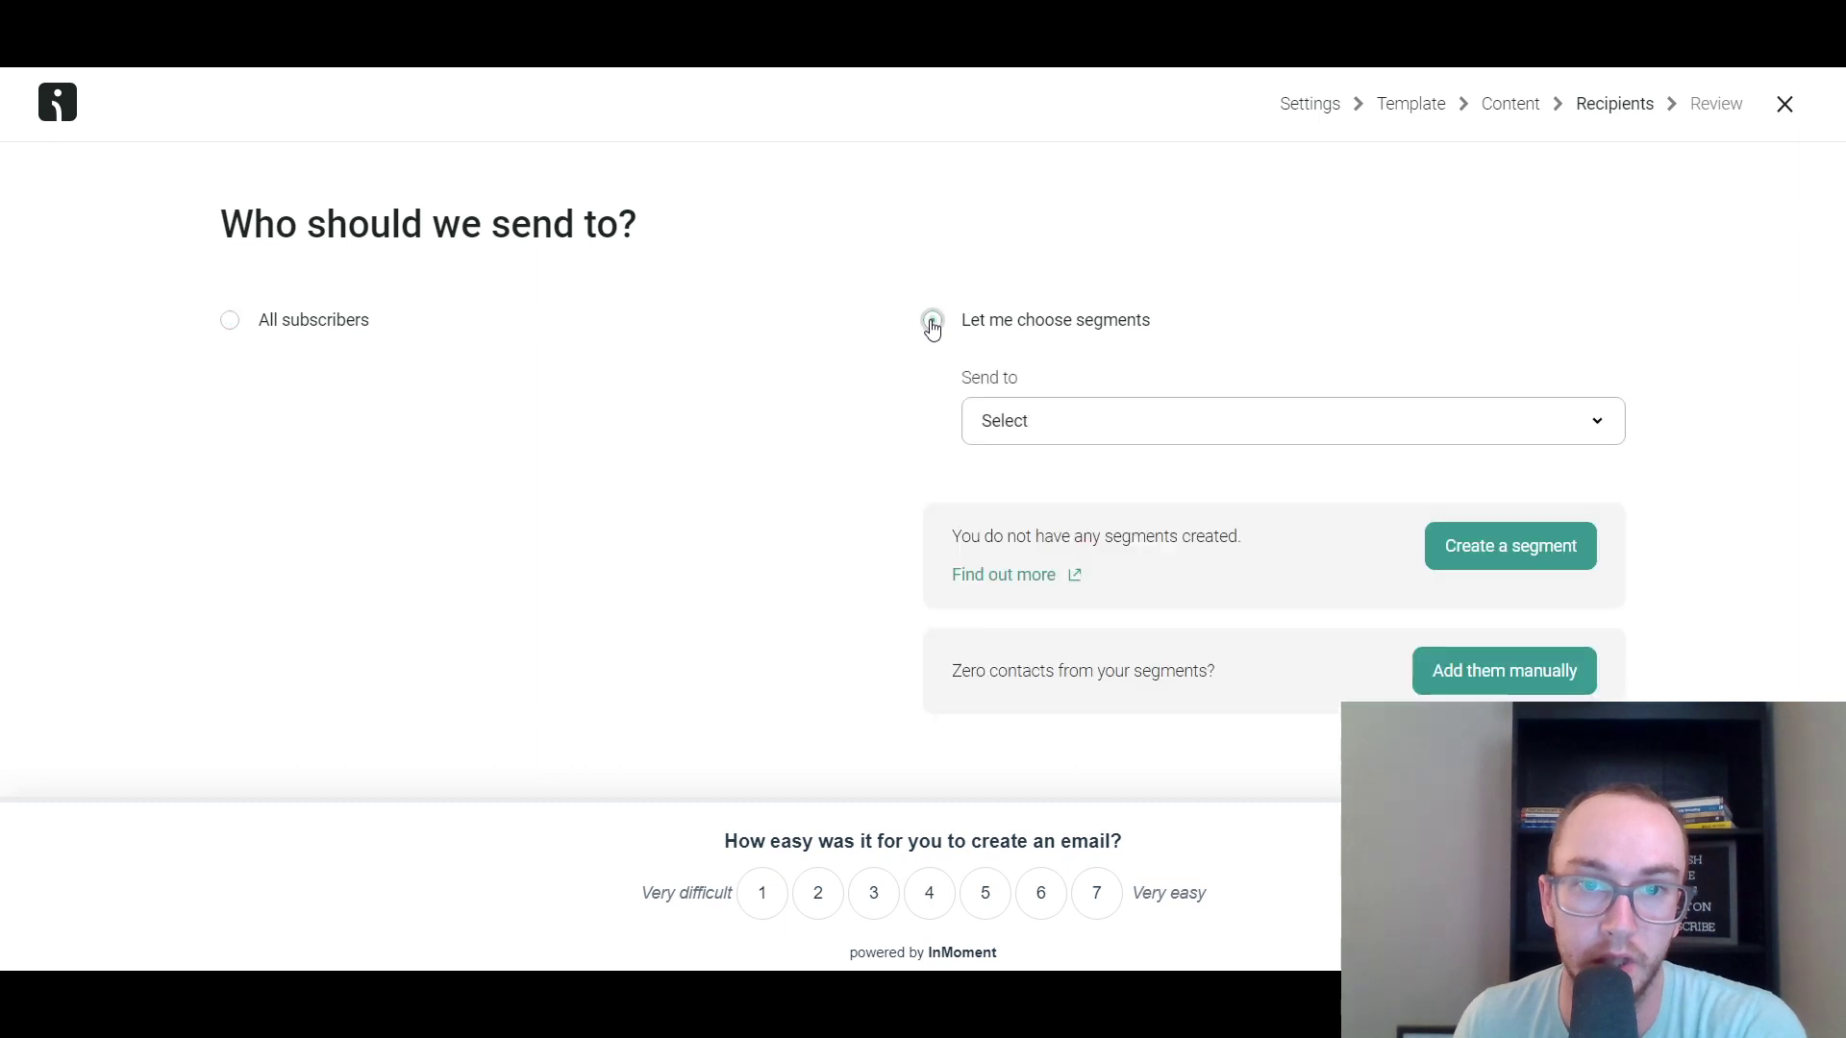
pyautogui.click(313, 317)
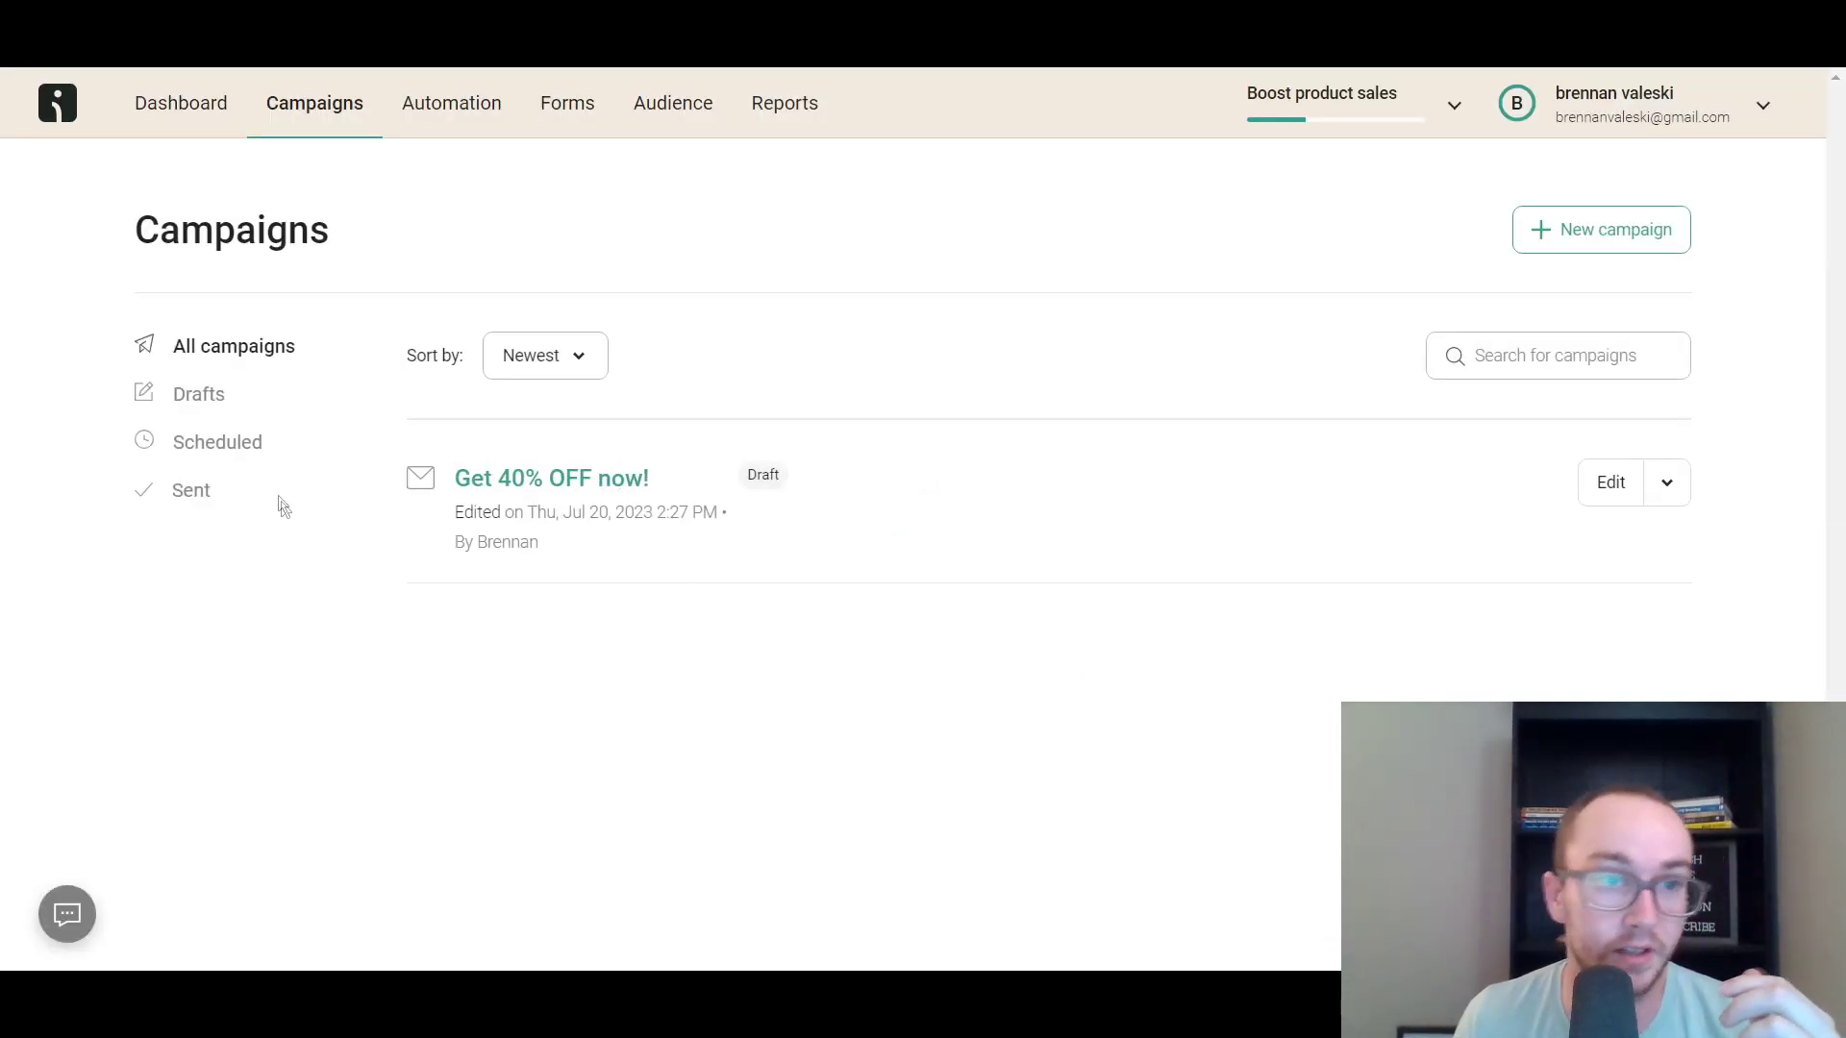
# Start the Abandoned Cart and Abandoned Checkout automations with a 15% discount code for the third email, and check them in the workflow list.
pyautogui.click(478, 123)
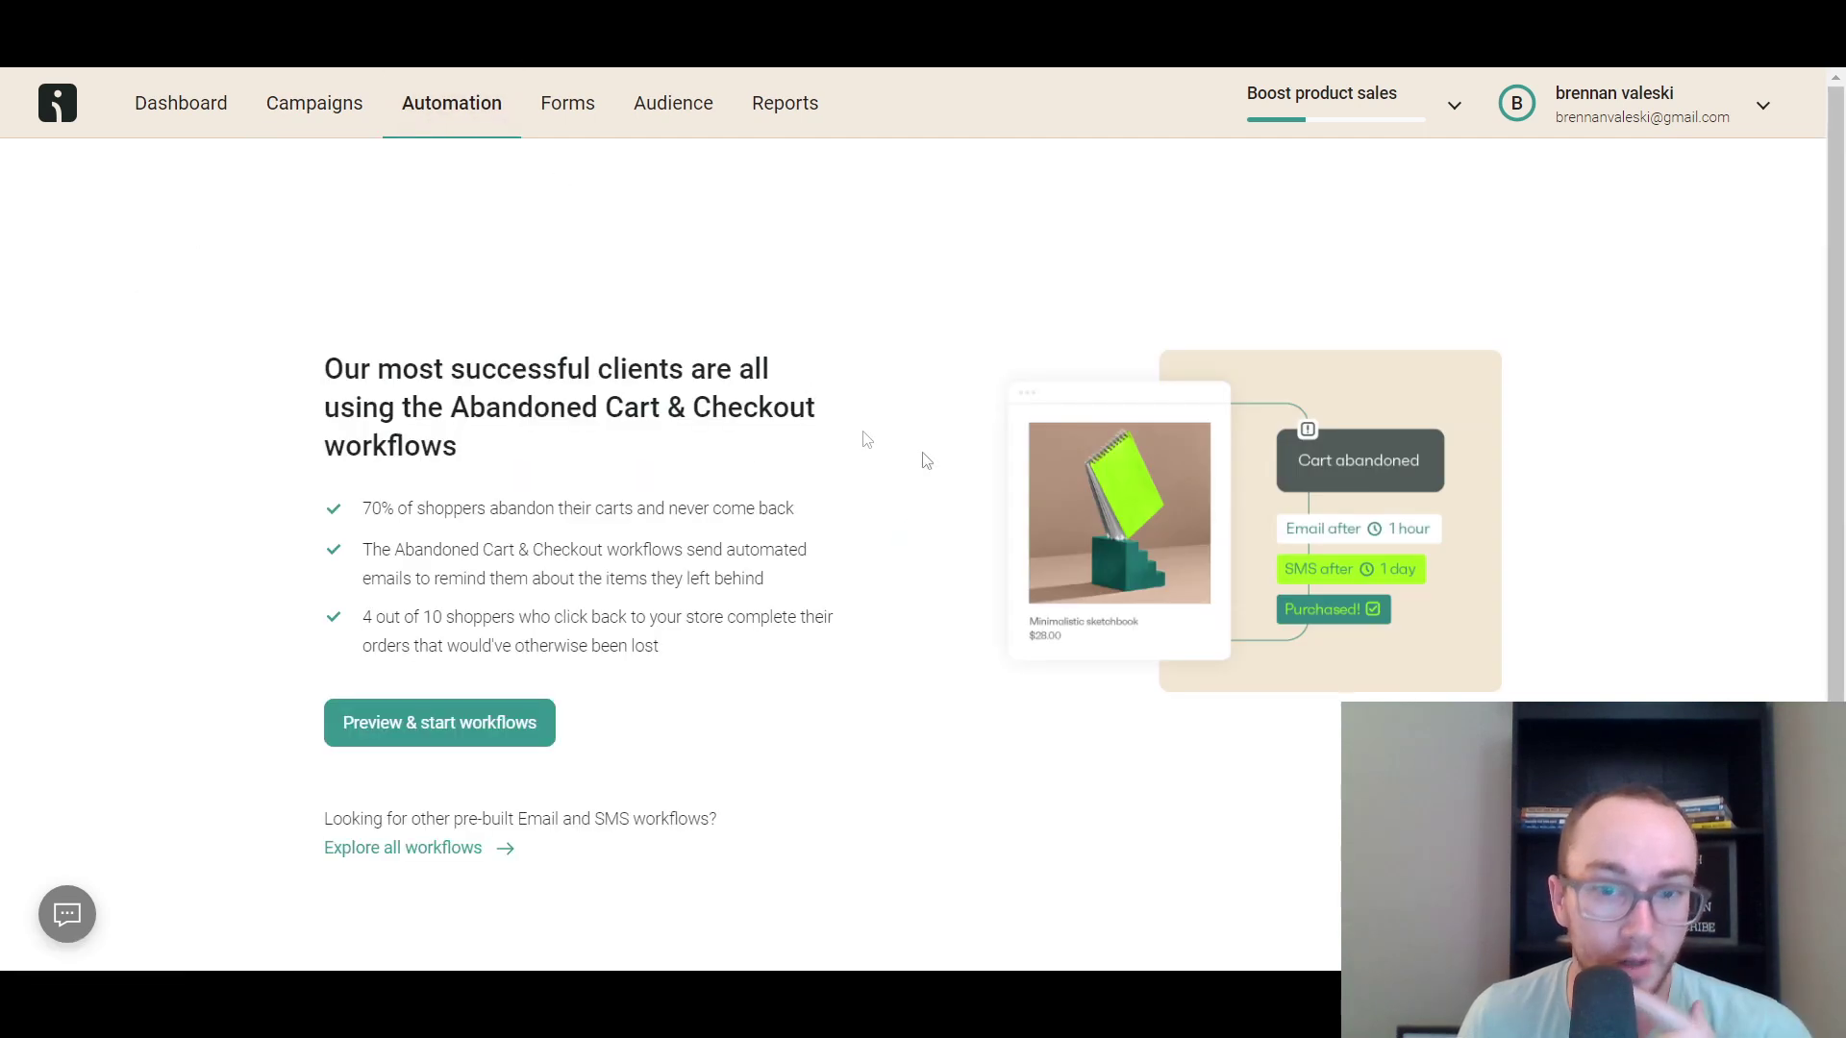
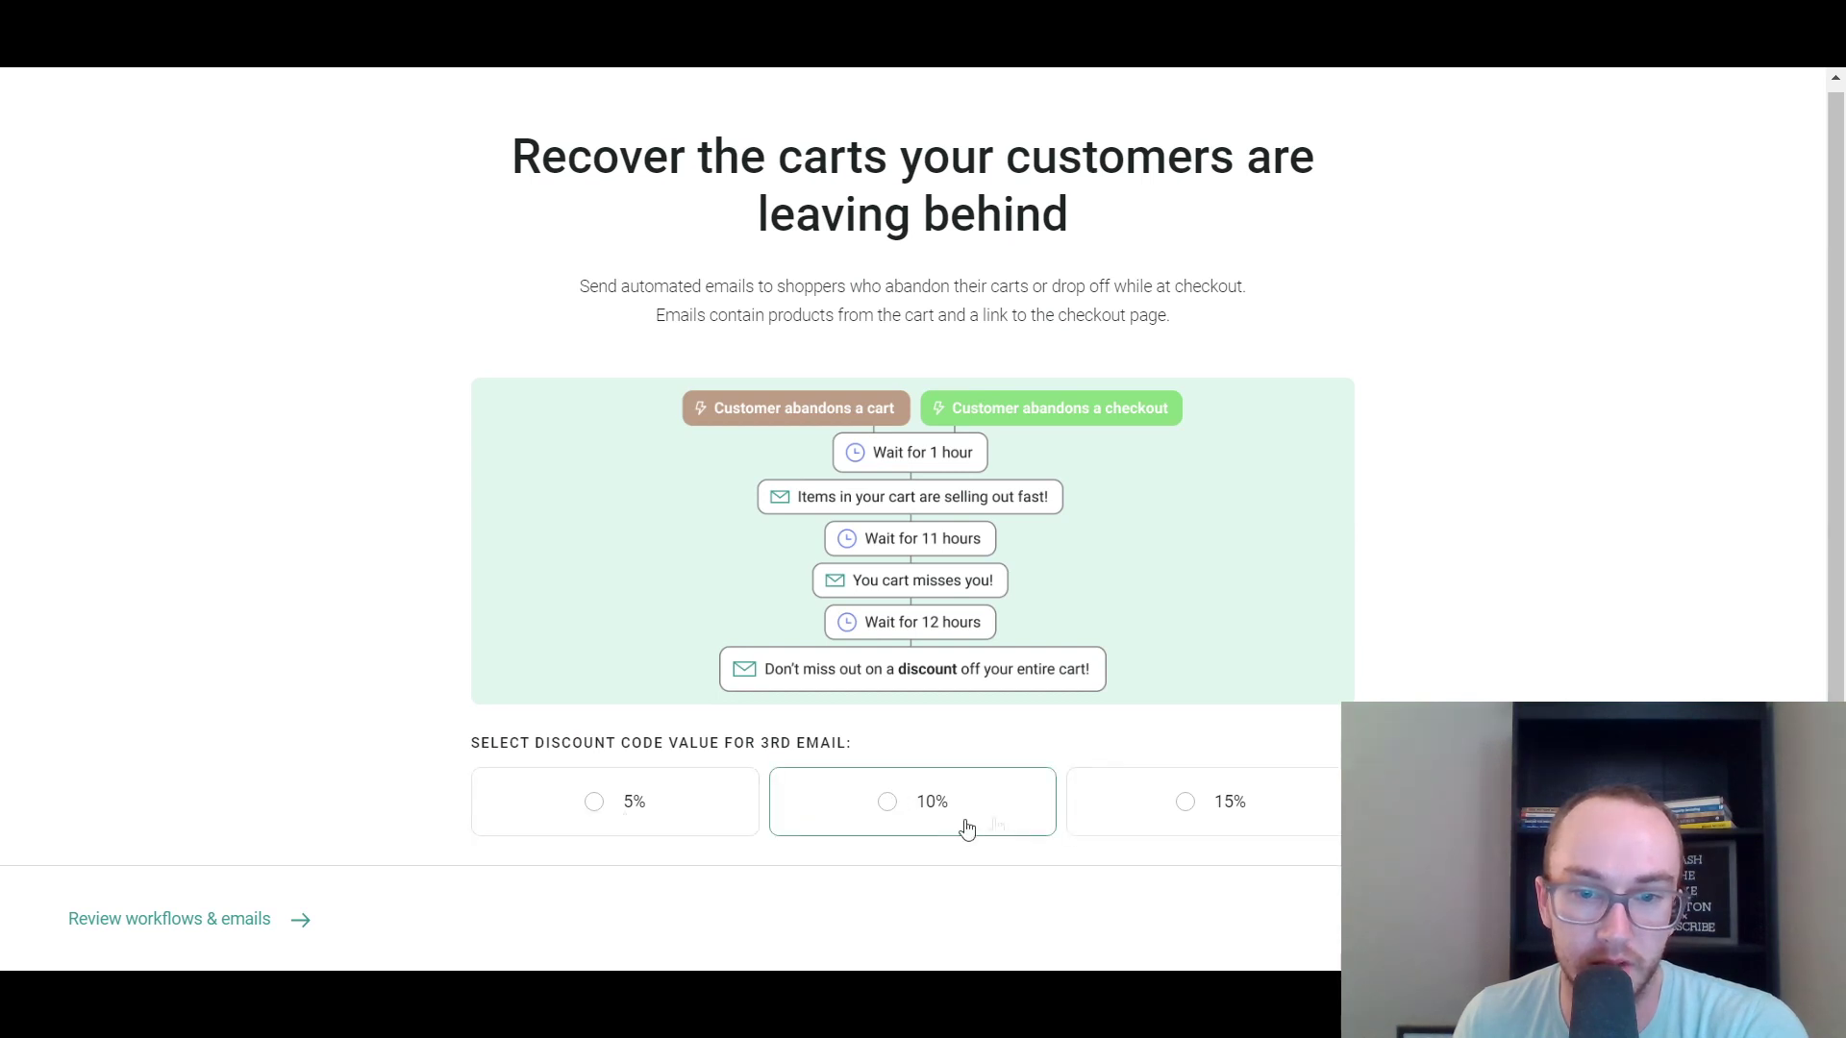
pyautogui.click(928, 808)
pyautogui.click(689, 832)
pyautogui.click(1197, 801)
pyautogui.press('Right')
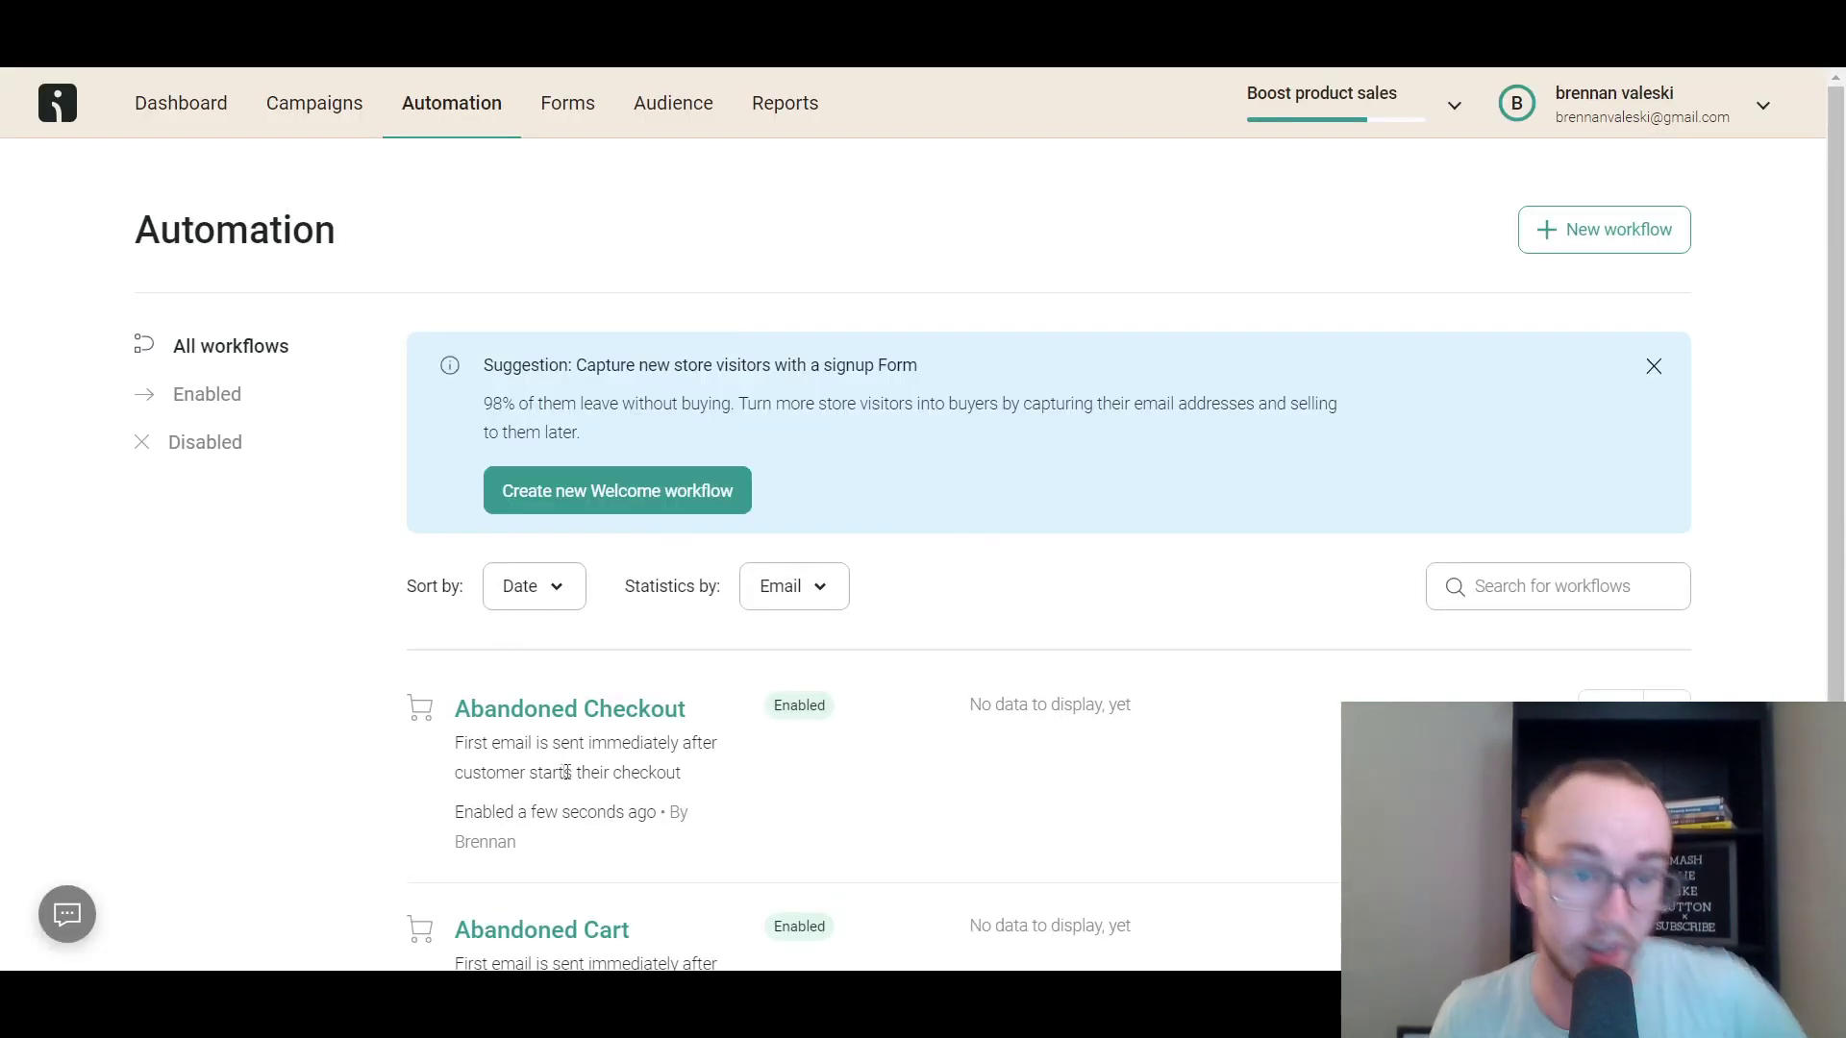
pyautogui.scroll(-3, 562, 772)
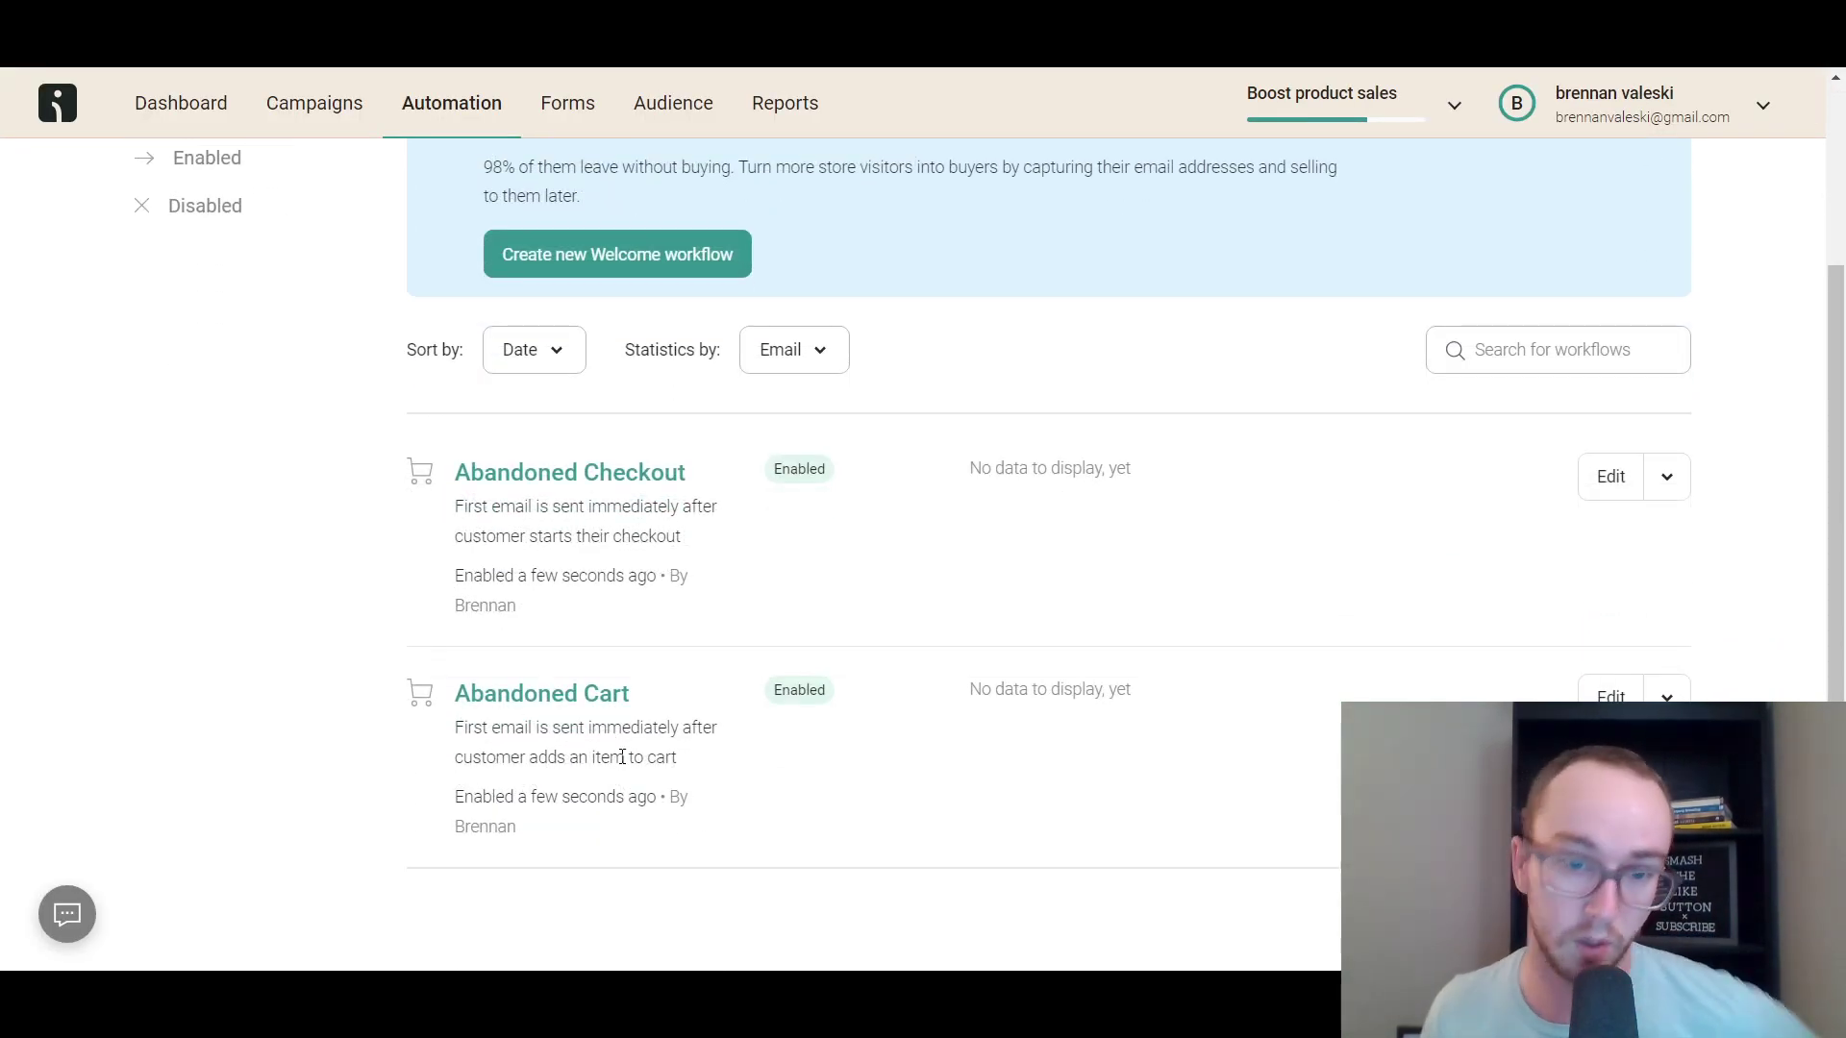
pyautogui.scroll(2, 616, 702)
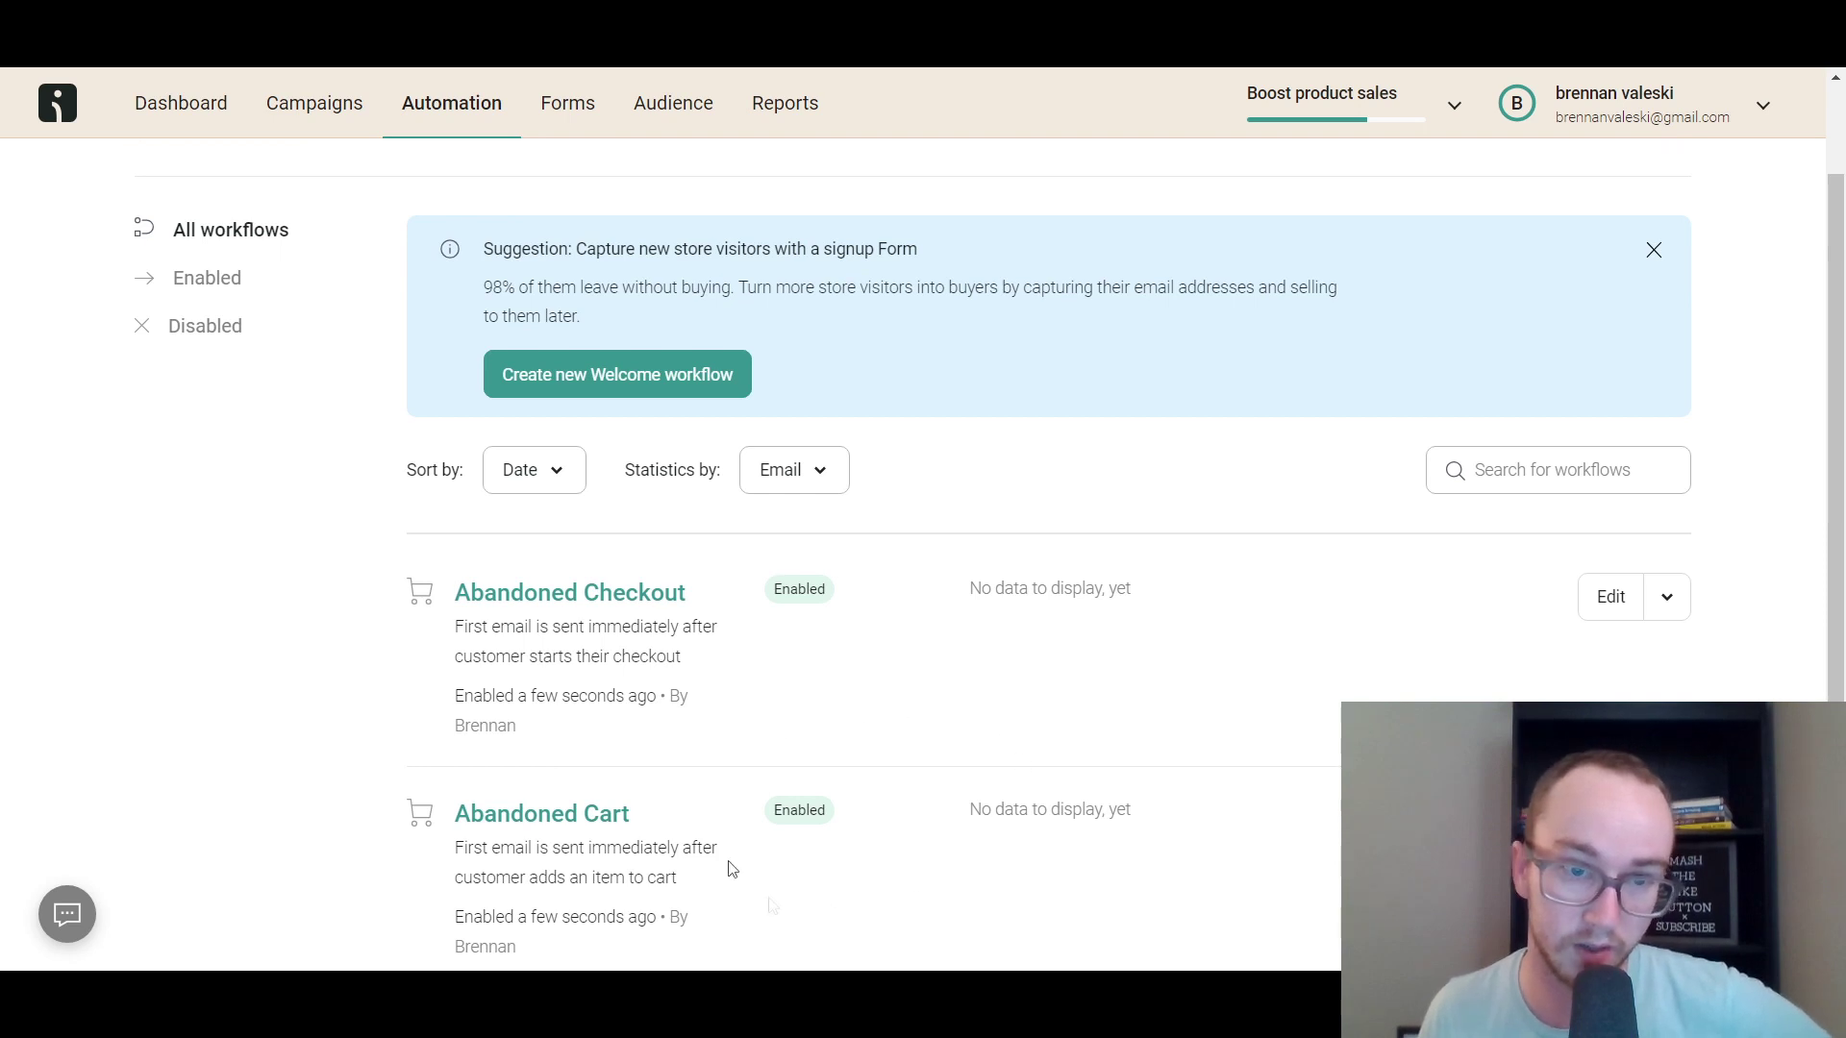
# Look over the enabled abandoned cart and checkout automations in the workflow list and open the Abandoned Checkout workflow.
pyautogui.scroll(-1, 430, 627)
pyautogui.scroll(-2, 565, 775)
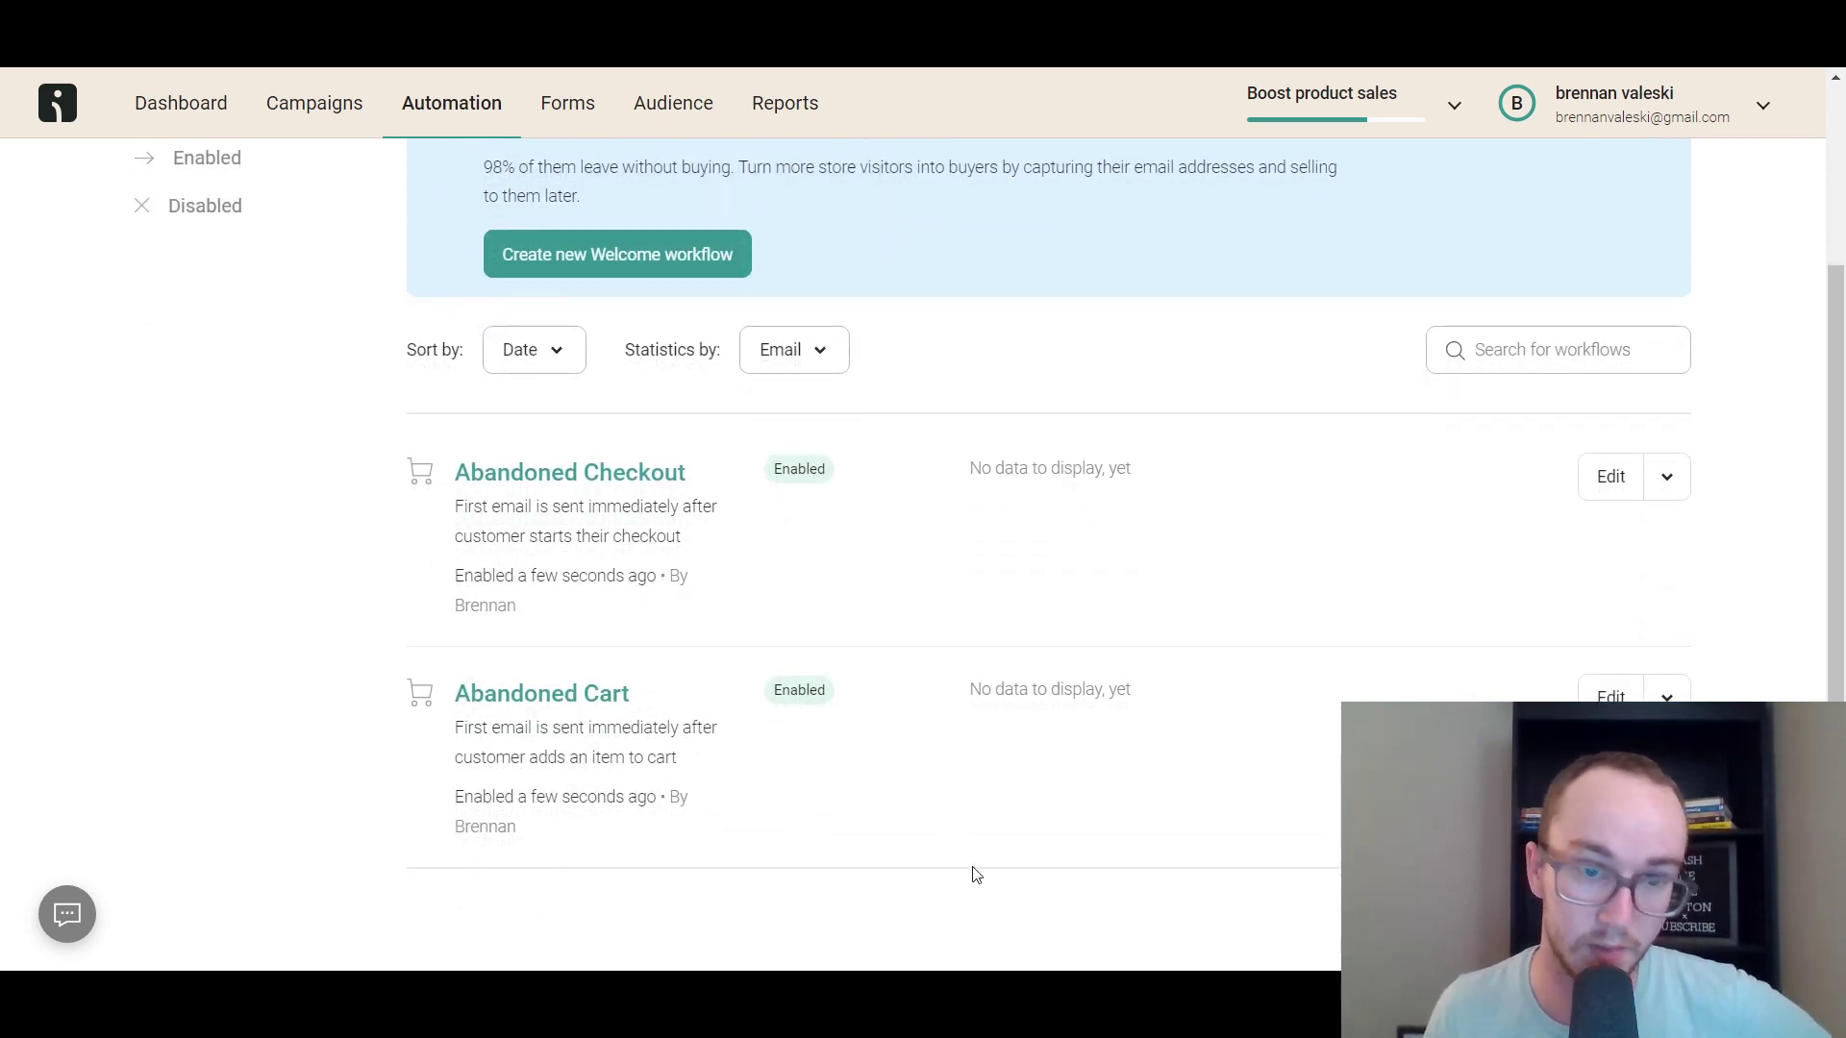
pyautogui.scroll(4, 916, 682)
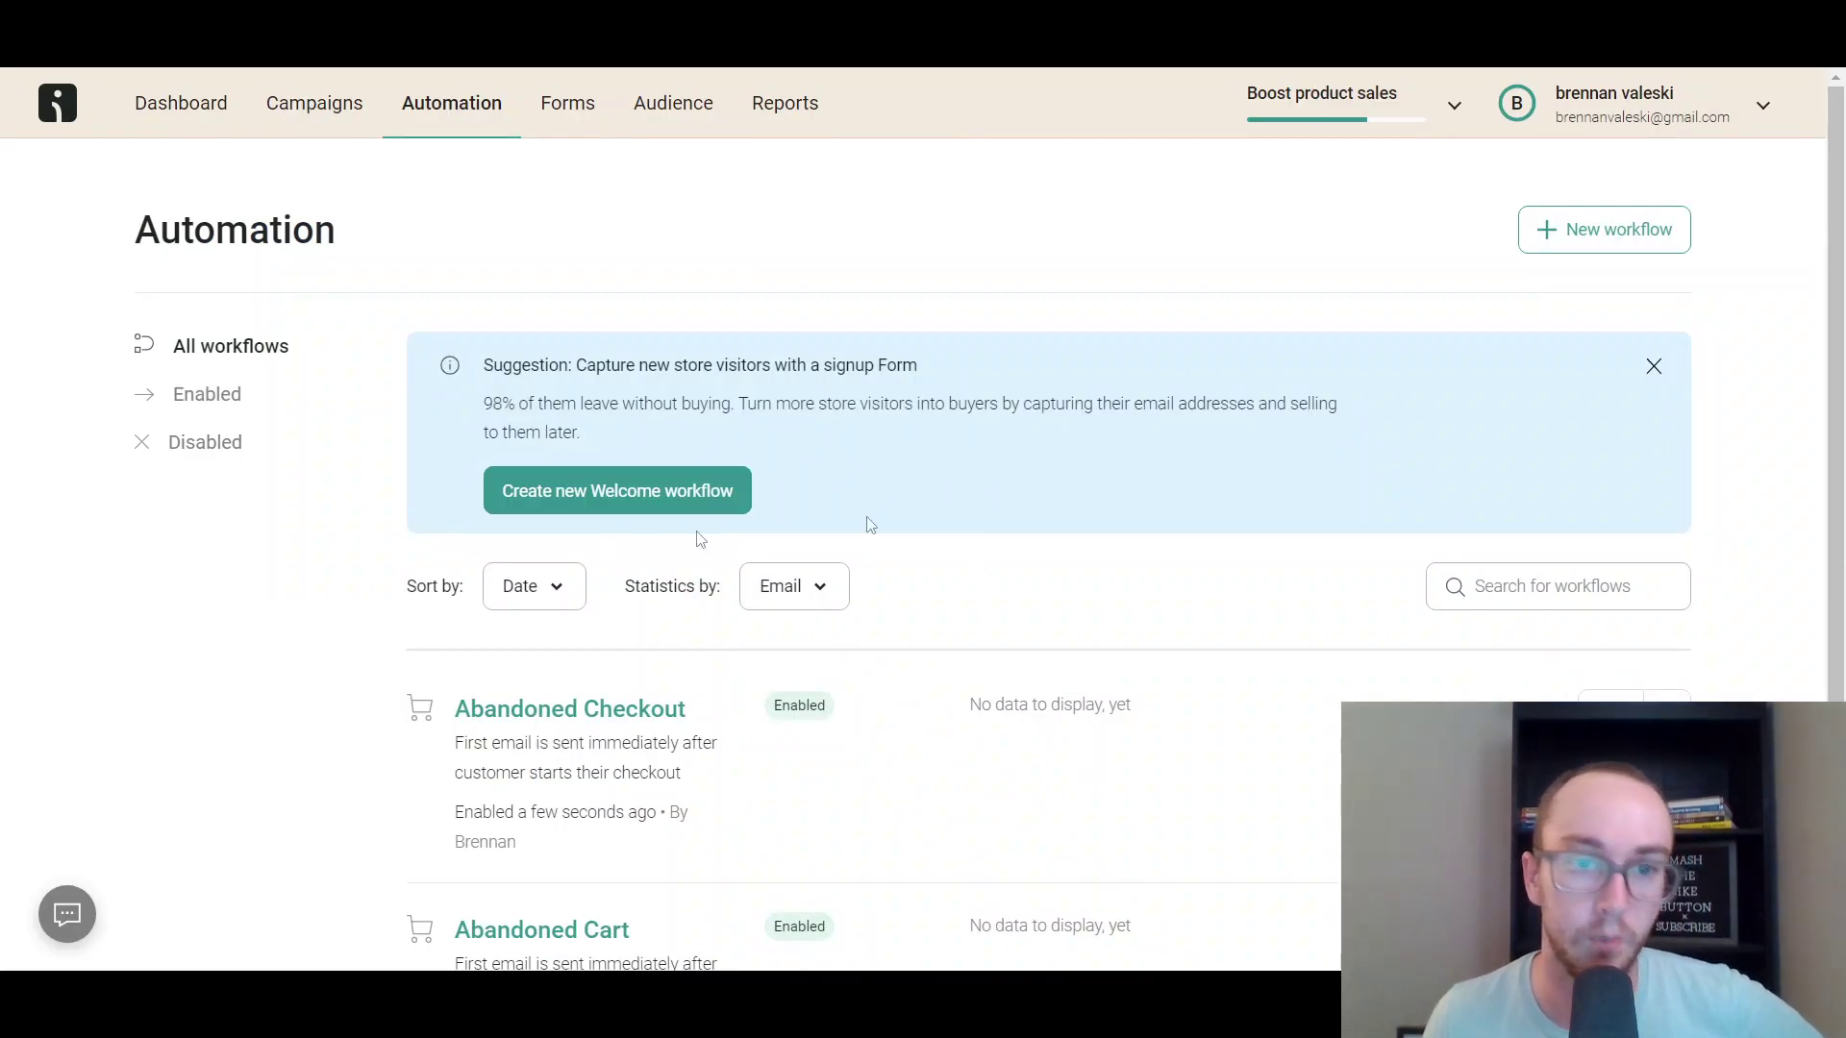
pyautogui.scroll(-1, 1431, 632)
pyautogui.scroll(1, 1536, 623)
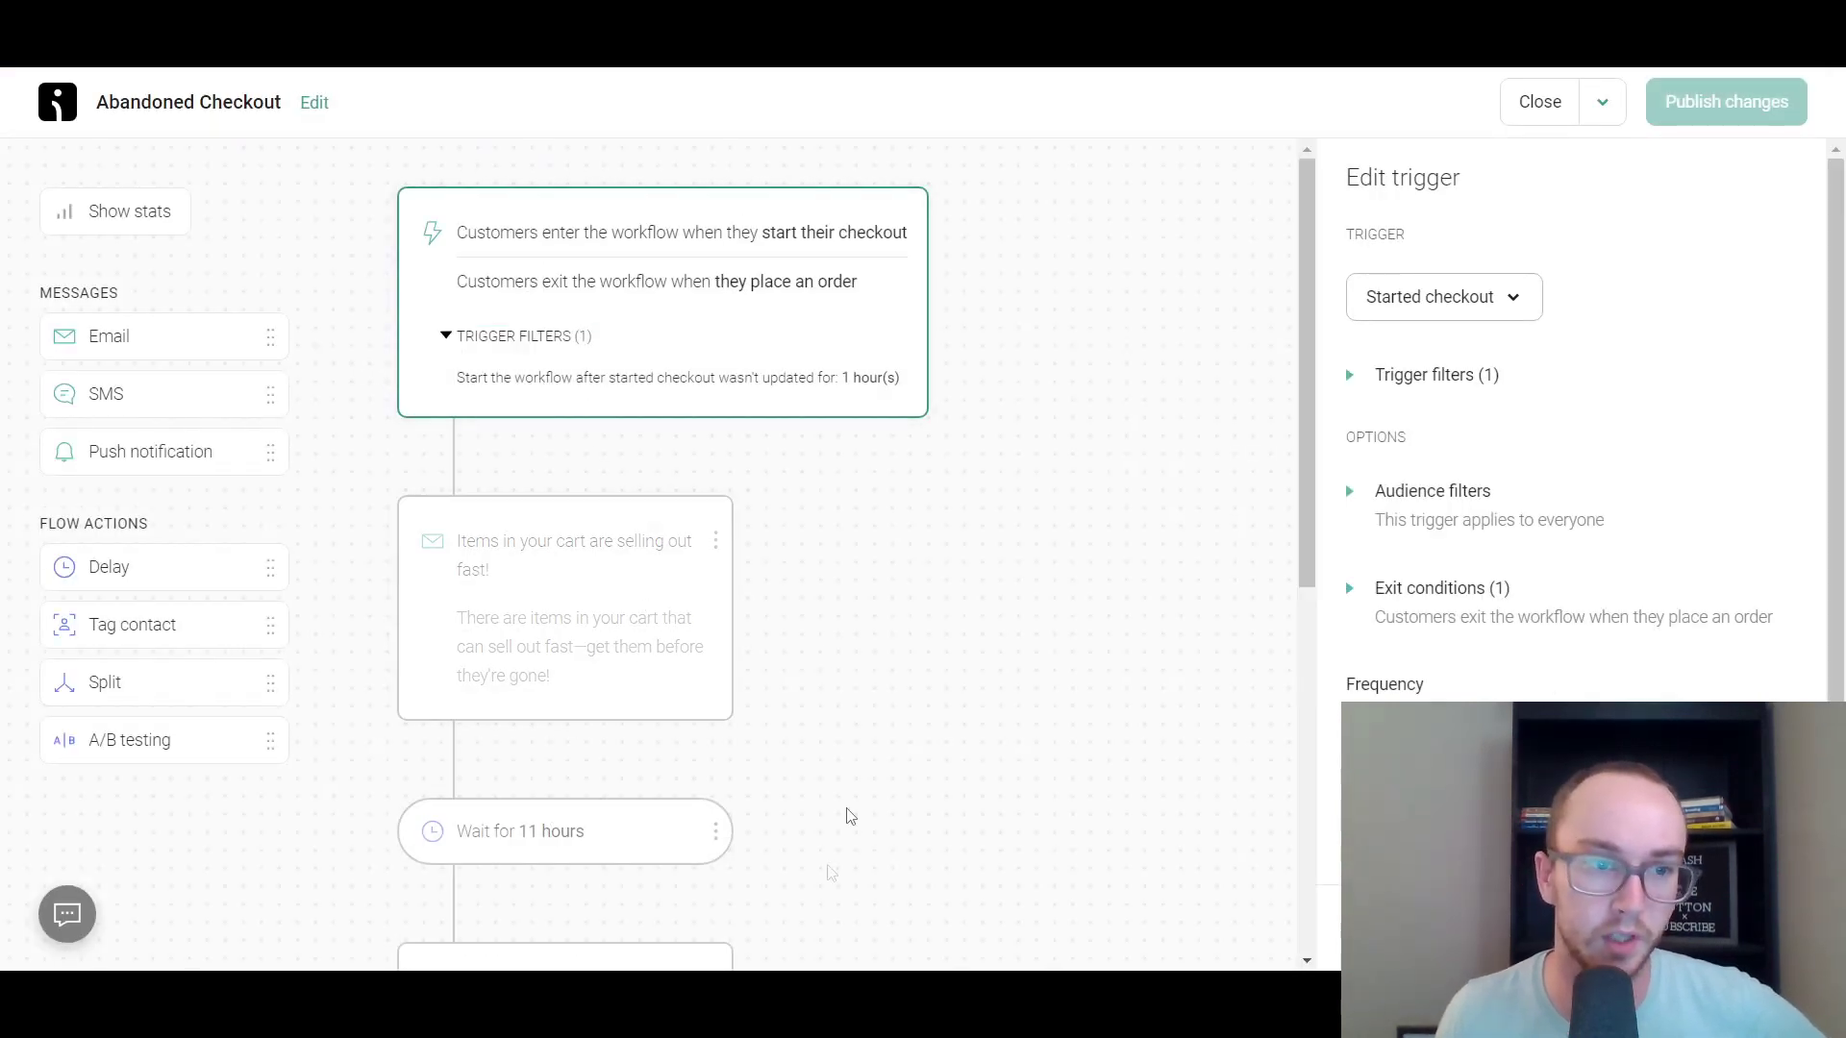
# Review the Abandoned Checkout workflow from its trigger through the emails and delays to the exit, and close it without changes.
pyautogui.moveTo(1305, 370); pyautogui.dragTo(1093, 392)
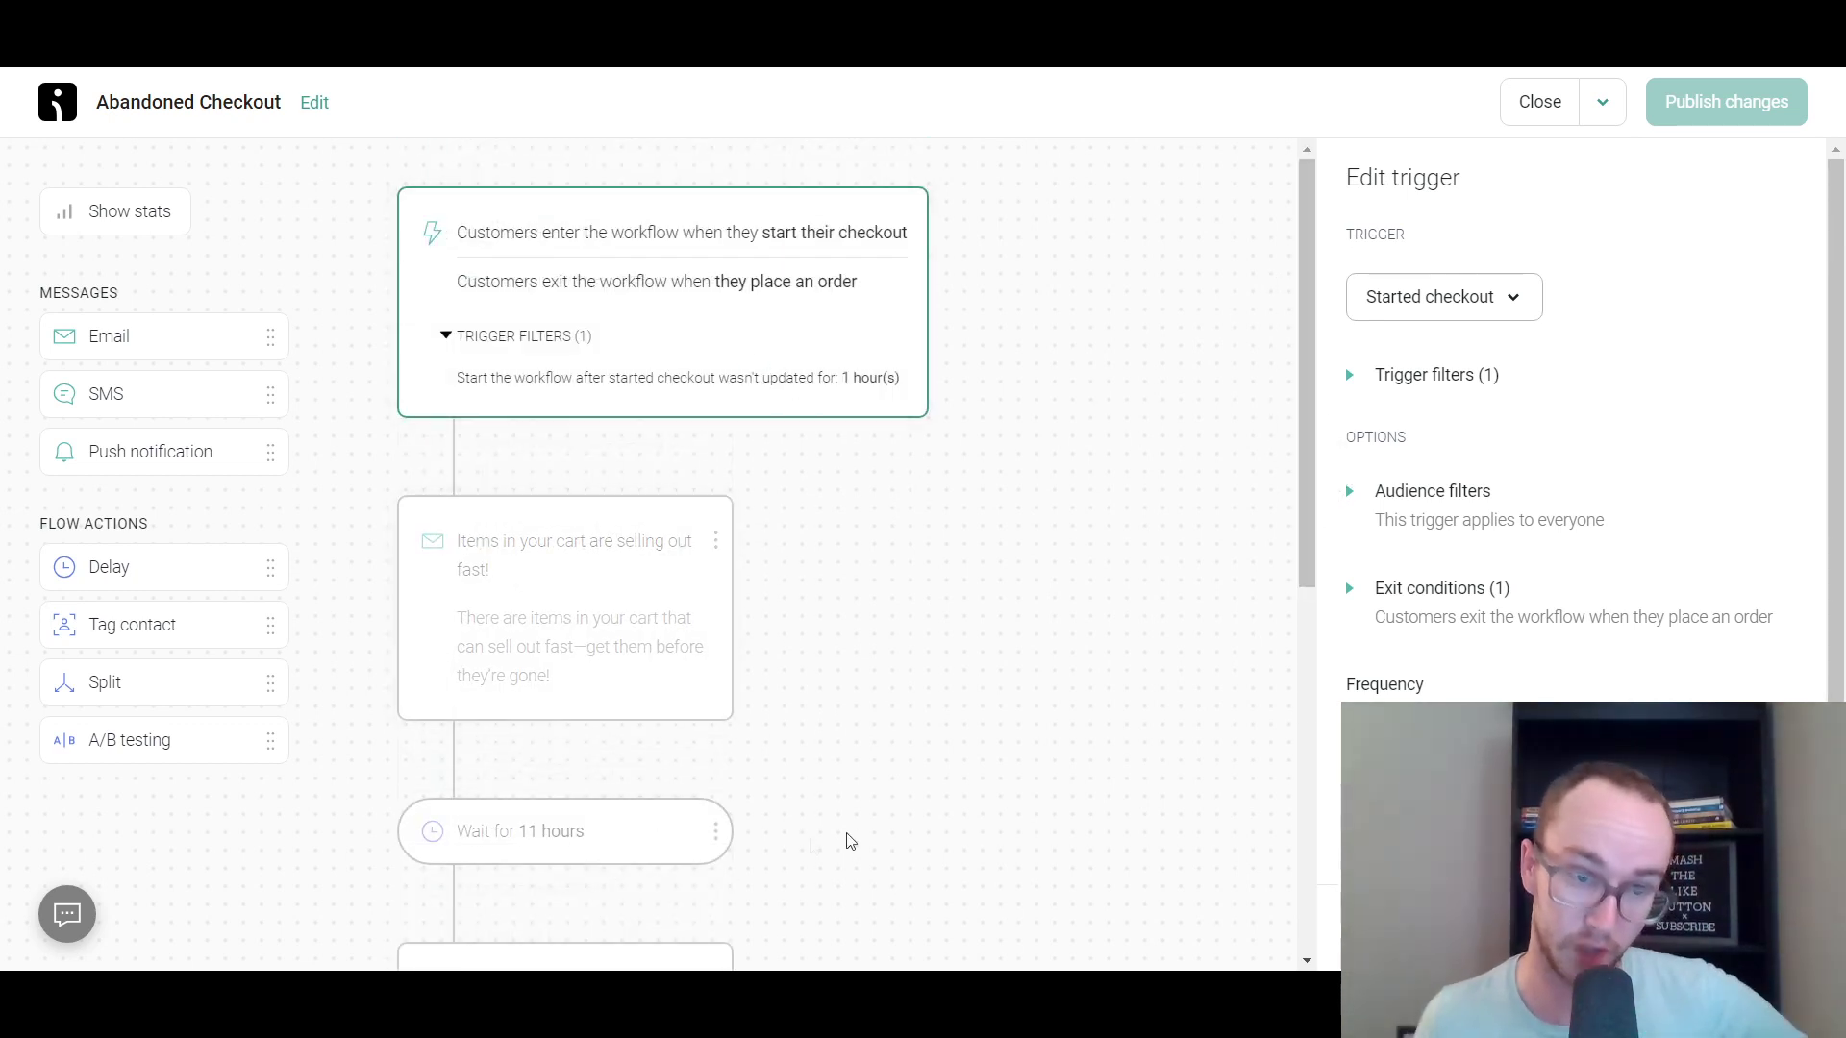
pyautogui.scroll(-4, 846, 827)
pyautogui.scroll(-3, 876, 819)
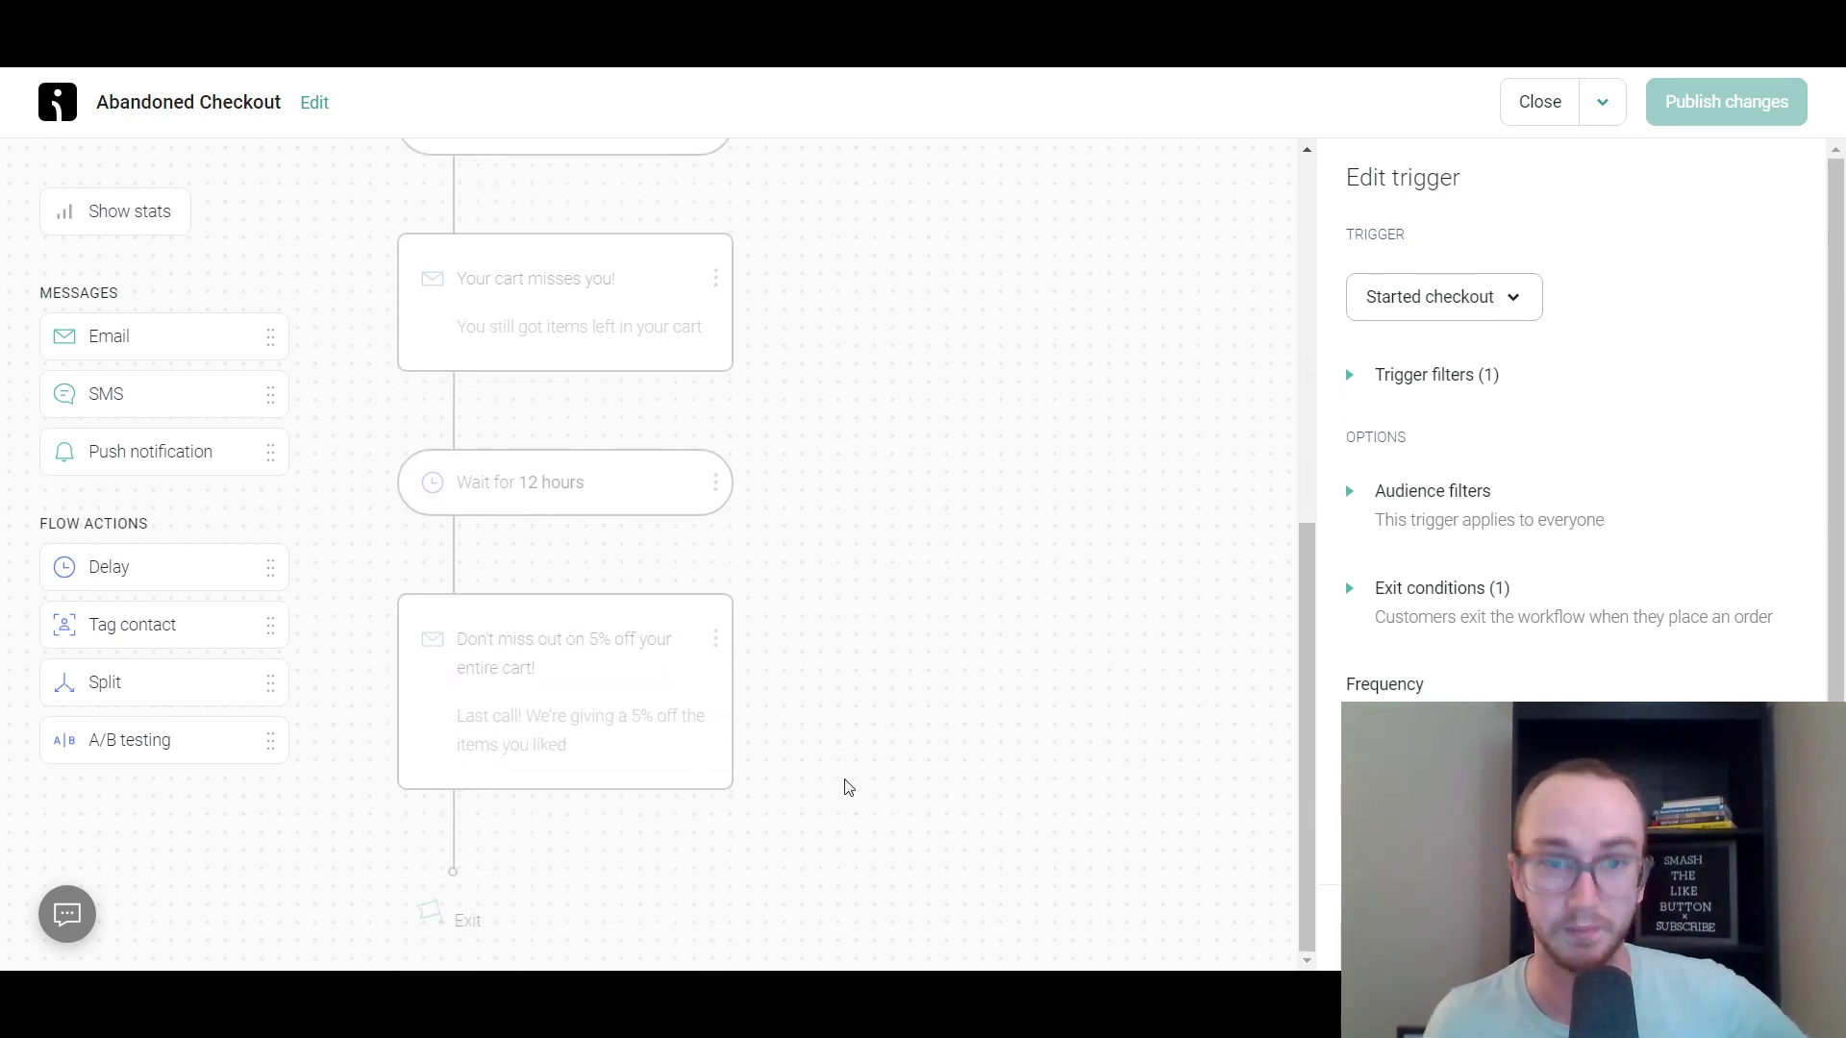
pyautogui.scroll(4, 805, 727)
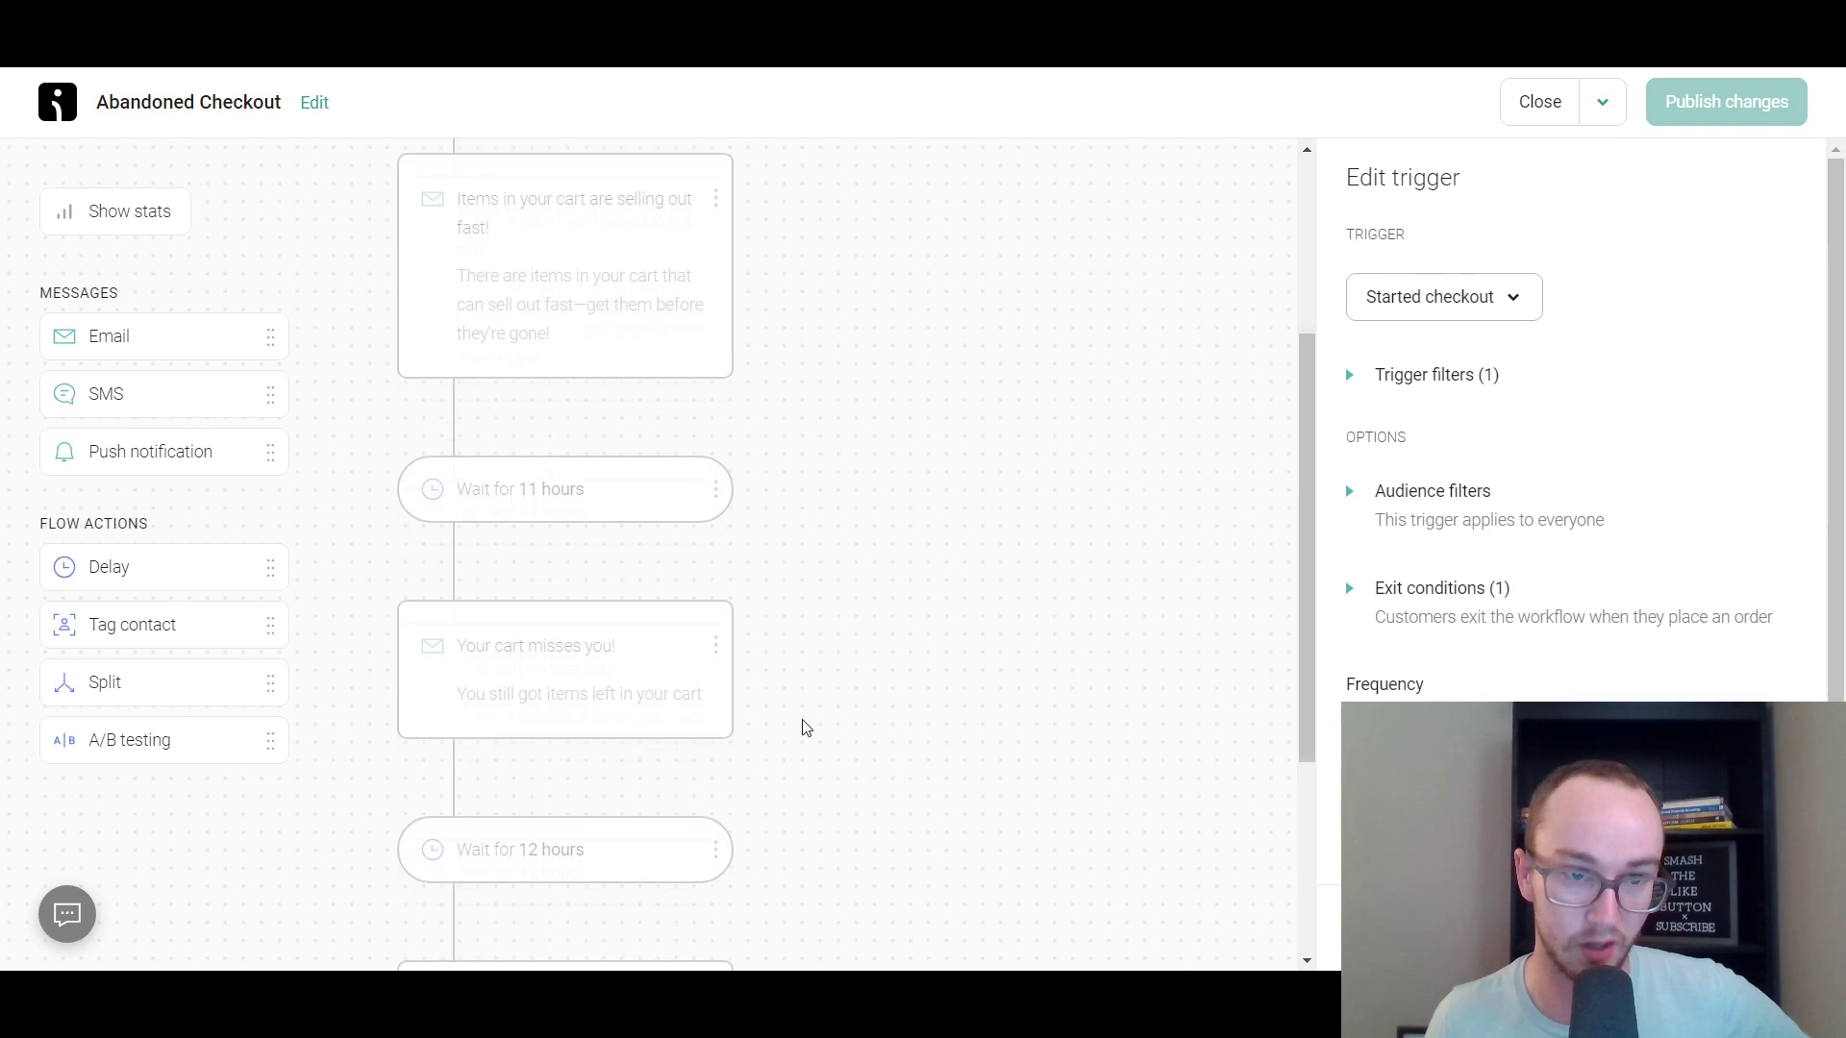
pyautogui.scroll(4, 806, 728)
pyautogui.click(1538, 102)
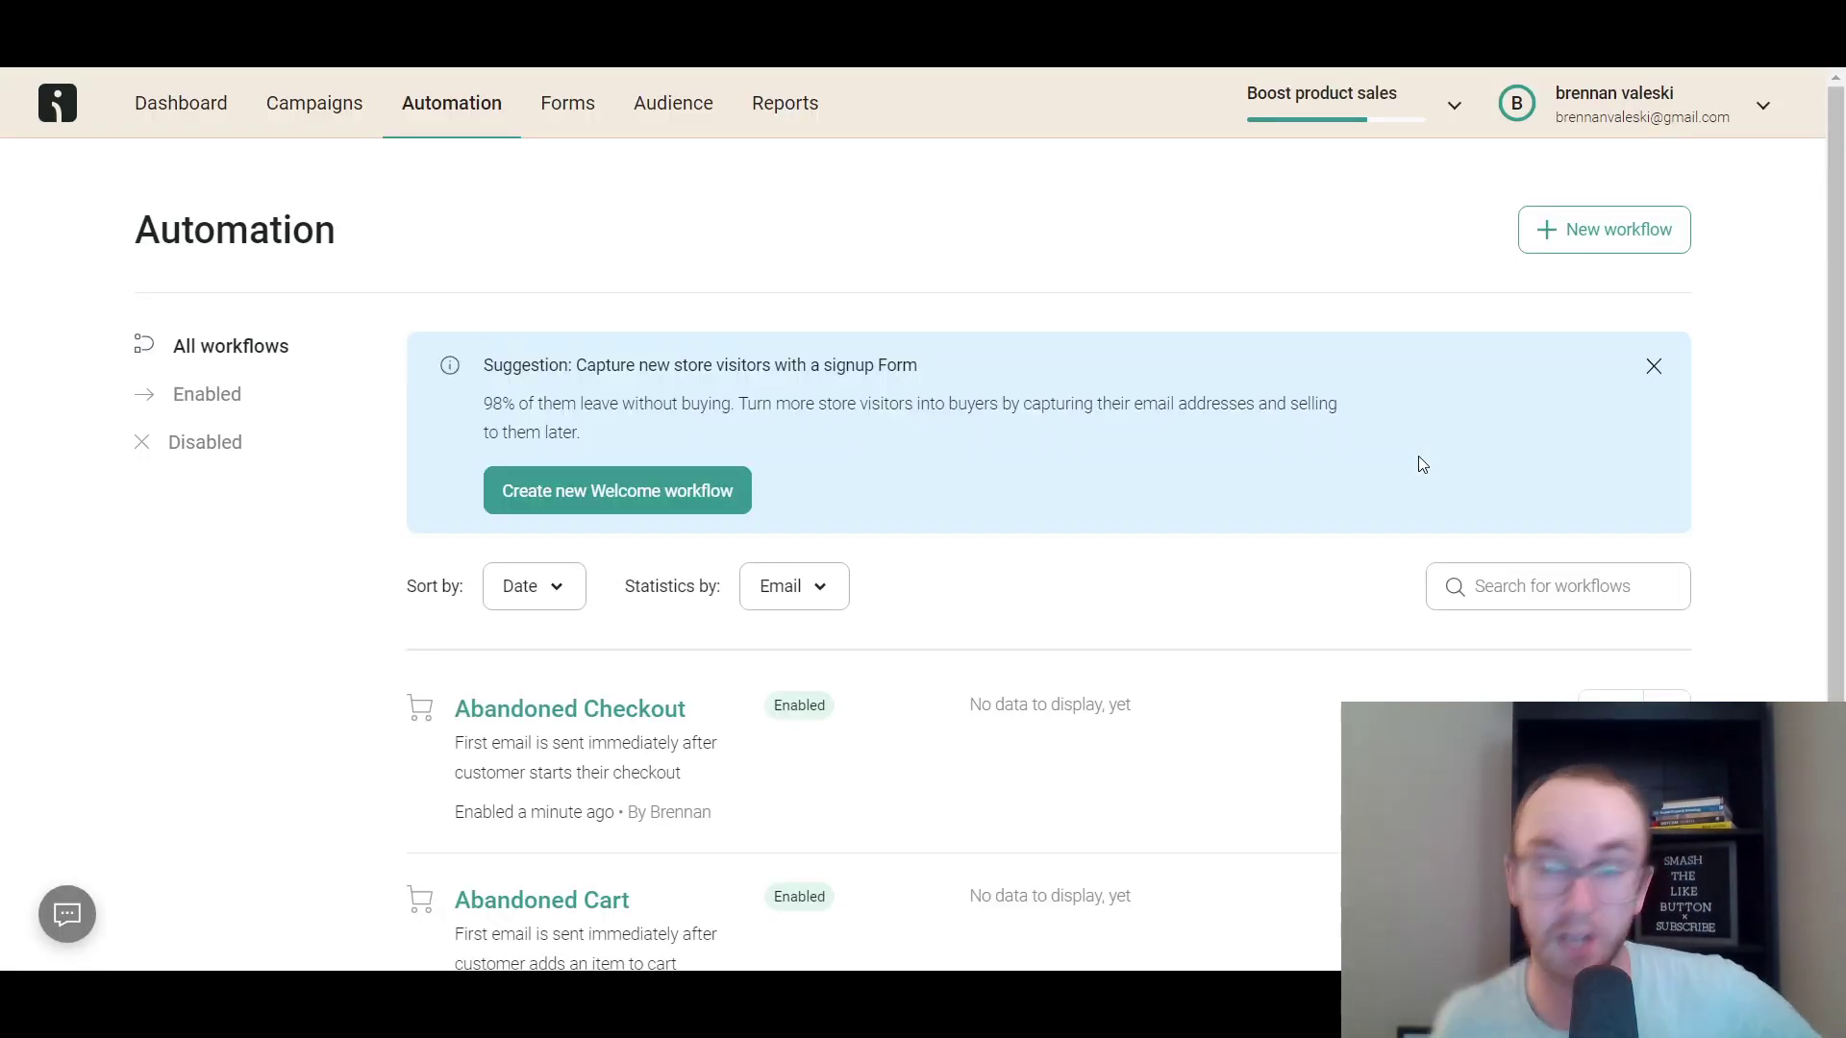
# Launch the suggested Branded welcome discount popup form offering 10% off the first order, and skip the Welcome workflow setup.
pyautogui.click(567, 103)
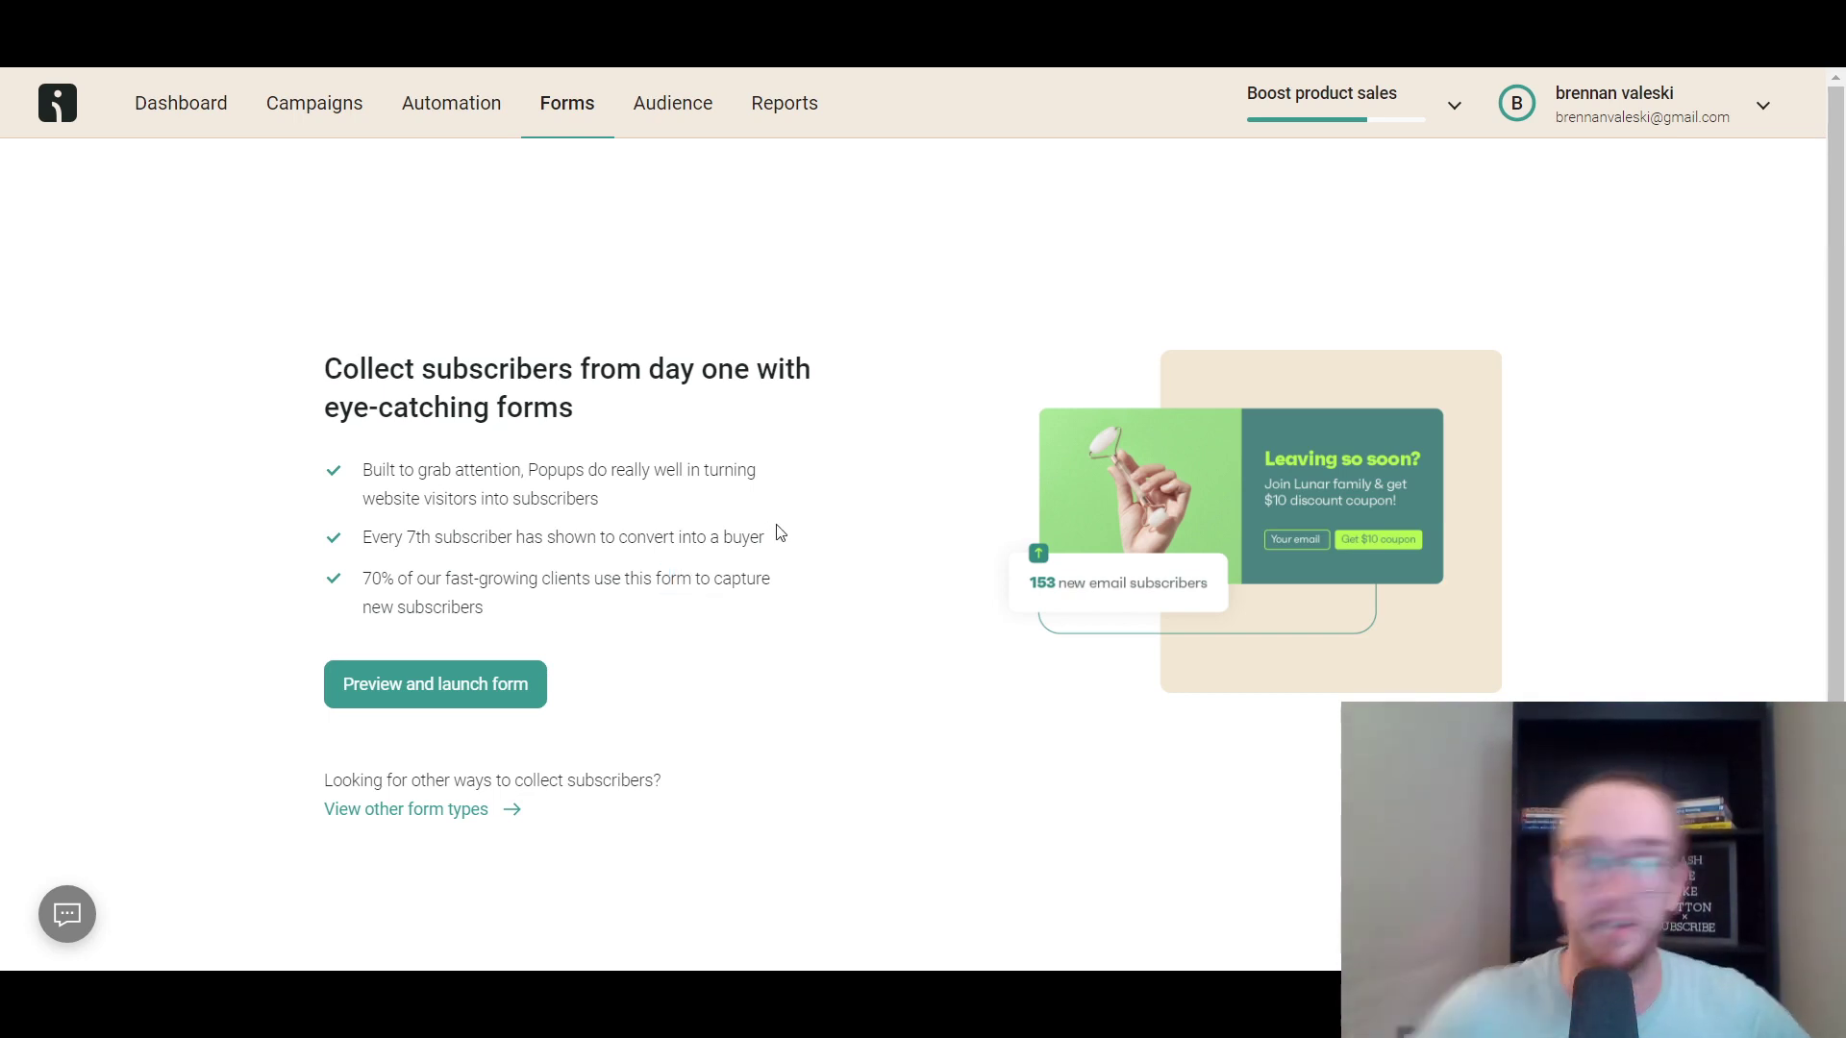
pyautogui.click(474, 689)
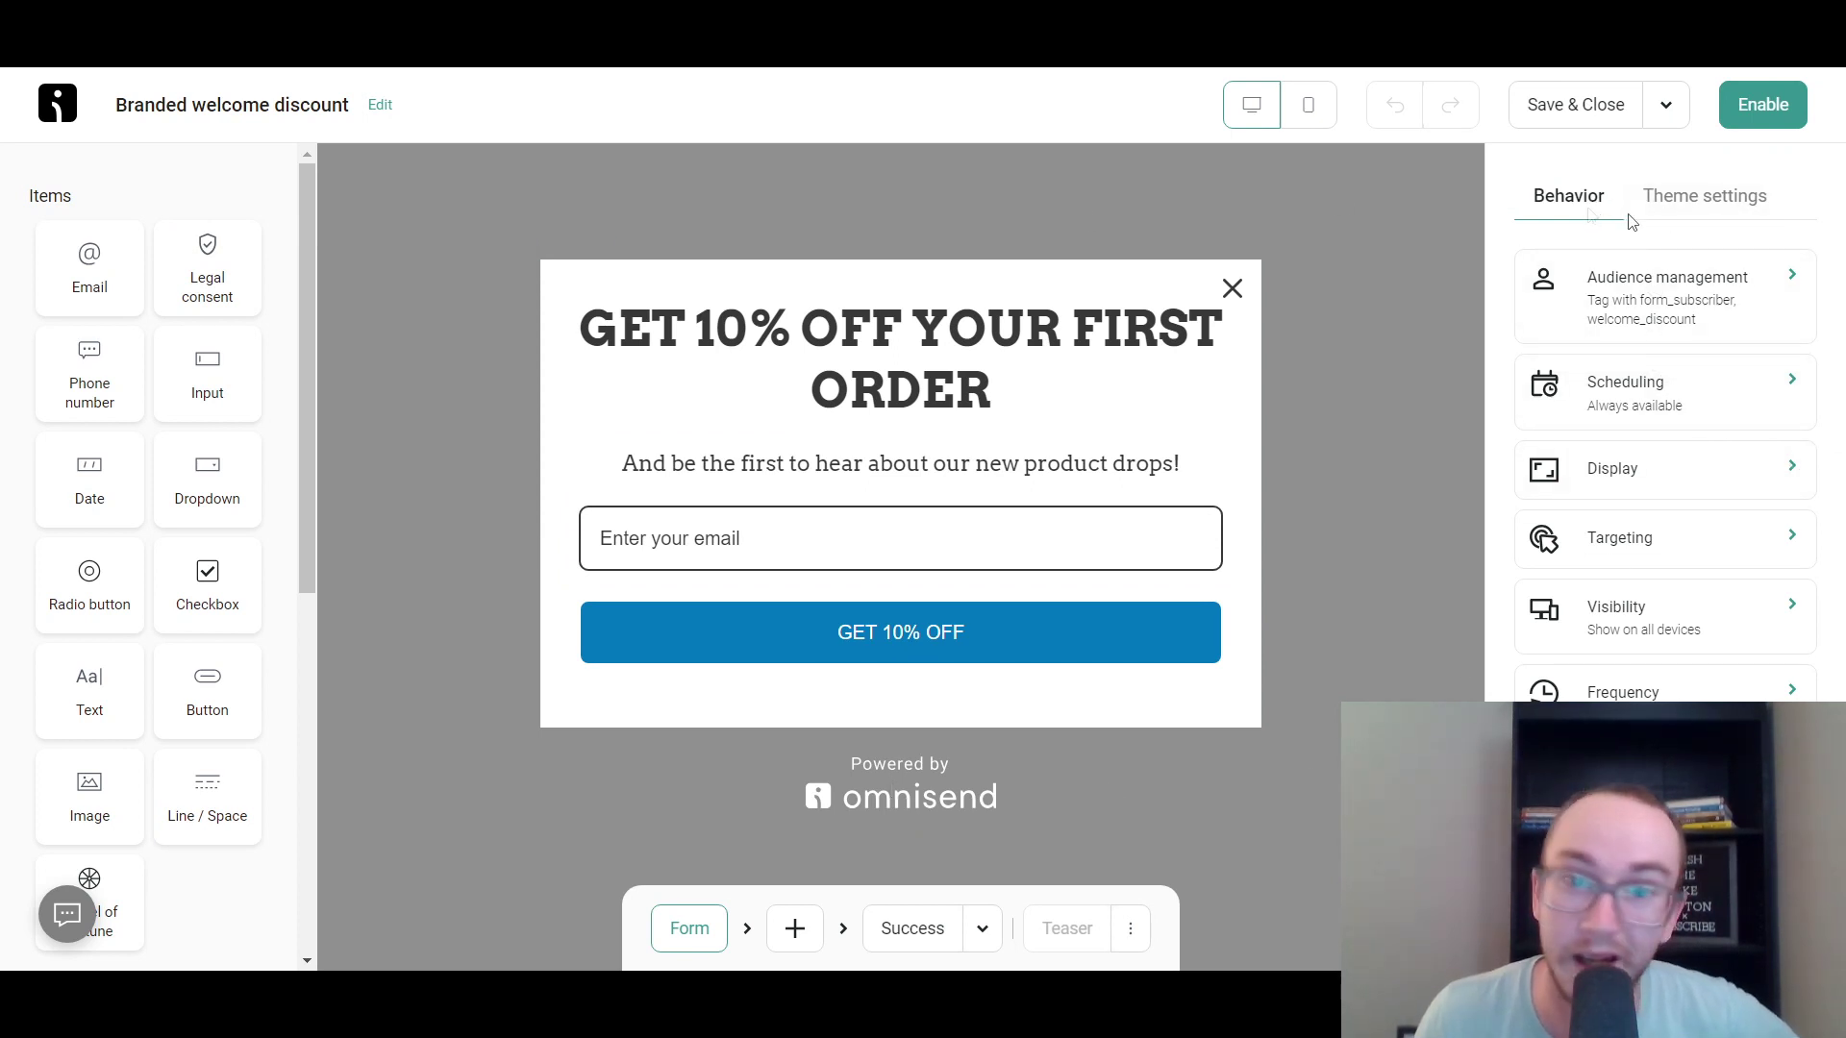
pyautogui.click(1763, 122)
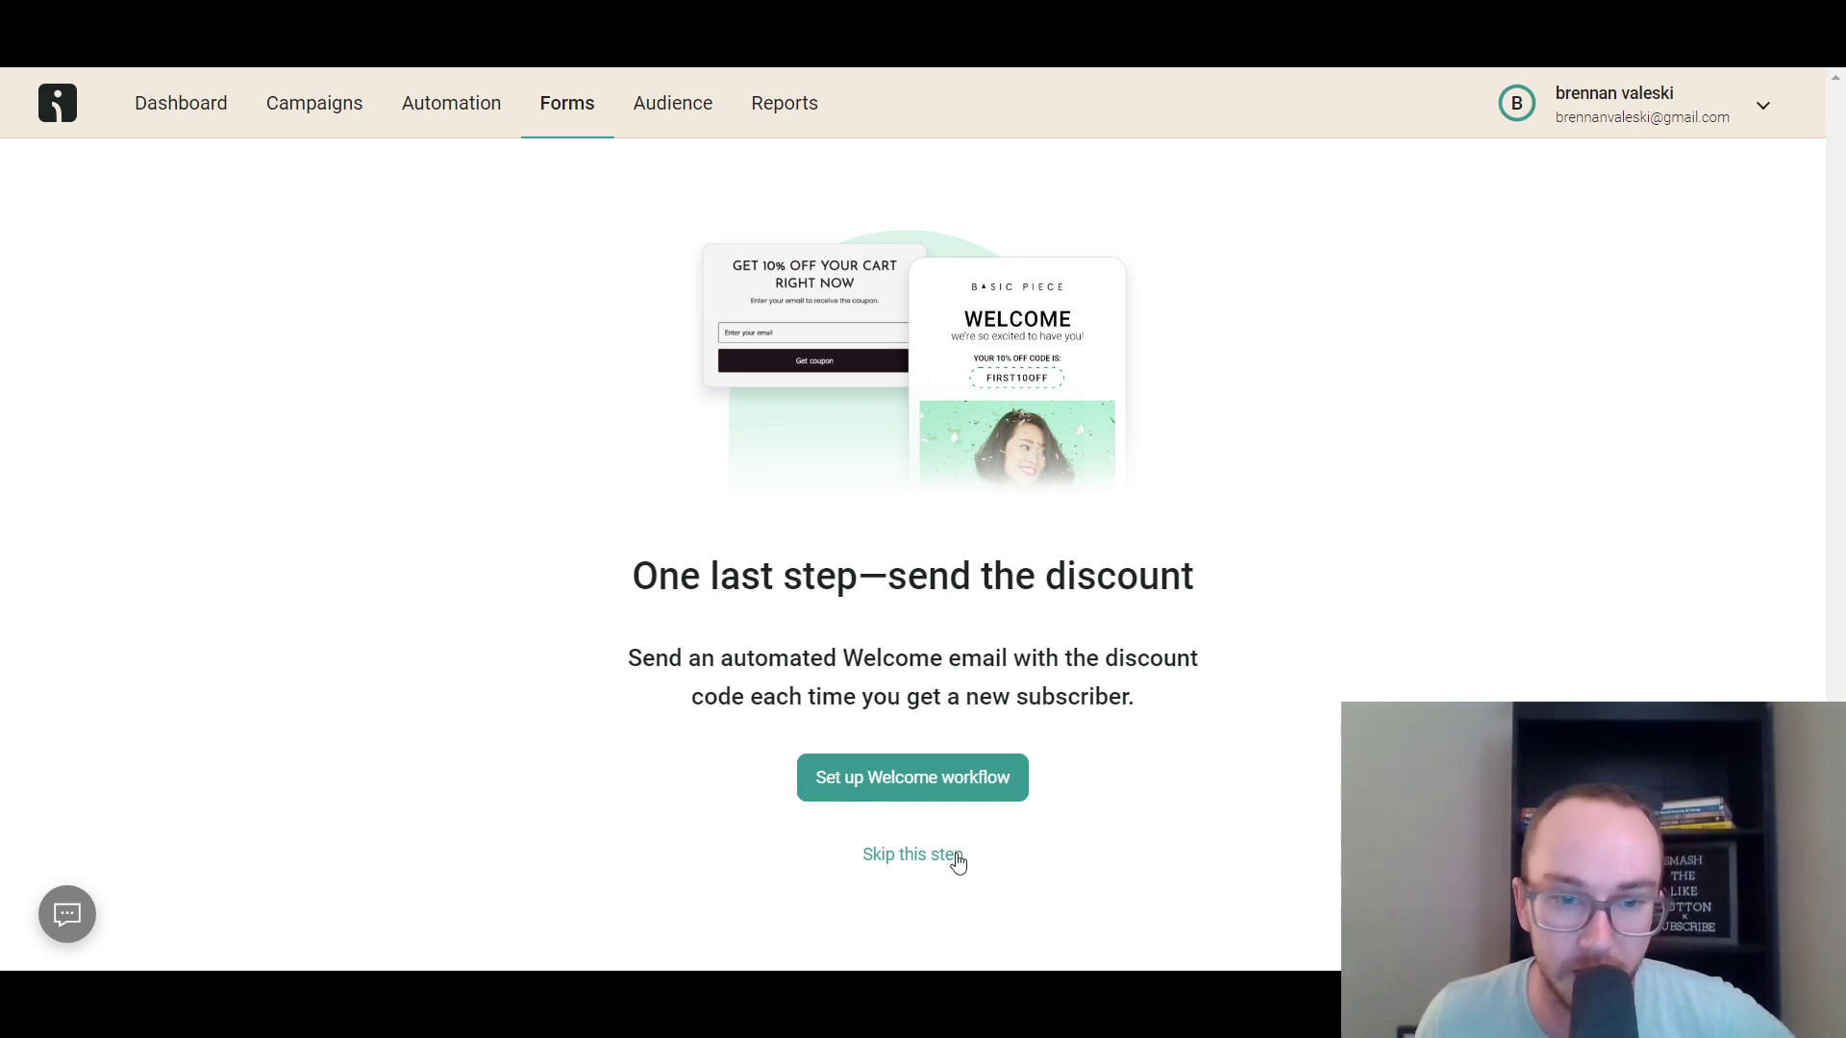
pyautogui.moveTo(770, 659); pyautogui.dragTo(1106, 654)
pyautogui.click(1203, 737)
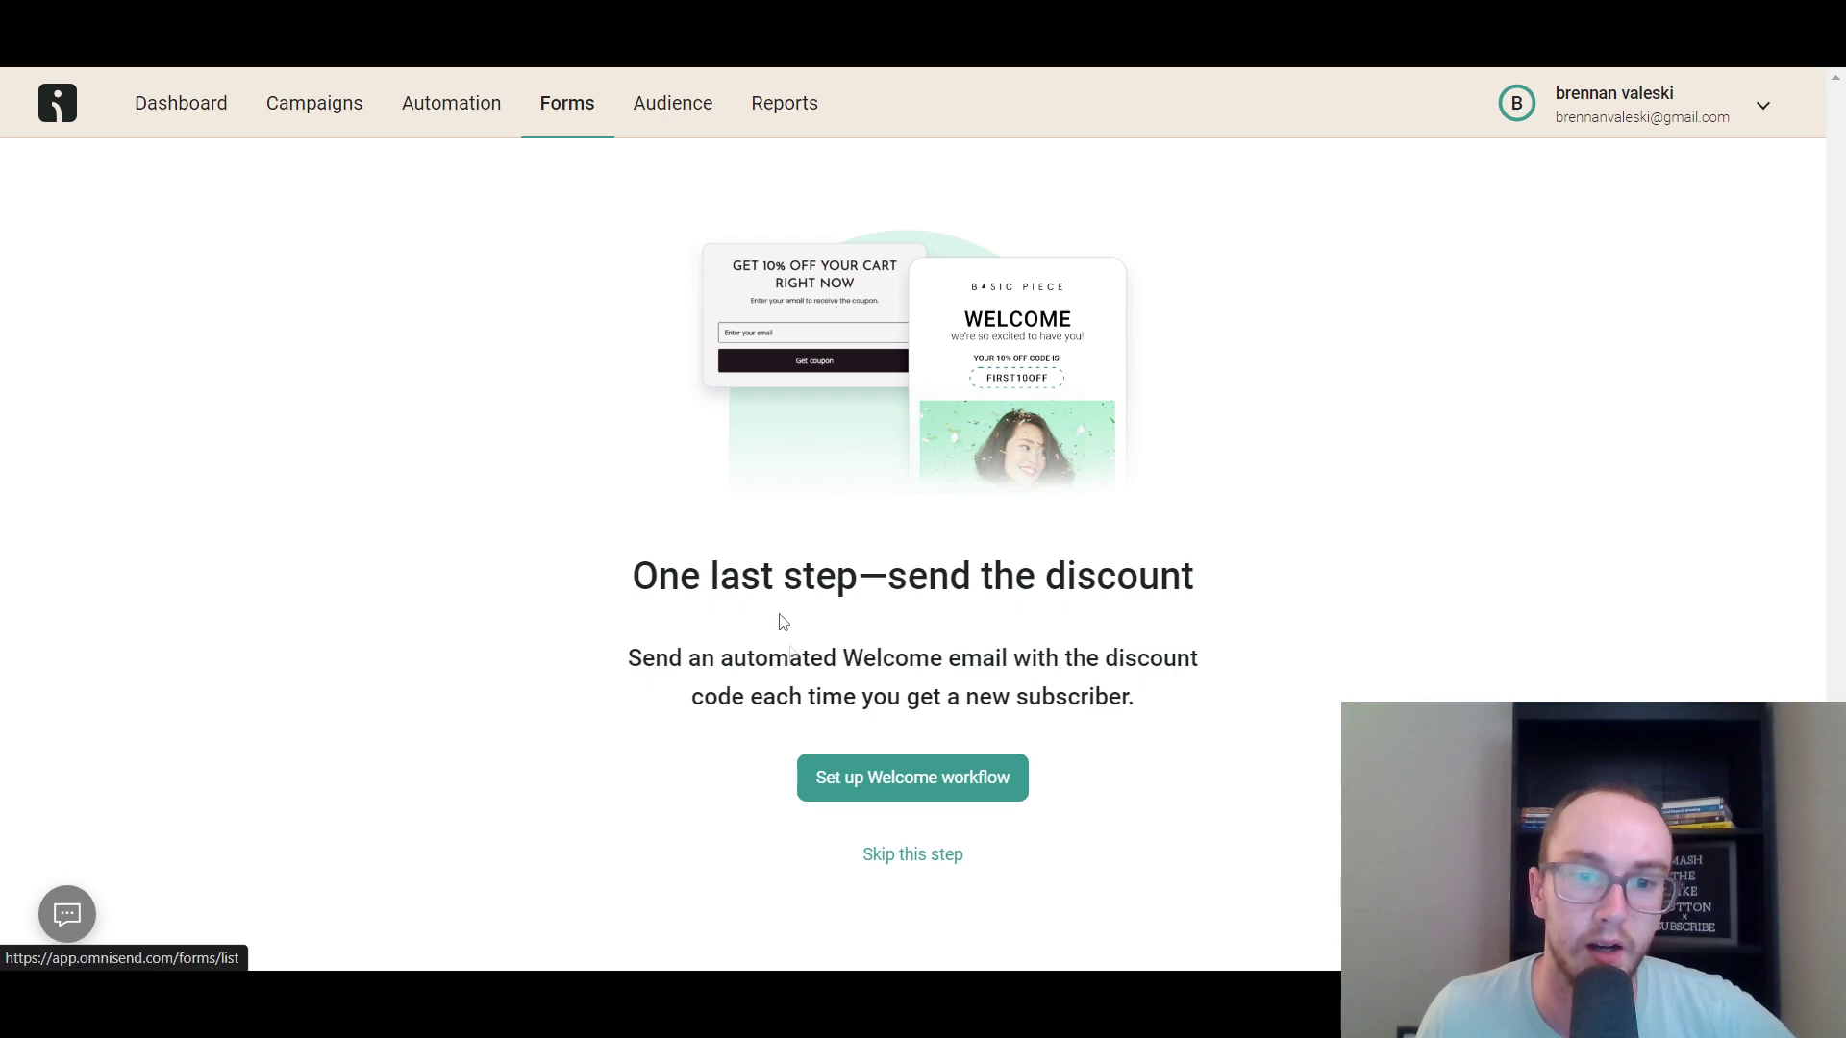
pyautogui.click(872, 856)
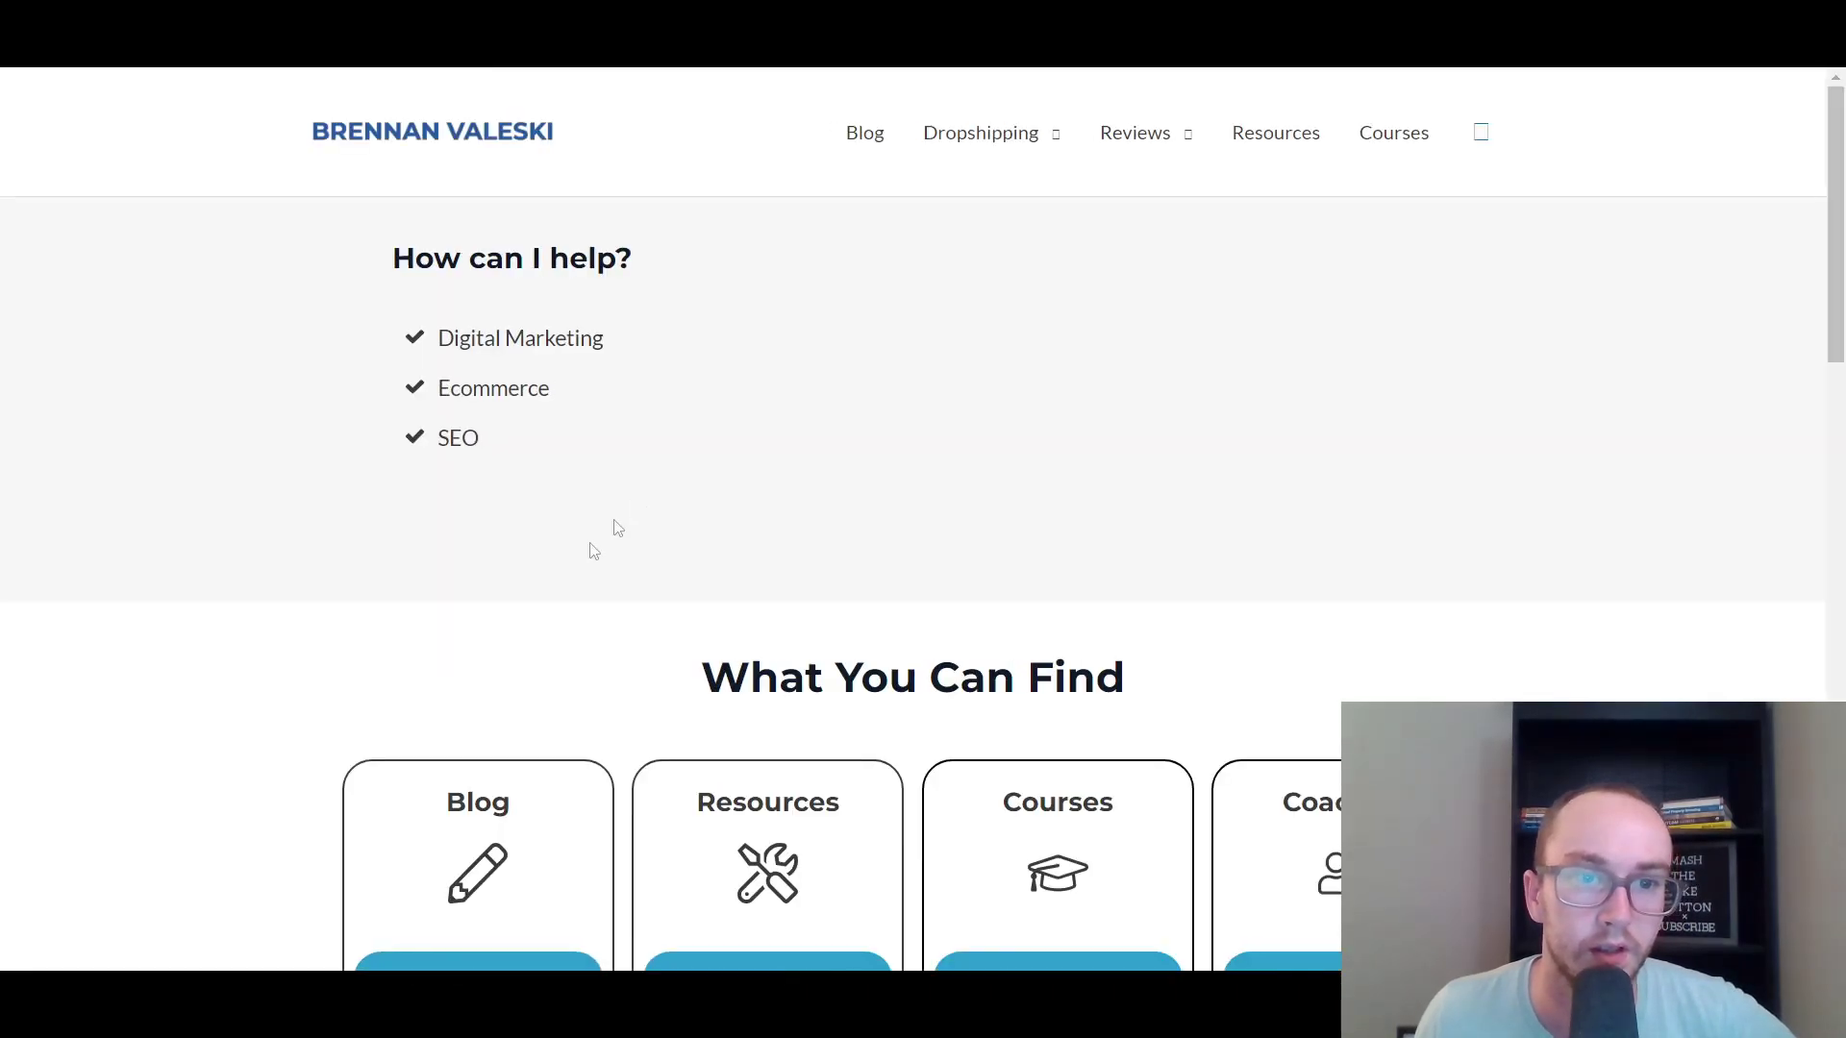
# Check how the 10% off signup popup displays over the live website's homepage while browsing it, and dismiss the popup.
pyautogui.scroll(4, 478, 420)
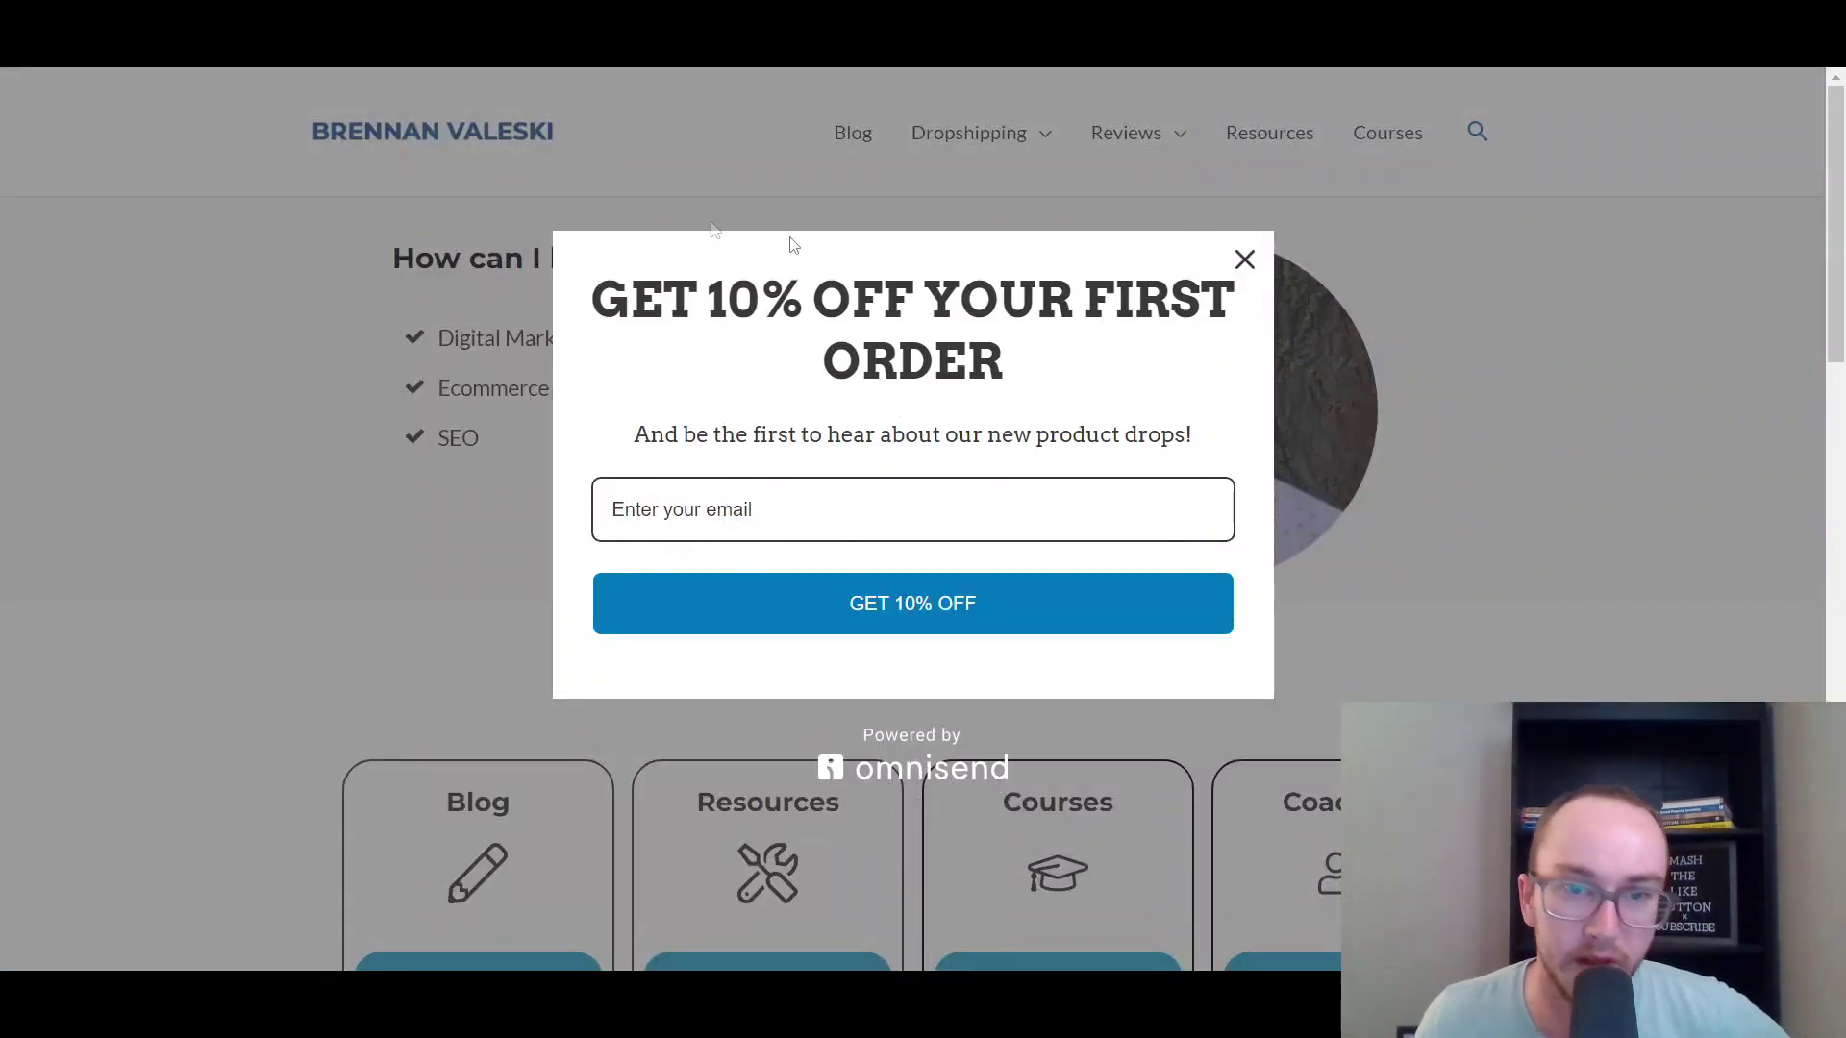
pyautogui.scroll(-10, 1422, 479)
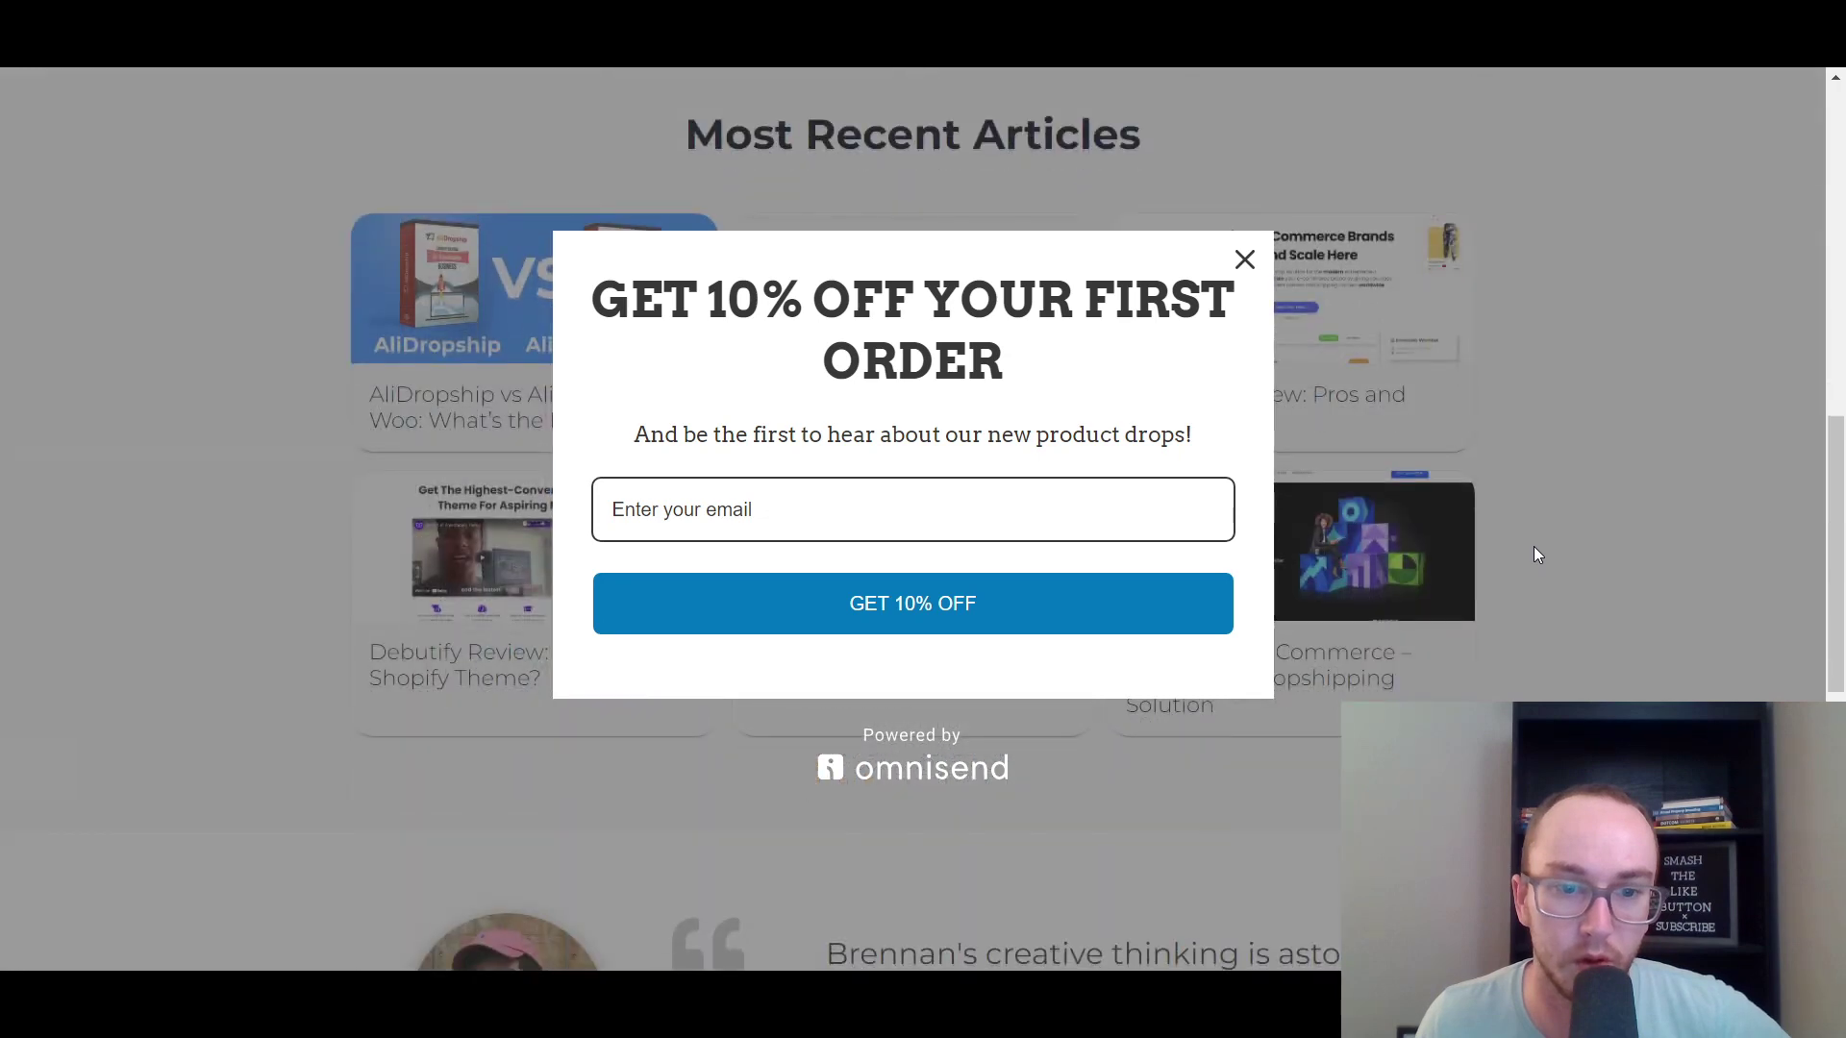
pyautogui.scroll(-5, 1534, 550)
pyautogui.scroll(15, 1538, 567)
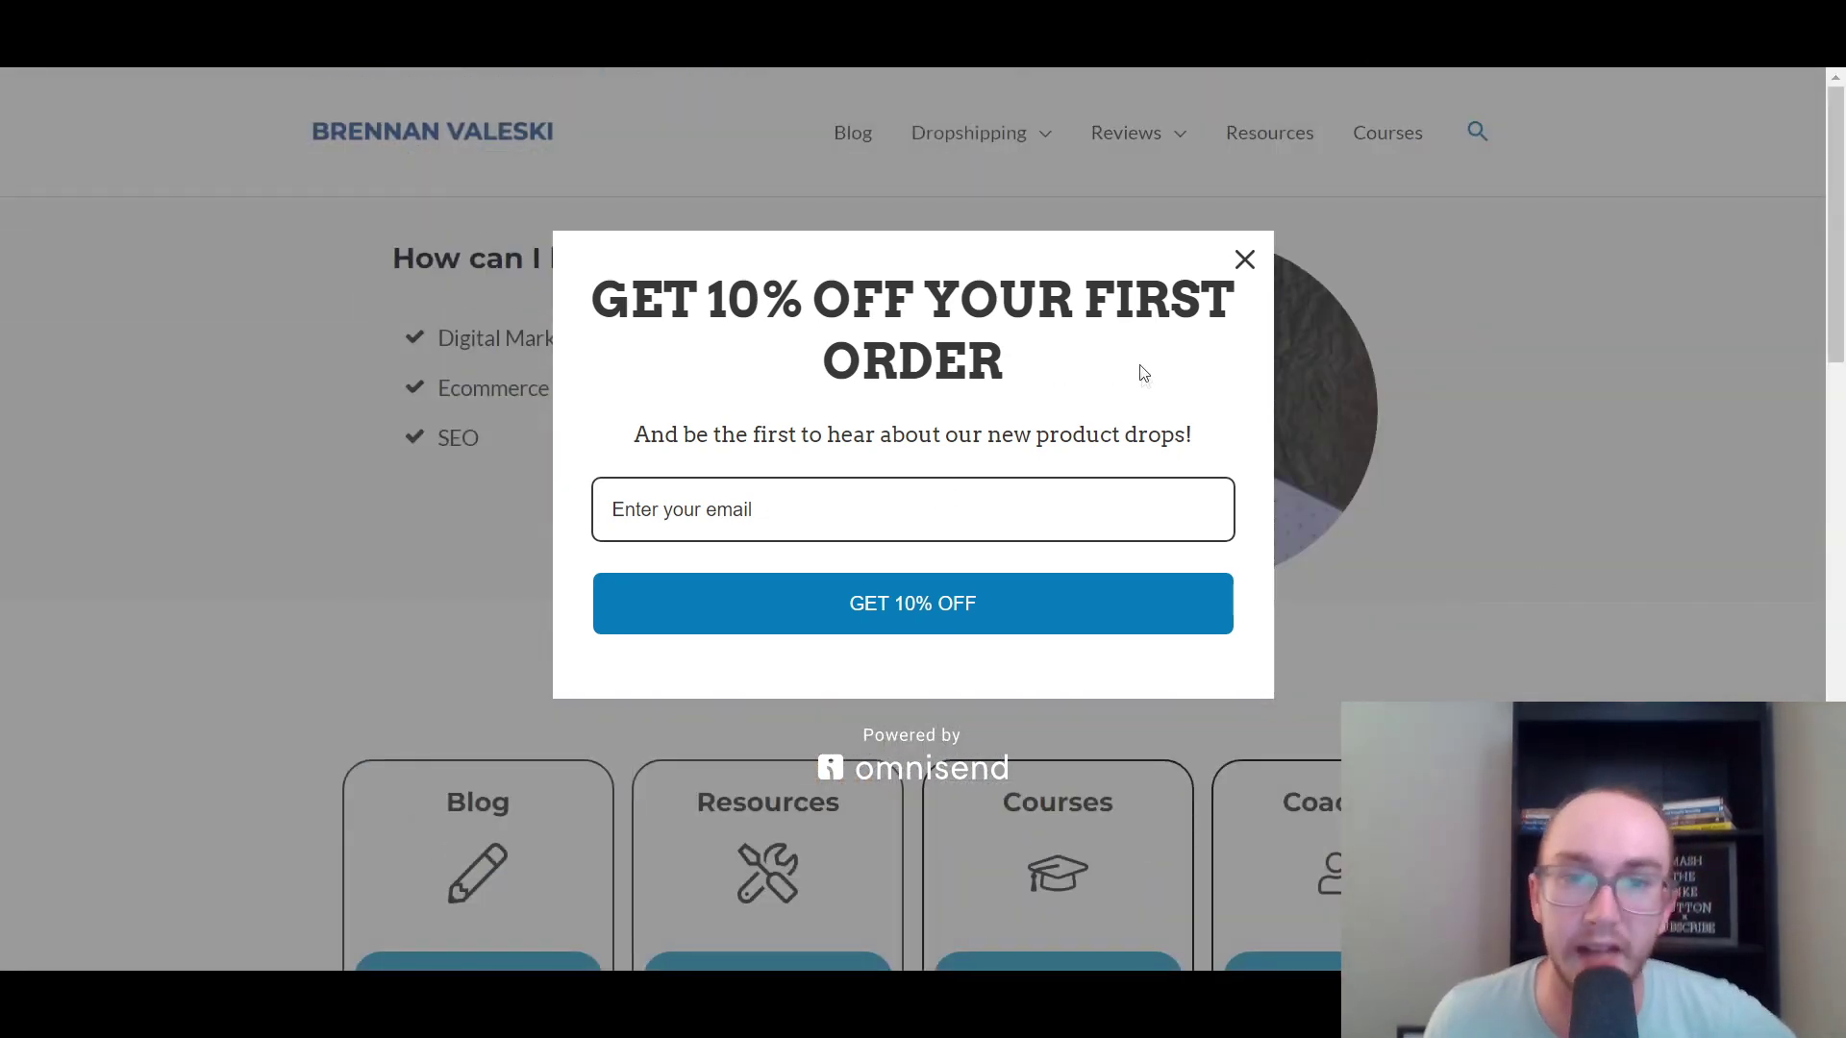
pyautogui.scroll(-3, 1615, 500)
pyautogui.scroll(3, 1600, 511)
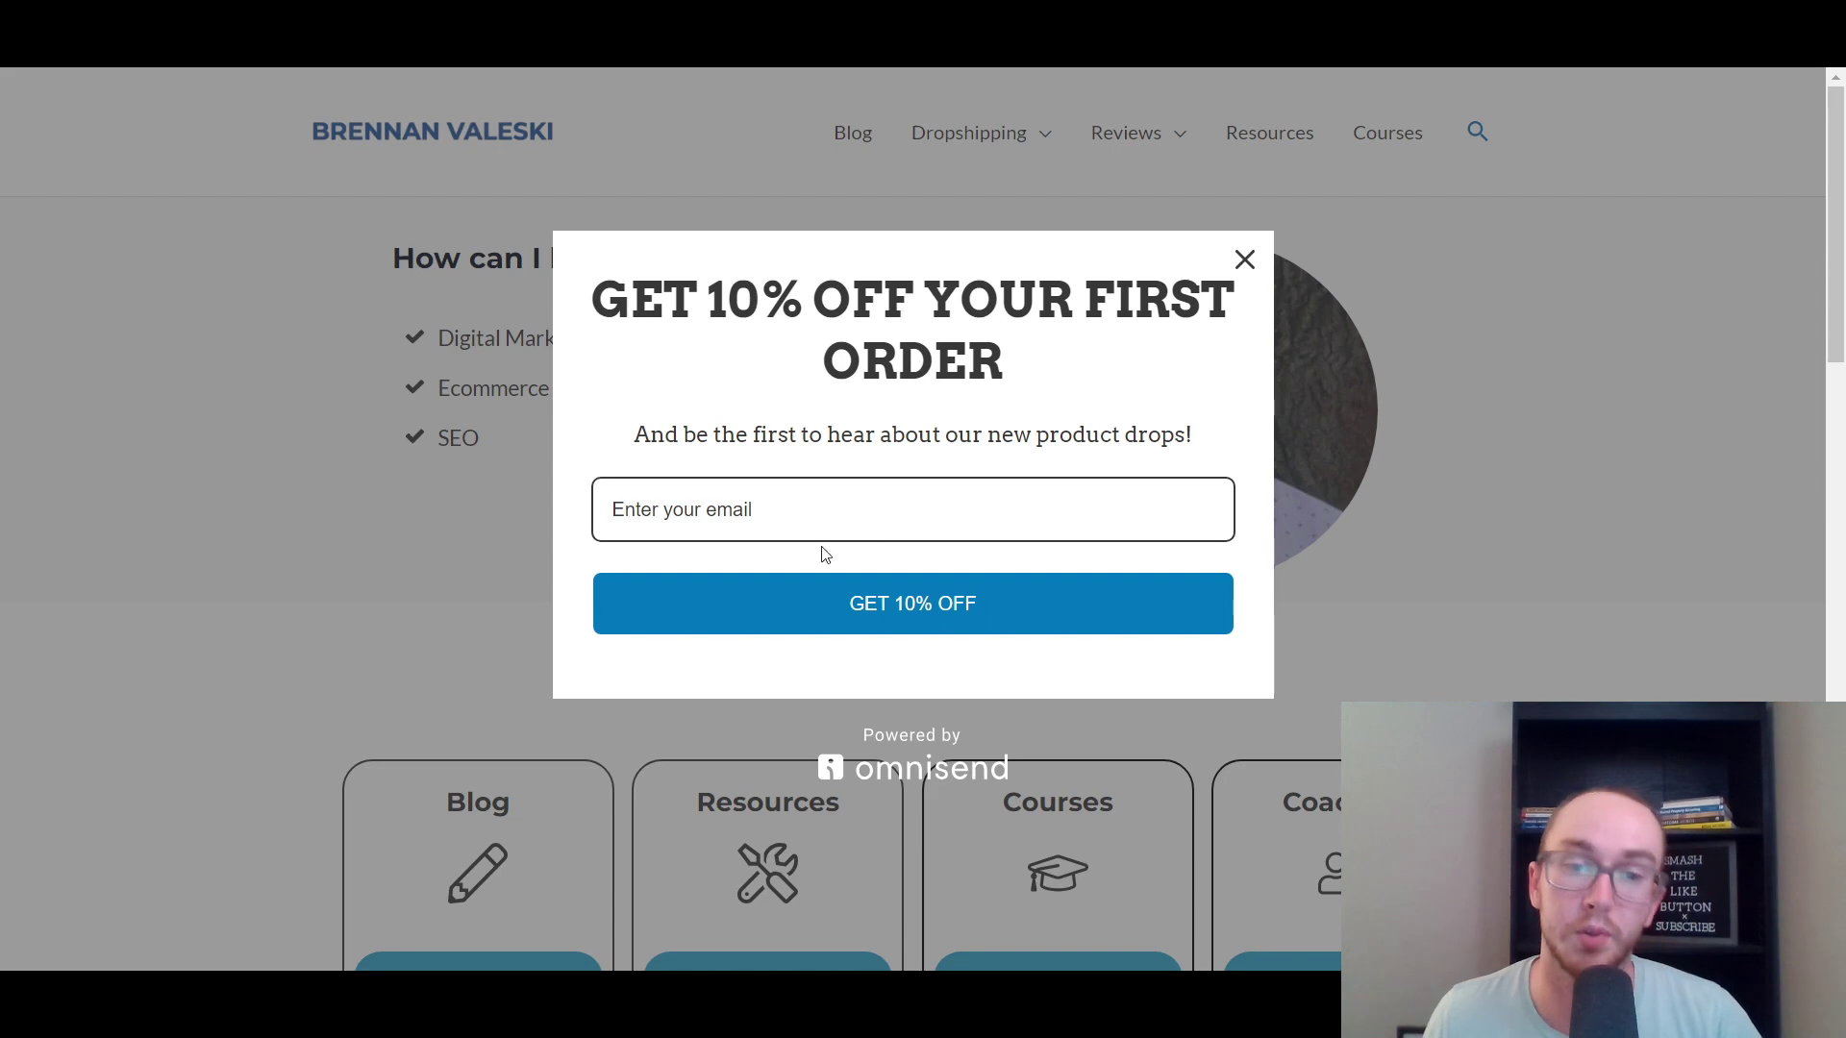
pyautogui.scroll(-5, 1577, 394)
pyautogui.scroll(5, 1573, 395)
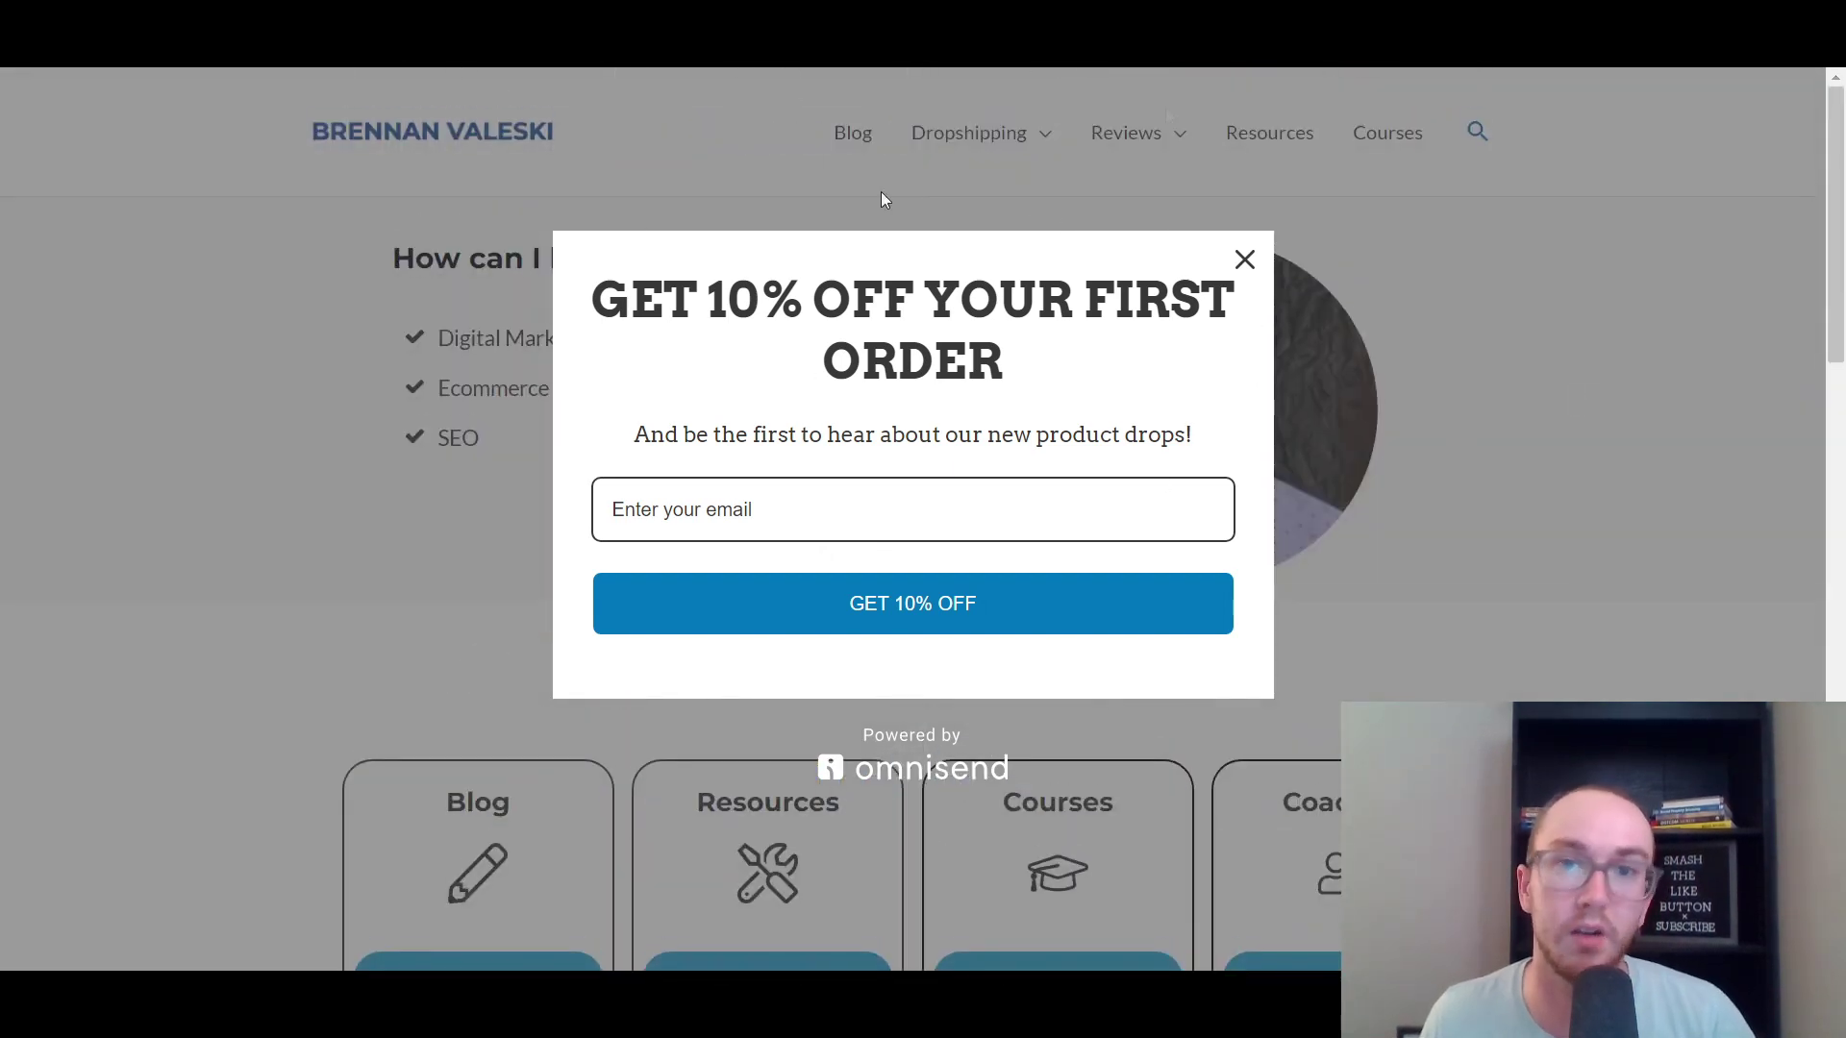
pyautogui.click(1244, 259)
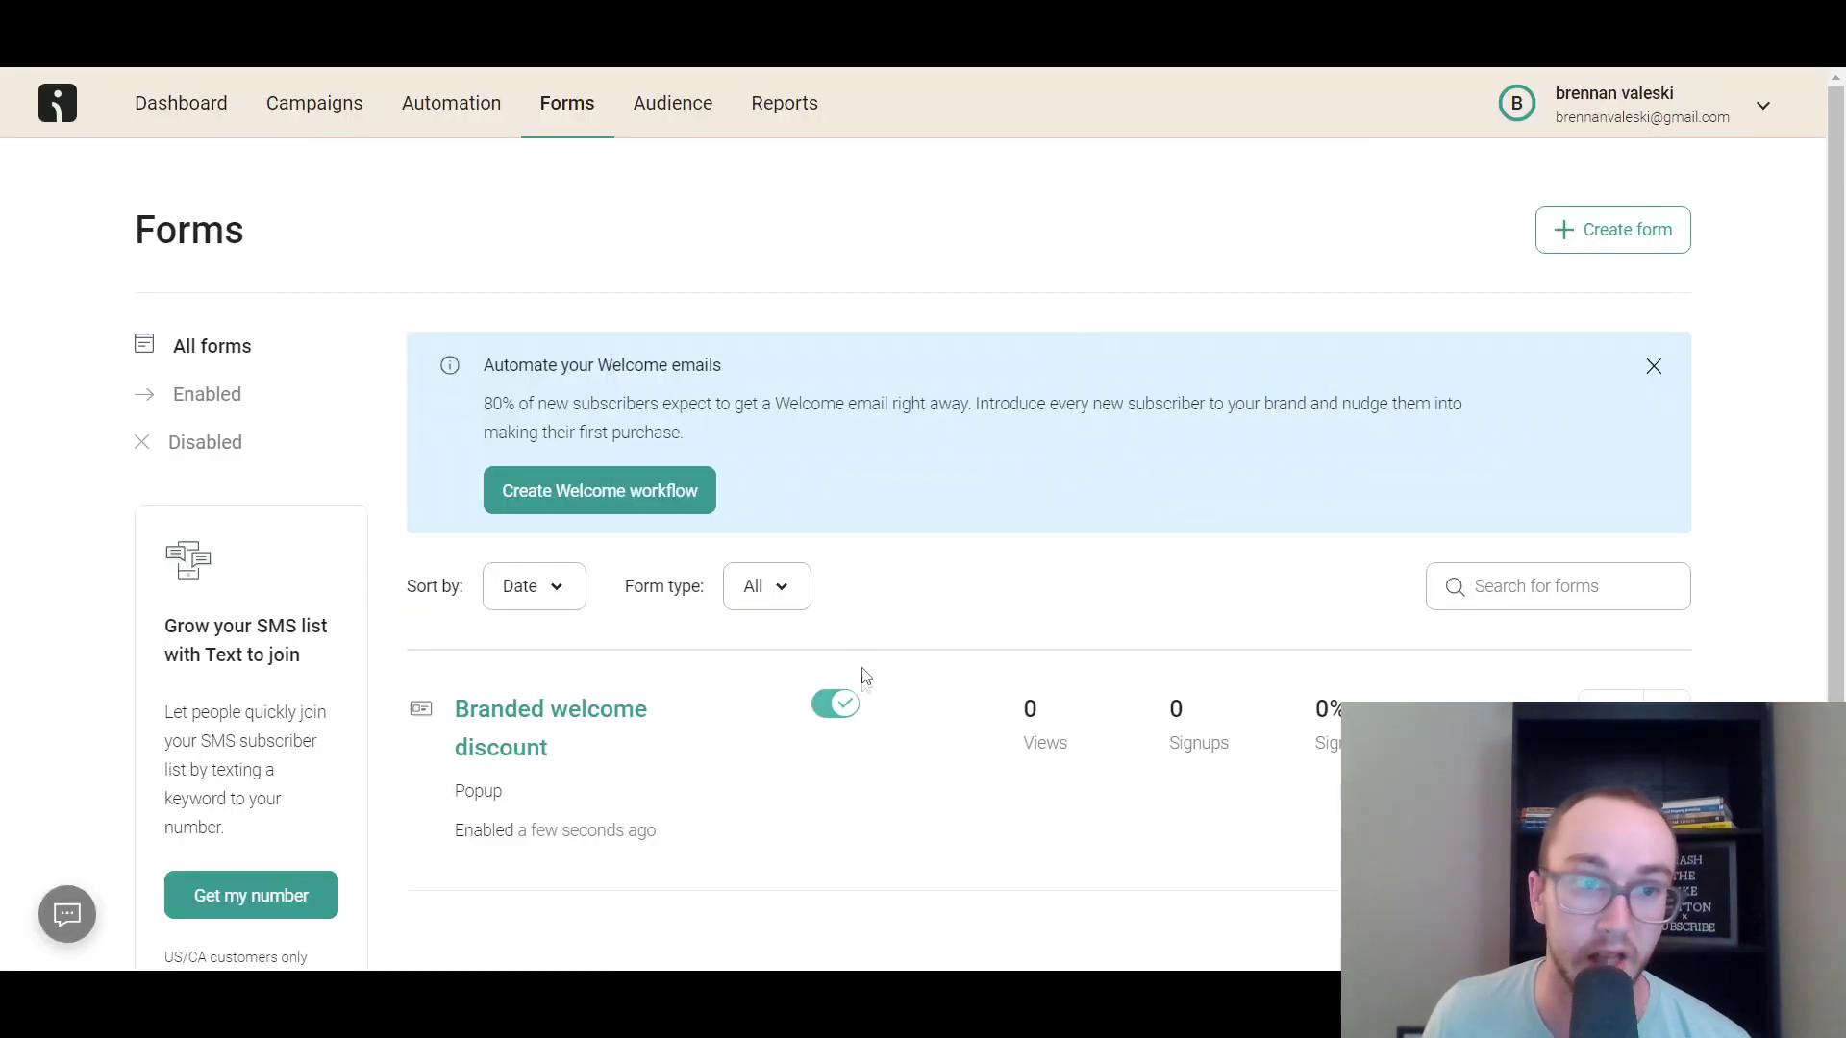
# Disable the Branded welcome discount form, and view the audience contact list before returning to the dashboard goals.
pyautogui.click(836, 711)
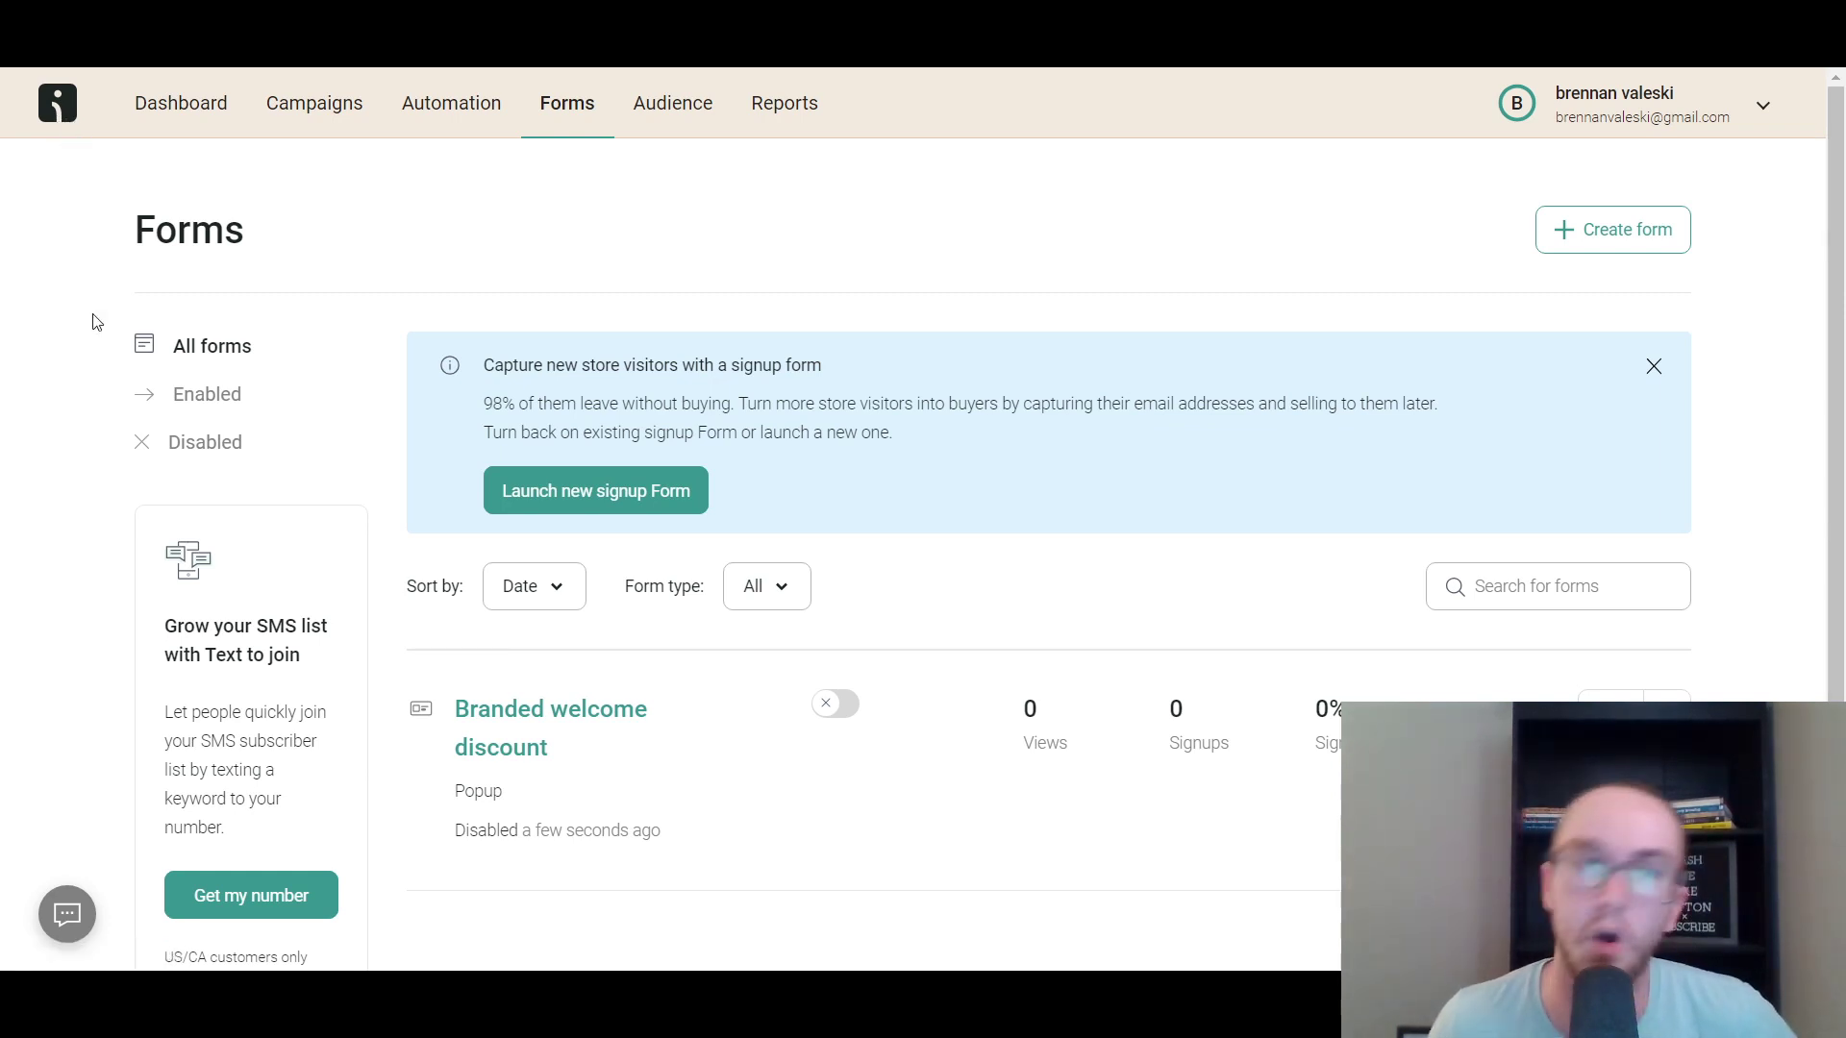
pyautogui.click(715, 107)
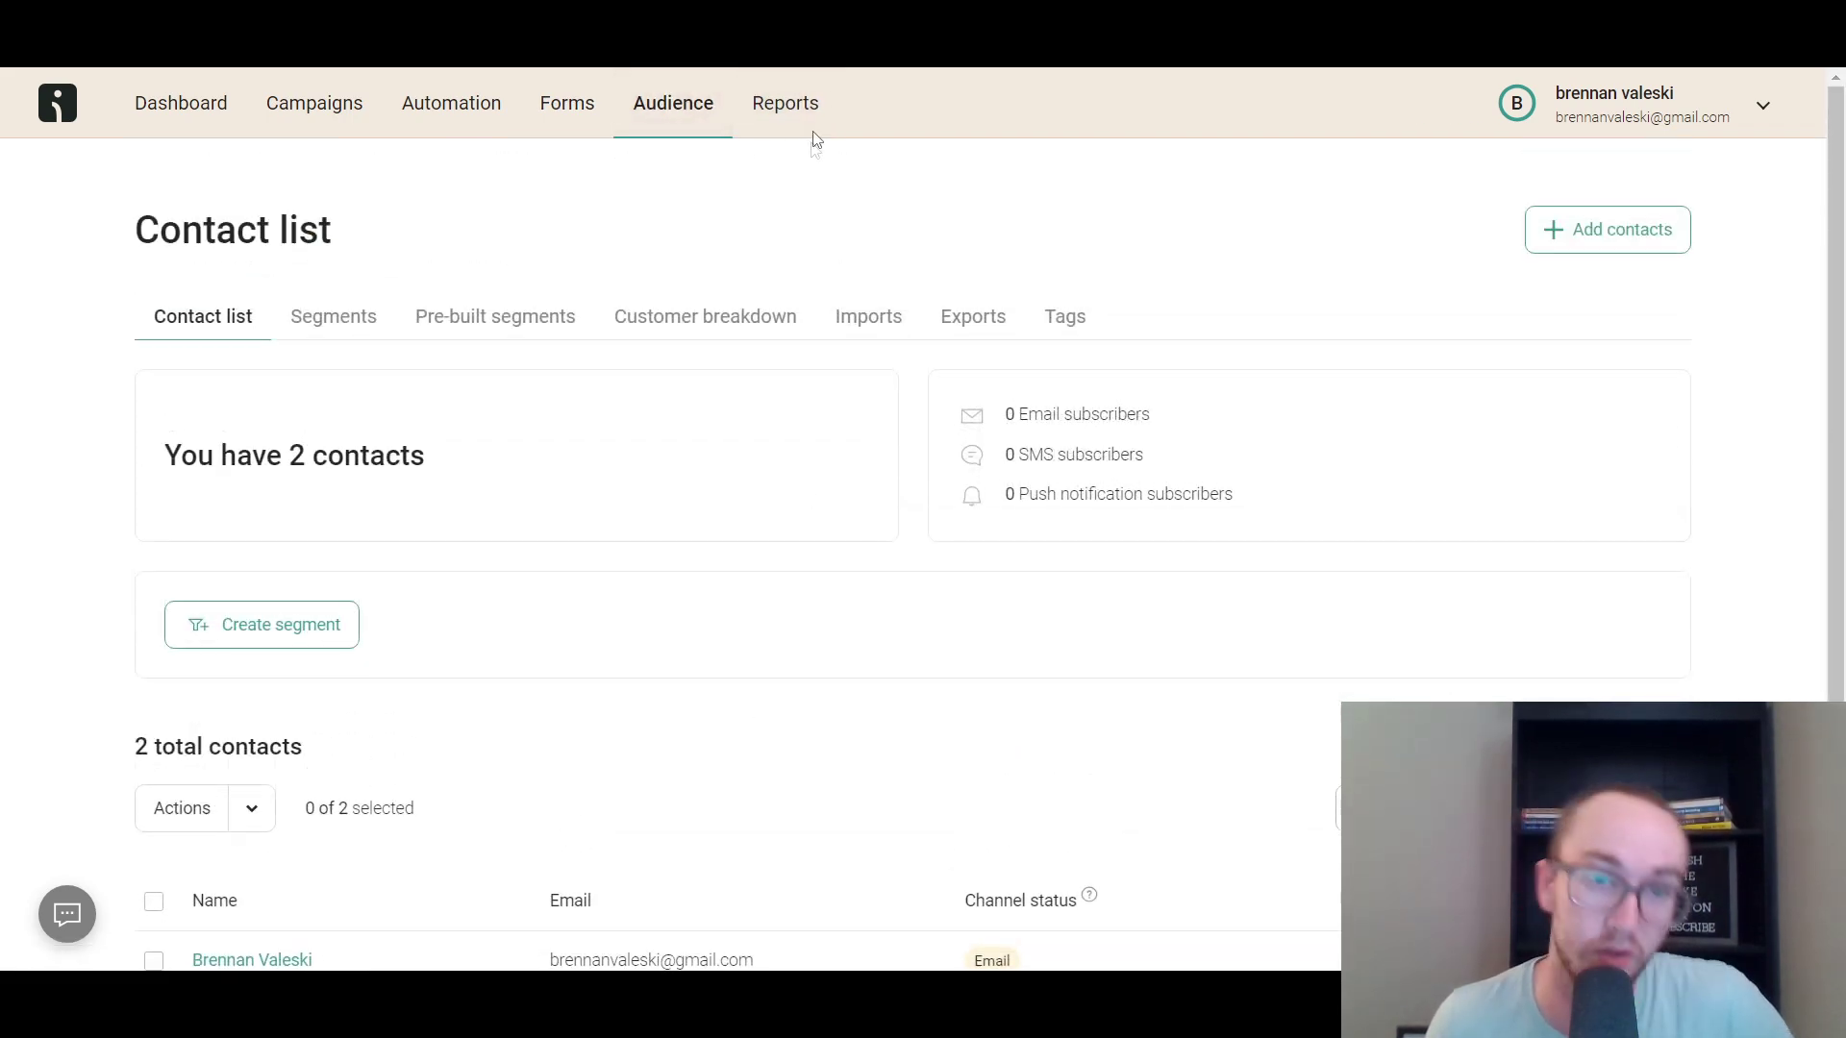
pyautogui.click(174, 128)
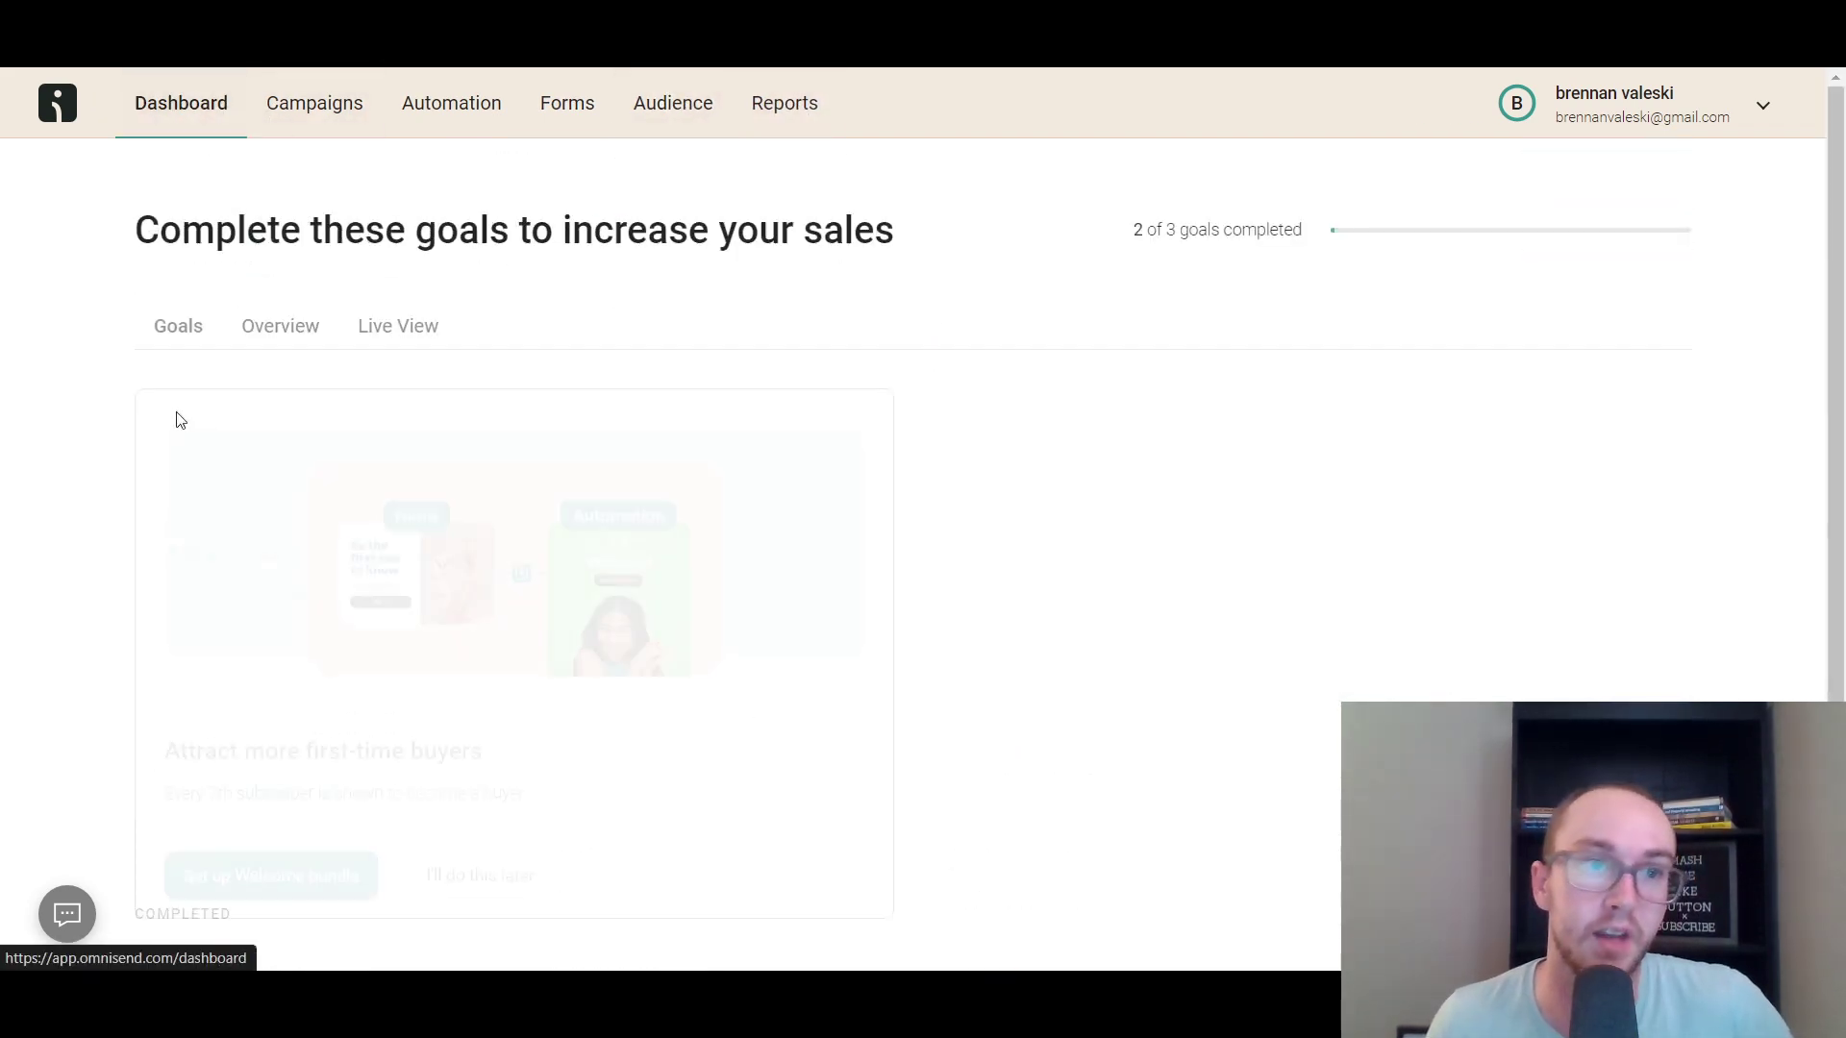